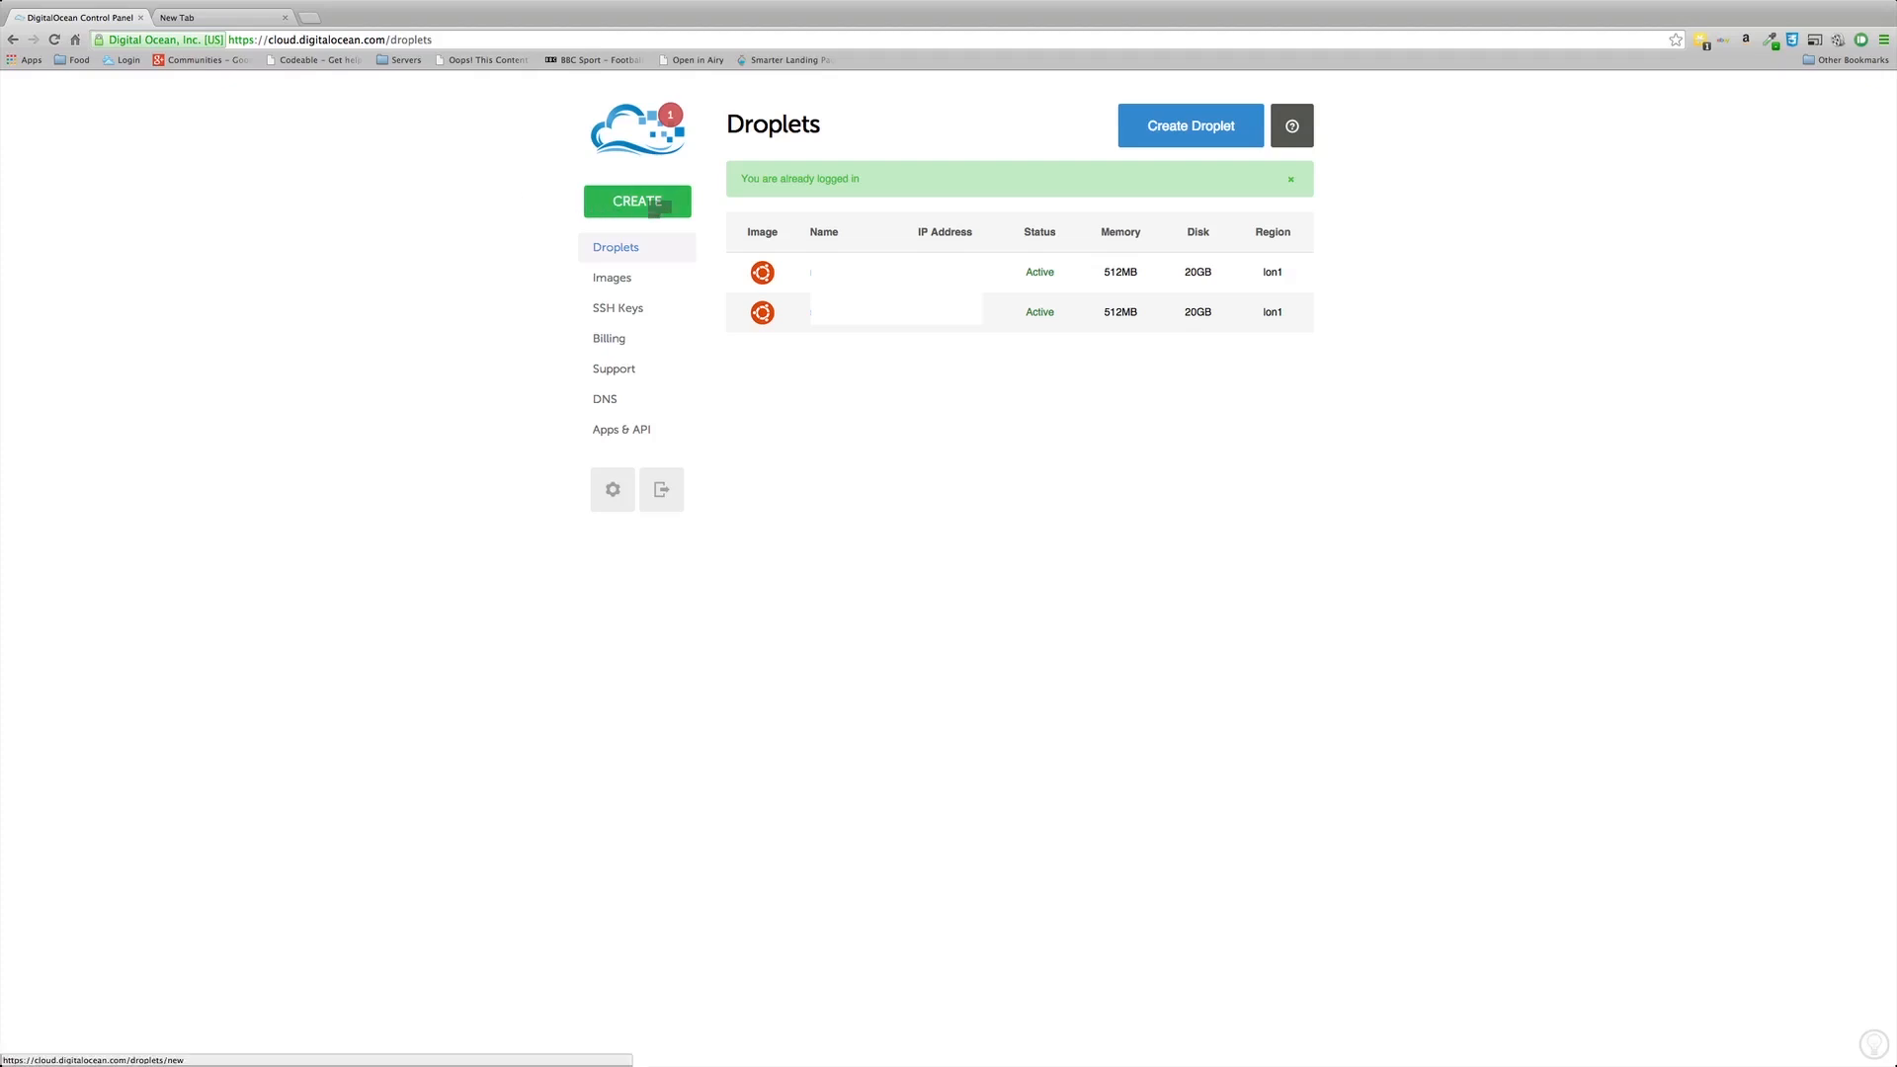
Step: Start a new droplet and pick the $5/mo size with 512 MB memory and 20 GB SSD
{"action": "left_click", "coordinate": [667, 201]}
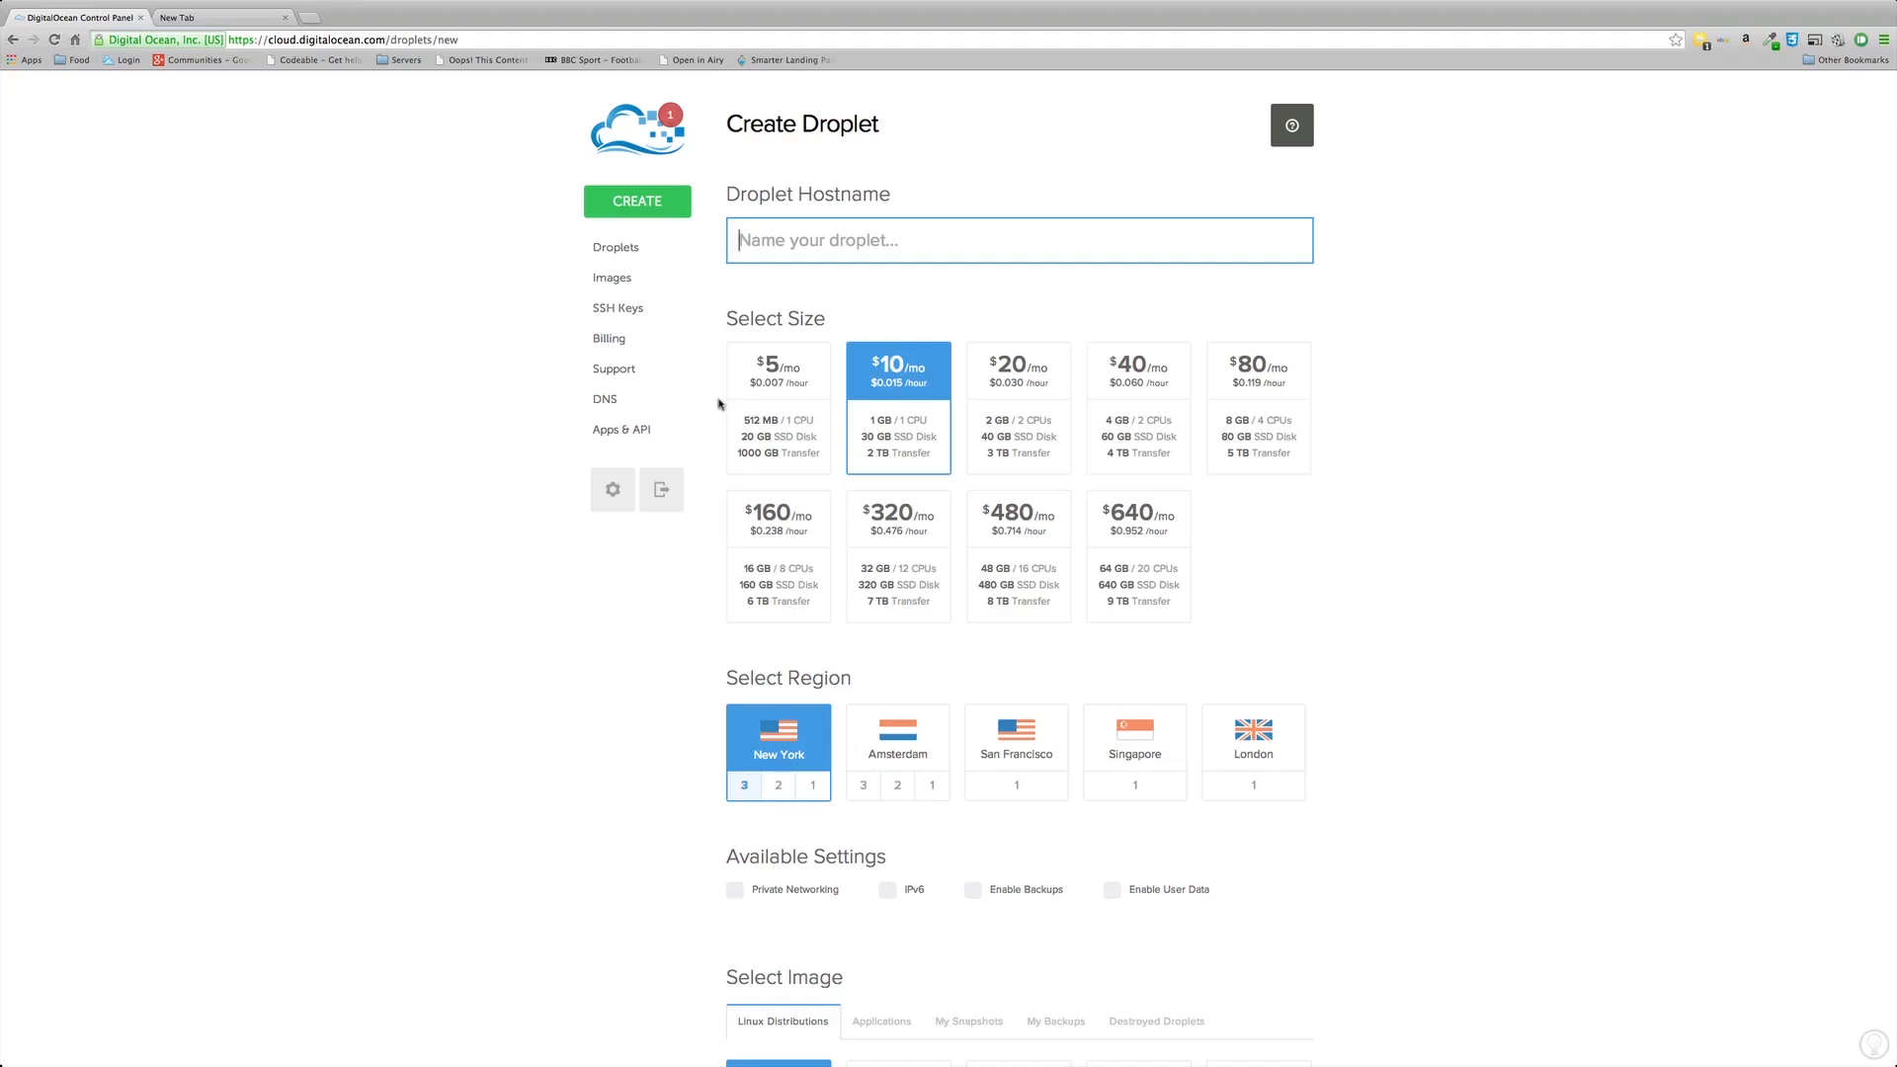
{"action": "left_click", "coordinate": [780, 382]}
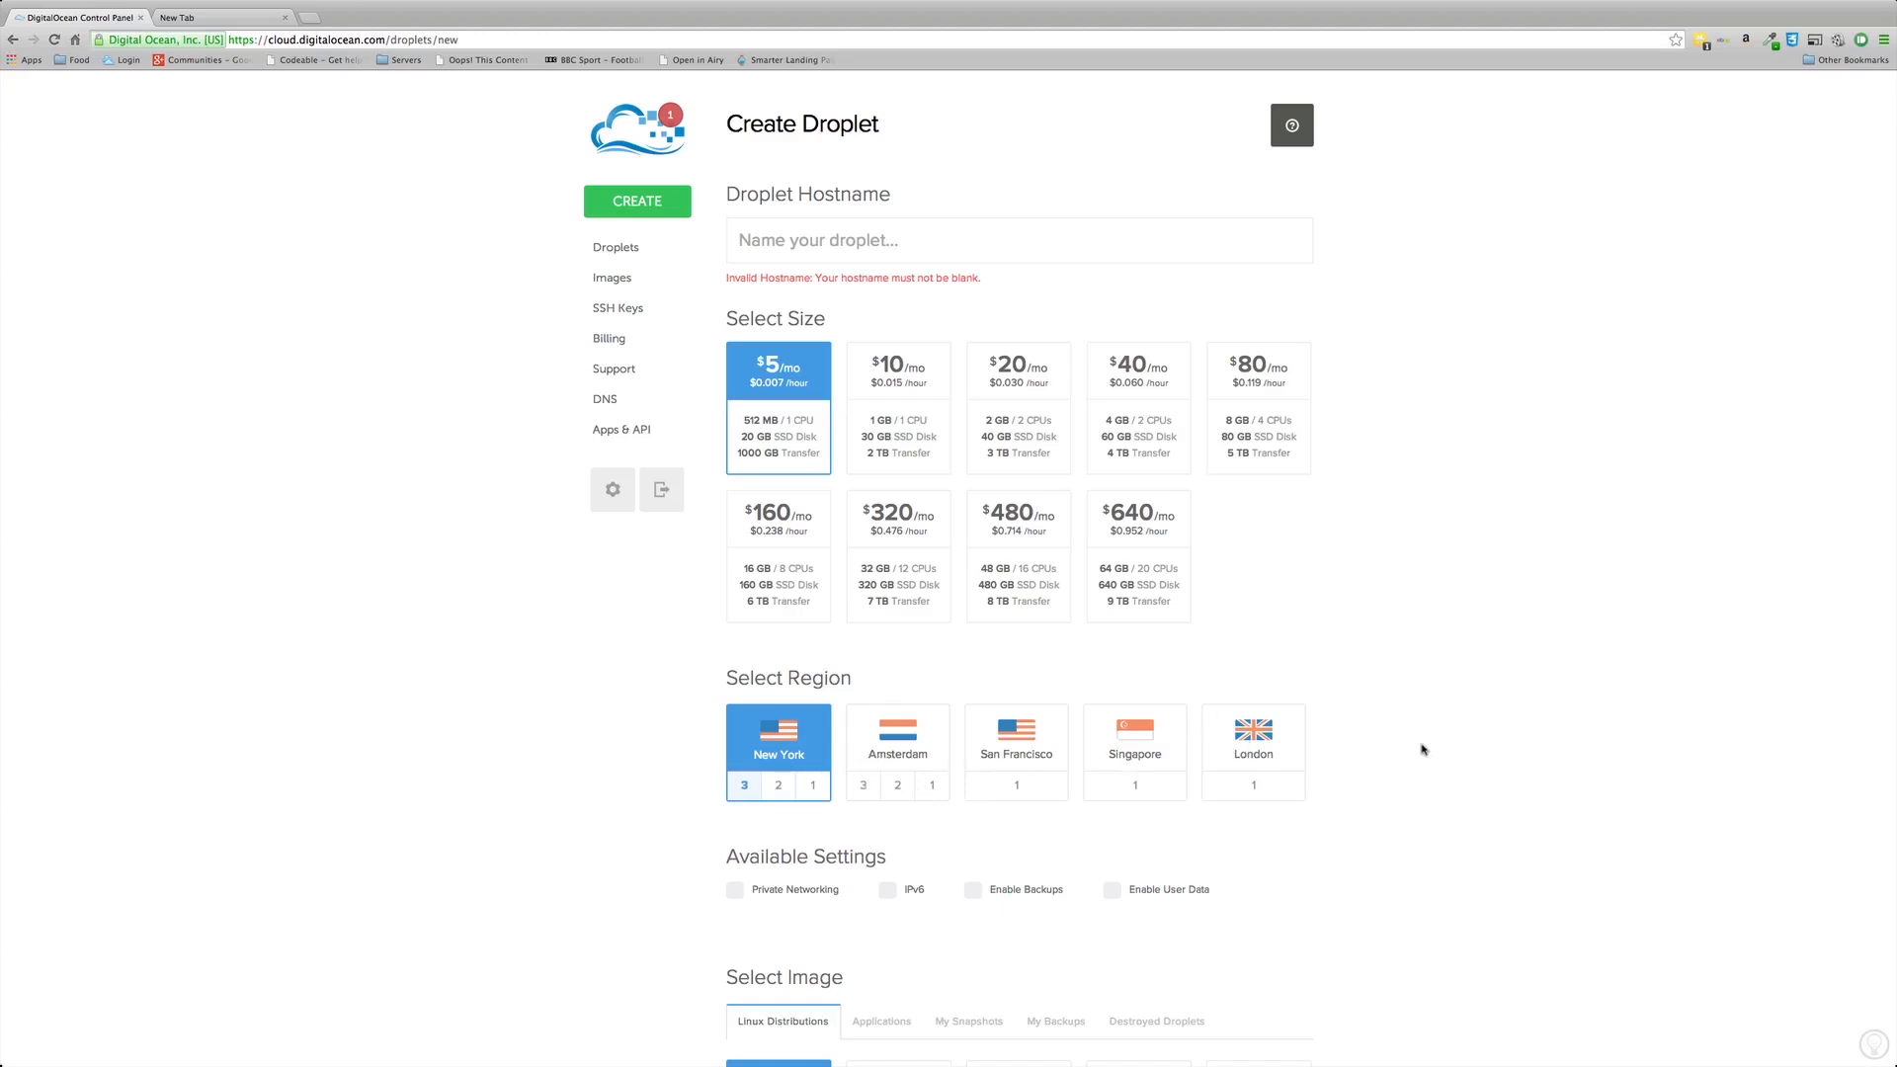
Step: Place the droplet in London, name it mhw1, and enable Private Networking
{"action": "left_click", "coordinate": [1274, 740]}
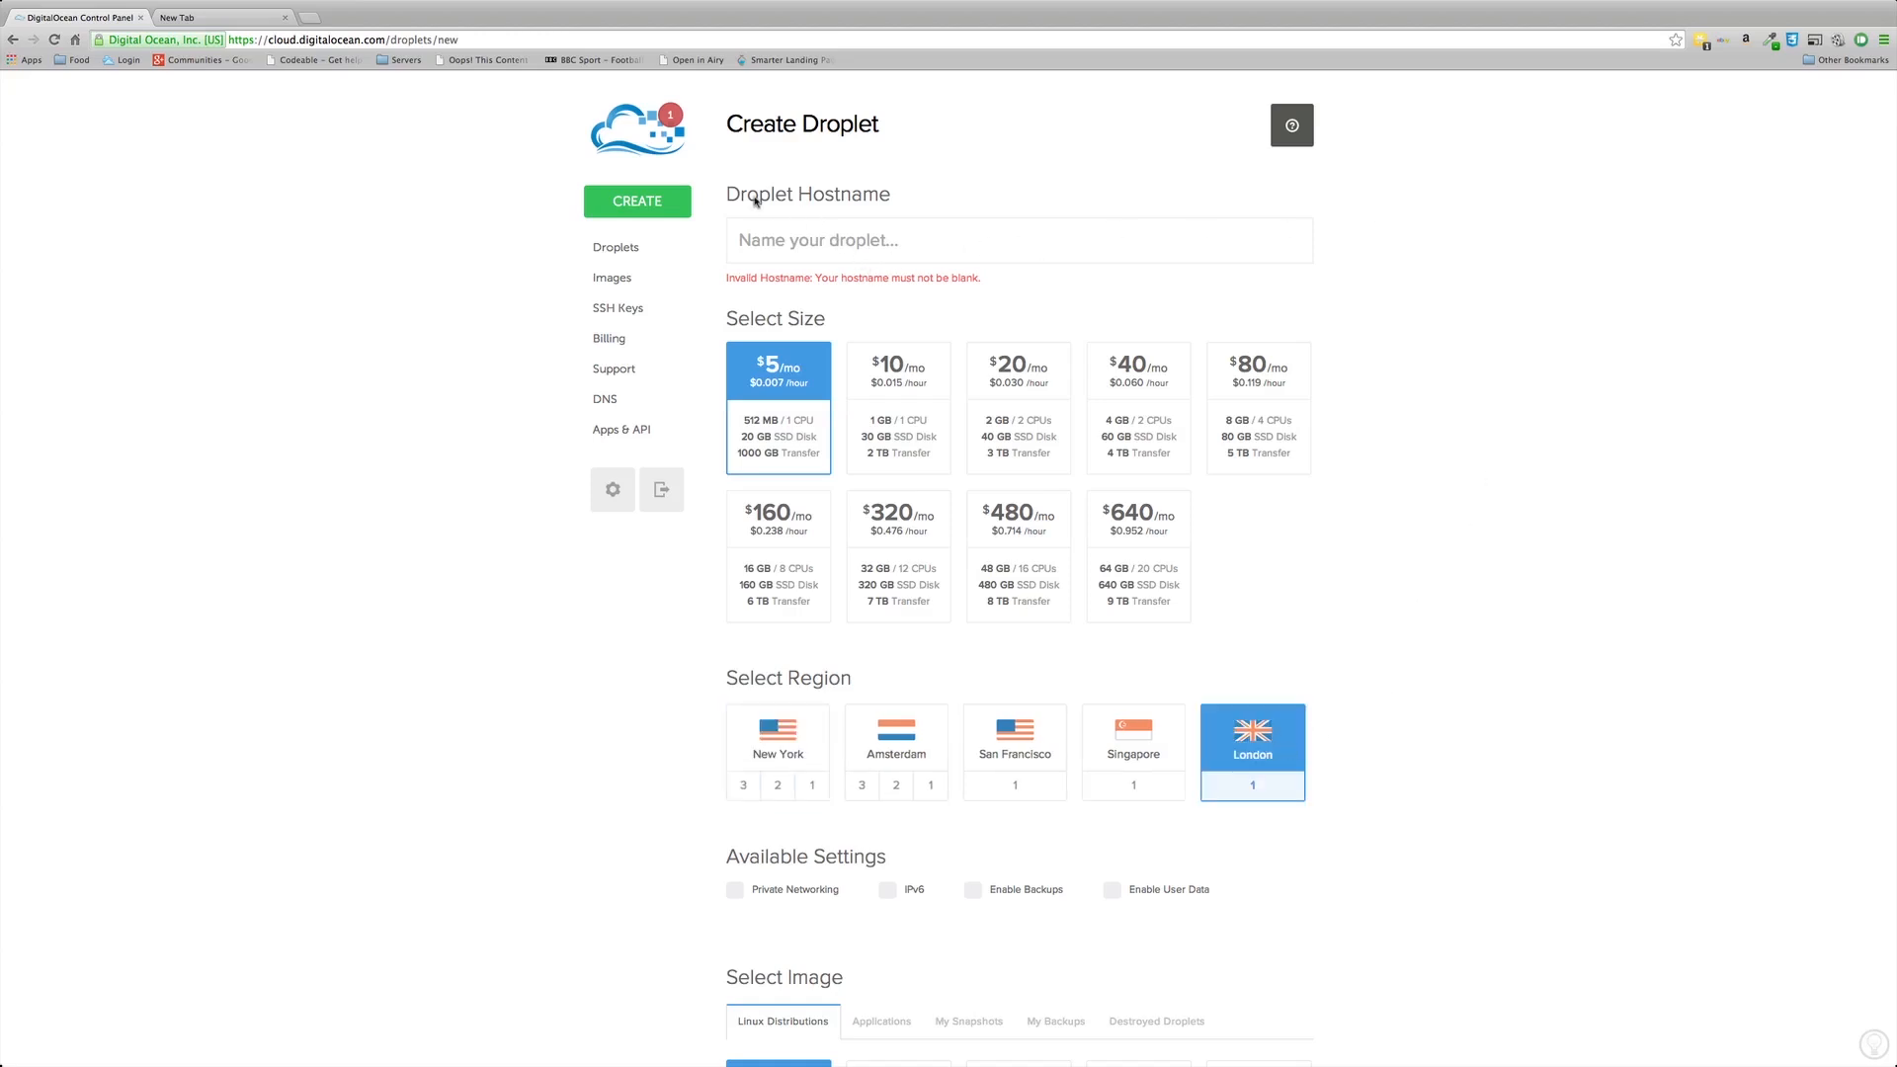
{"action": "left_click", "coordinate": [778, 251]}
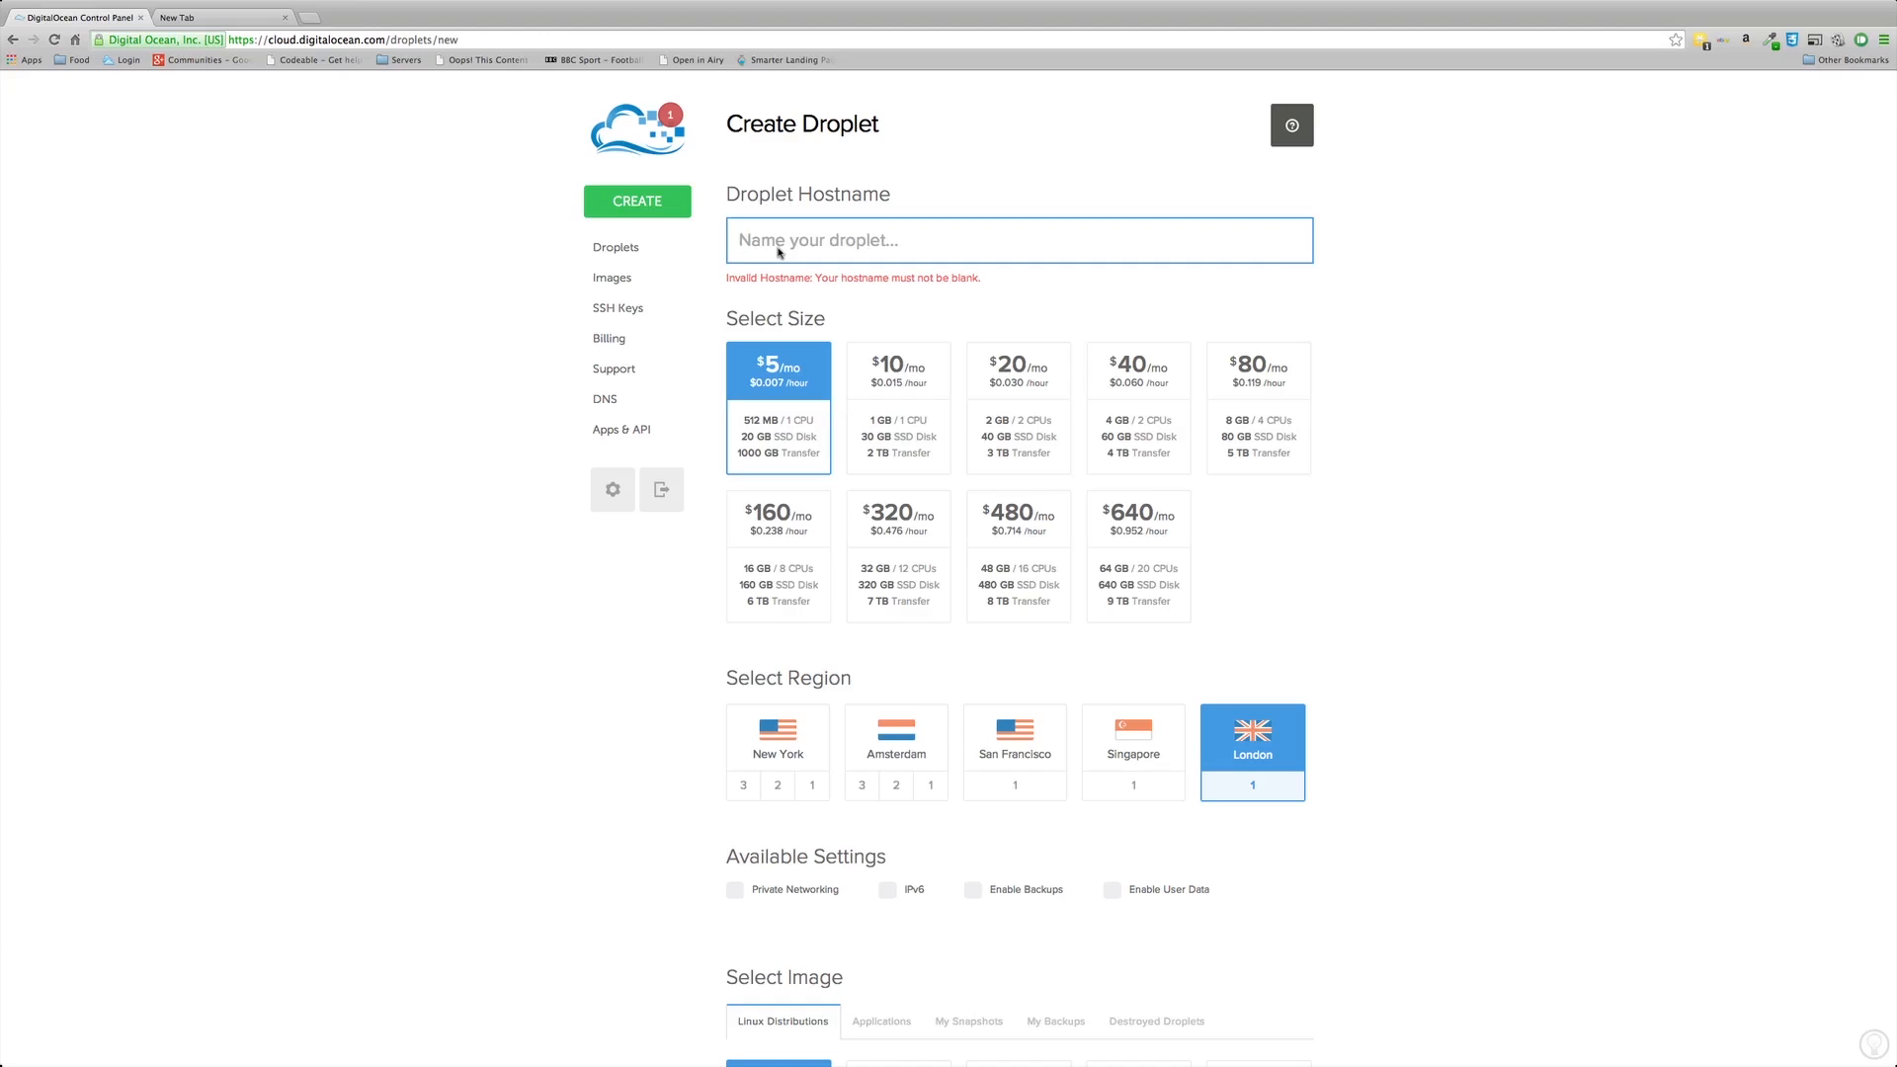
{"action": "type", "text": "mhw"}
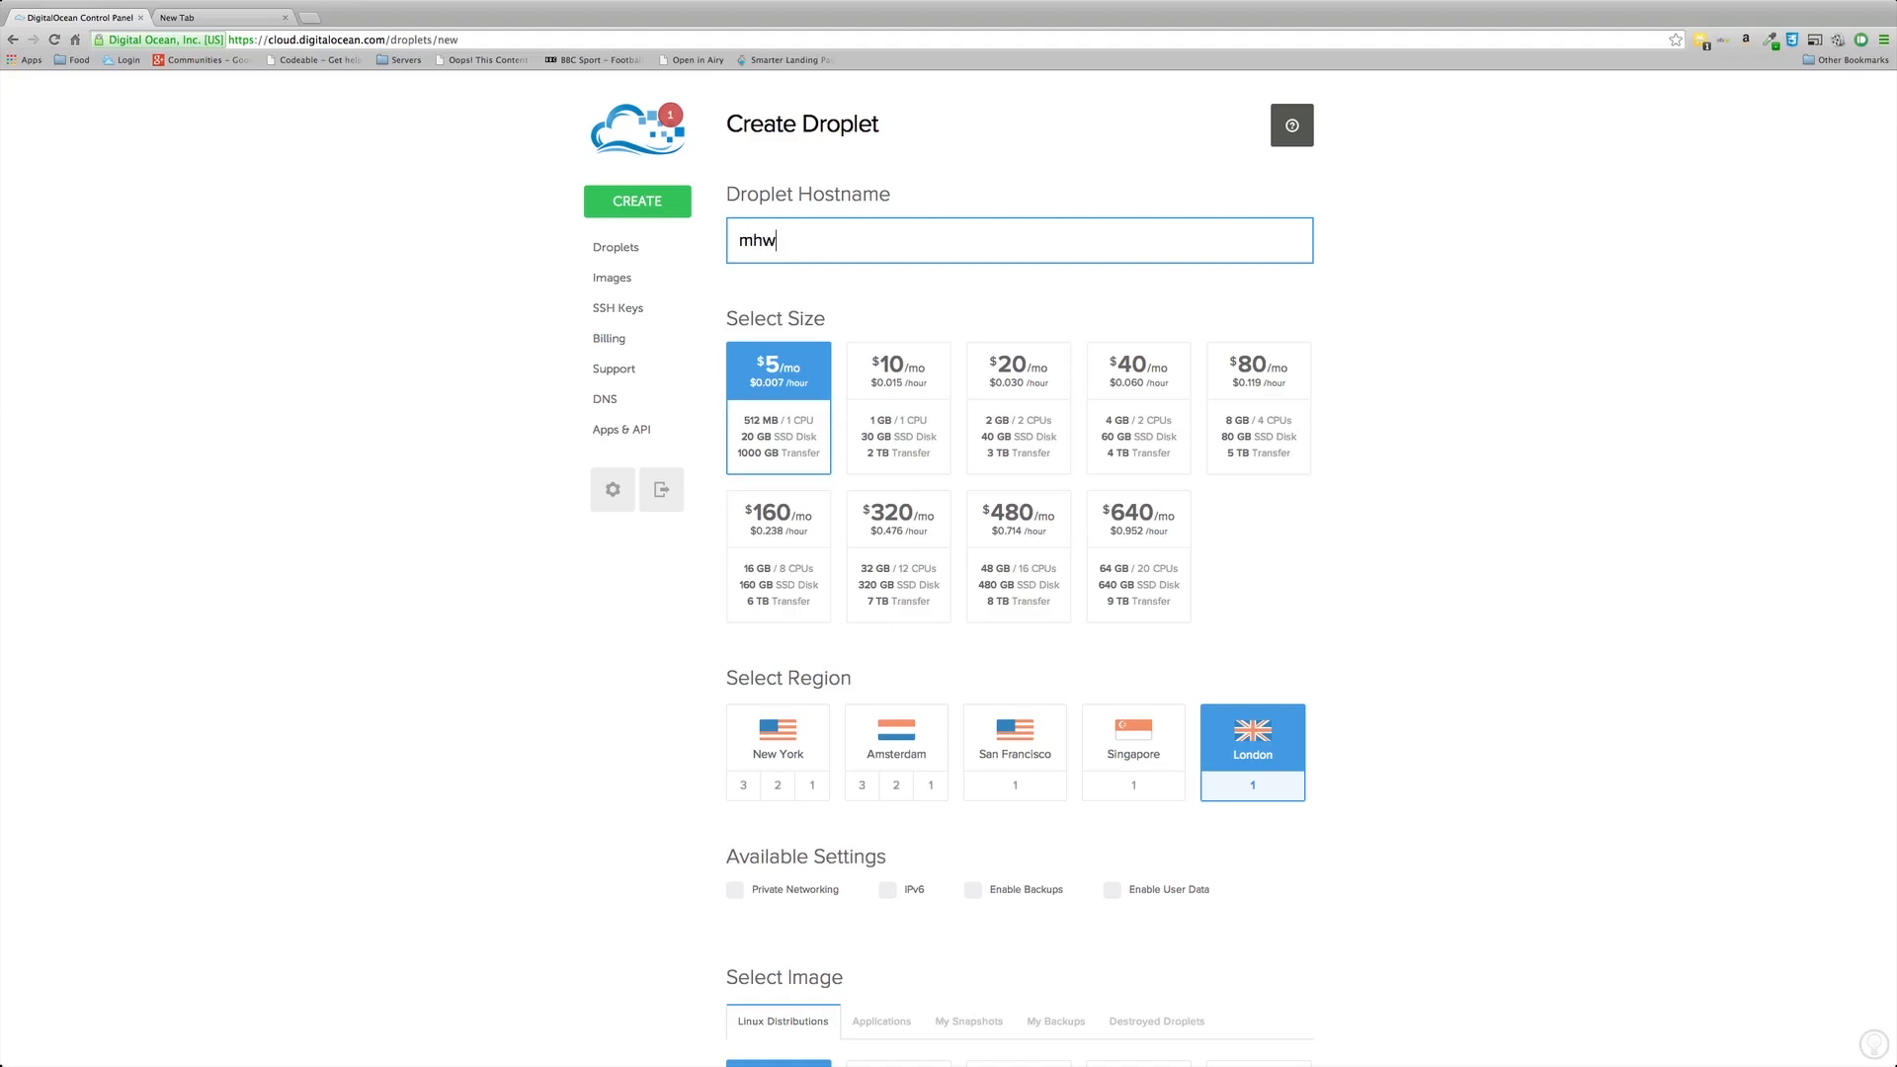
{"action": "type", "text": "1"}
{"action": "scroll", "coordinate": [1380, 682], "scroll_direction": "down", "scroll_amount": 1}
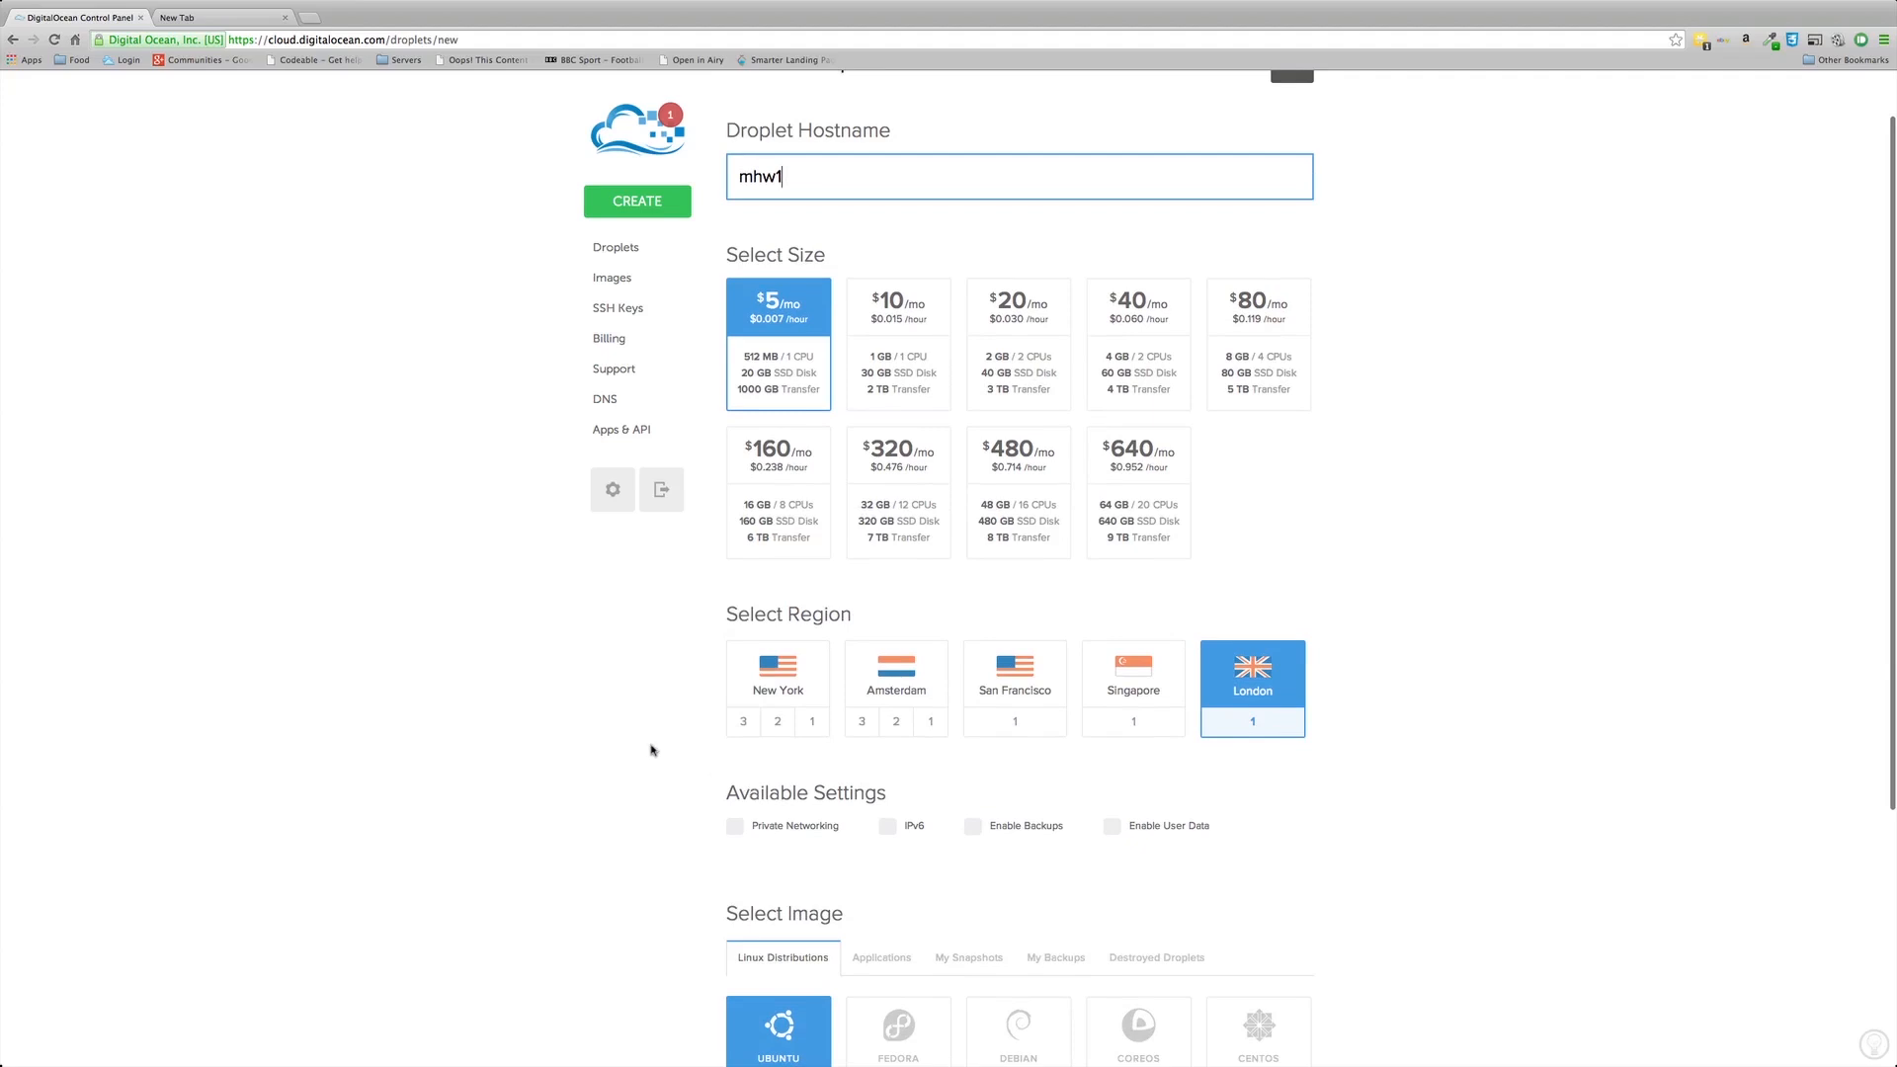
{"action": "scroll", "coordinate": [648, 749], "scroll_direction": "down", "scroll_amount": 2}
{"action": "left_click", "coordinate": [734, 736]}
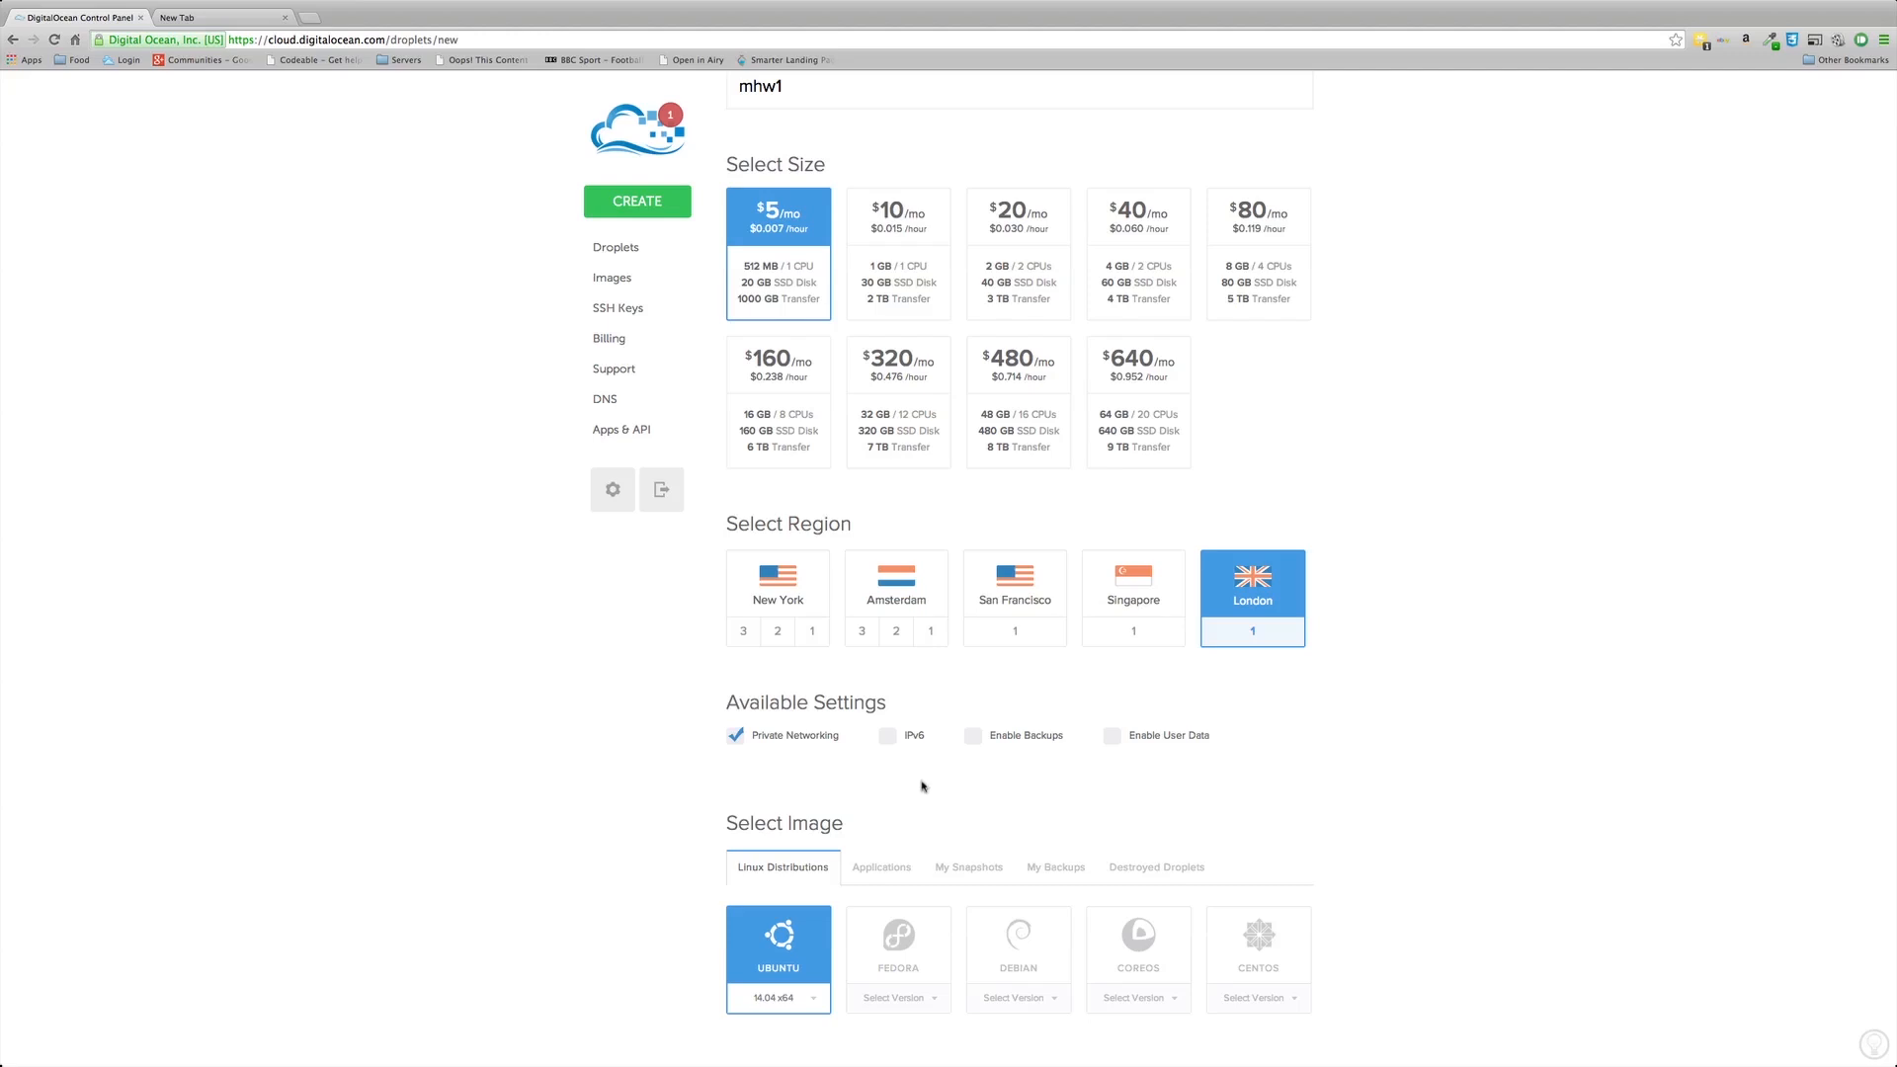
{"action": "scroll", "coordinate": [1090, 805], "scroll_direction": "down", "scroll_amount": 2}
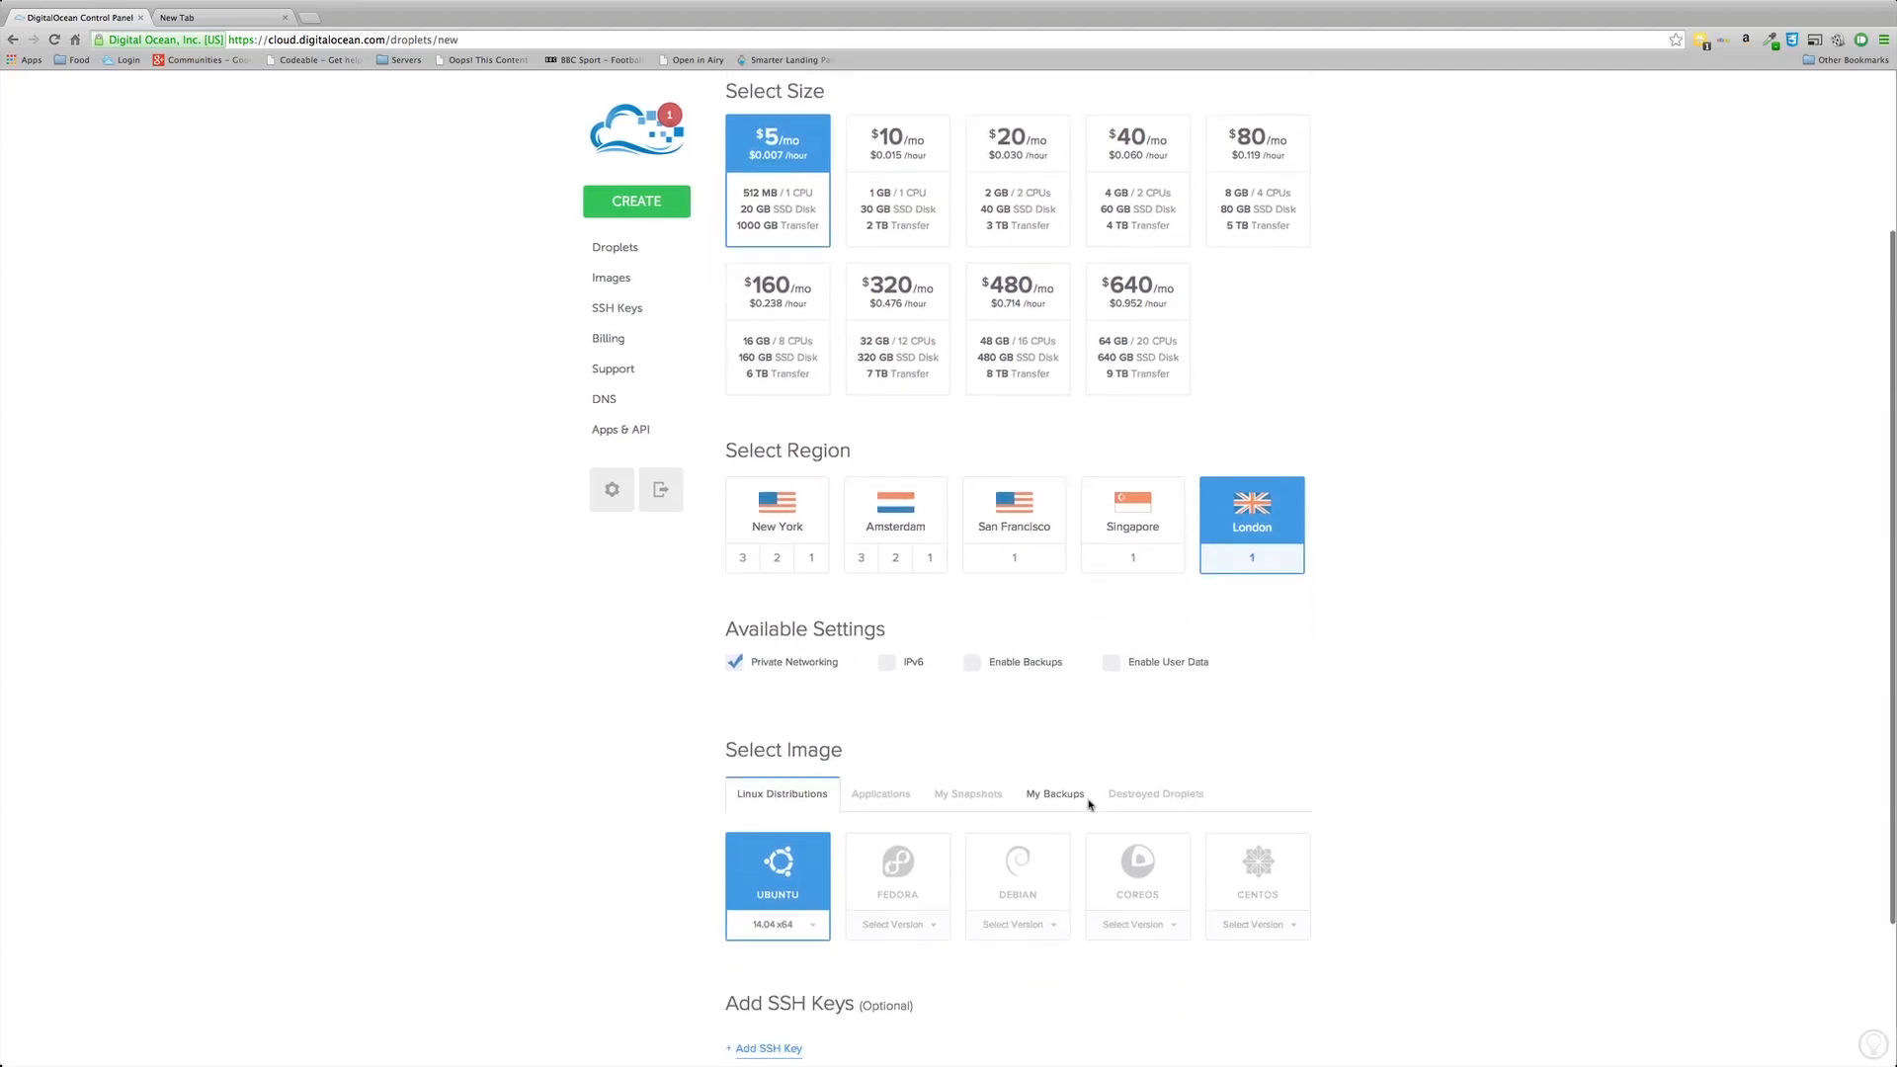
{"action": "scroll", "coordinate": [1090, 804], "scroll_direction": "down", "scroll_amount": 5}
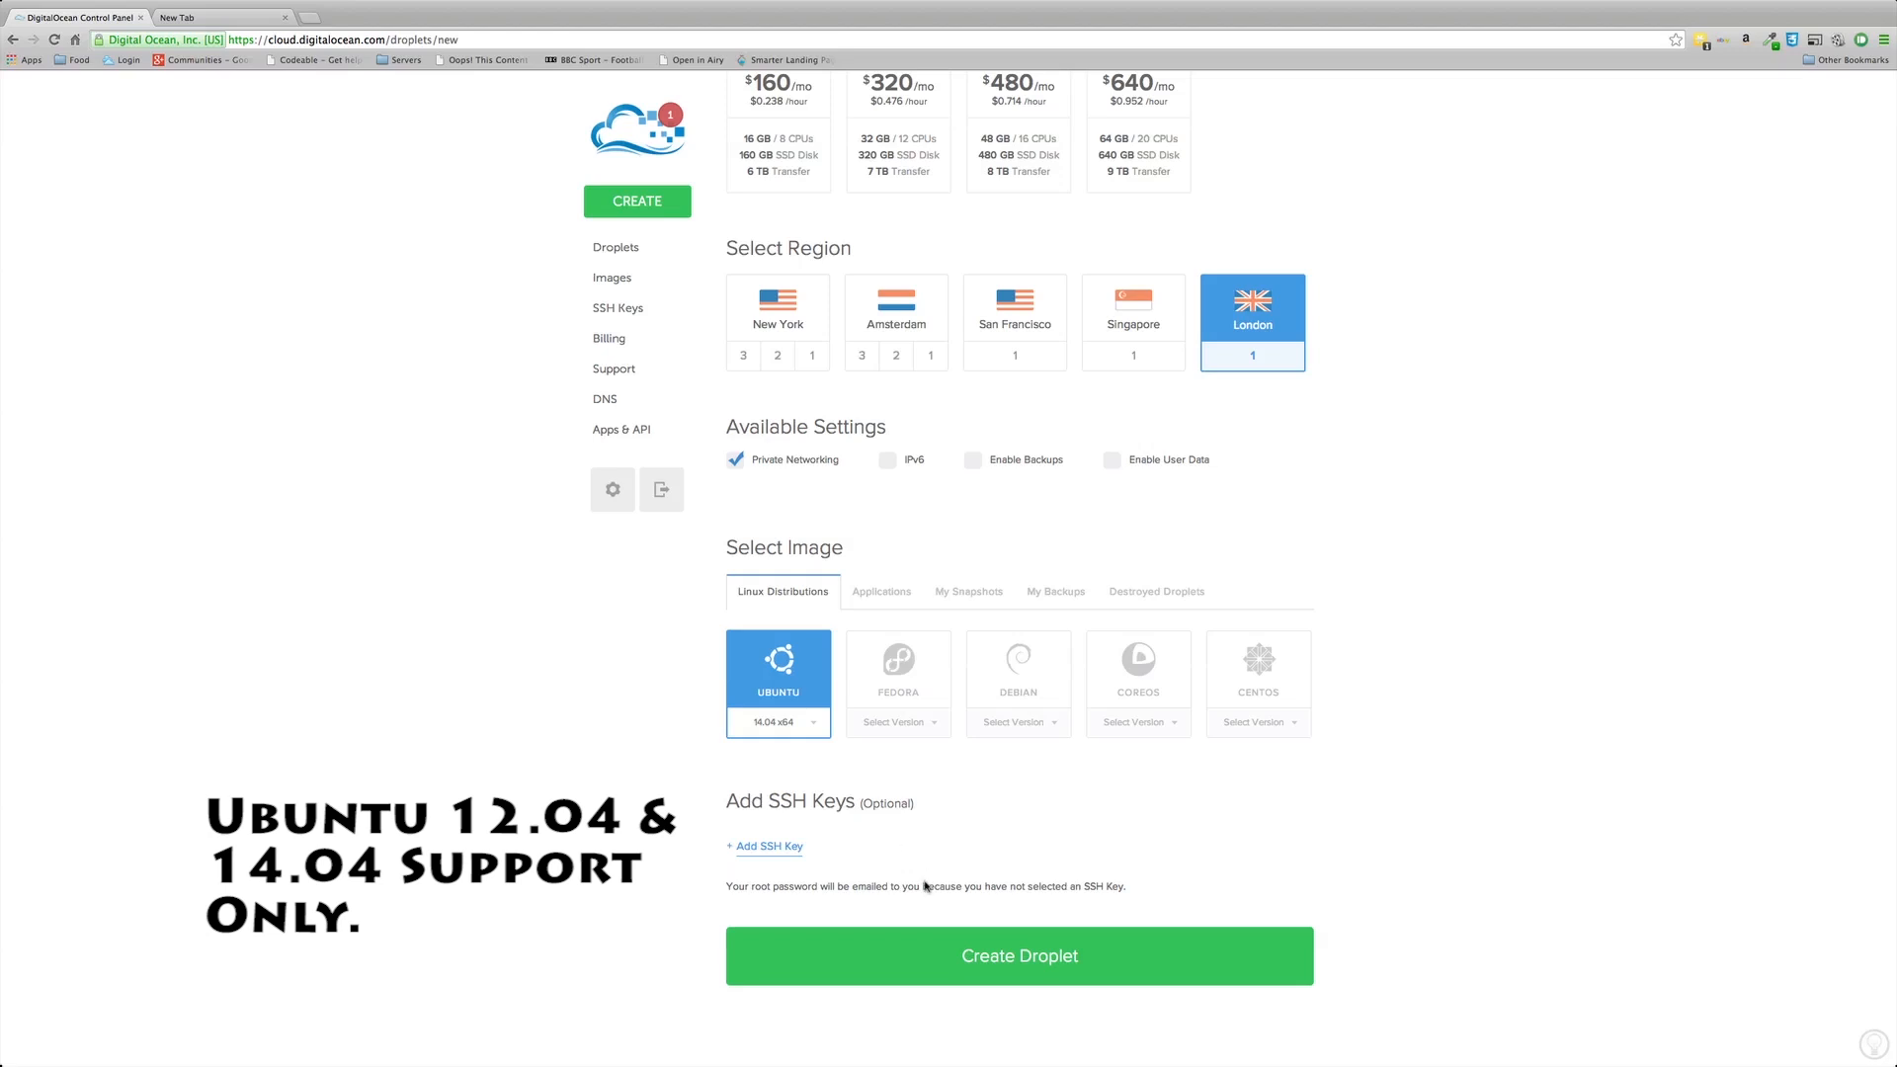
Step: Submit the mhw1 droplet for creation and wait for it to finish
{"action": "left_click", "coordinate": [1042, 955]}
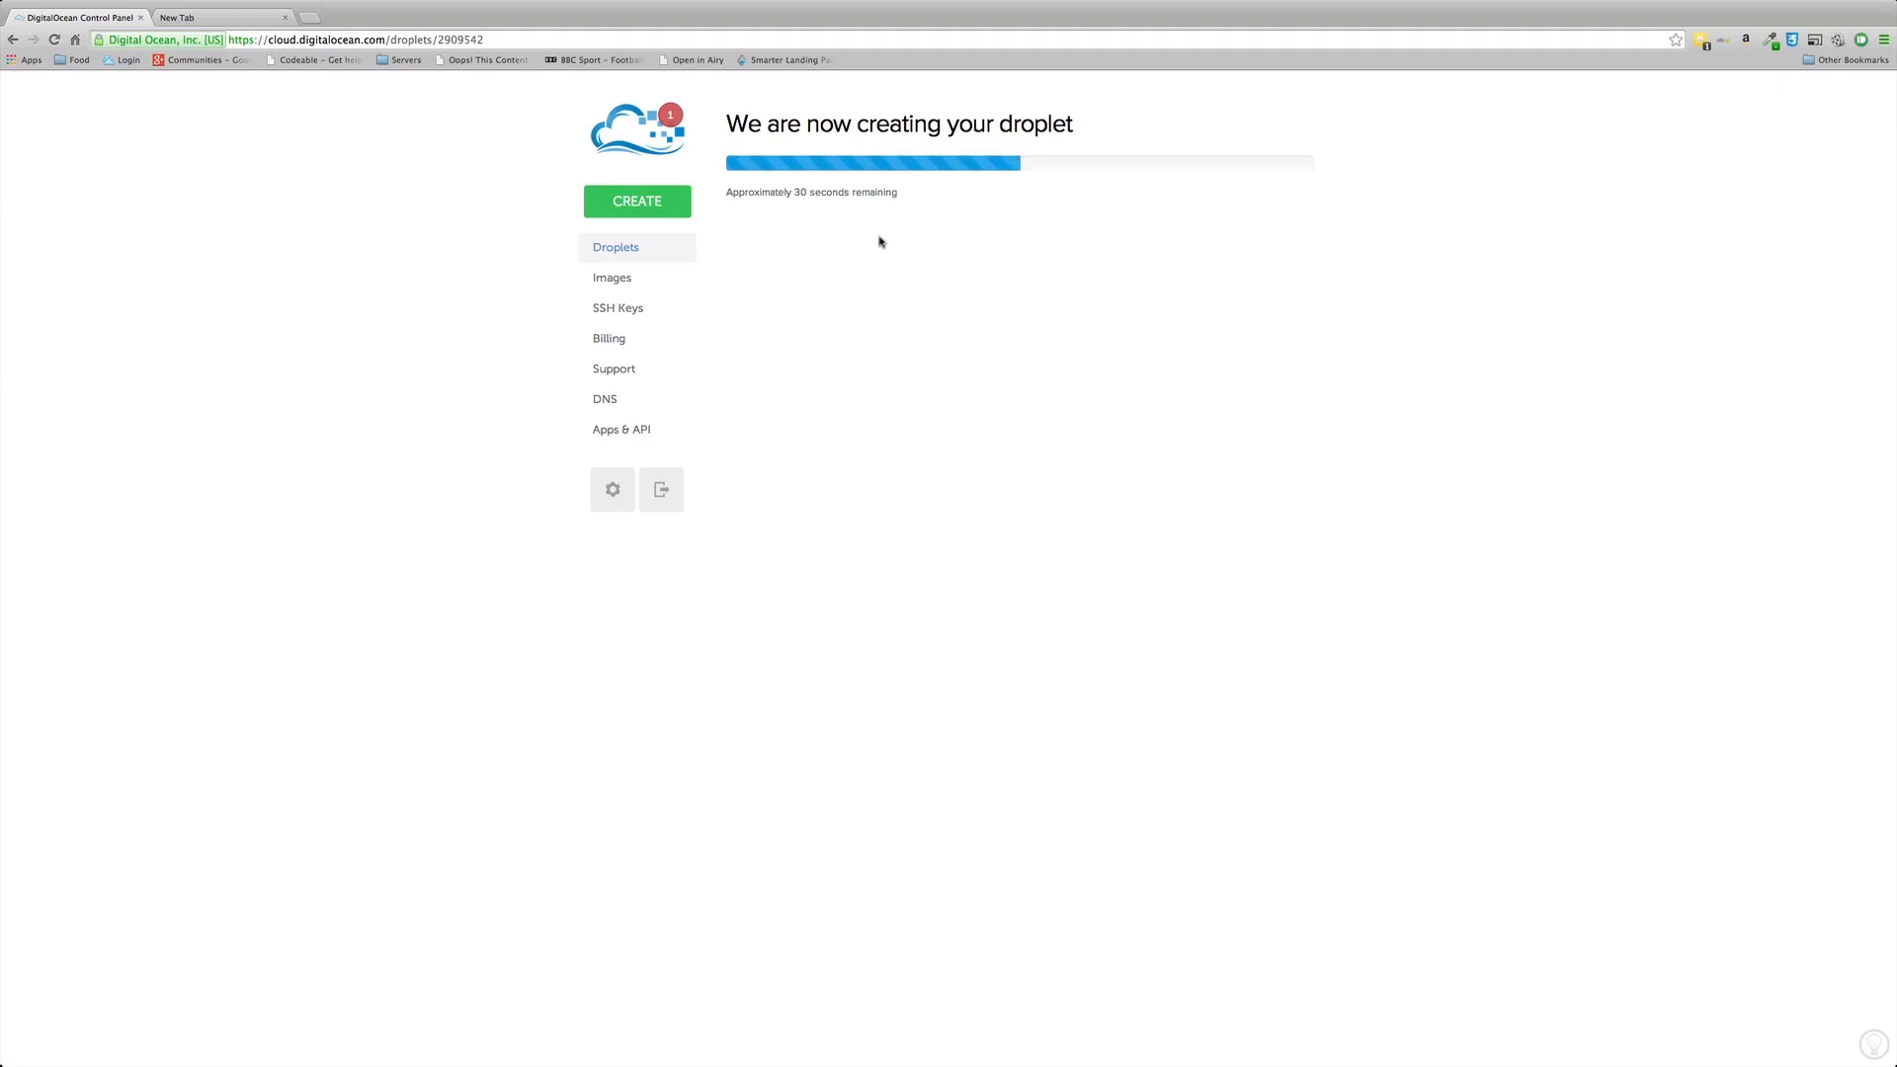
{"action": "mouse_move", "coordinate": [612, 1064]}
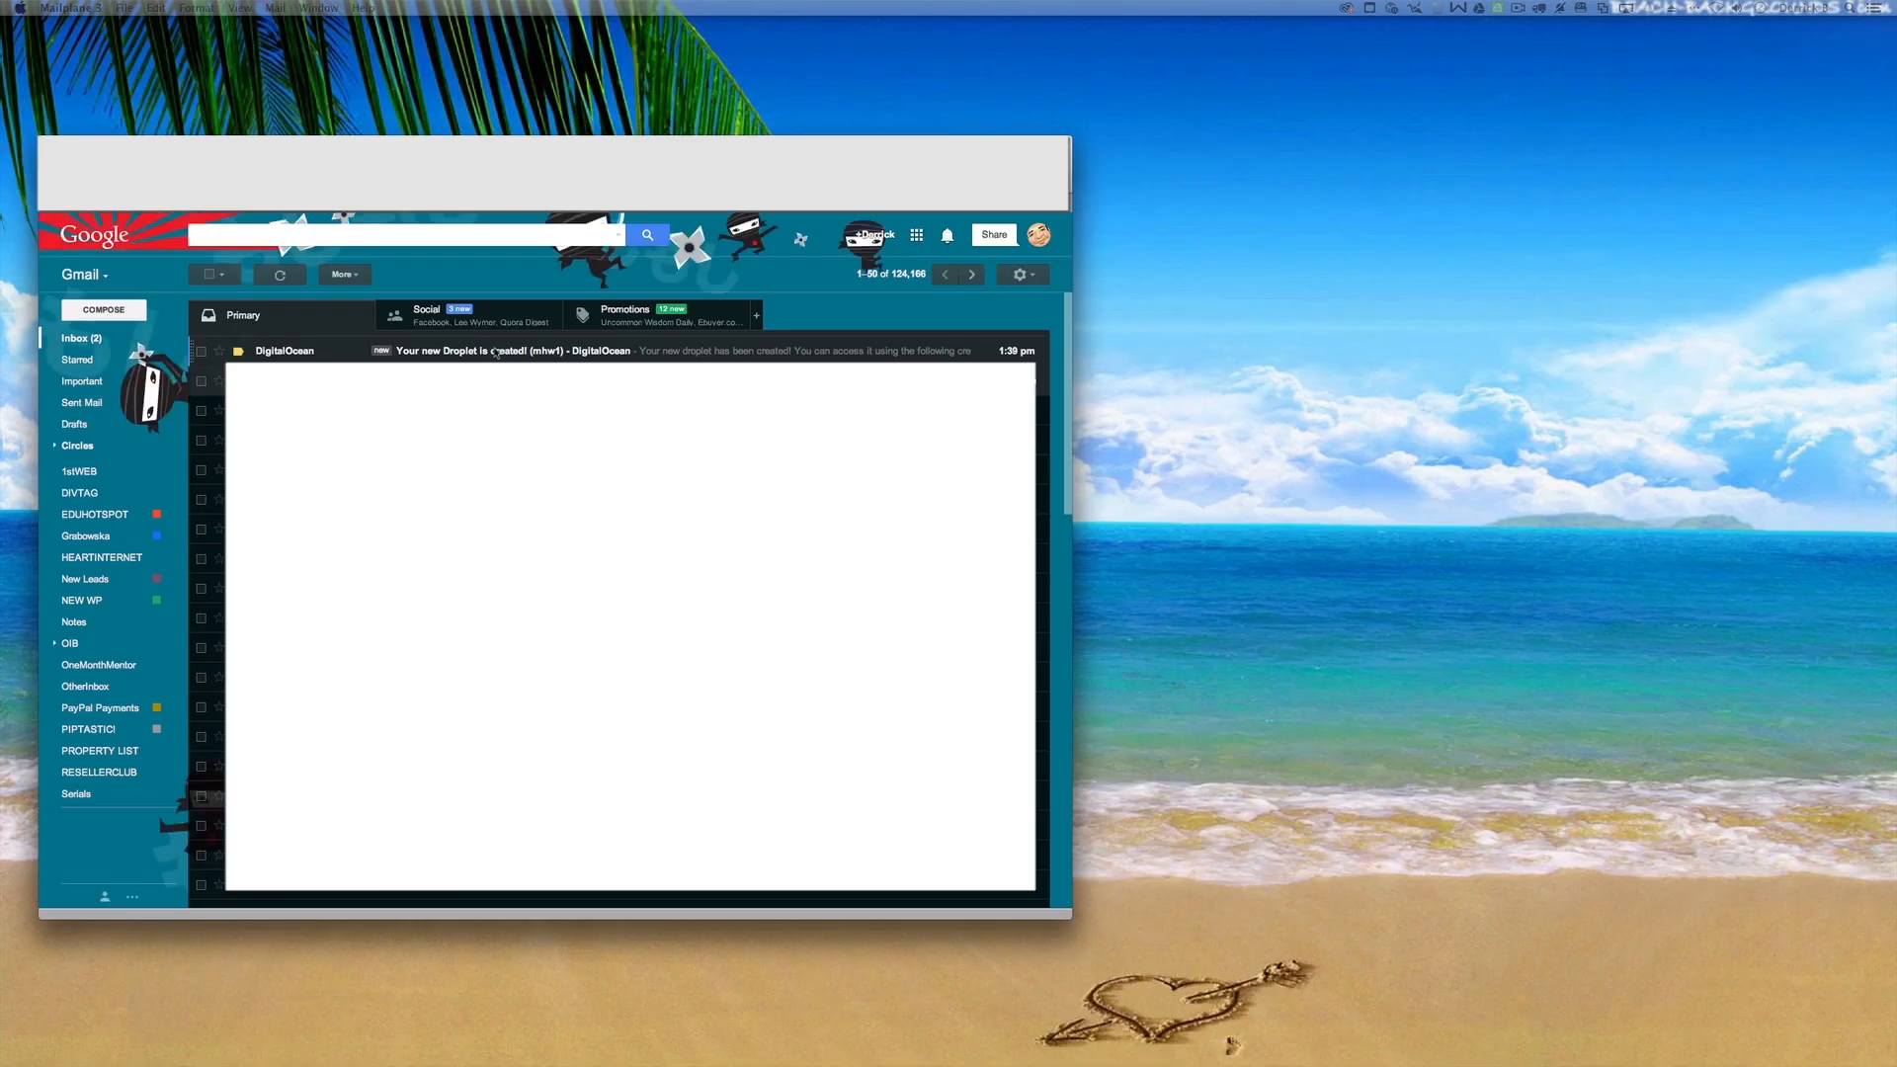
Step: Read the 'Your new Droplet is created!' email for mhw1's IP and root login, then return to Chrome
{"action": "left_click", "coordinate": [496, 352]}
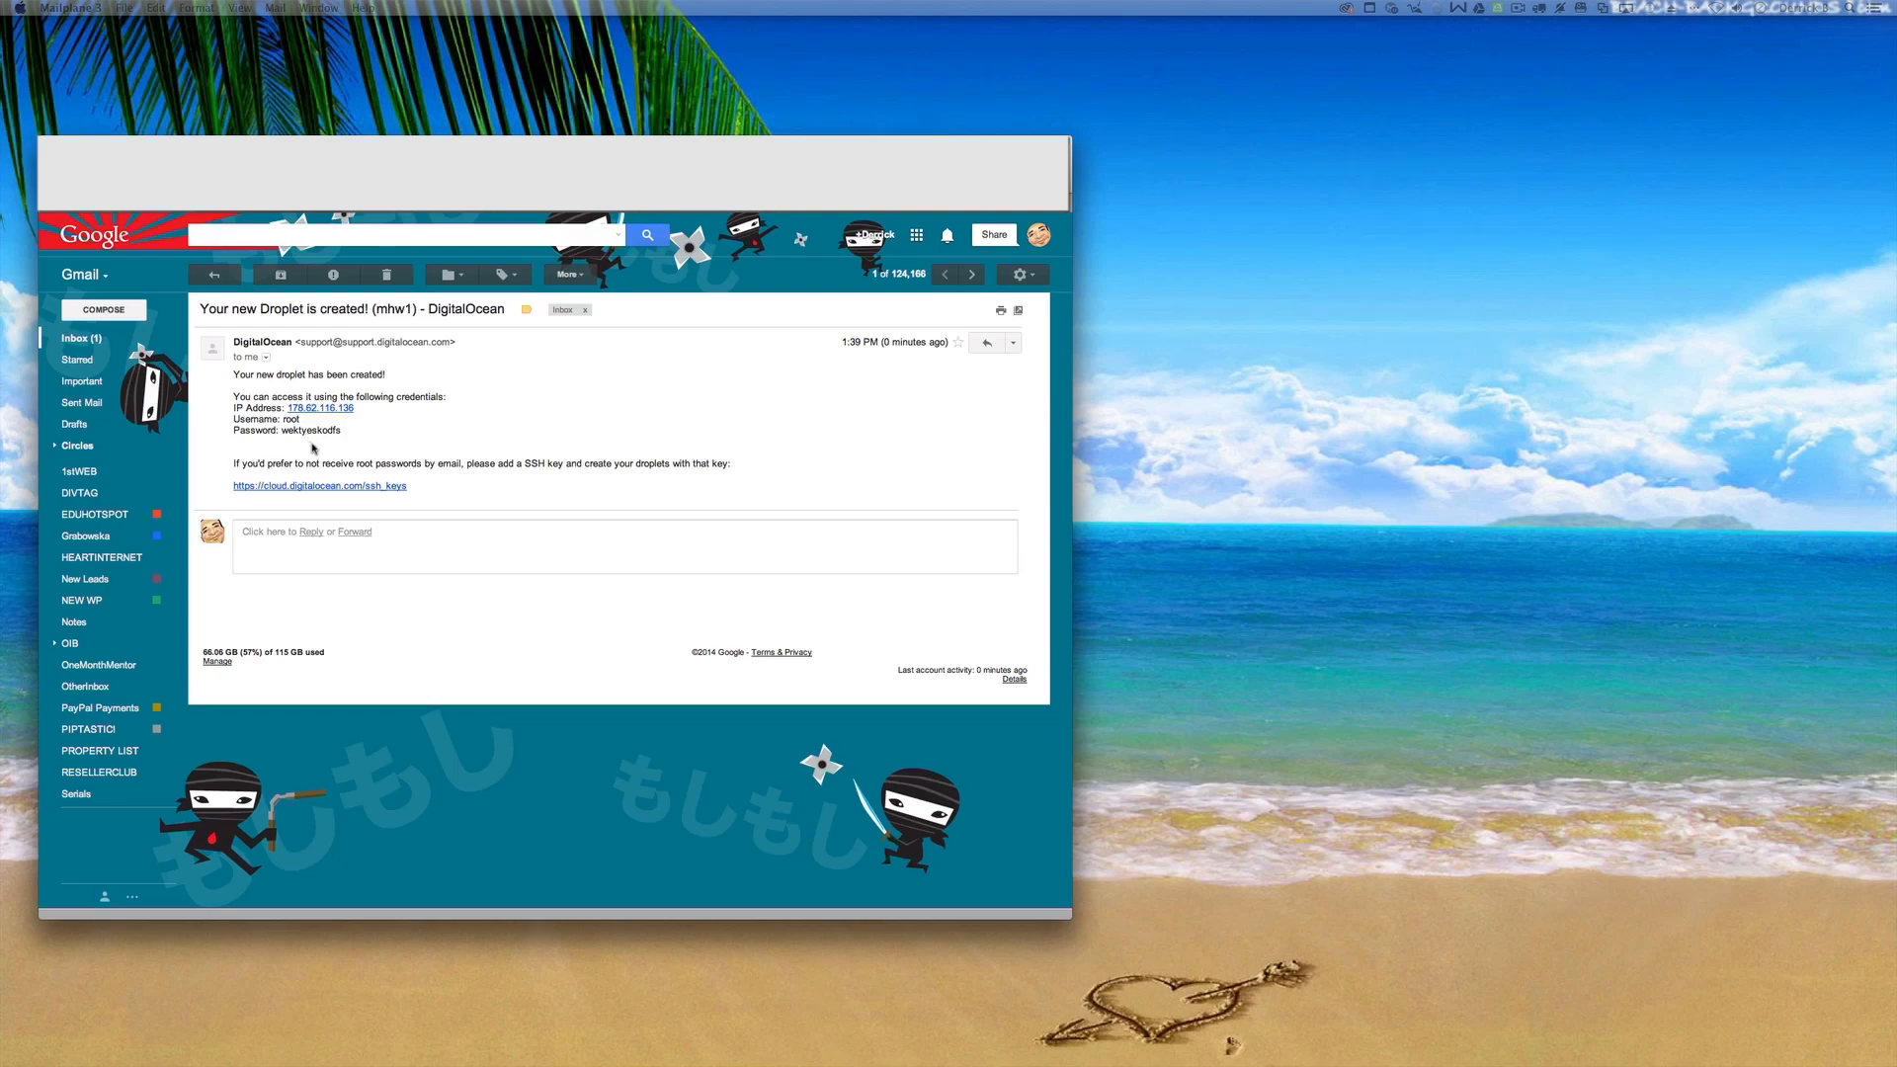
{"action": "key", "text": "super+Tab"}
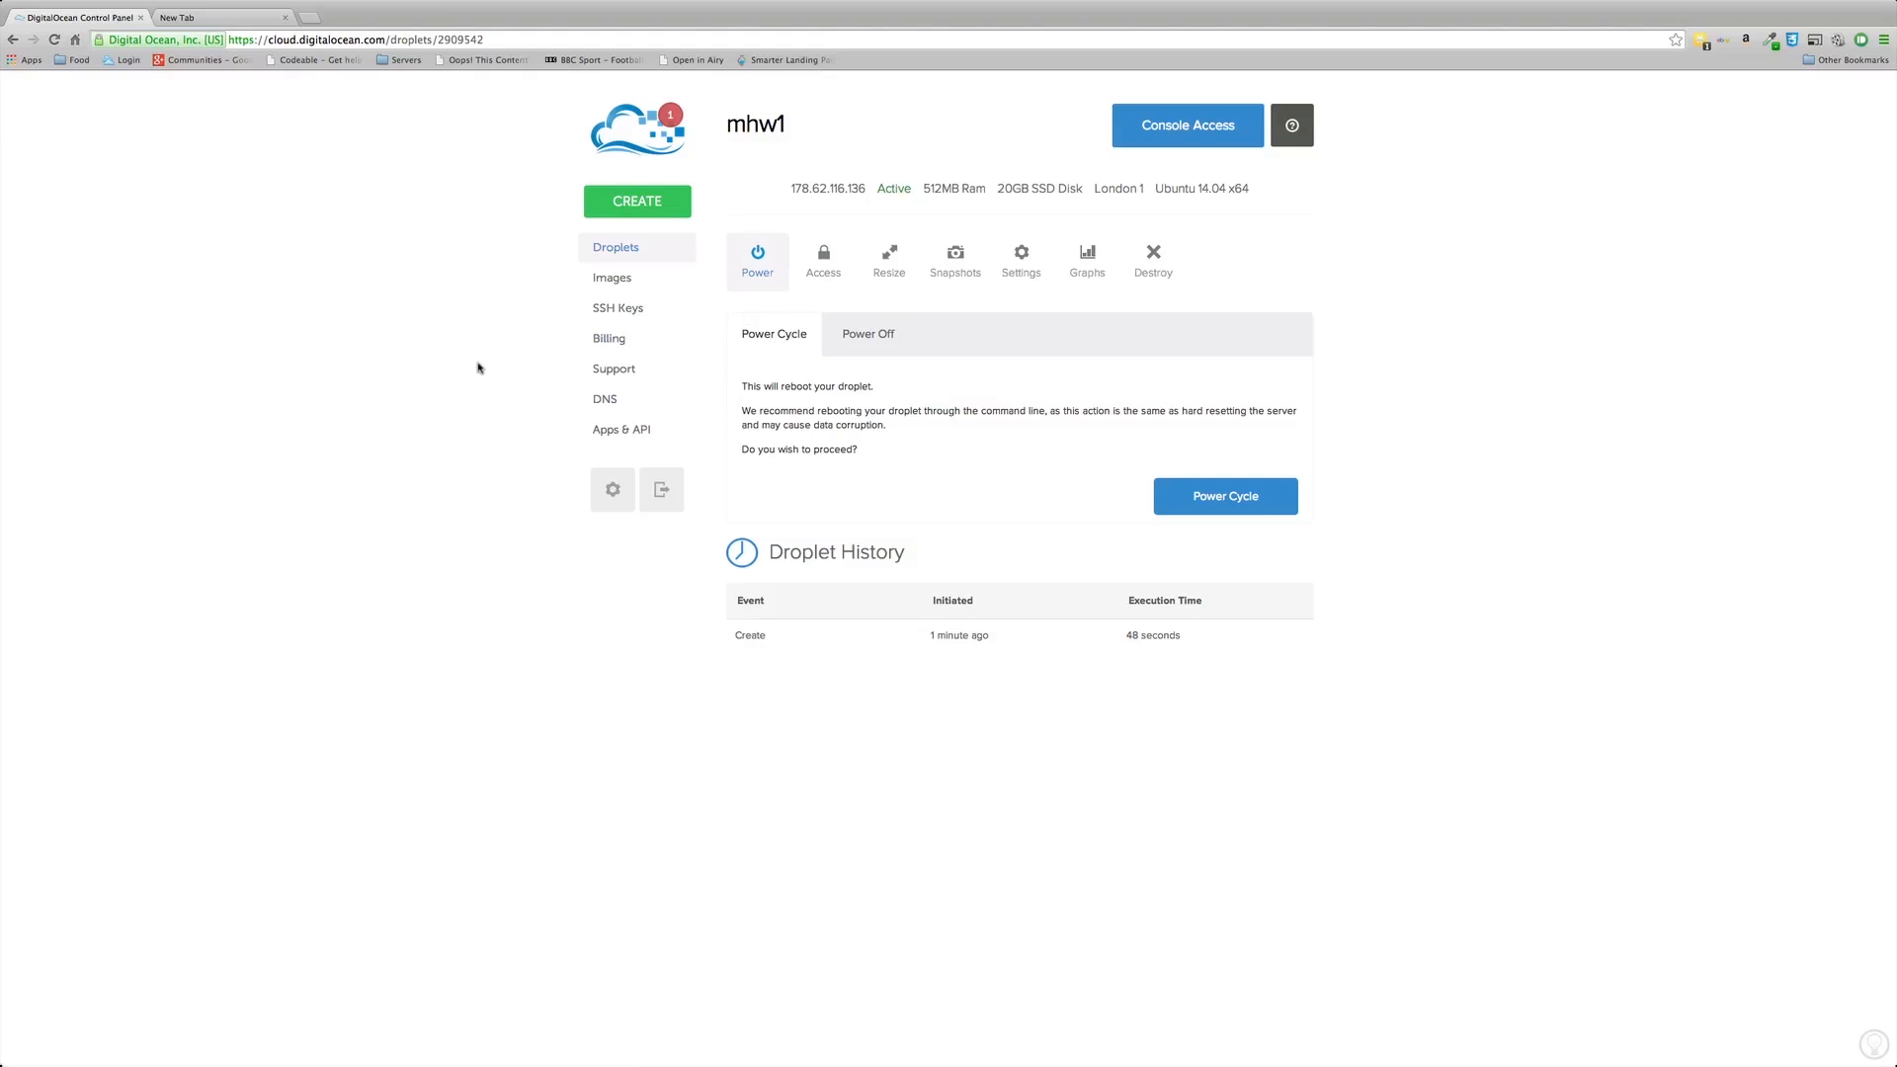
Step: Switch to the blank new browser tab beside the DigitalOcean control panel
{"action": "left_click", "coordinate": [253, 19]}
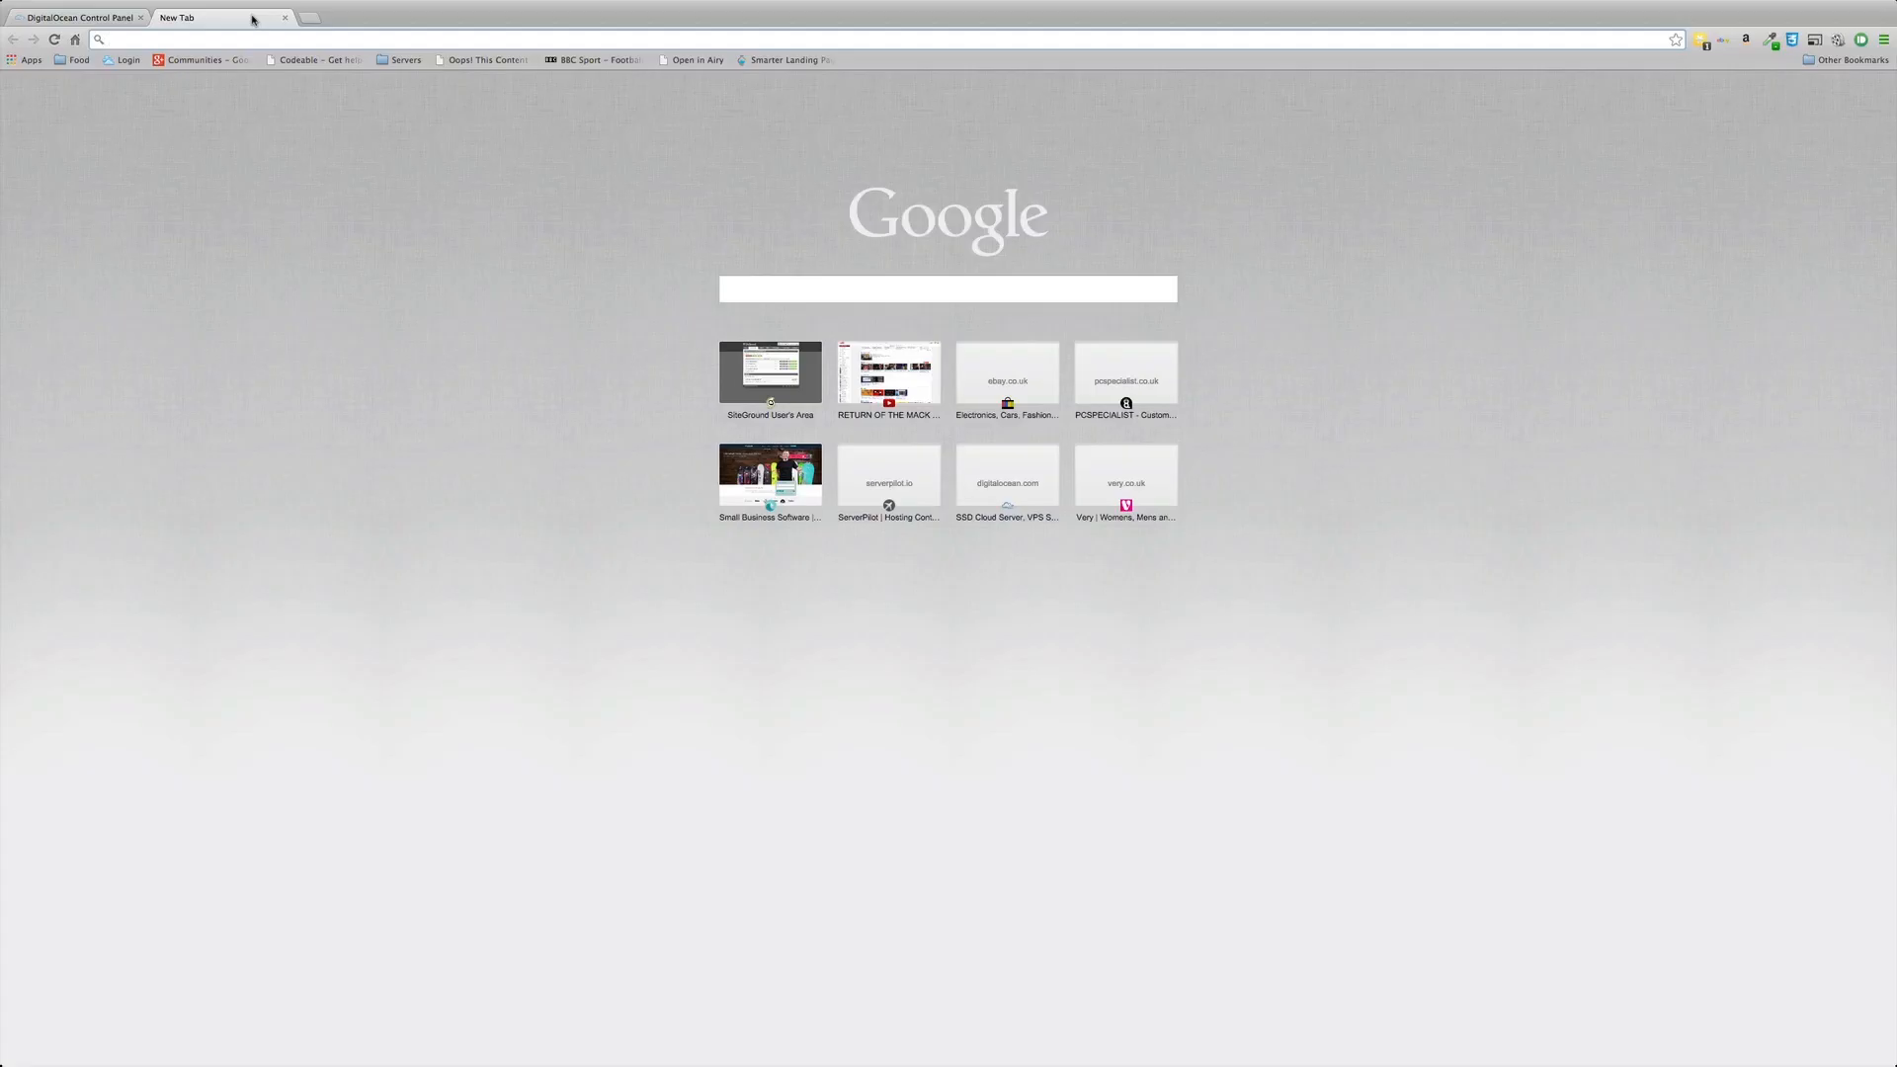
Step: Load serverpilot.io and scroll through its homepage
{"action": "type", "text": "serverpilot.io"}
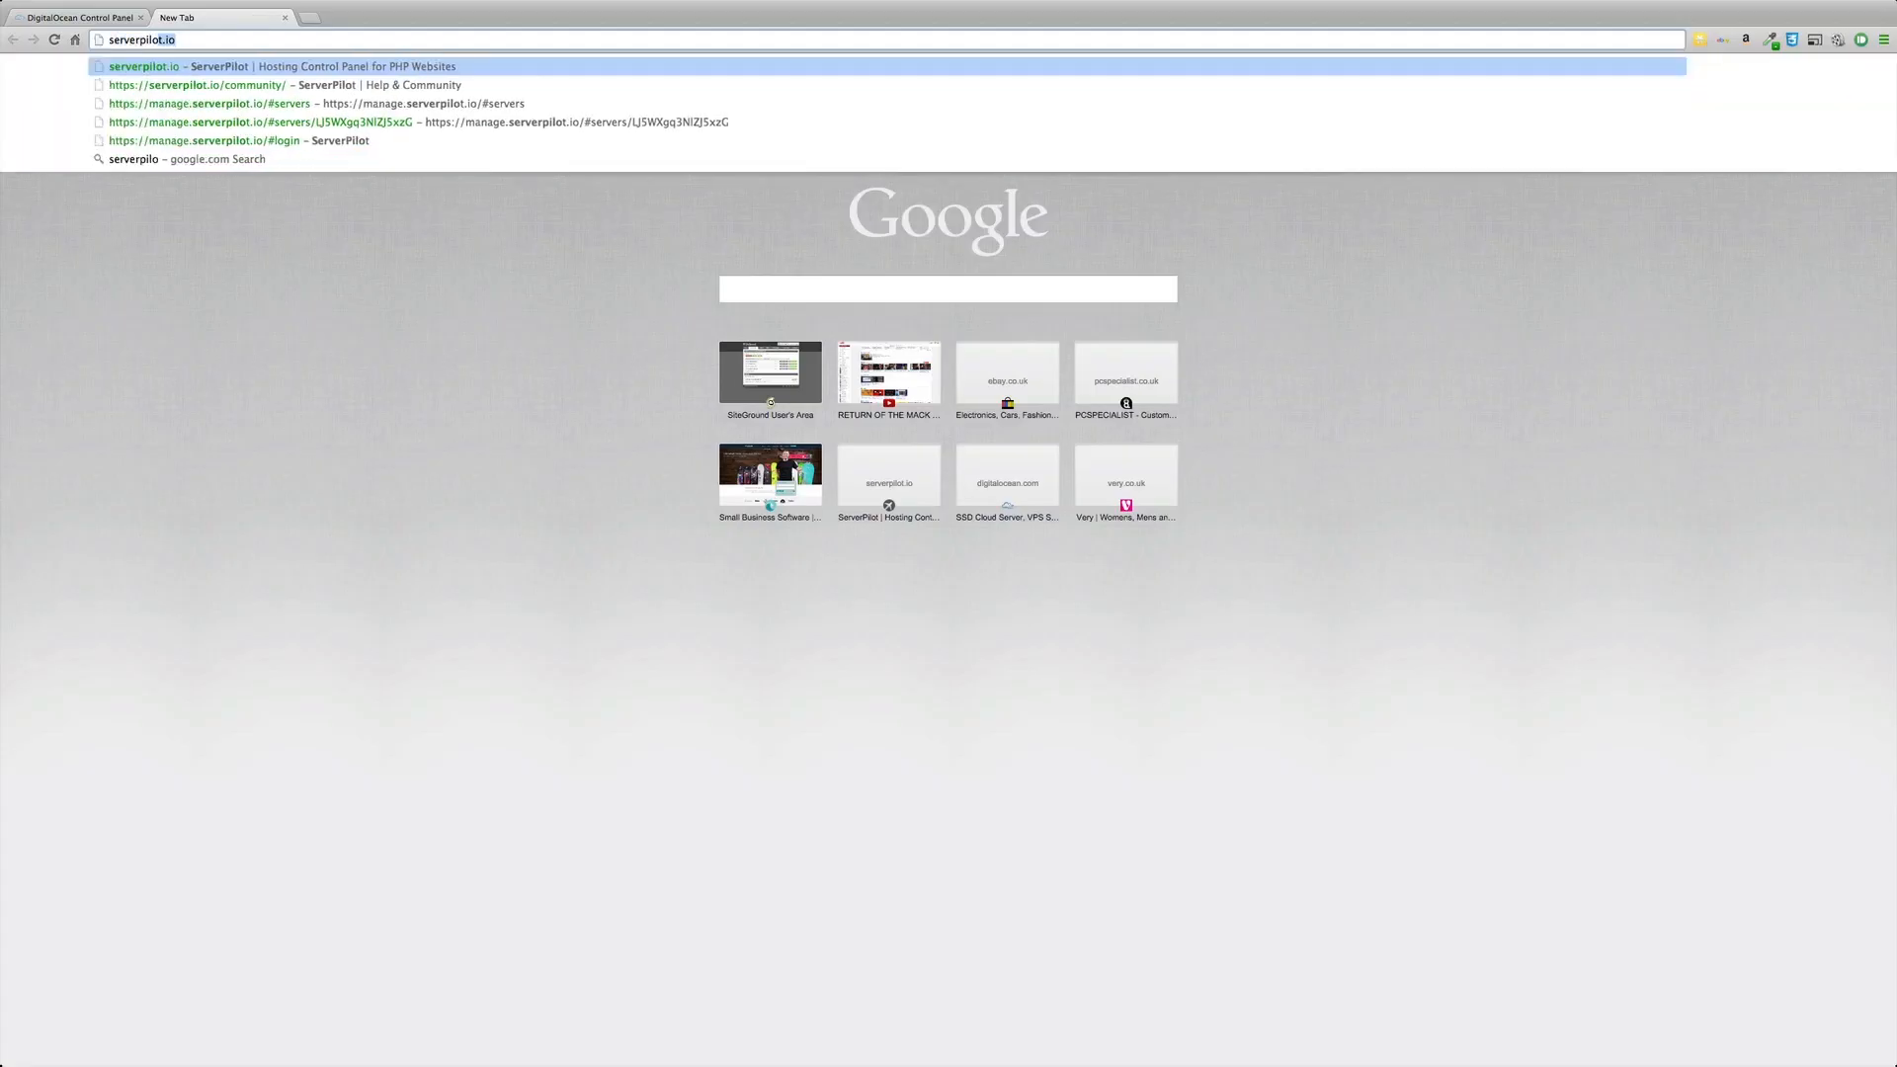
{"action": "key", "text": "Return"}
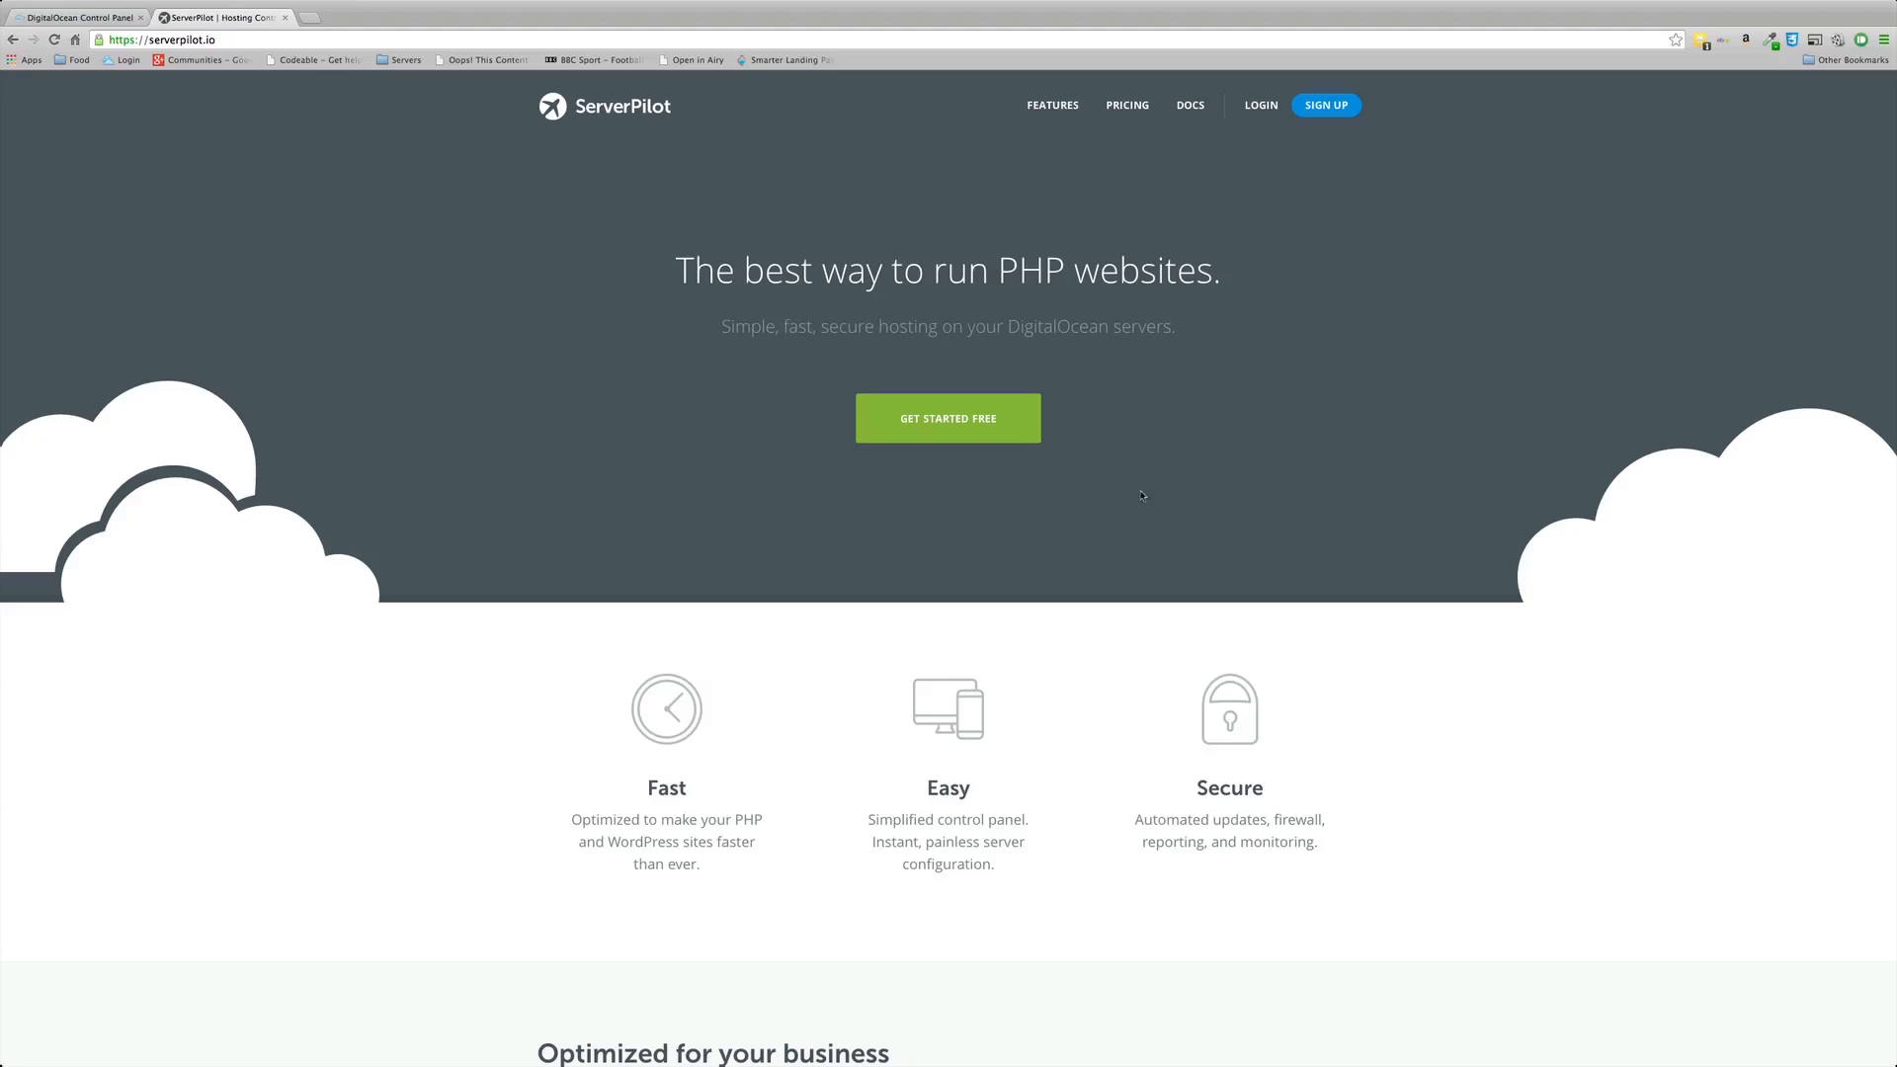
{"action": "scroll", "coordinate": [1141, 495], "scroll_direction": "down", "scroll_amount": 4}
{"action": "scroll", "coordinate": [1141, 495], "scroll_direction": "up", "scroll_amount": 4}
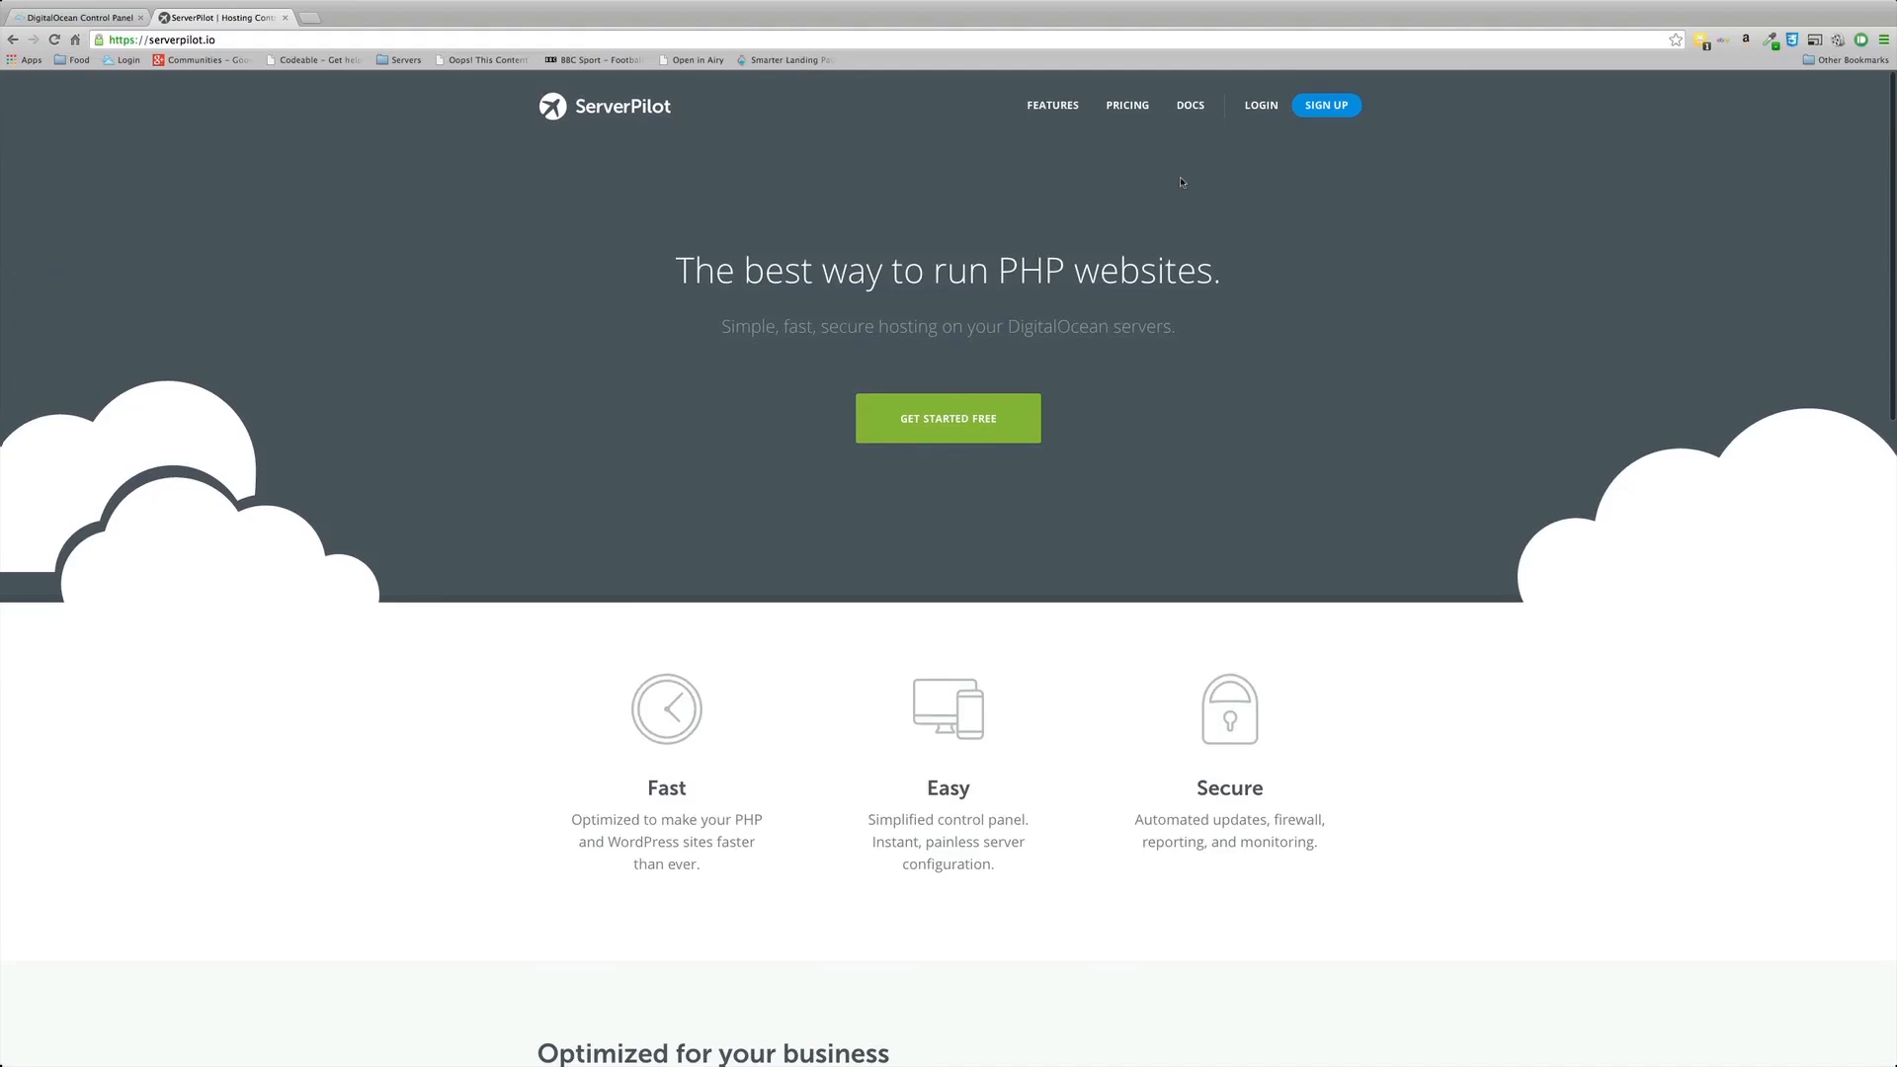
Step: Reach the manage.serverpilot.io login page with the account details prefilled
{"action": "left_click", "coordinate": [1323, 106]}
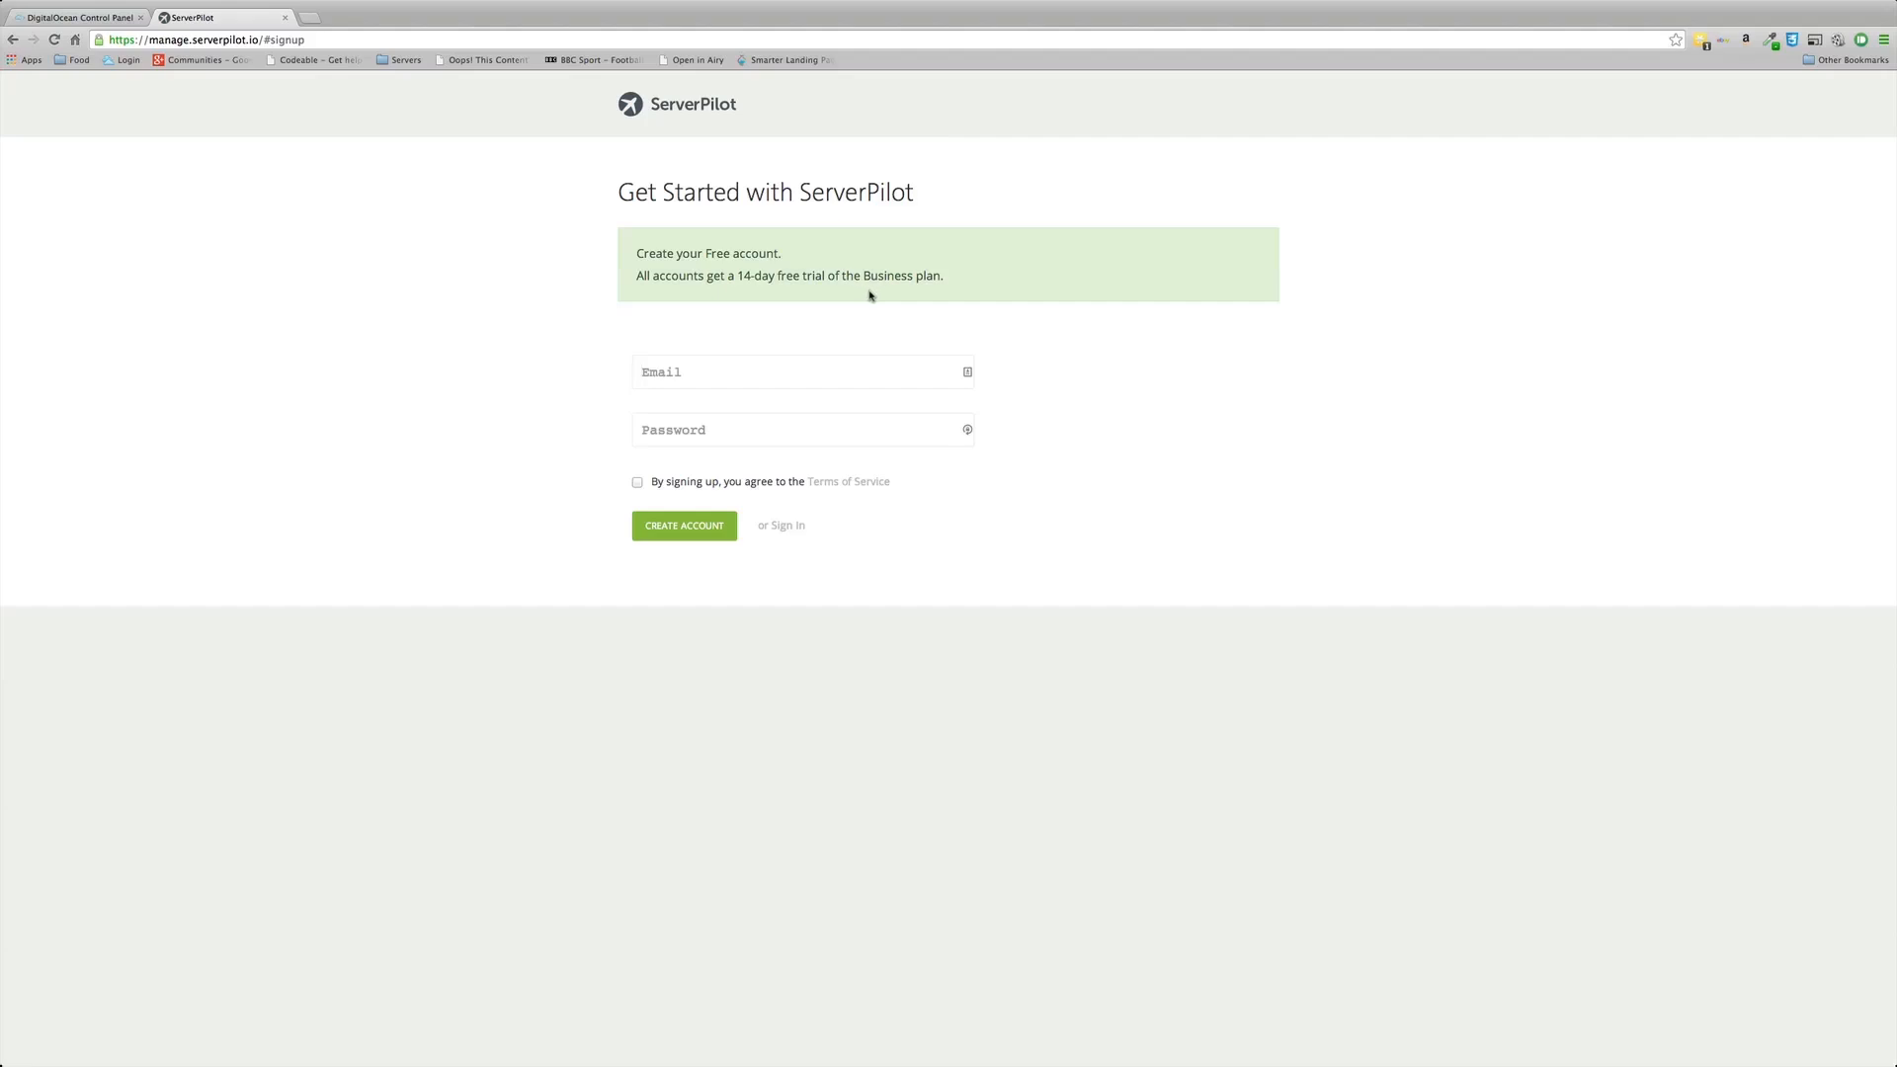
{"action": "left_click", "coordinate": [697, 110]}
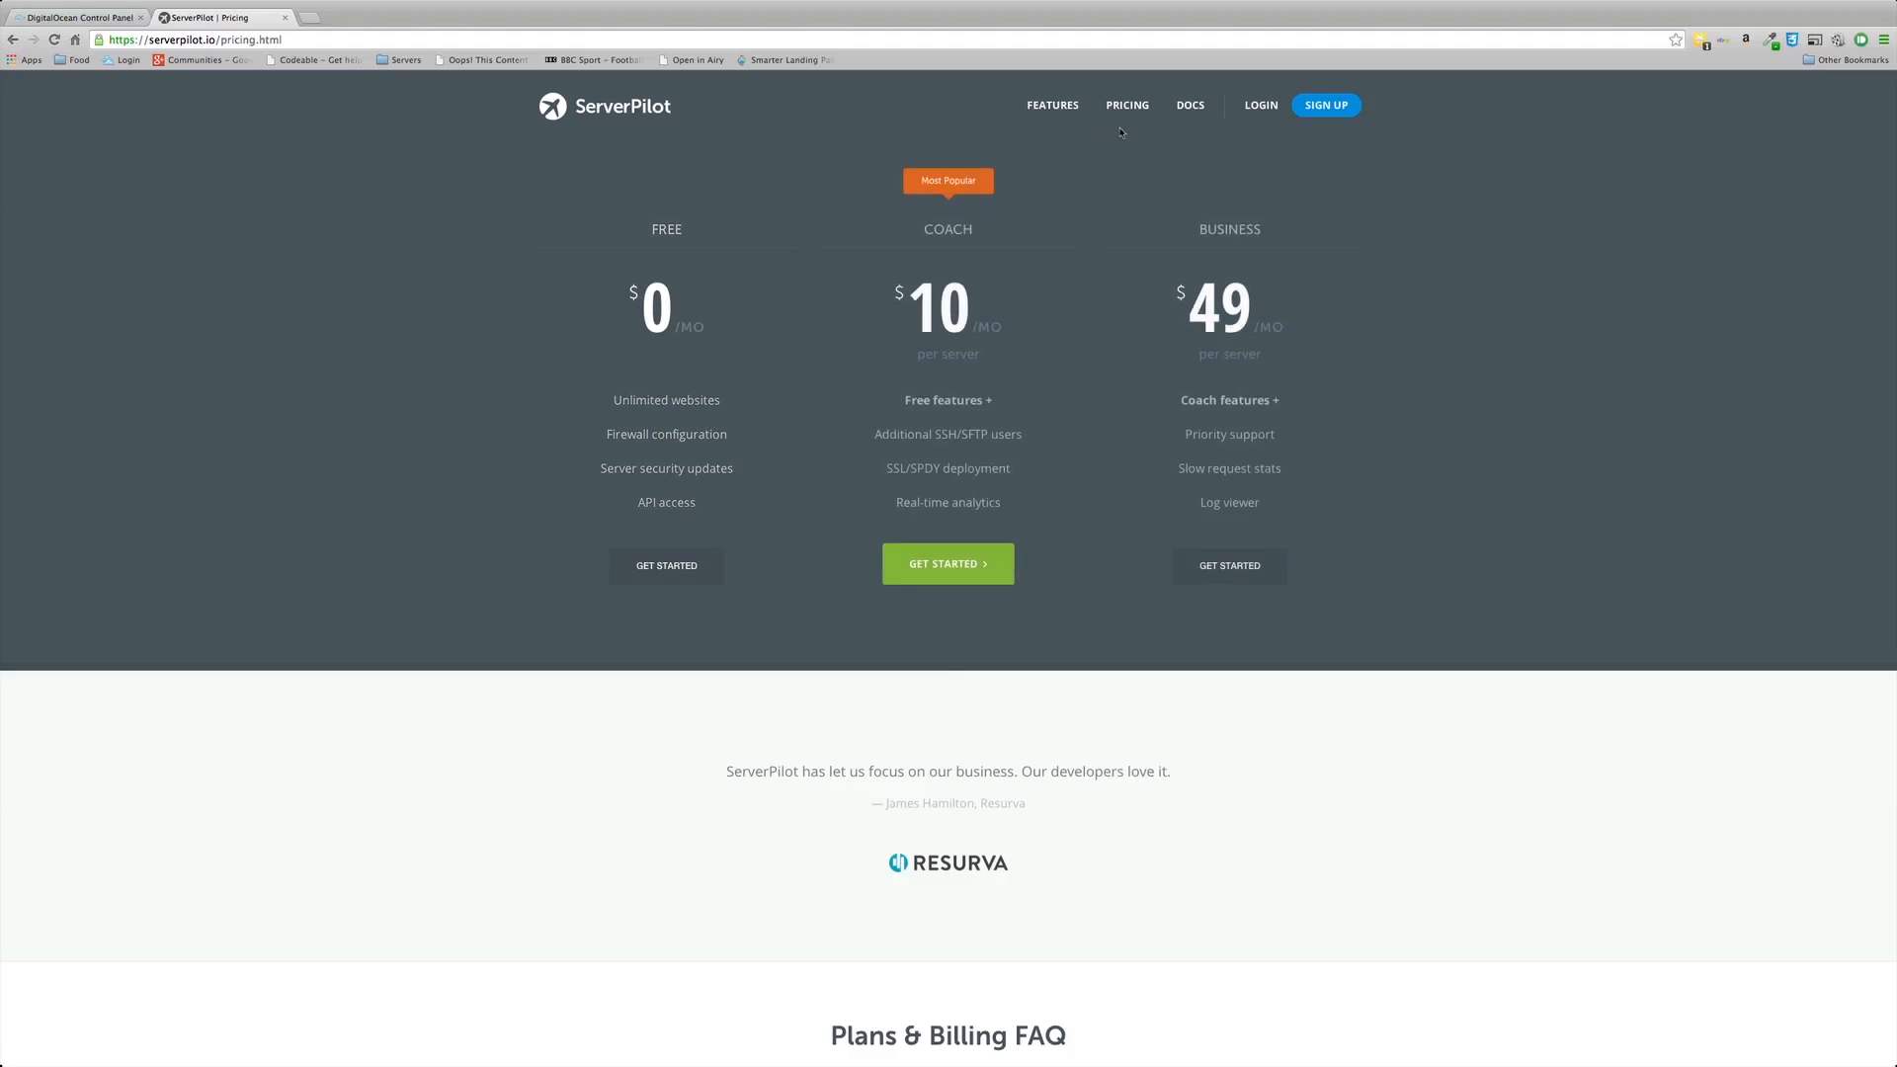
{"action": "left_click", "coordinate": [1258, 104]}
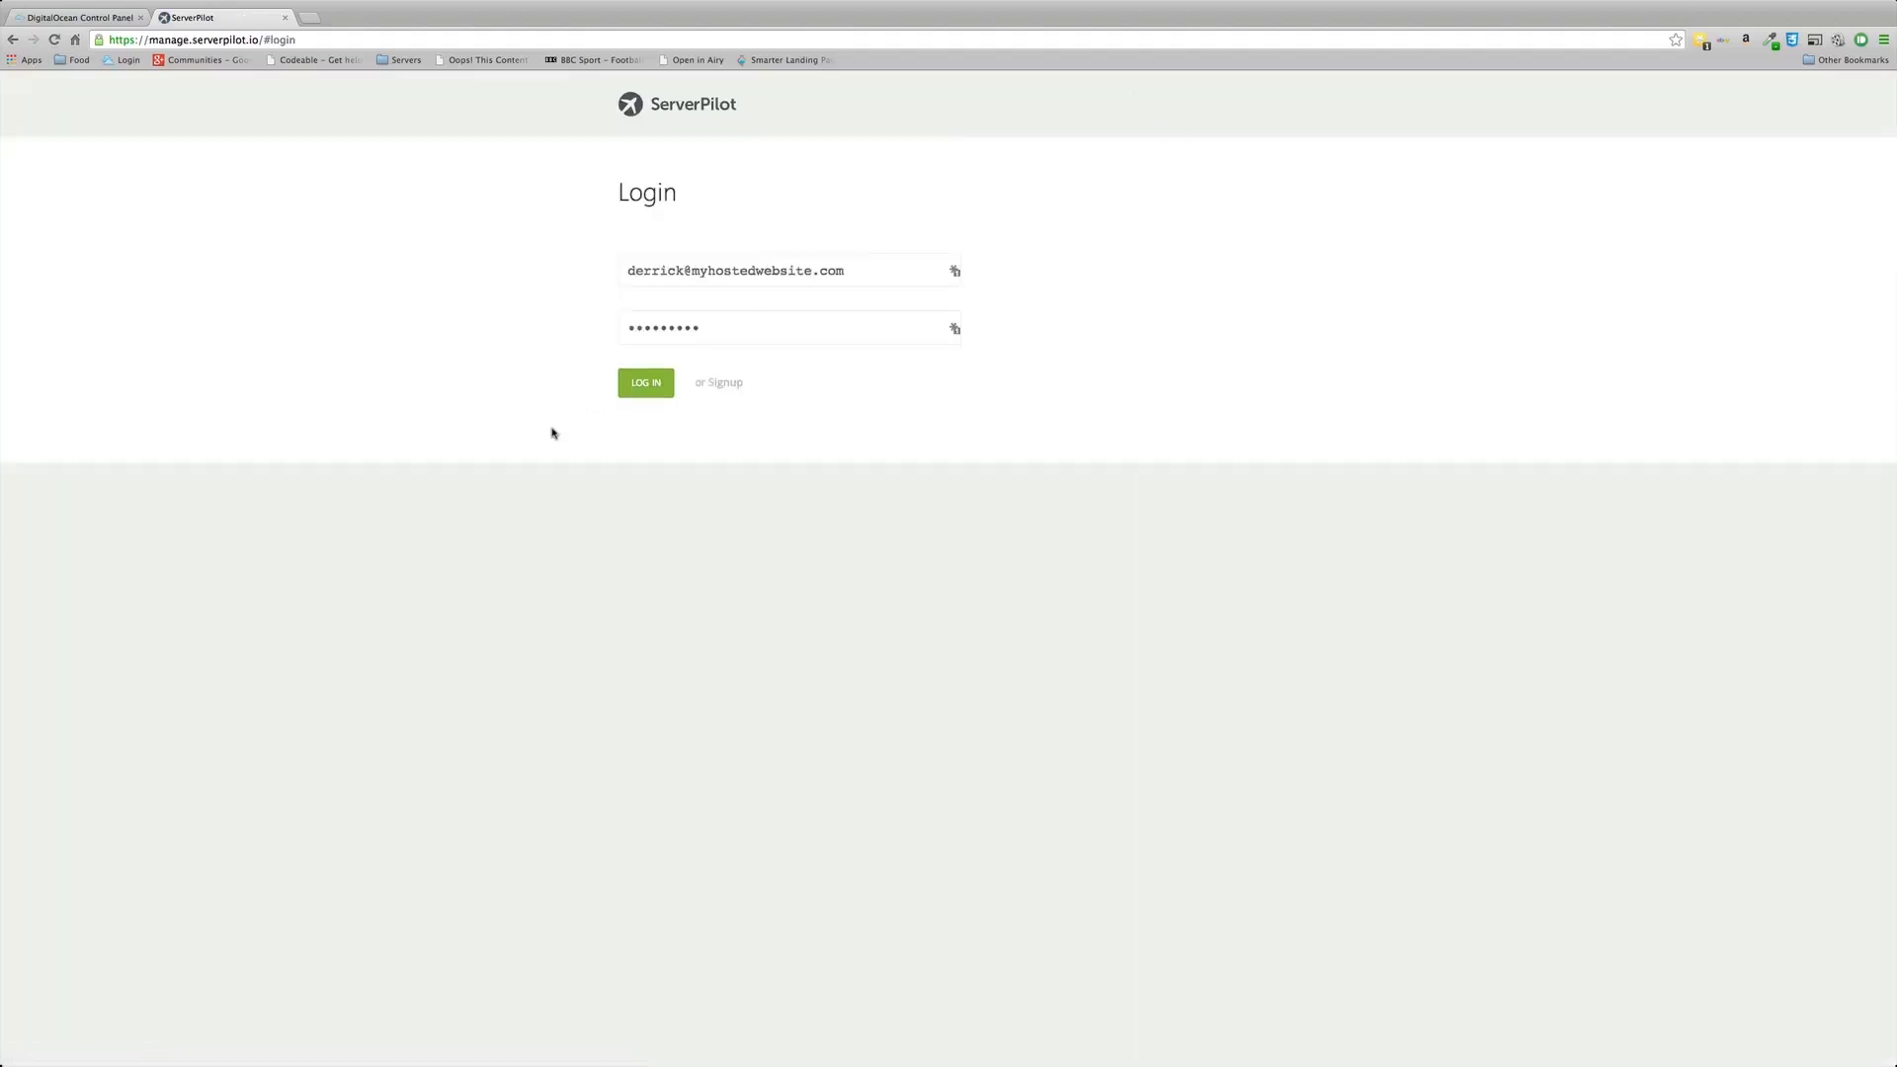
Step: Log in to ServerPilot and open Connect a Server from the Servers list
{"action": "left_click", "coordinate": [645, 395]}
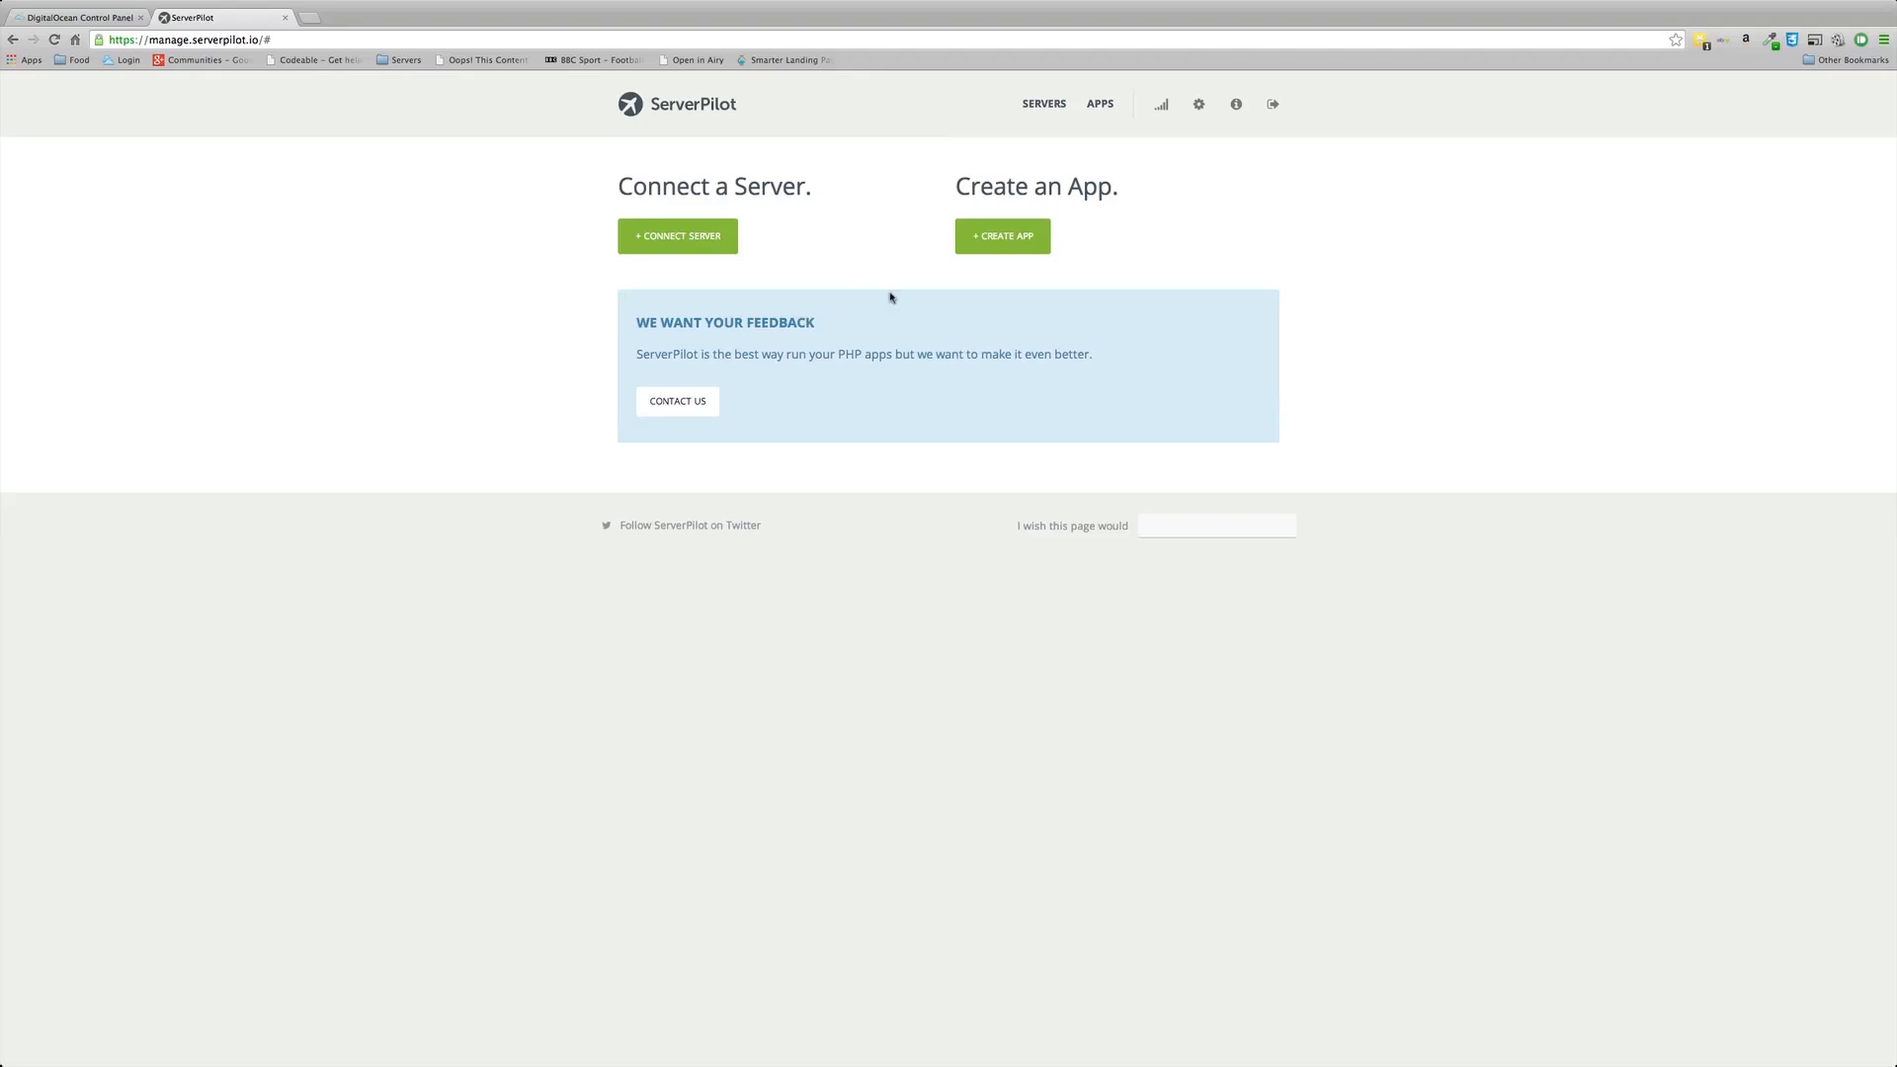
{"action": "left_click", "coordinate": [1042, 105]}
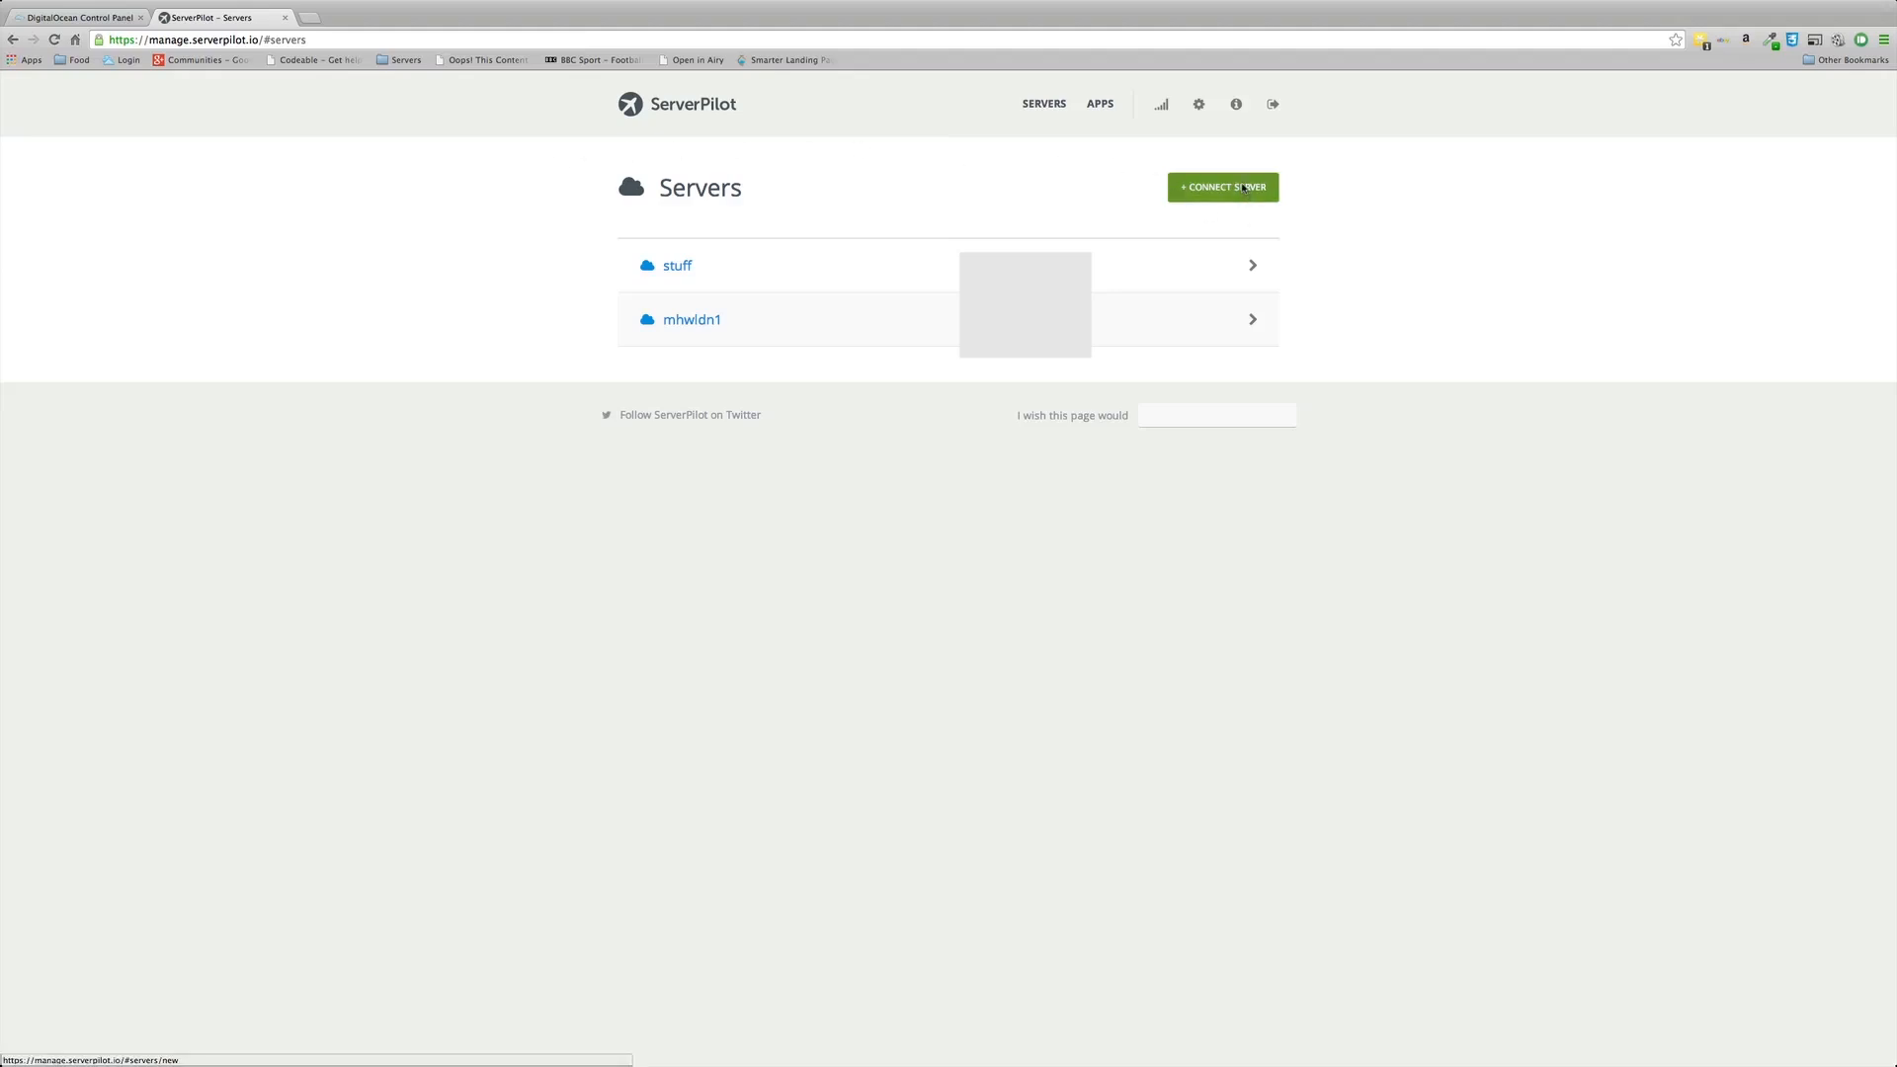
{"action": "left_click", "coordinate": [1241, 187]}
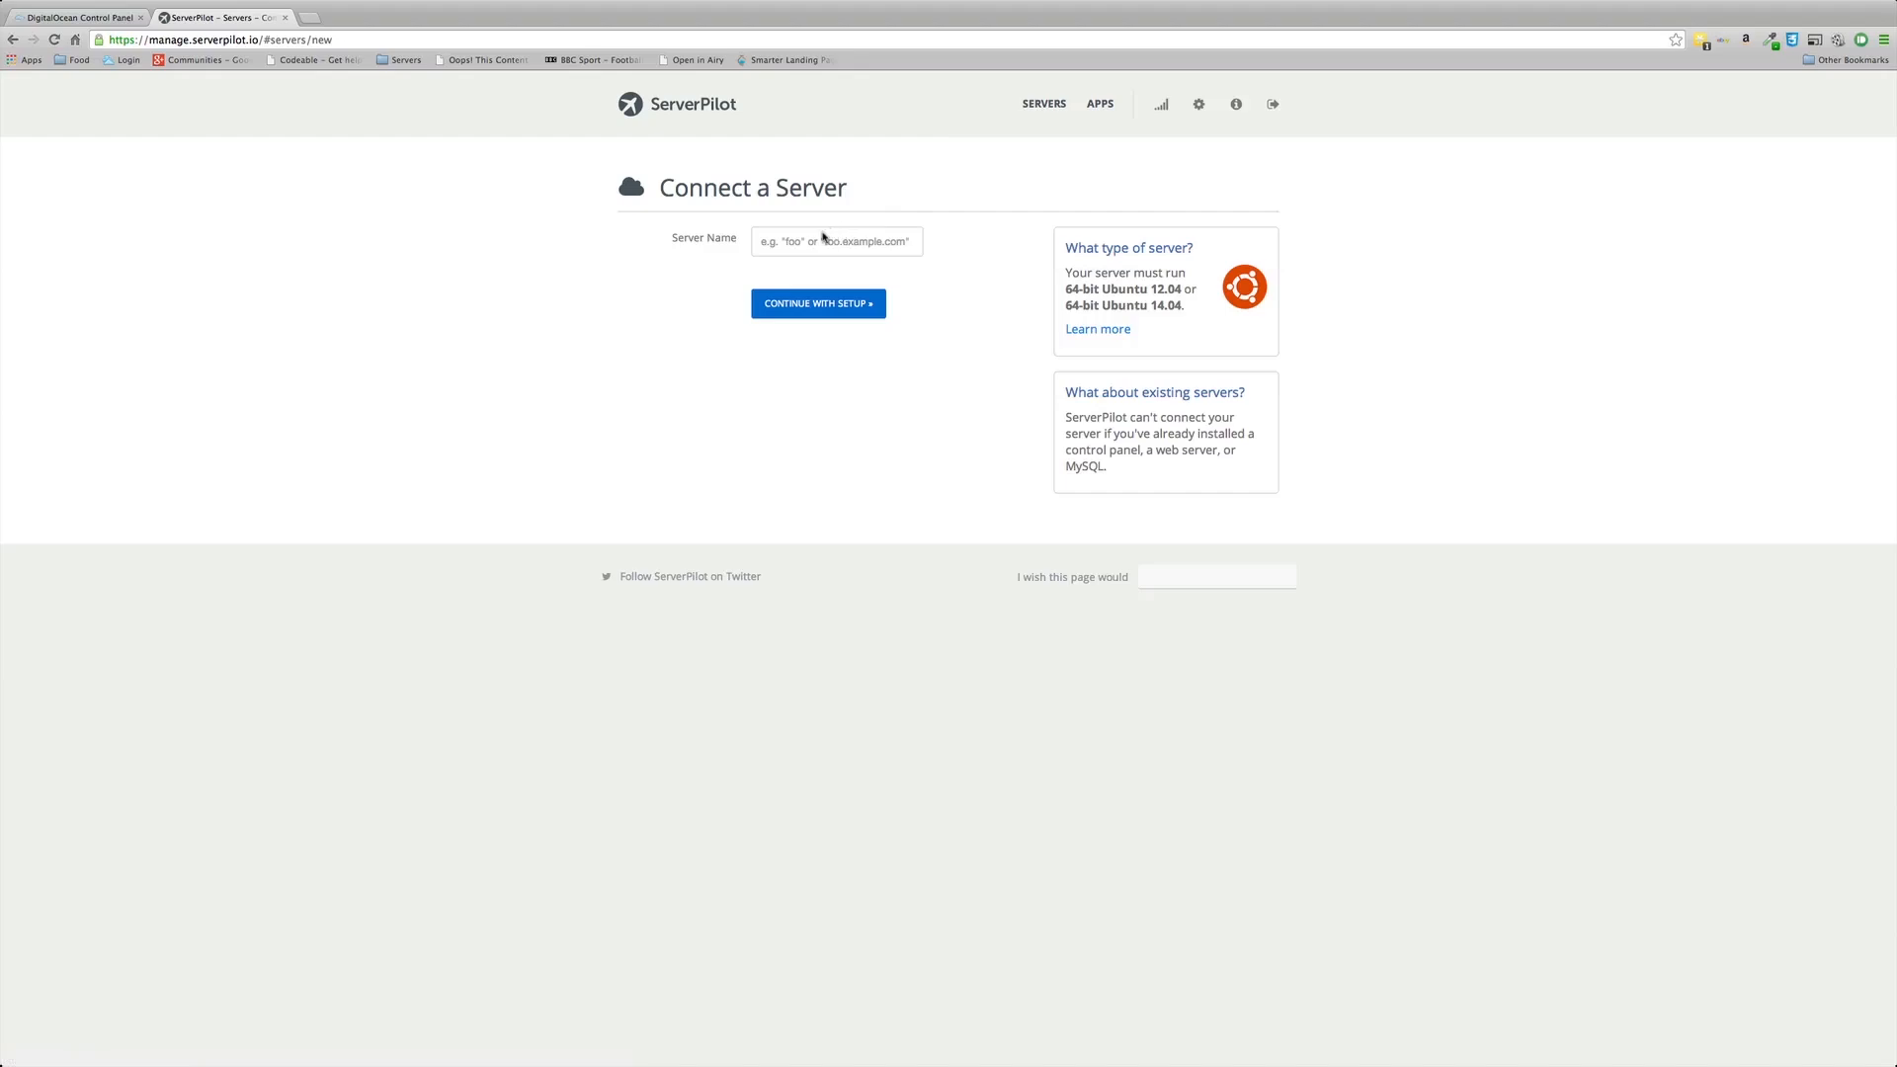
Step: Create a server entry named mhw1 and continue to its installer command page
{"action": "left_click", "coordinate": [811, 241]}
{"action": "type", "text": "mhw1"}
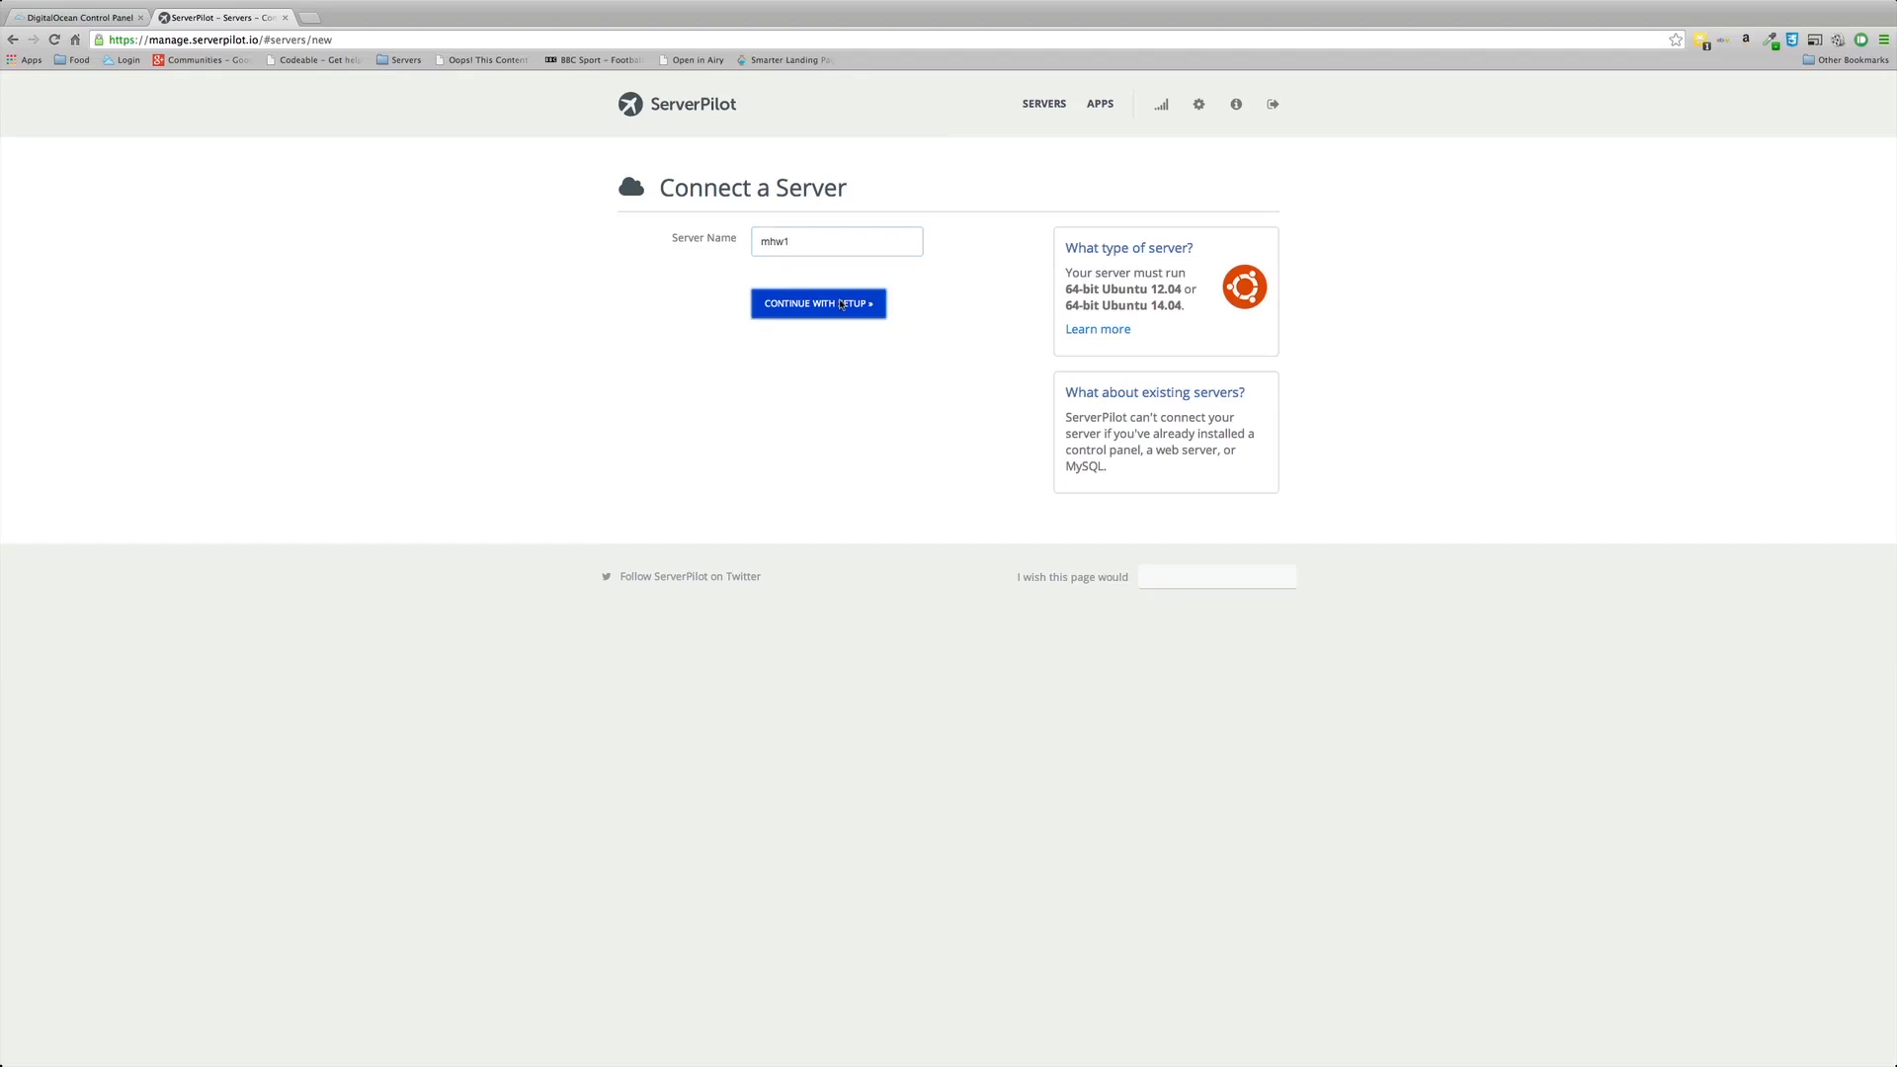
{"action": "left_click", "coordinate": [841, 304]}
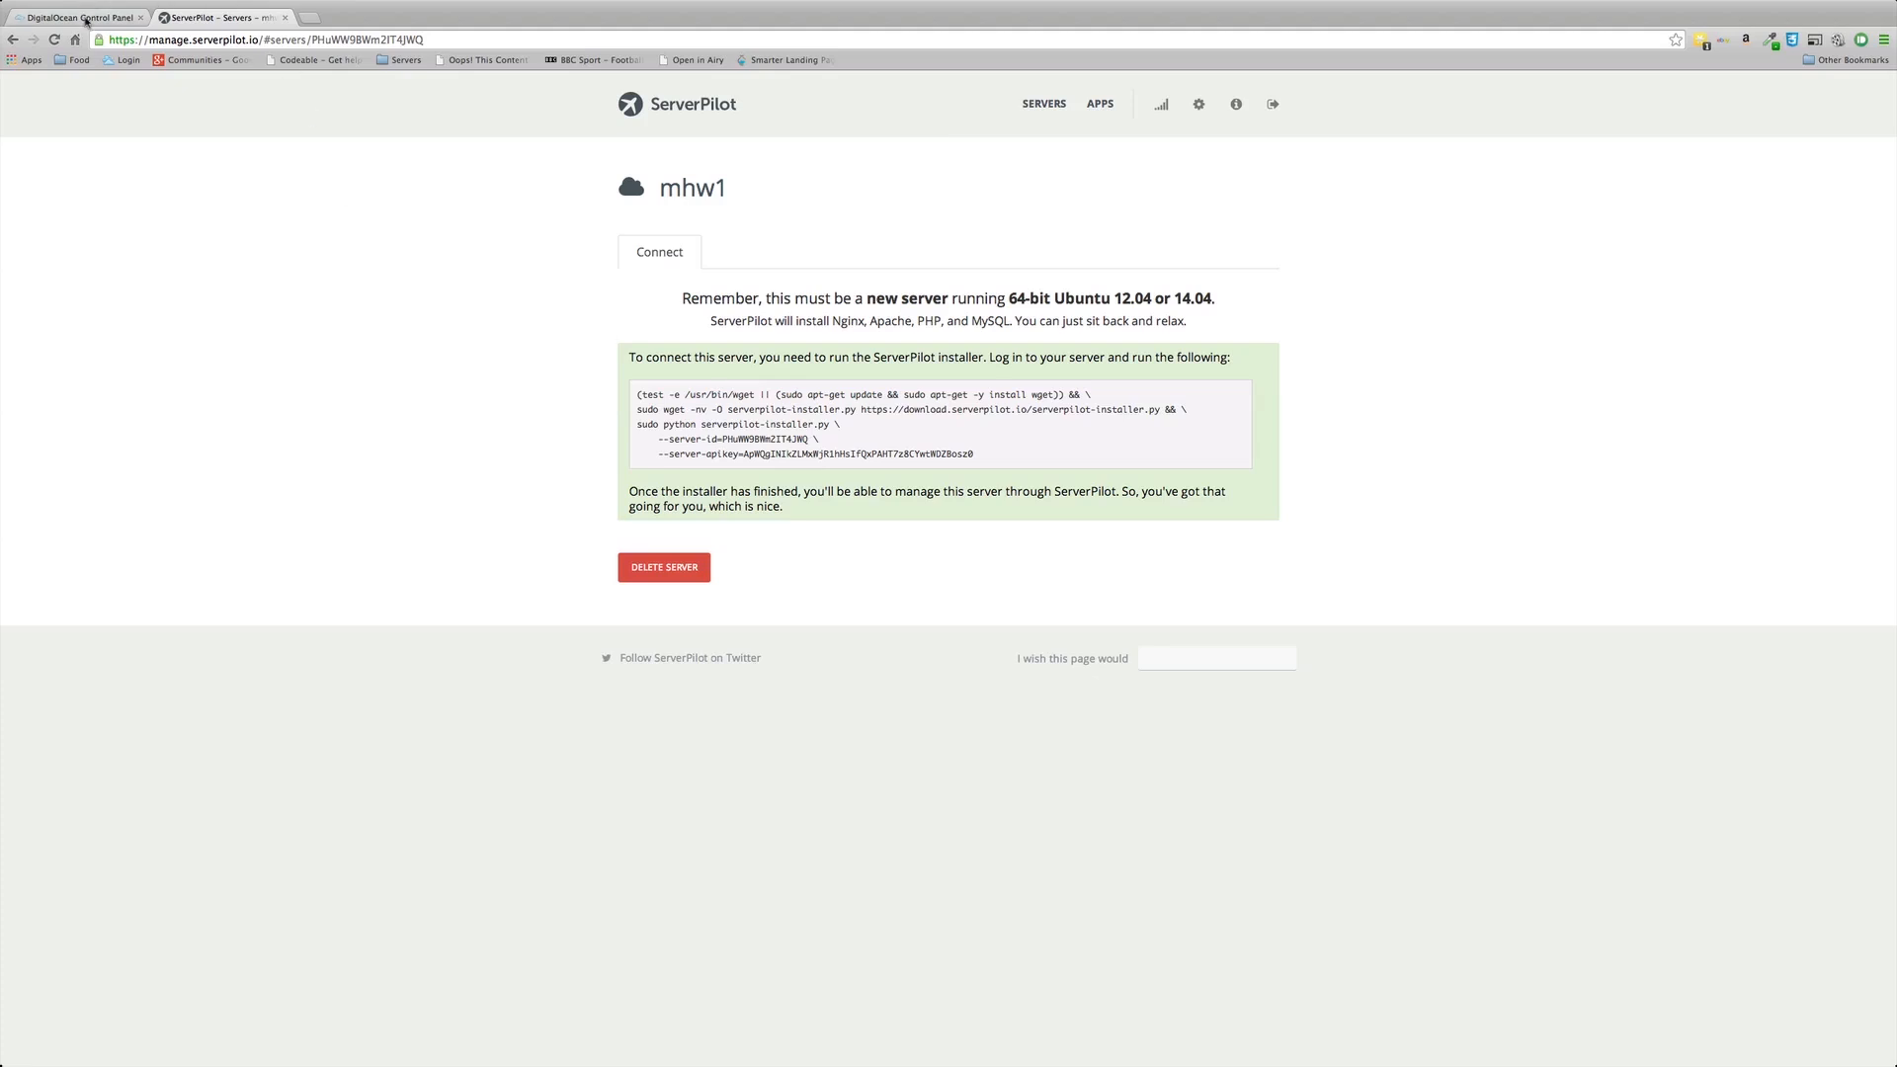
Step: Return to the DigitalOcean tab showing mhw1's IP address and Active status
{"action": "left_click", "coordinate": [86, 19]}
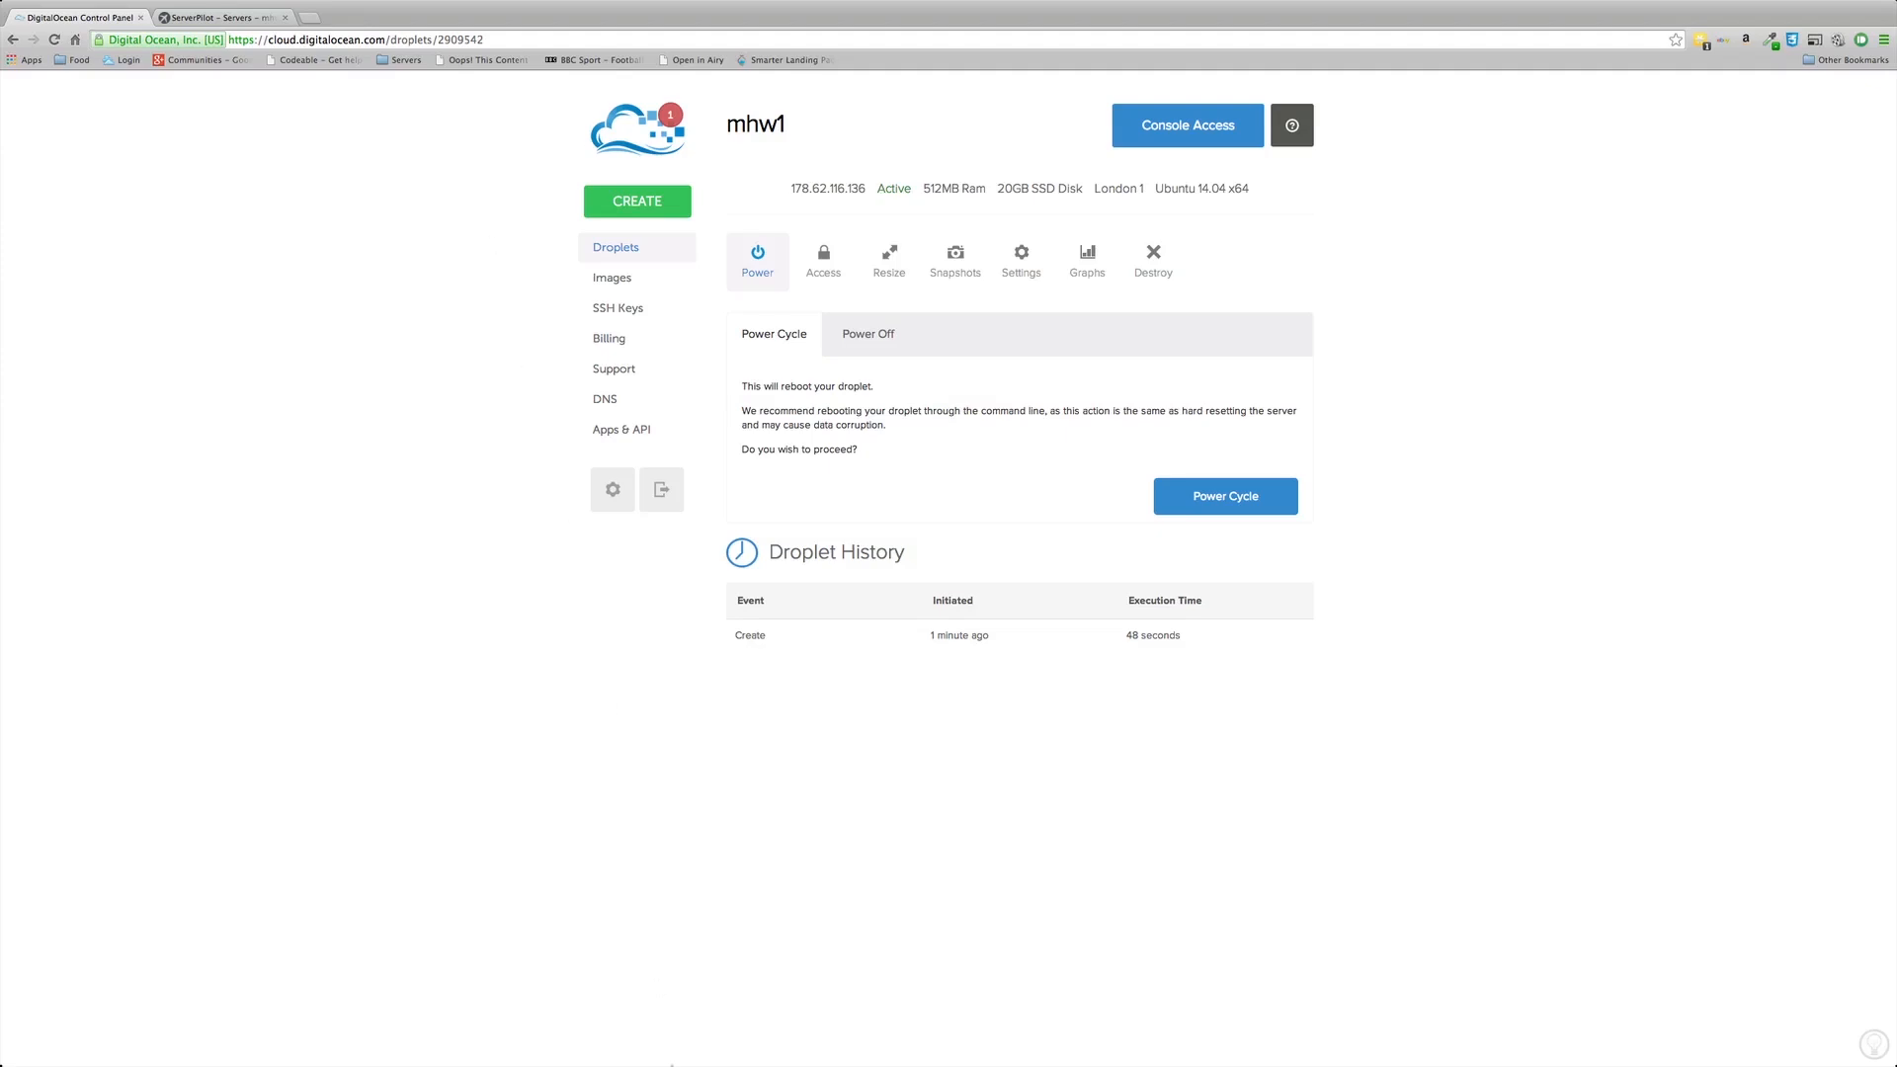
Step: Bring Mailplane's Gmail window with DigitalOcean's mhw1 droplet credentials email to the front
{"action": "mouse_move", "coordinate": [676, 1049]}
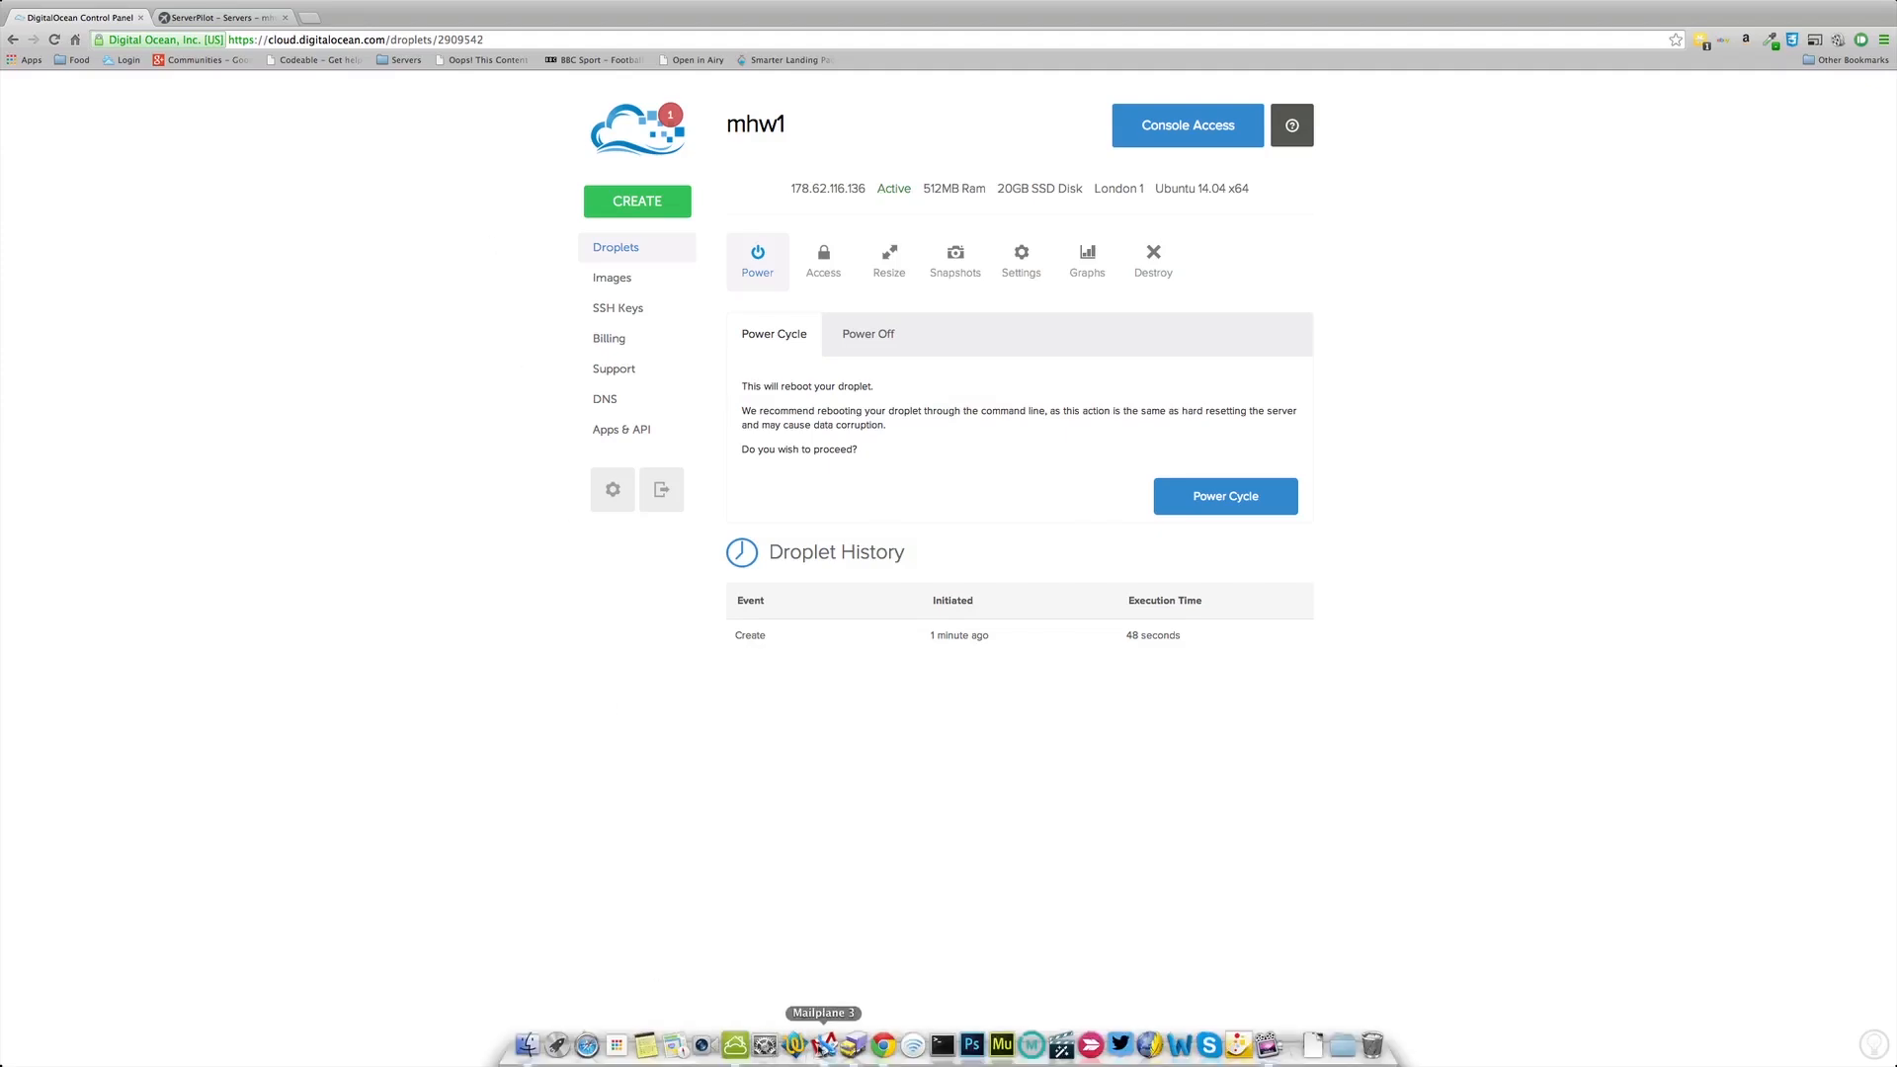
{"action": "left_click", "coordinate": [823, 1045]}
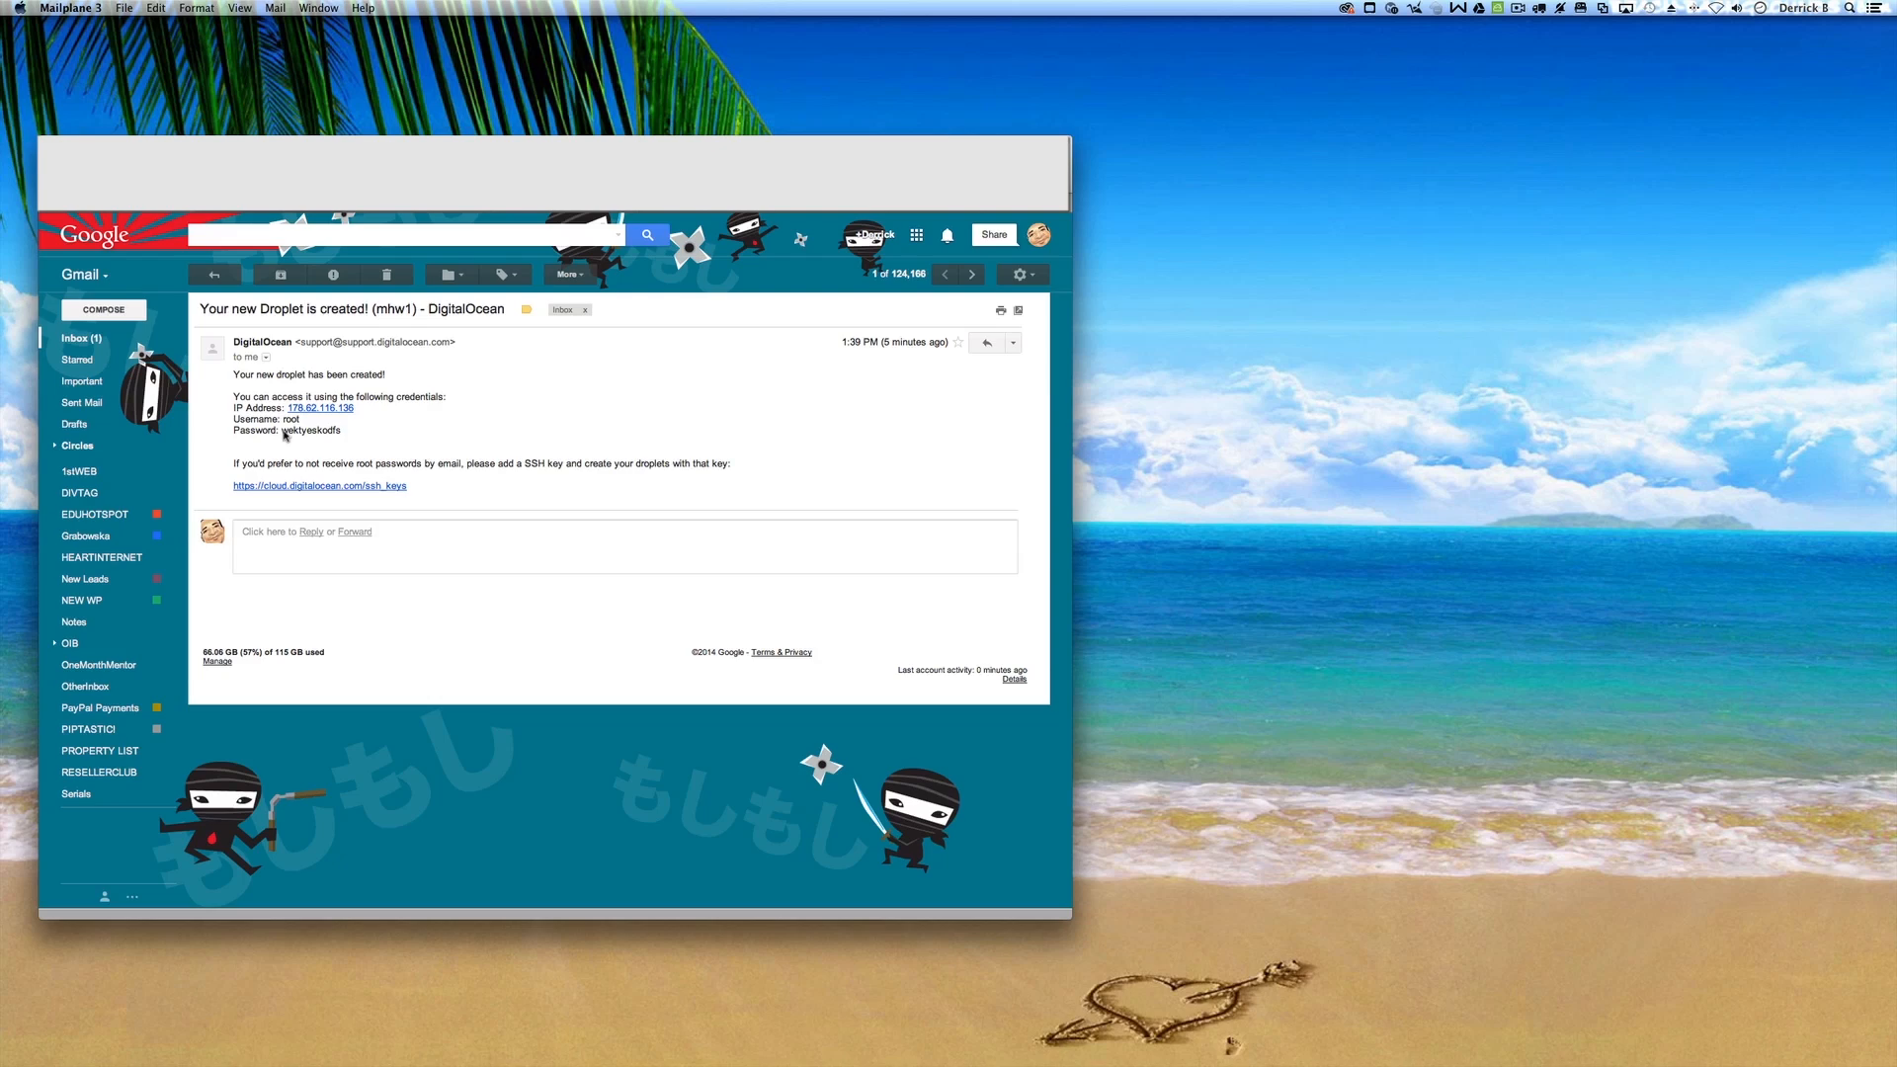
{"action": "left_click_drag", "start_coordinate": [285, 434], "coordinate": [362, 435]}
{"action": "key", "text": "super+c"}
{"action": "key", "text": "super+space"}
{"action": "type", "text": "term"}
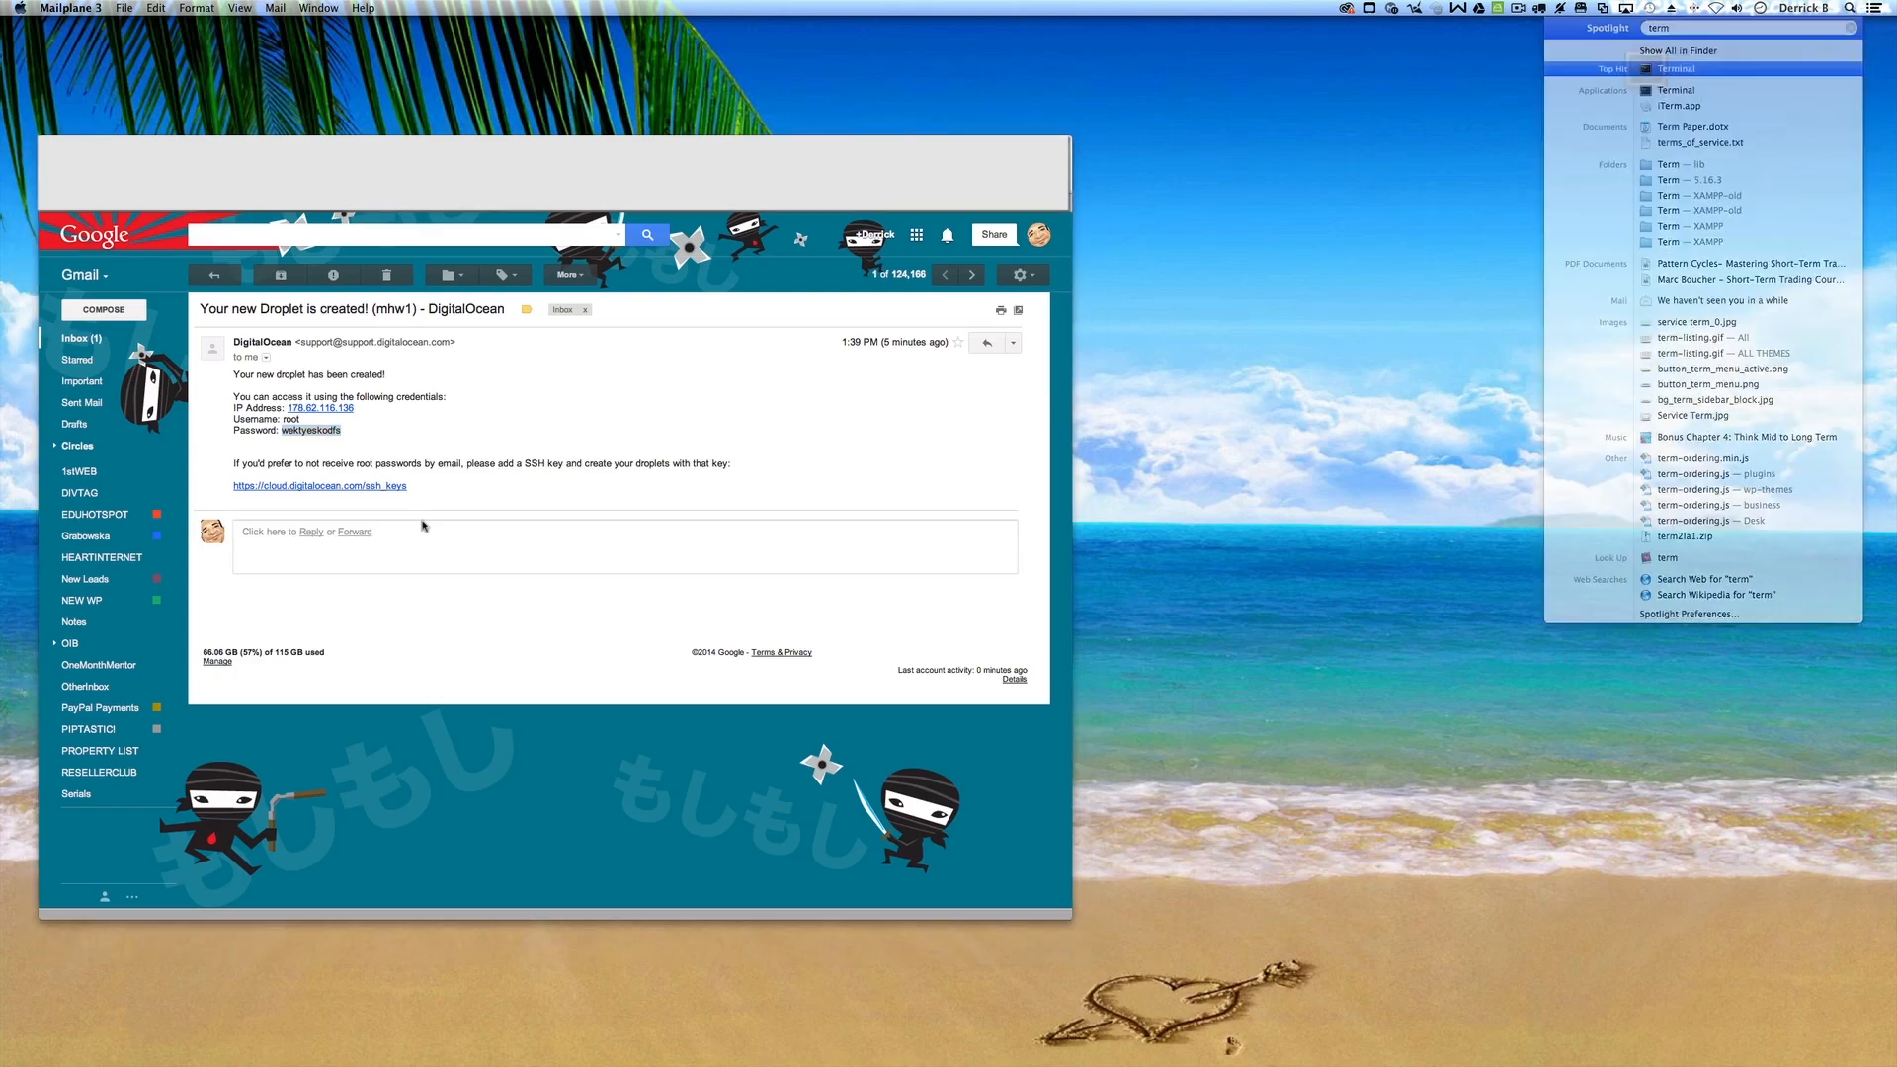
{"action": "key", "text": "Return"}
{"action": "type", "text": "ssh roo"}
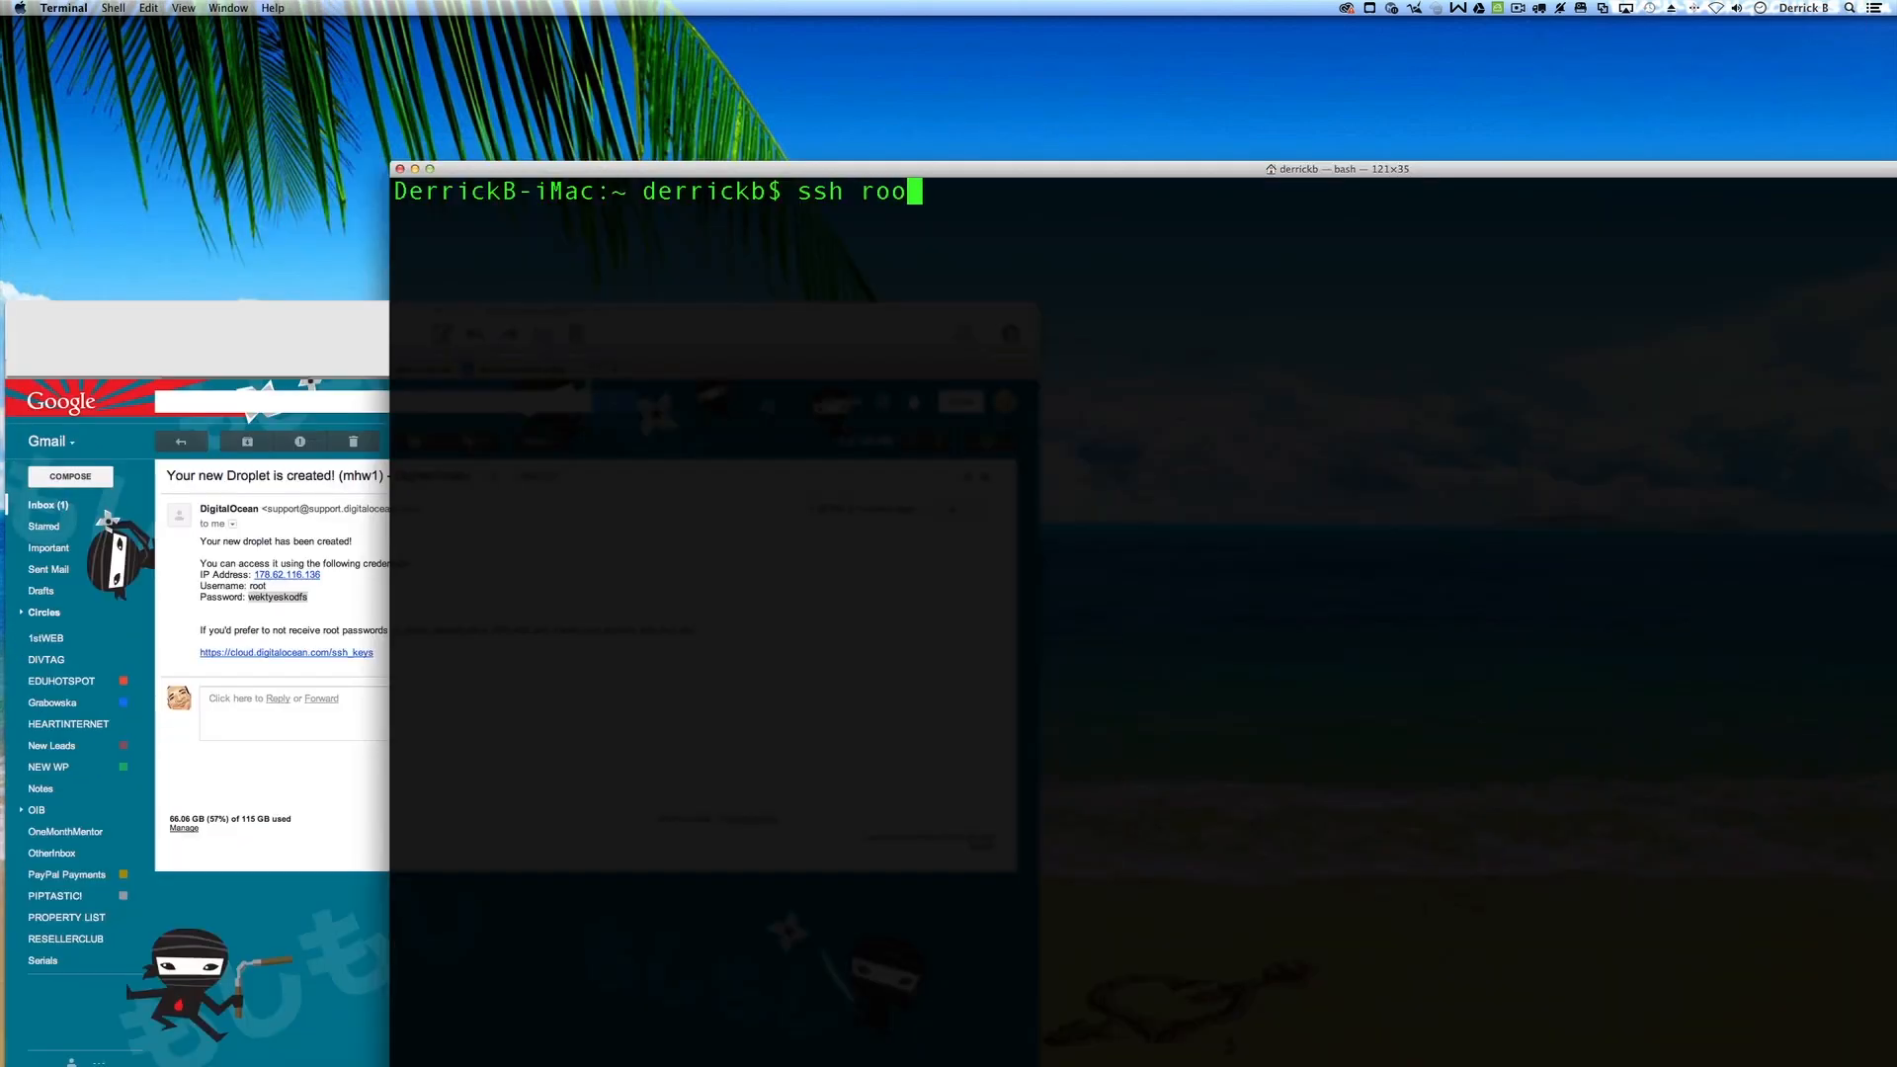
{"action": "type", "text": "t@178.62.116.136"}
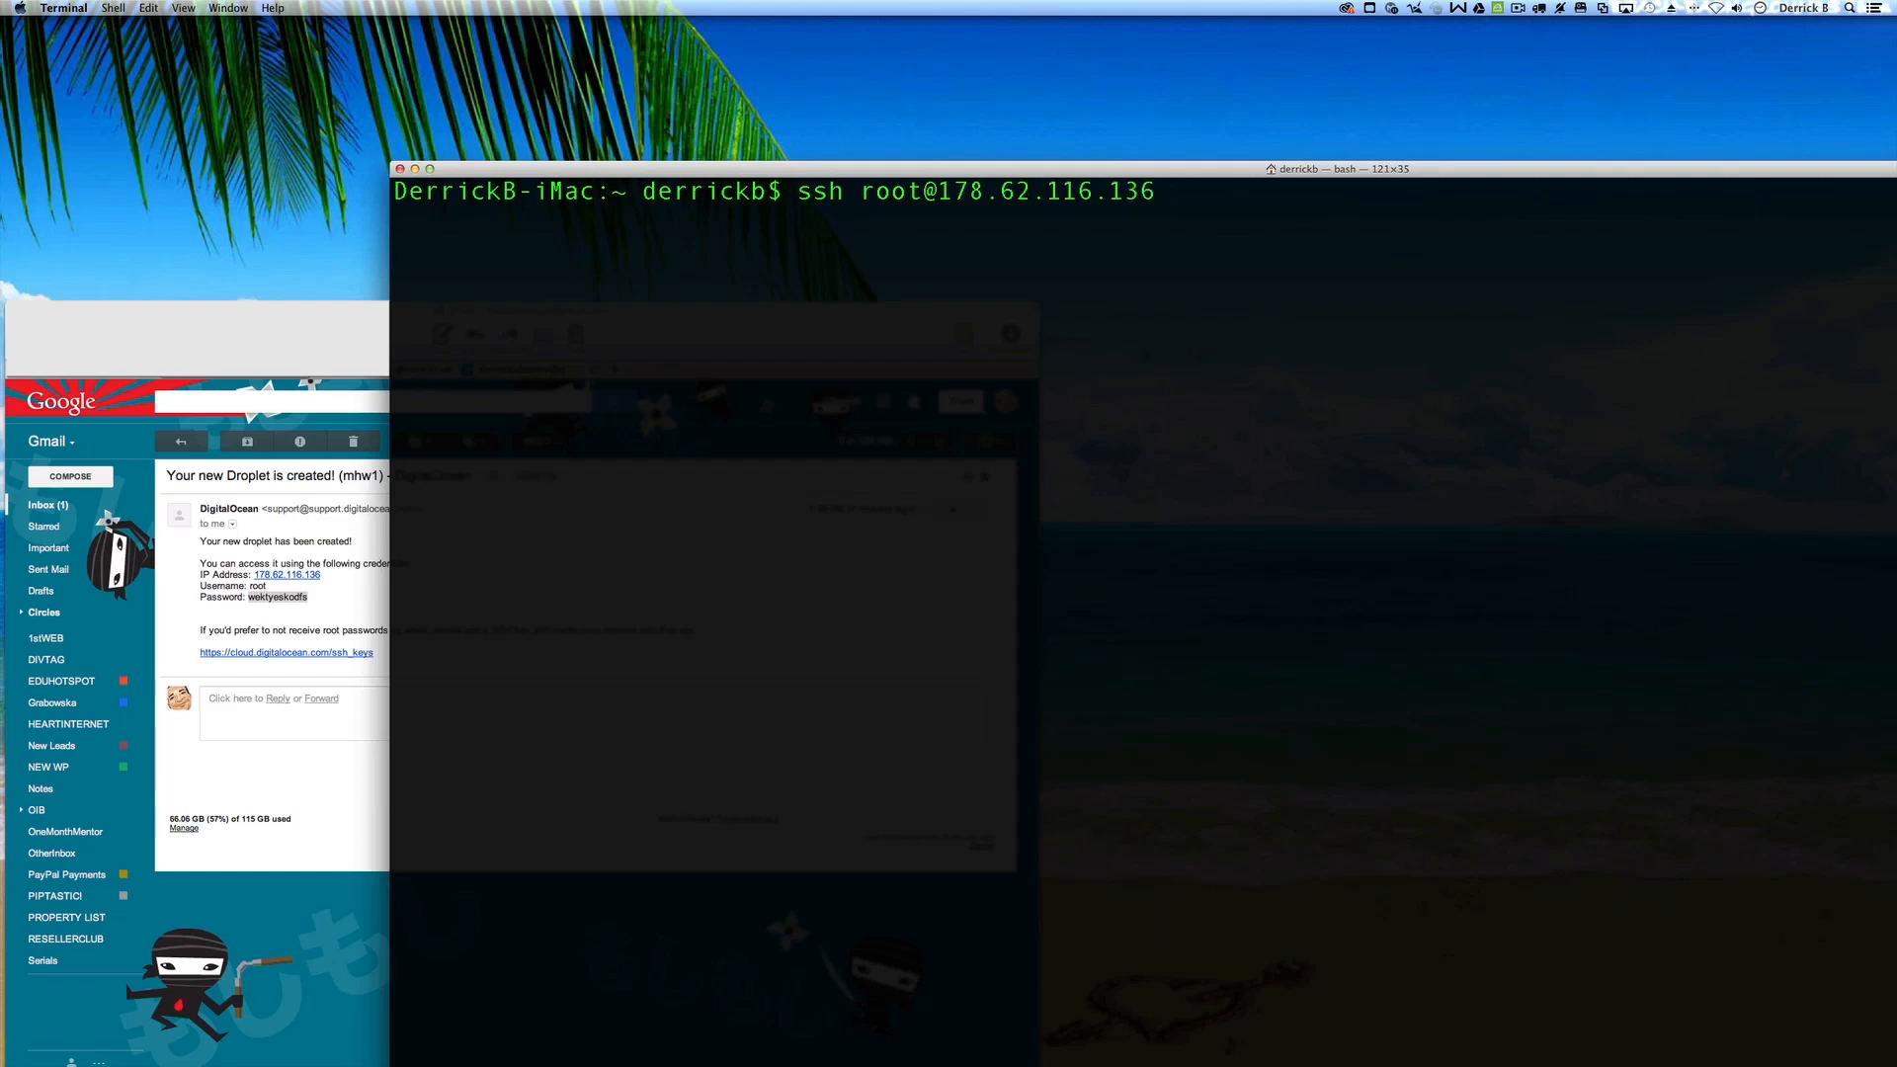
Step: Log in over ssh as root to 178.62.116.136, trusting the host key and pasting the emailed password
{"action": "key", "text": "Return"}
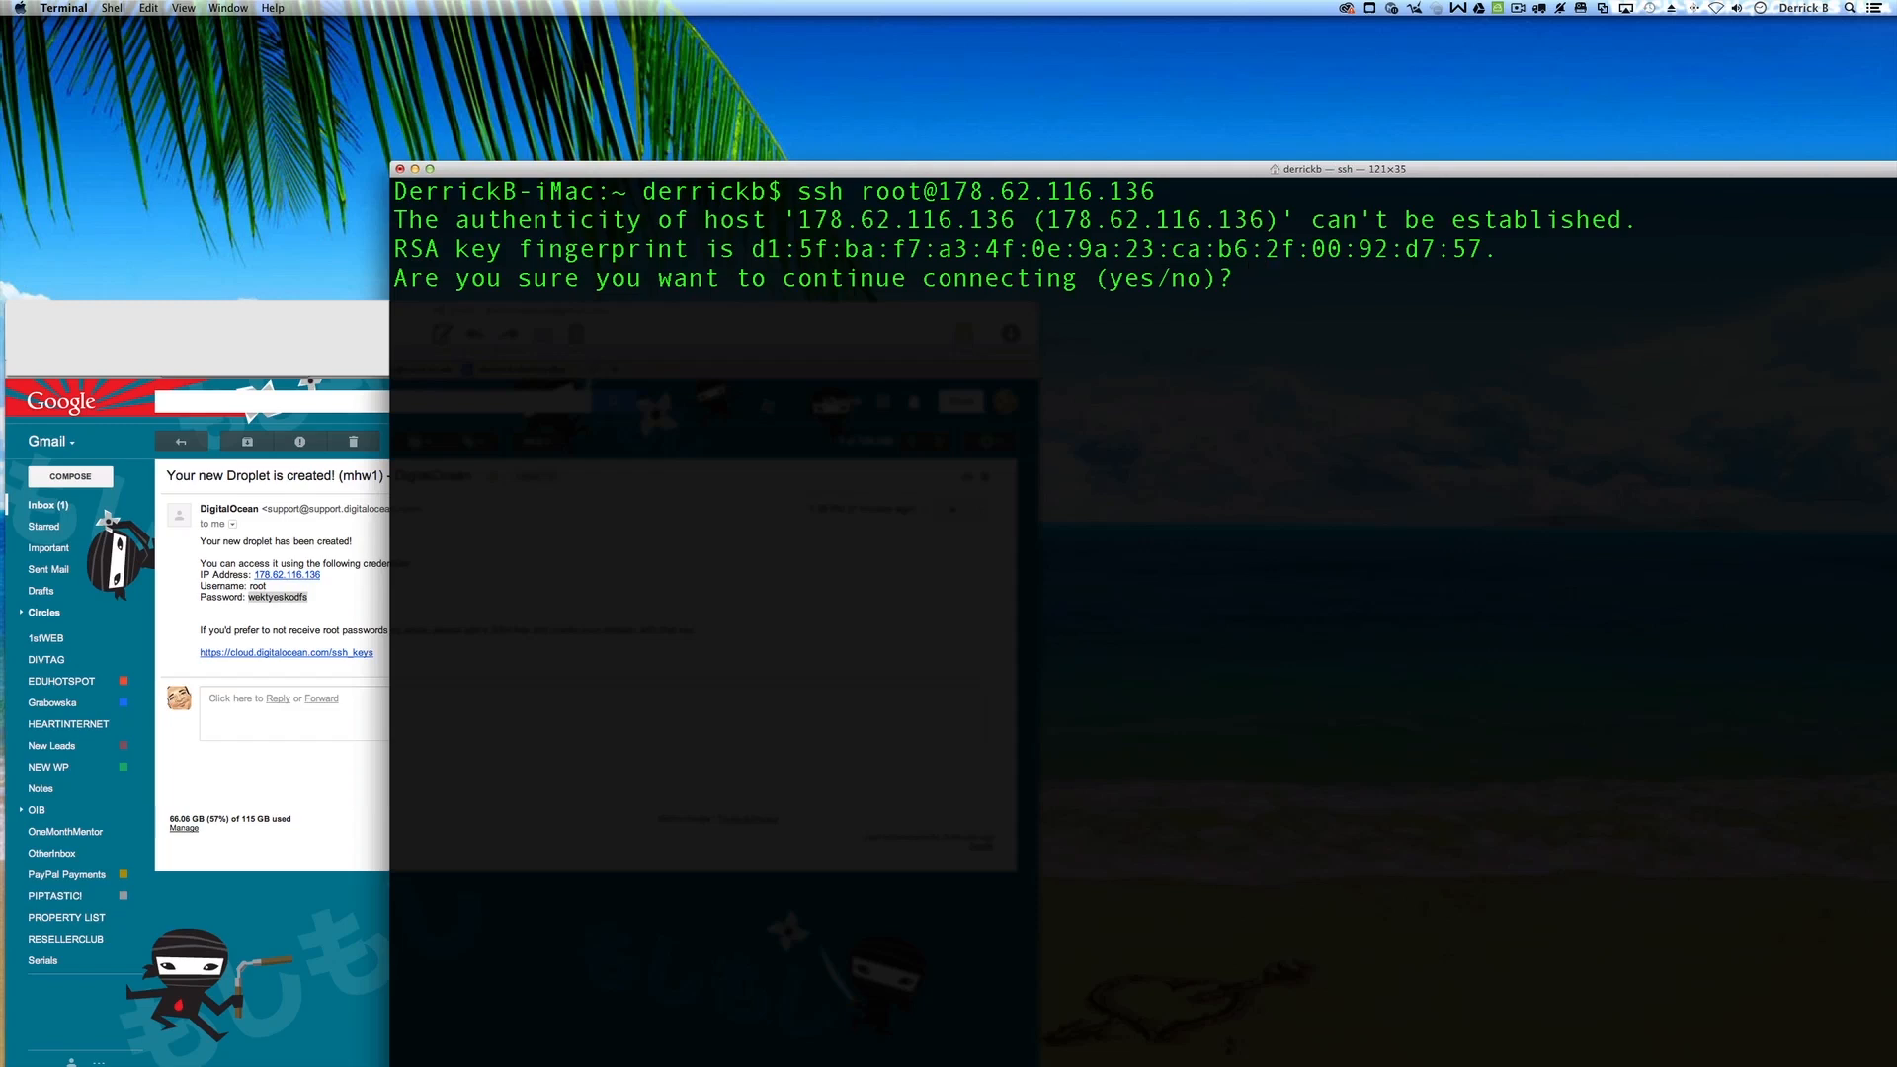
{"action": "type", "text": "yes"}
{"action": "key", "text": "Return"}
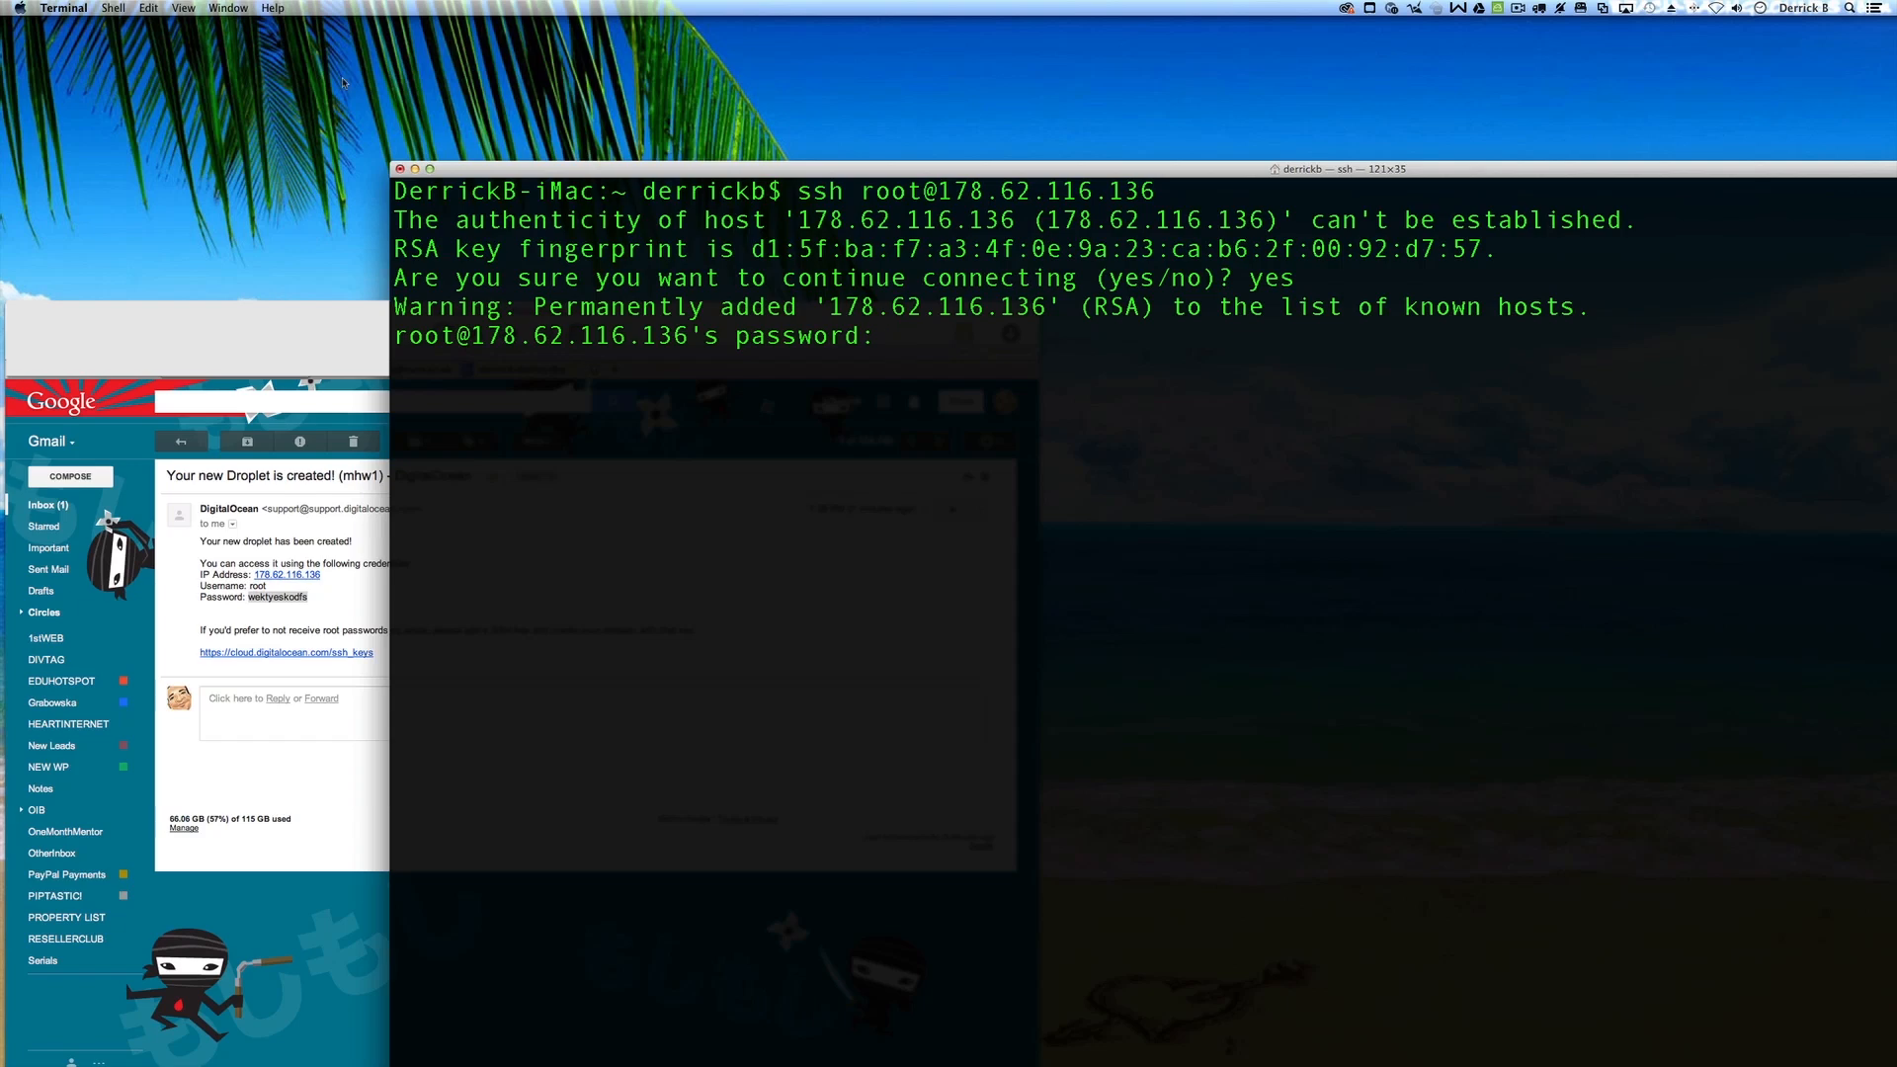
{"action": "left_click", "coordinate": [278, 604]}
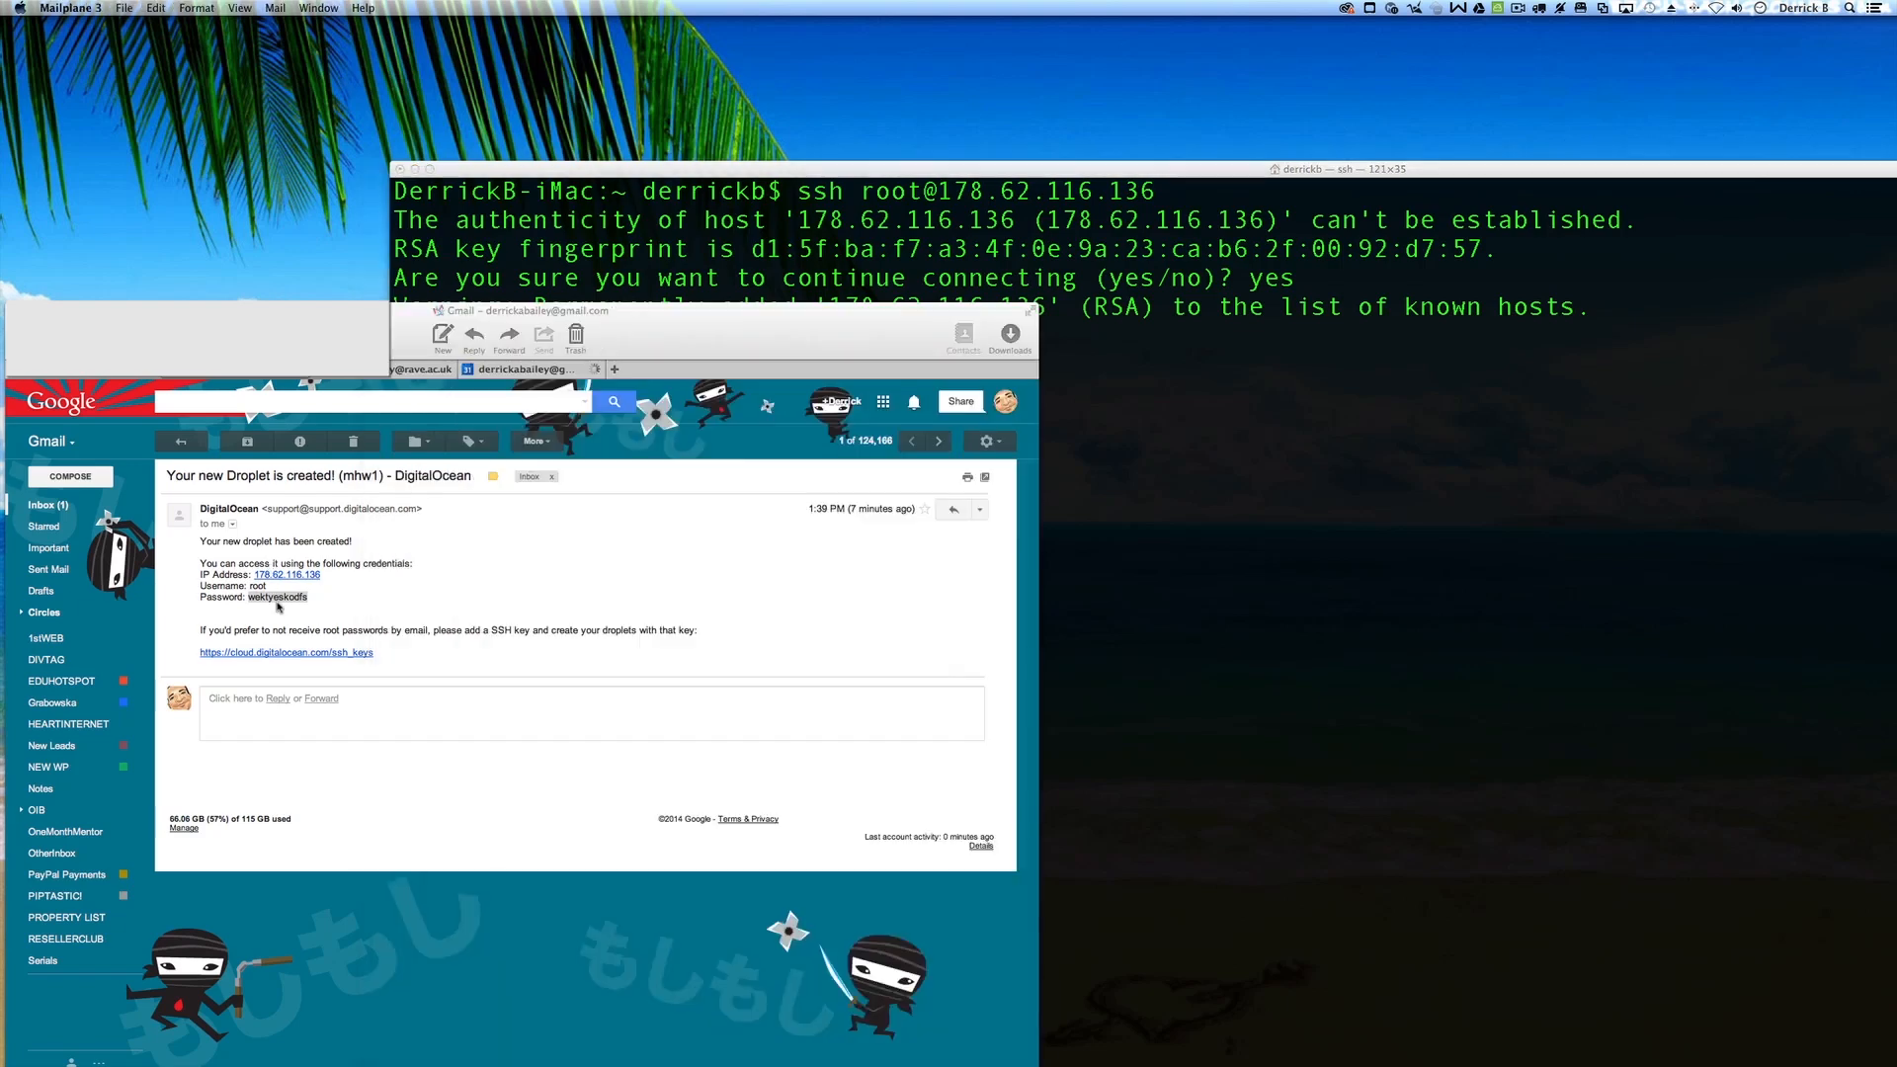
{"action": "key", "text": "super+c"}
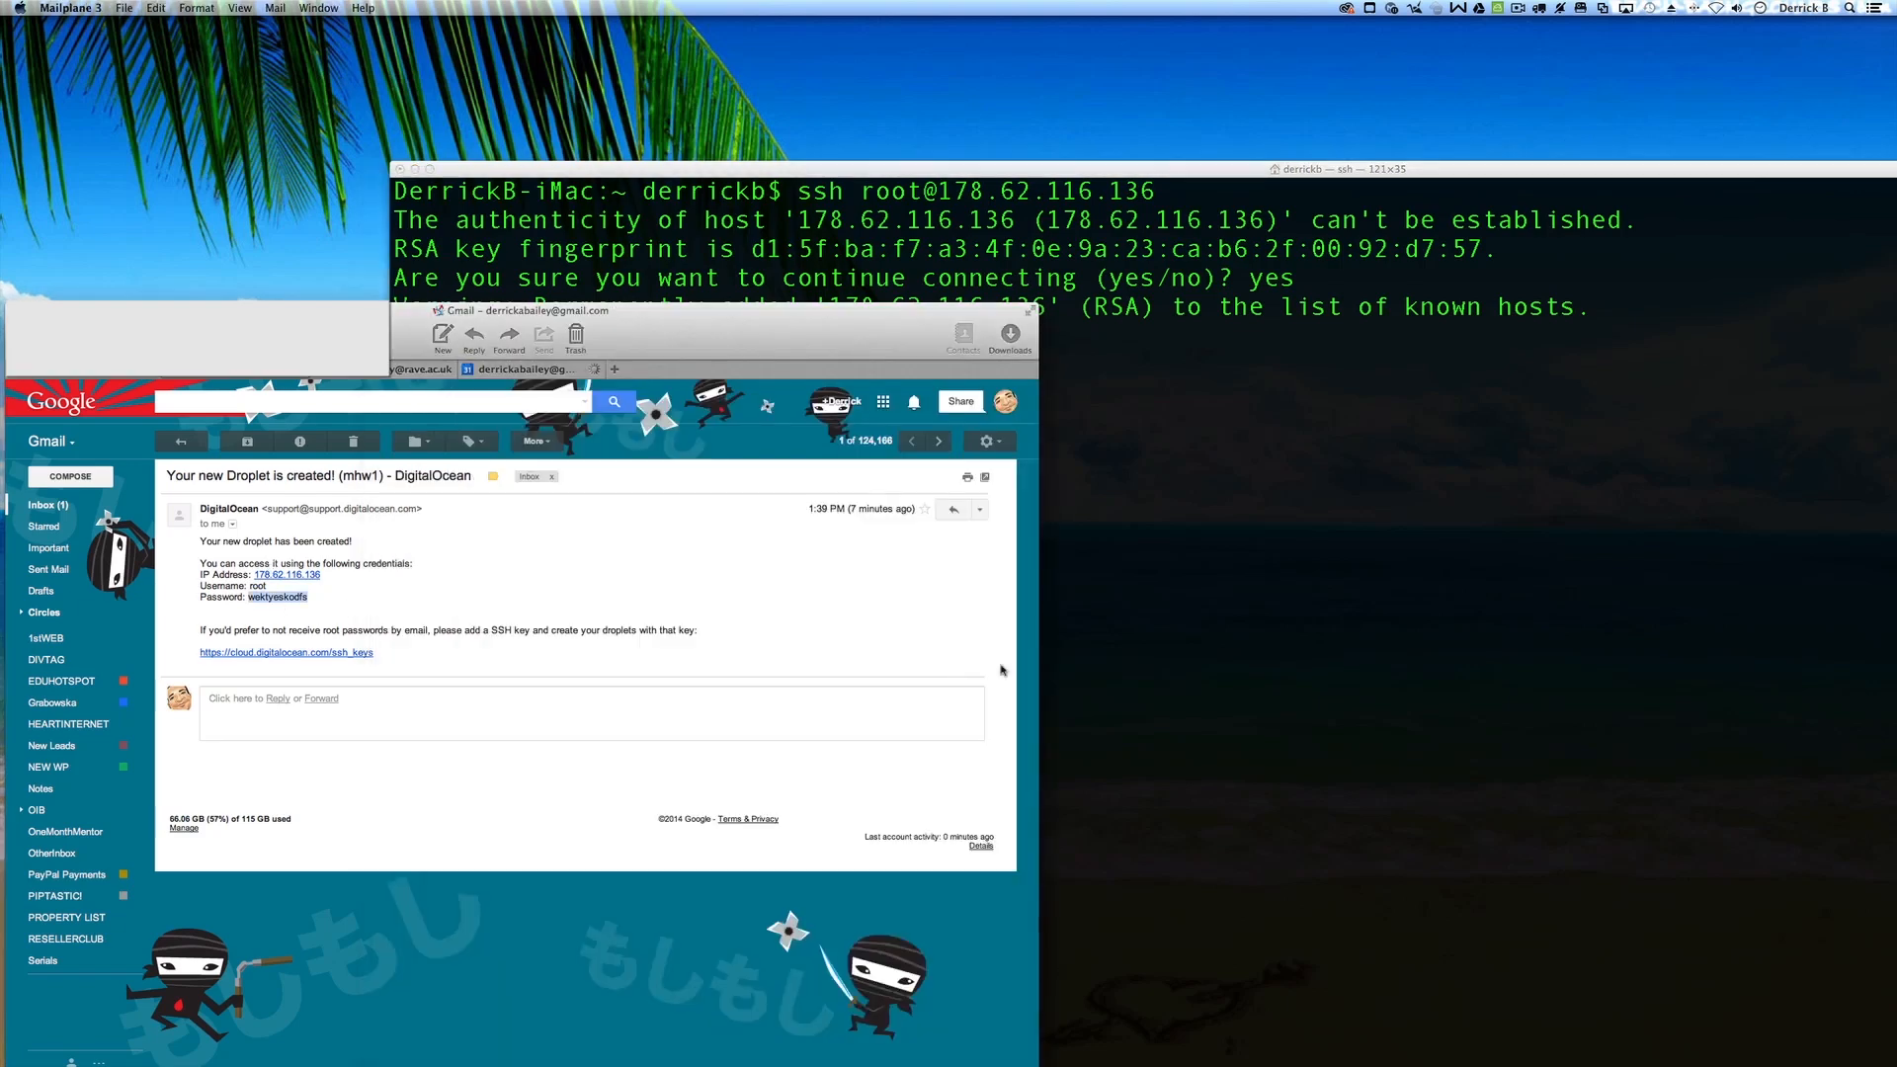
{"action": "left_click", "coordinate": [1202, 664]}
{"action": "key", "text": "super+v"}
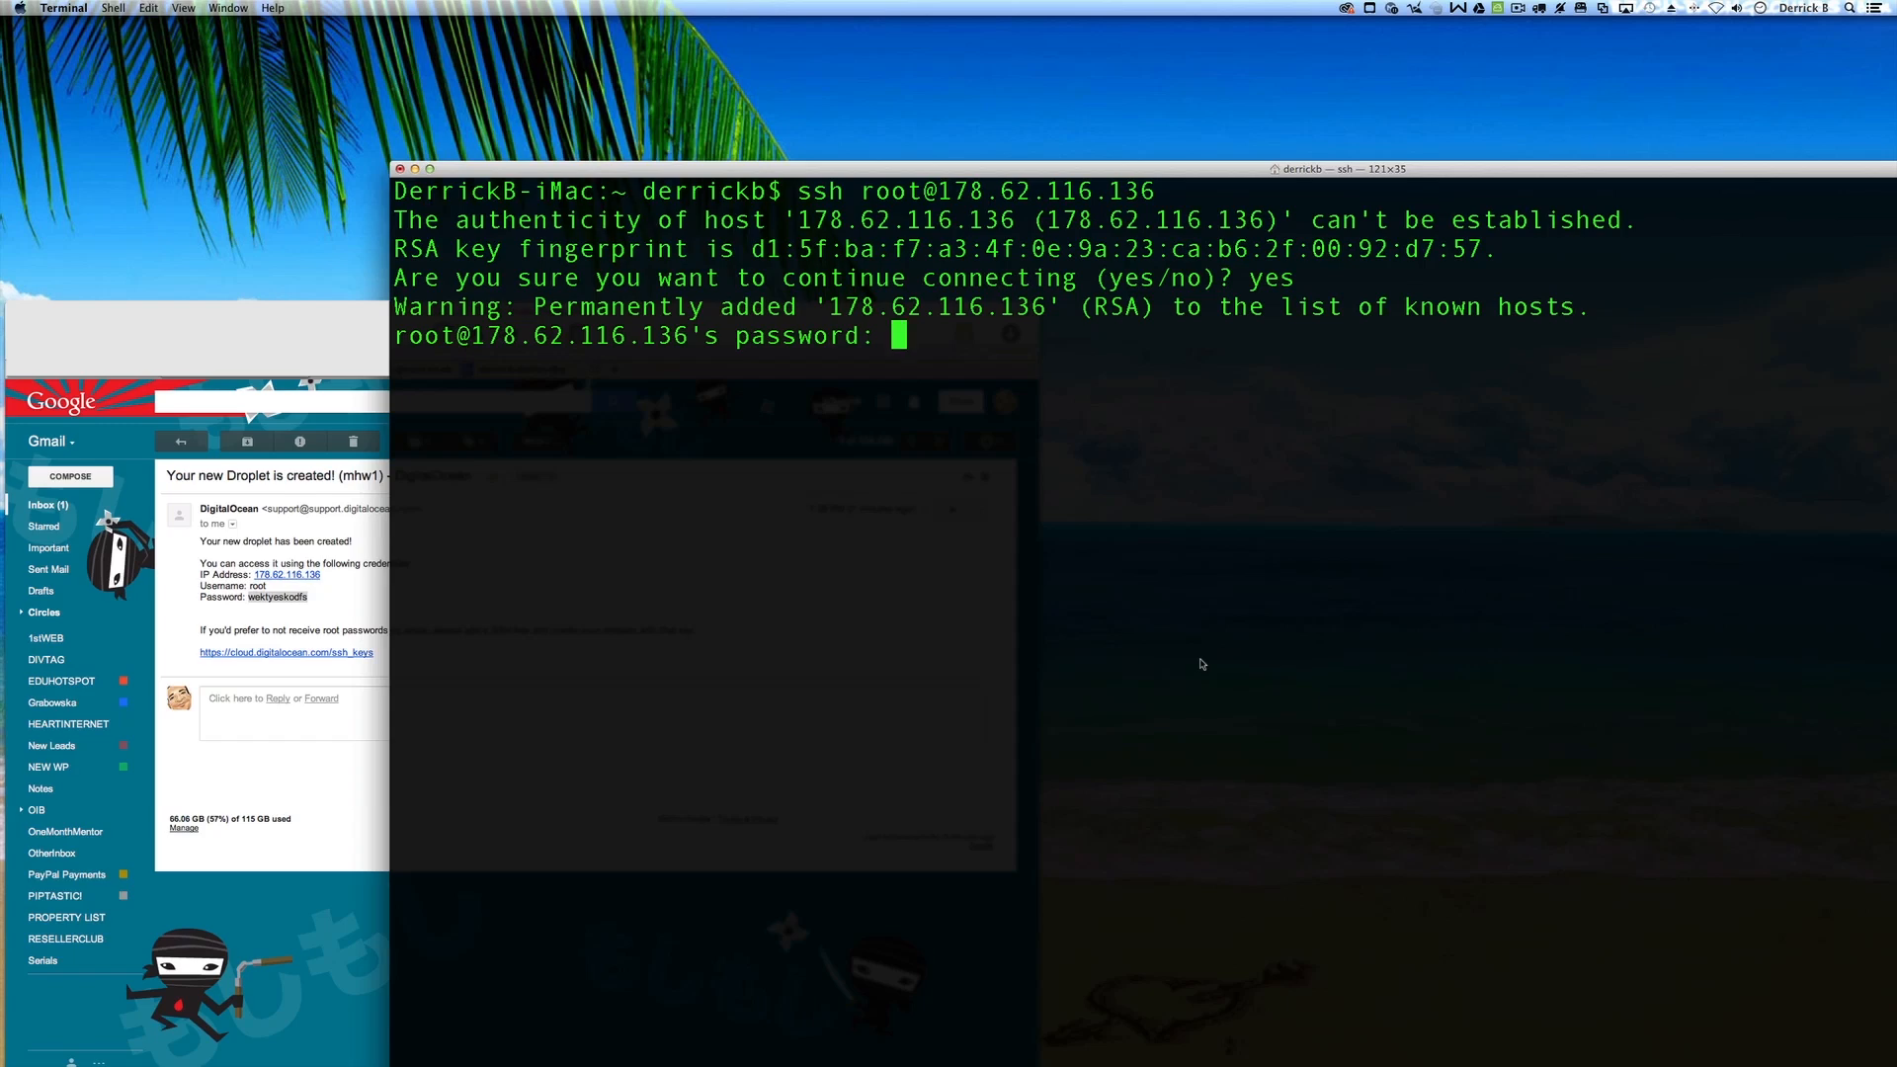
{"action": "key", "text": "Return"}
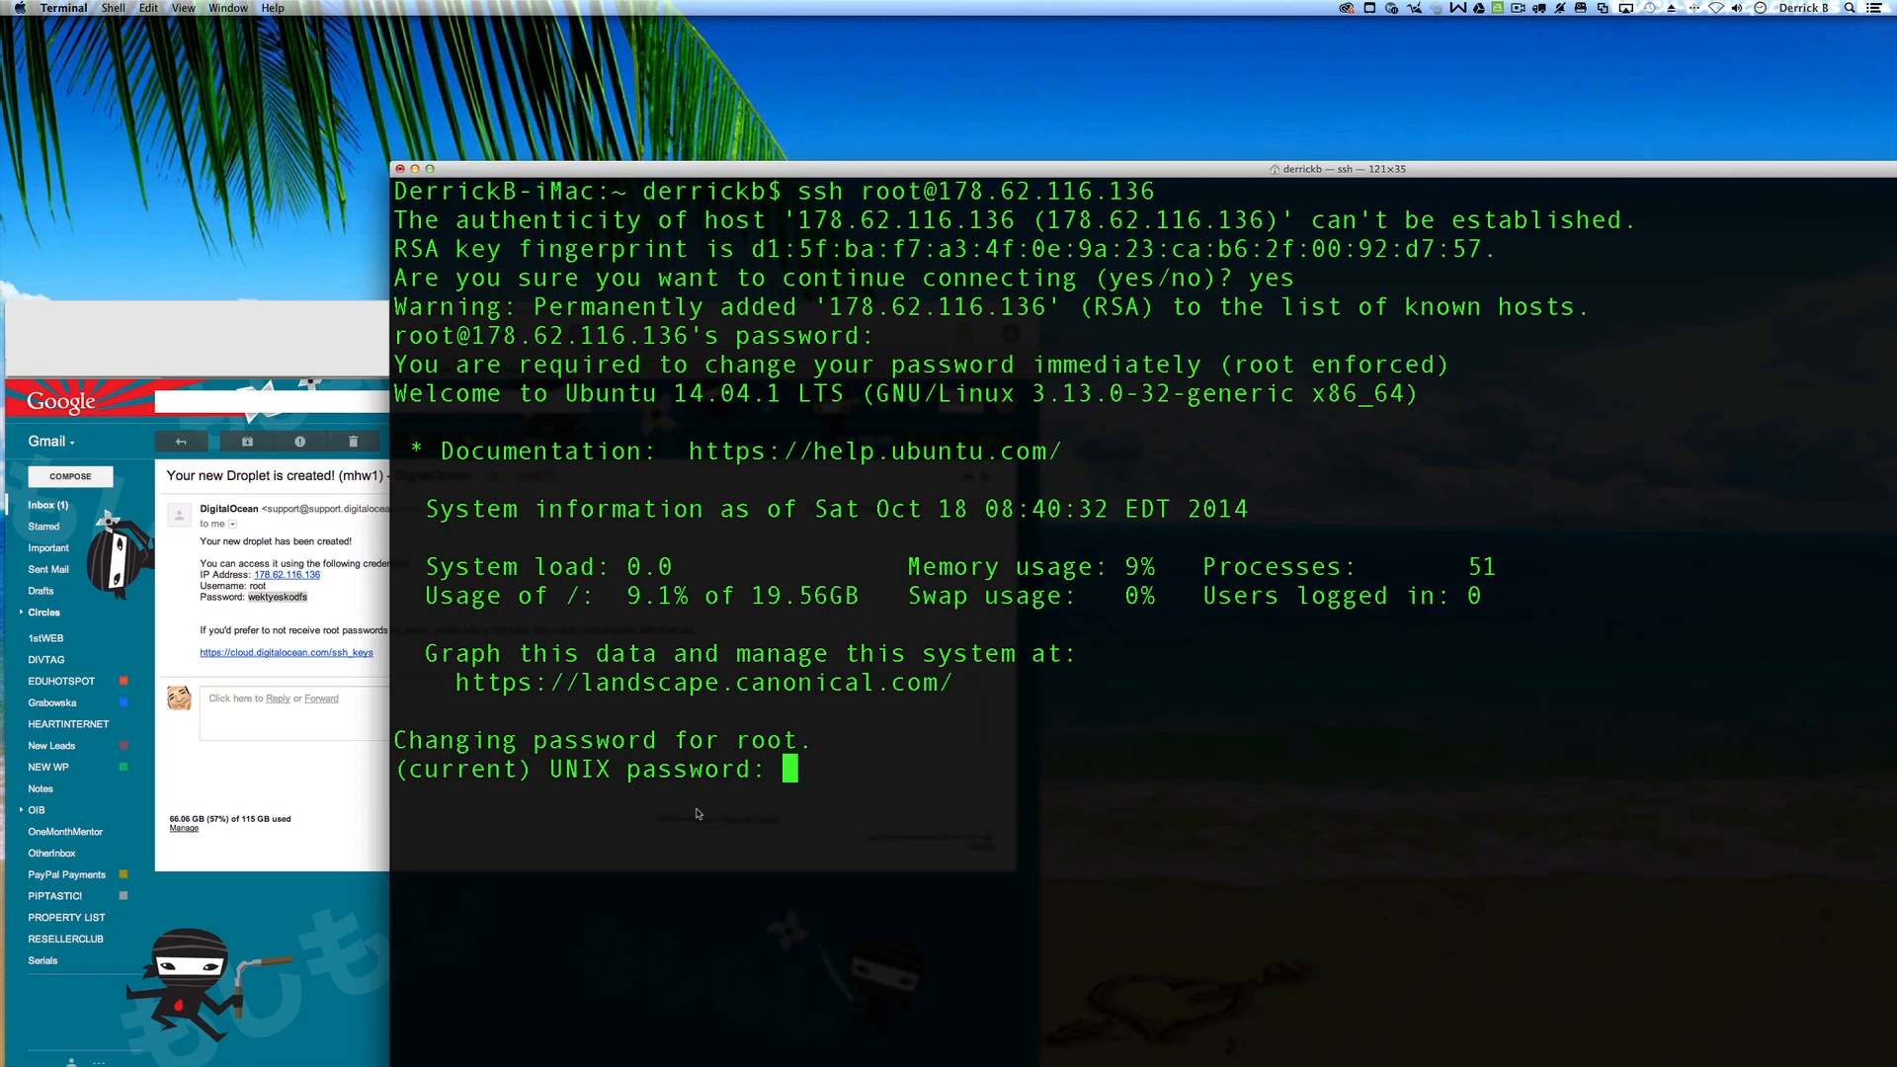
Step: Replace the enforced root password with a new one, reaching the root@mhw1 shell
{"action": "key", "text": "Return"}
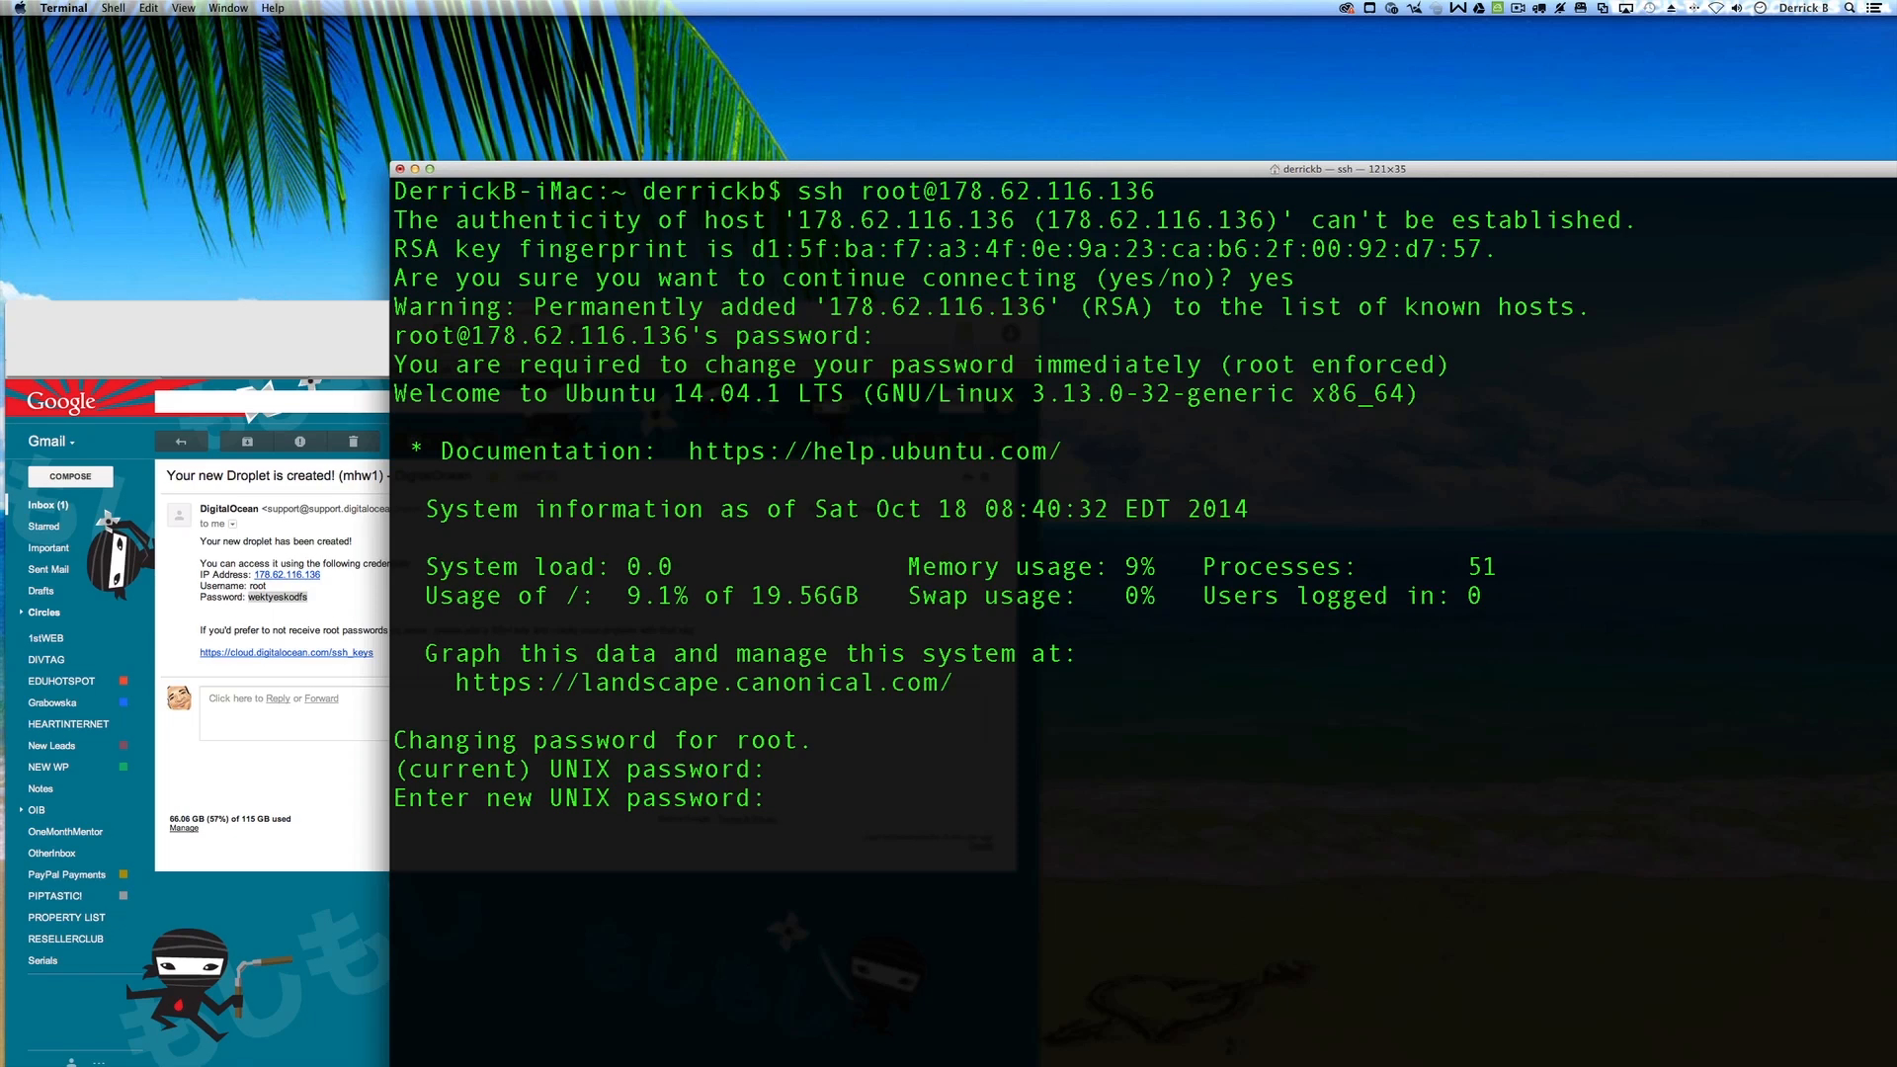
{"action": "key", "text": "Return"}
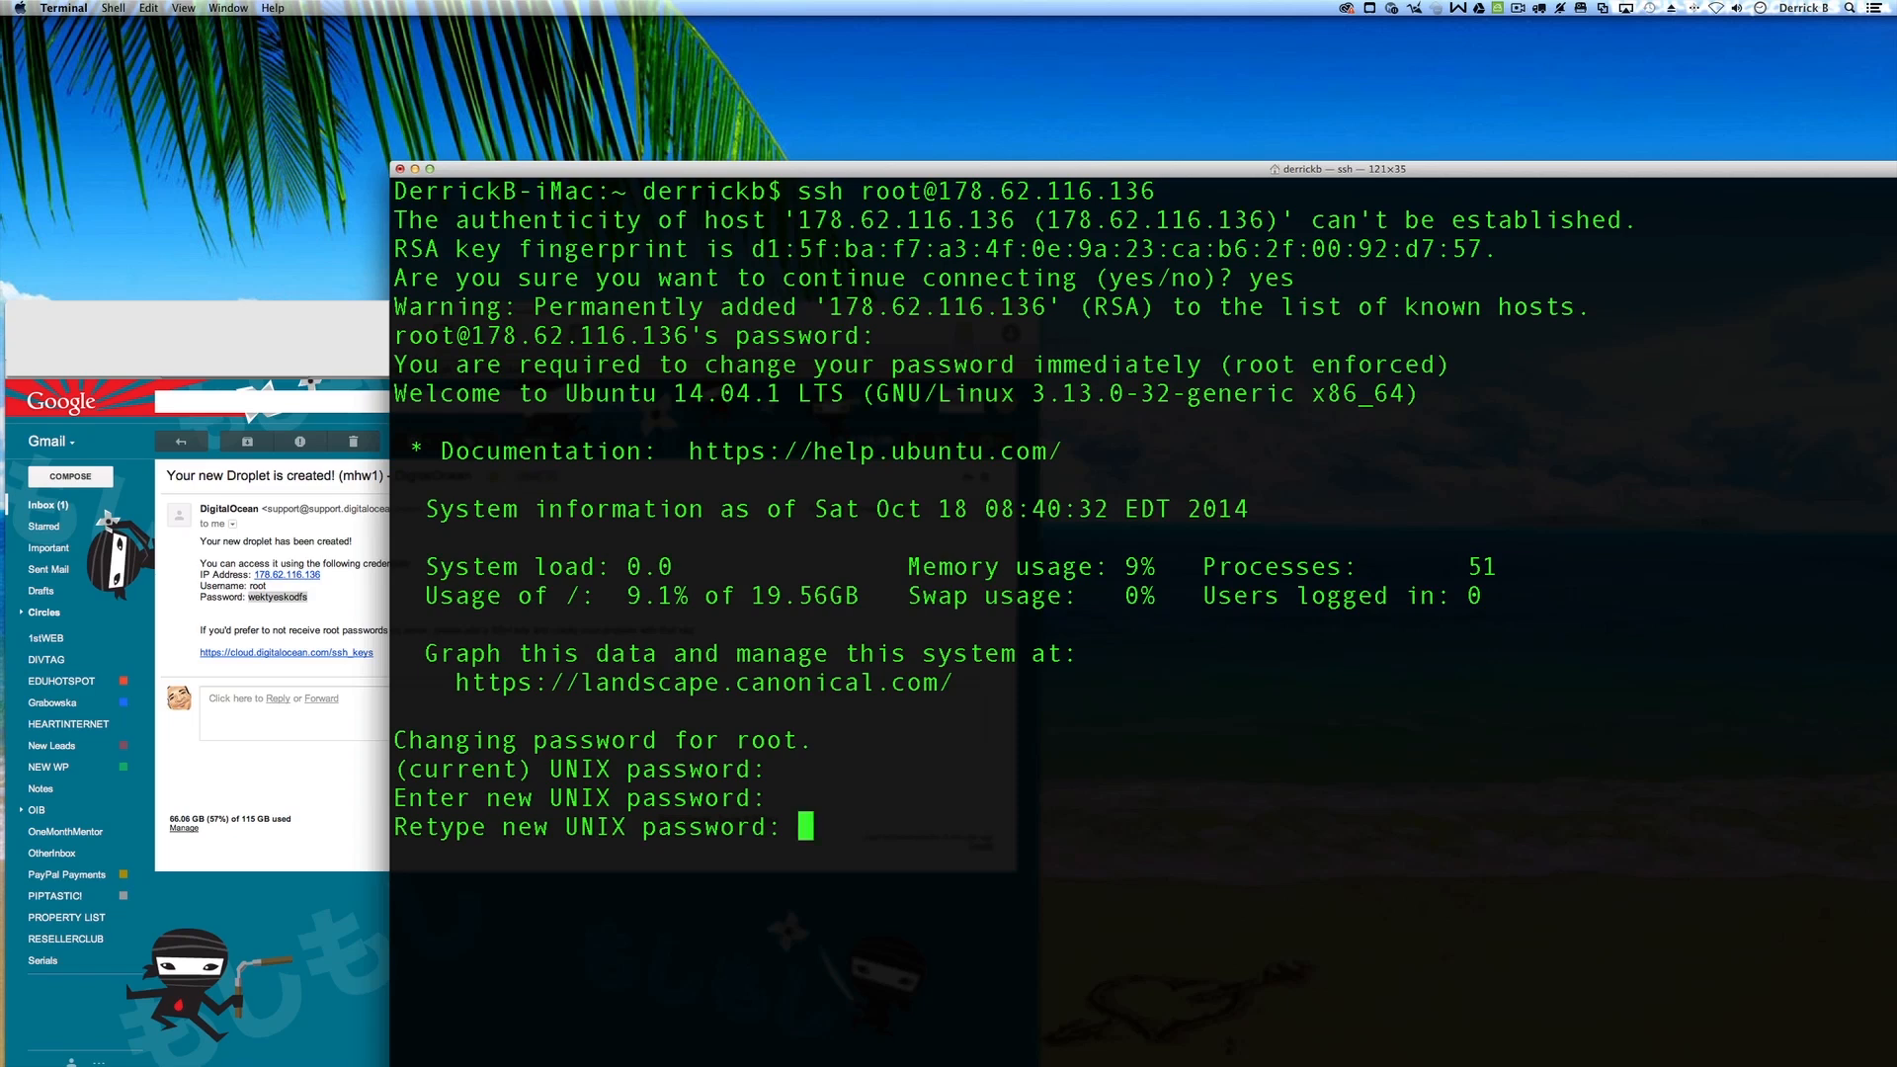
{"action": "key", "text": "Return"}
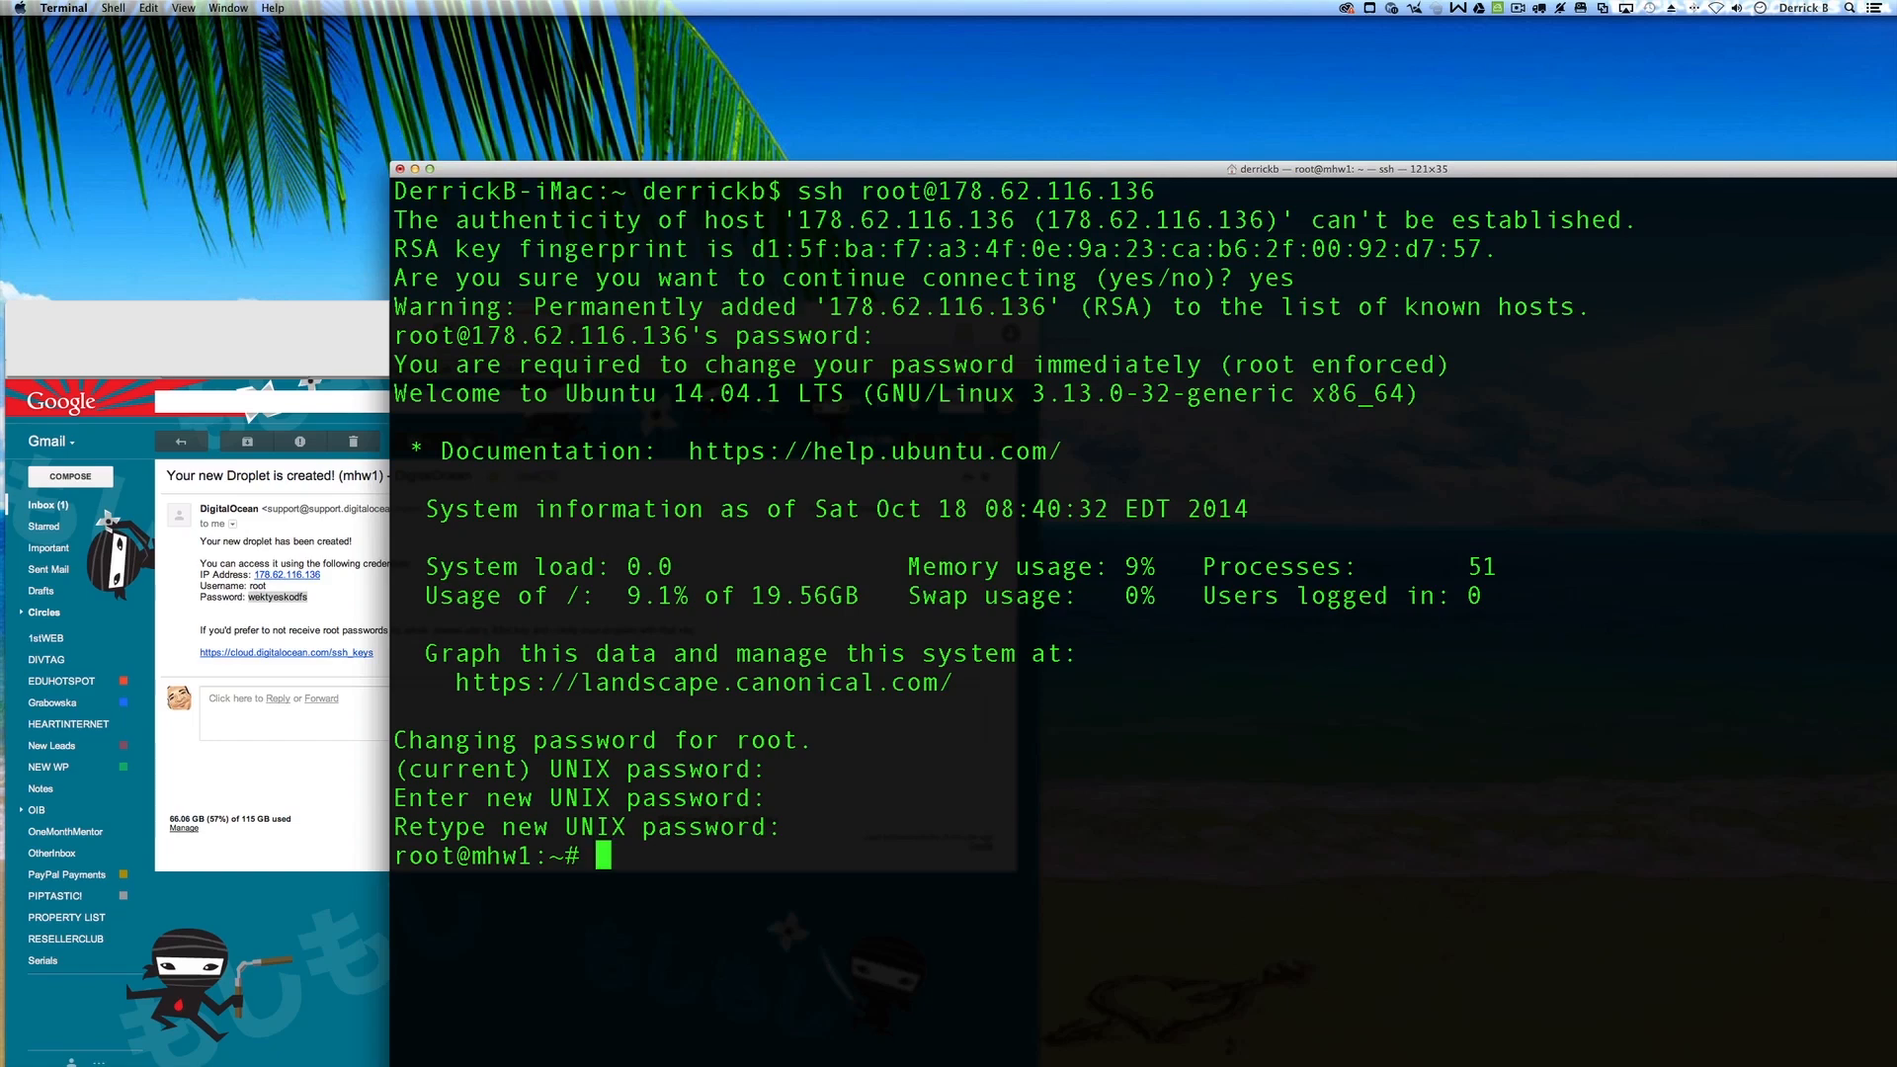
{"action": "key", "text": "ctrl+Right"}
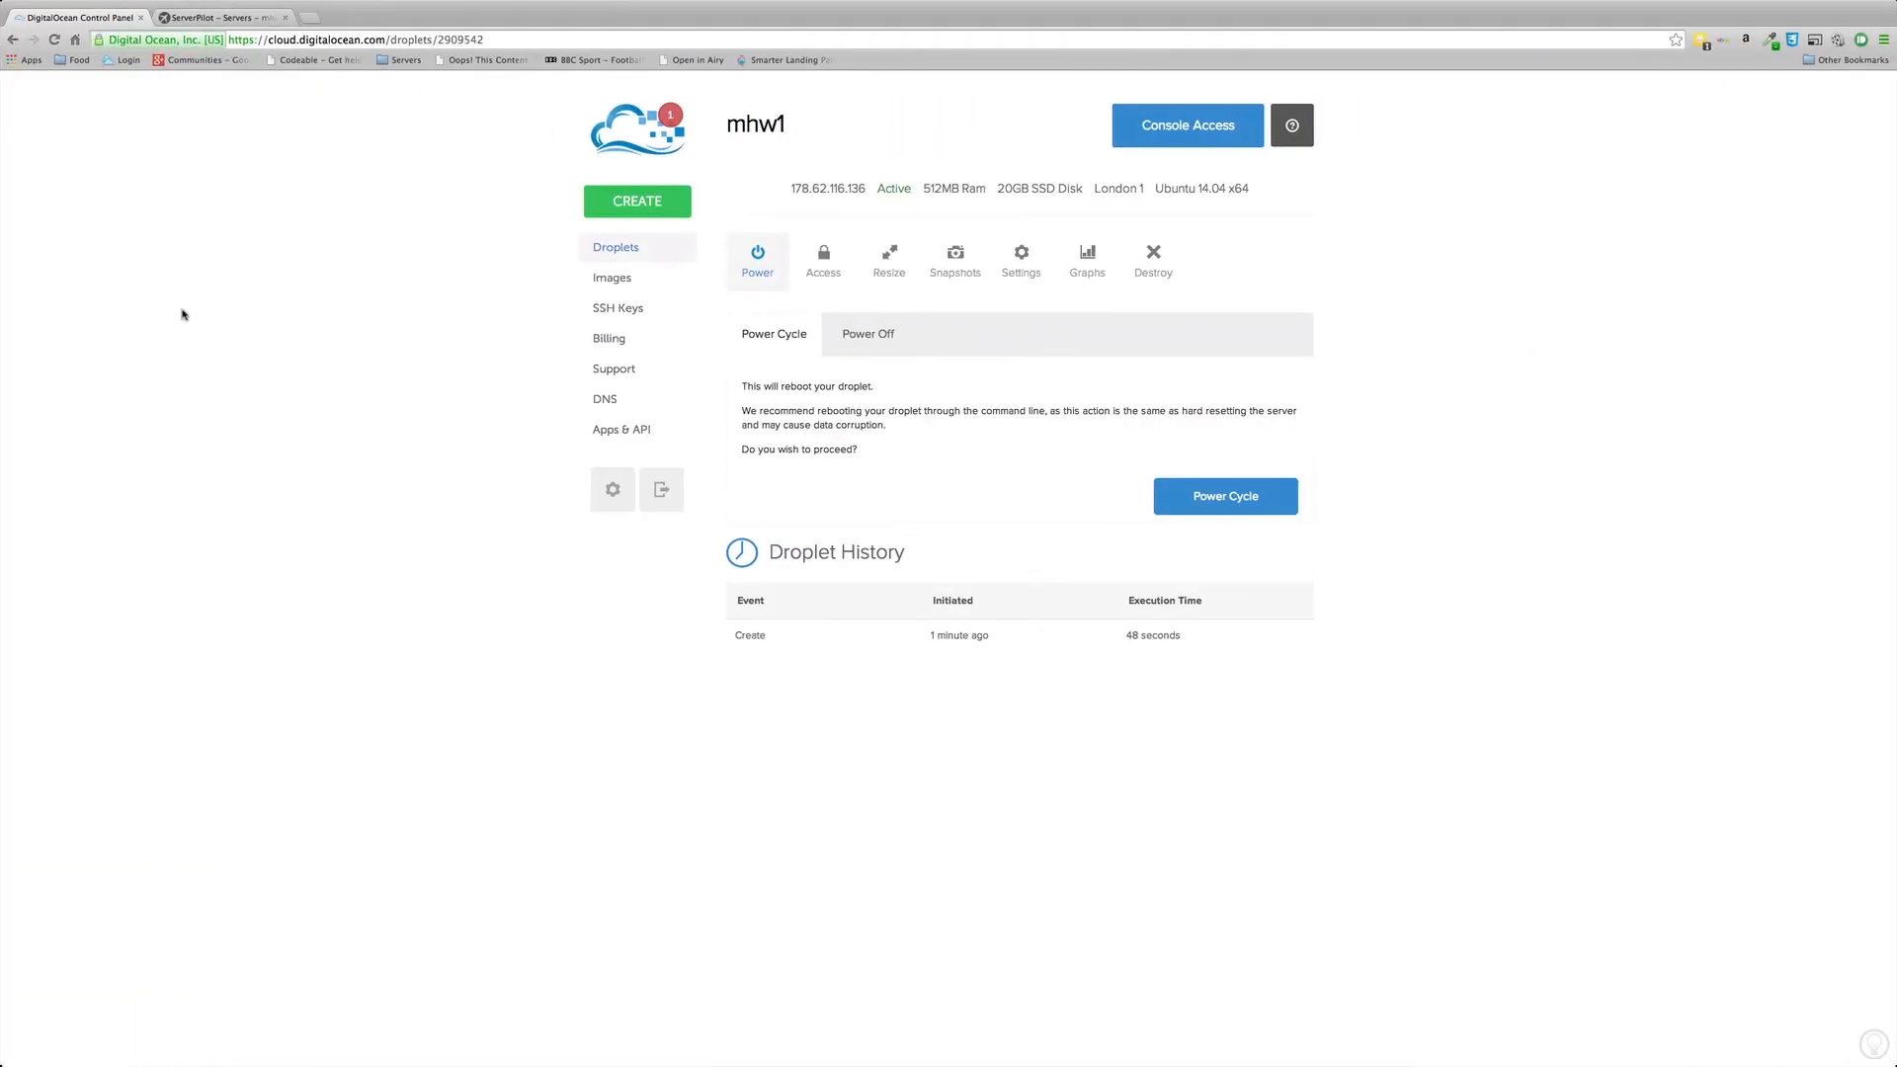
Step: Copy the mhw1 installer command from ServerPilot's Connect page and return to the Terminal session
{"action": "left_click", "coordinate": [220, 19]}
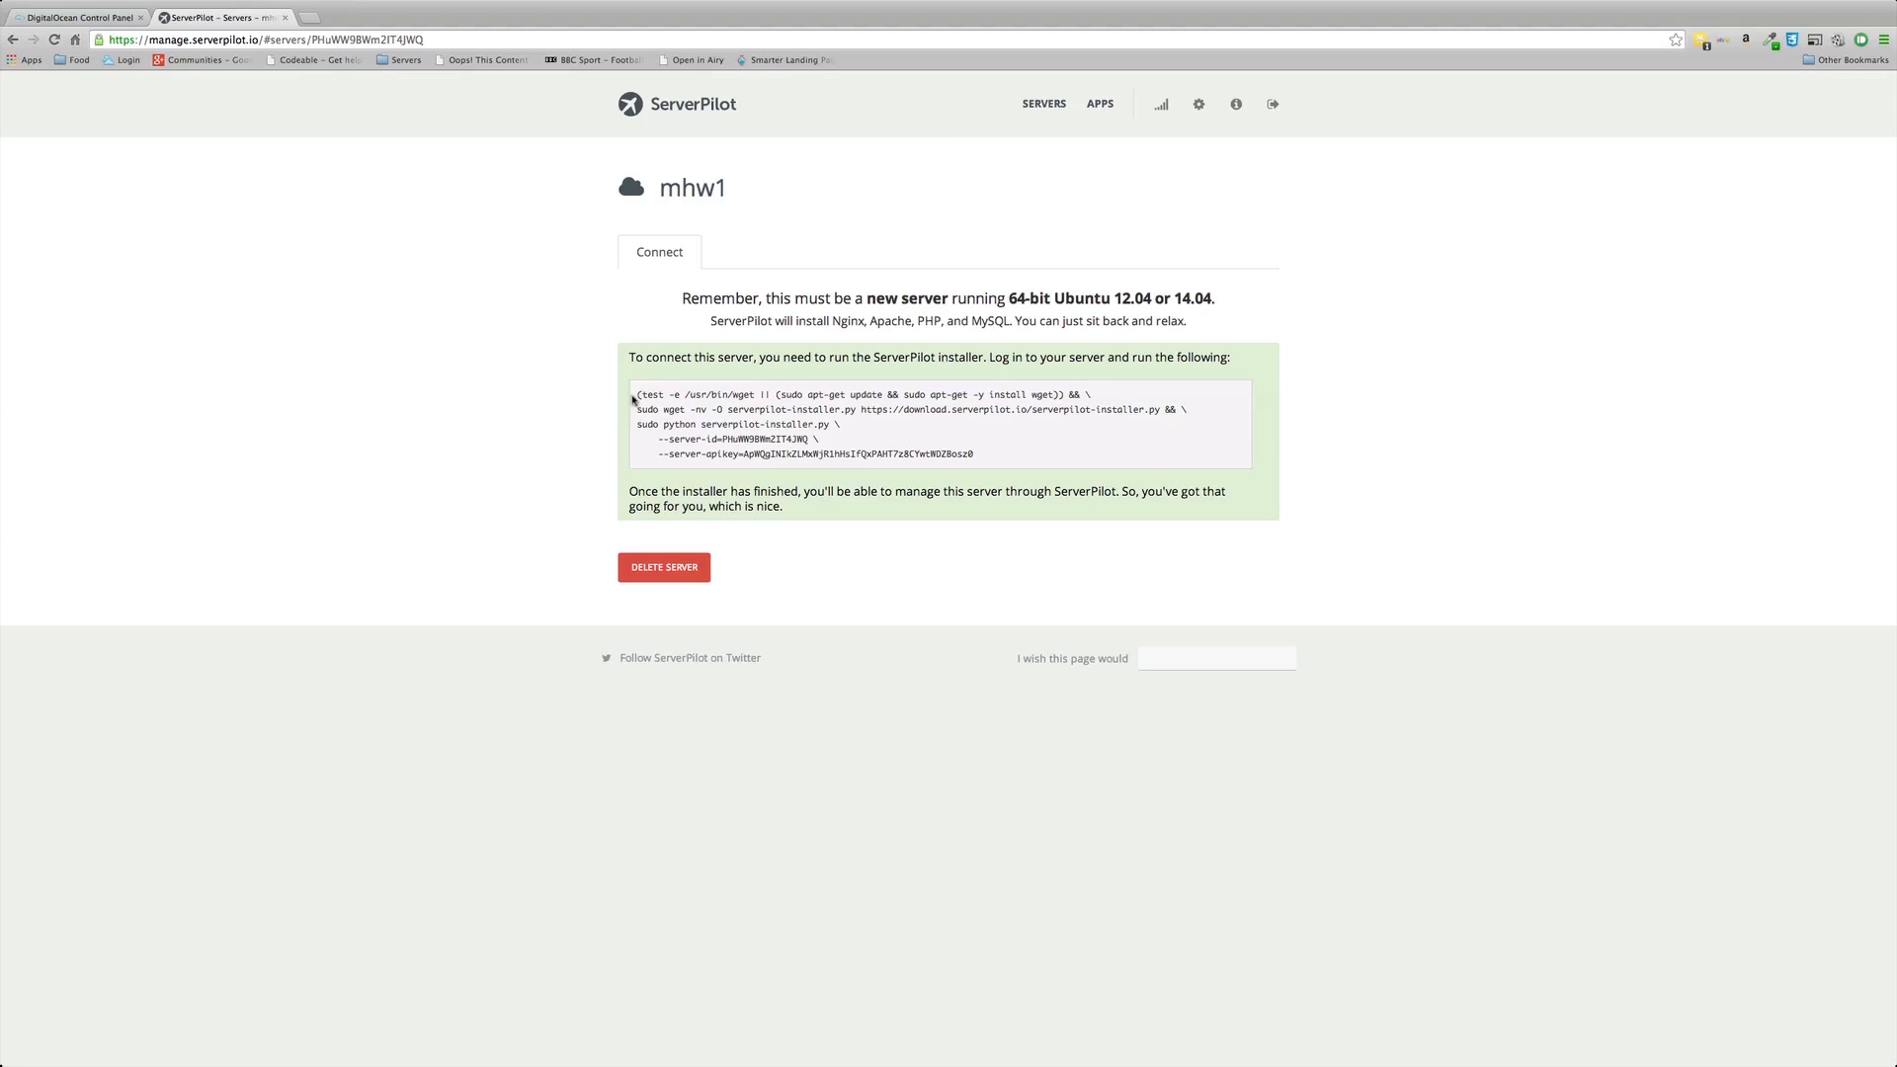
{"action": "left_click_drag", "start_coordinate": [637, 395], "coordinate": [1000, 462]}
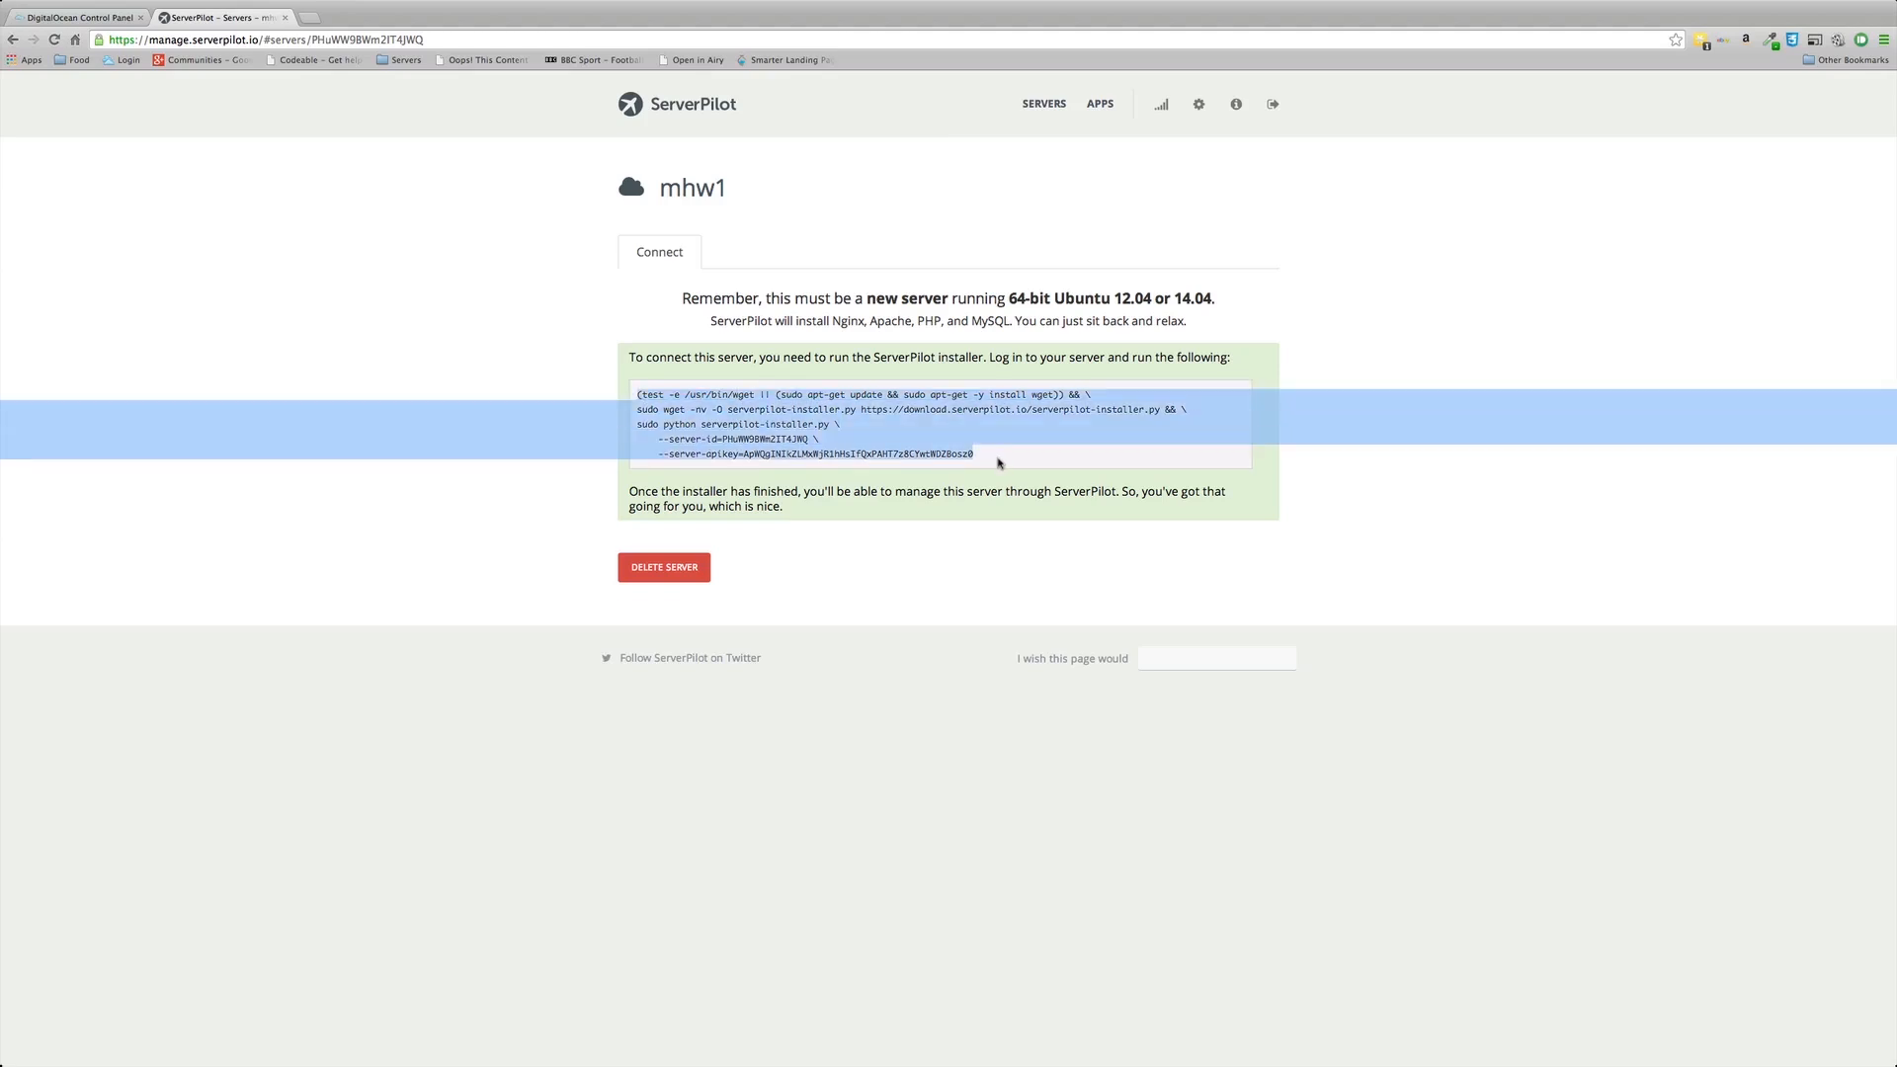
{"action": "key", "text": "super+Tab"}
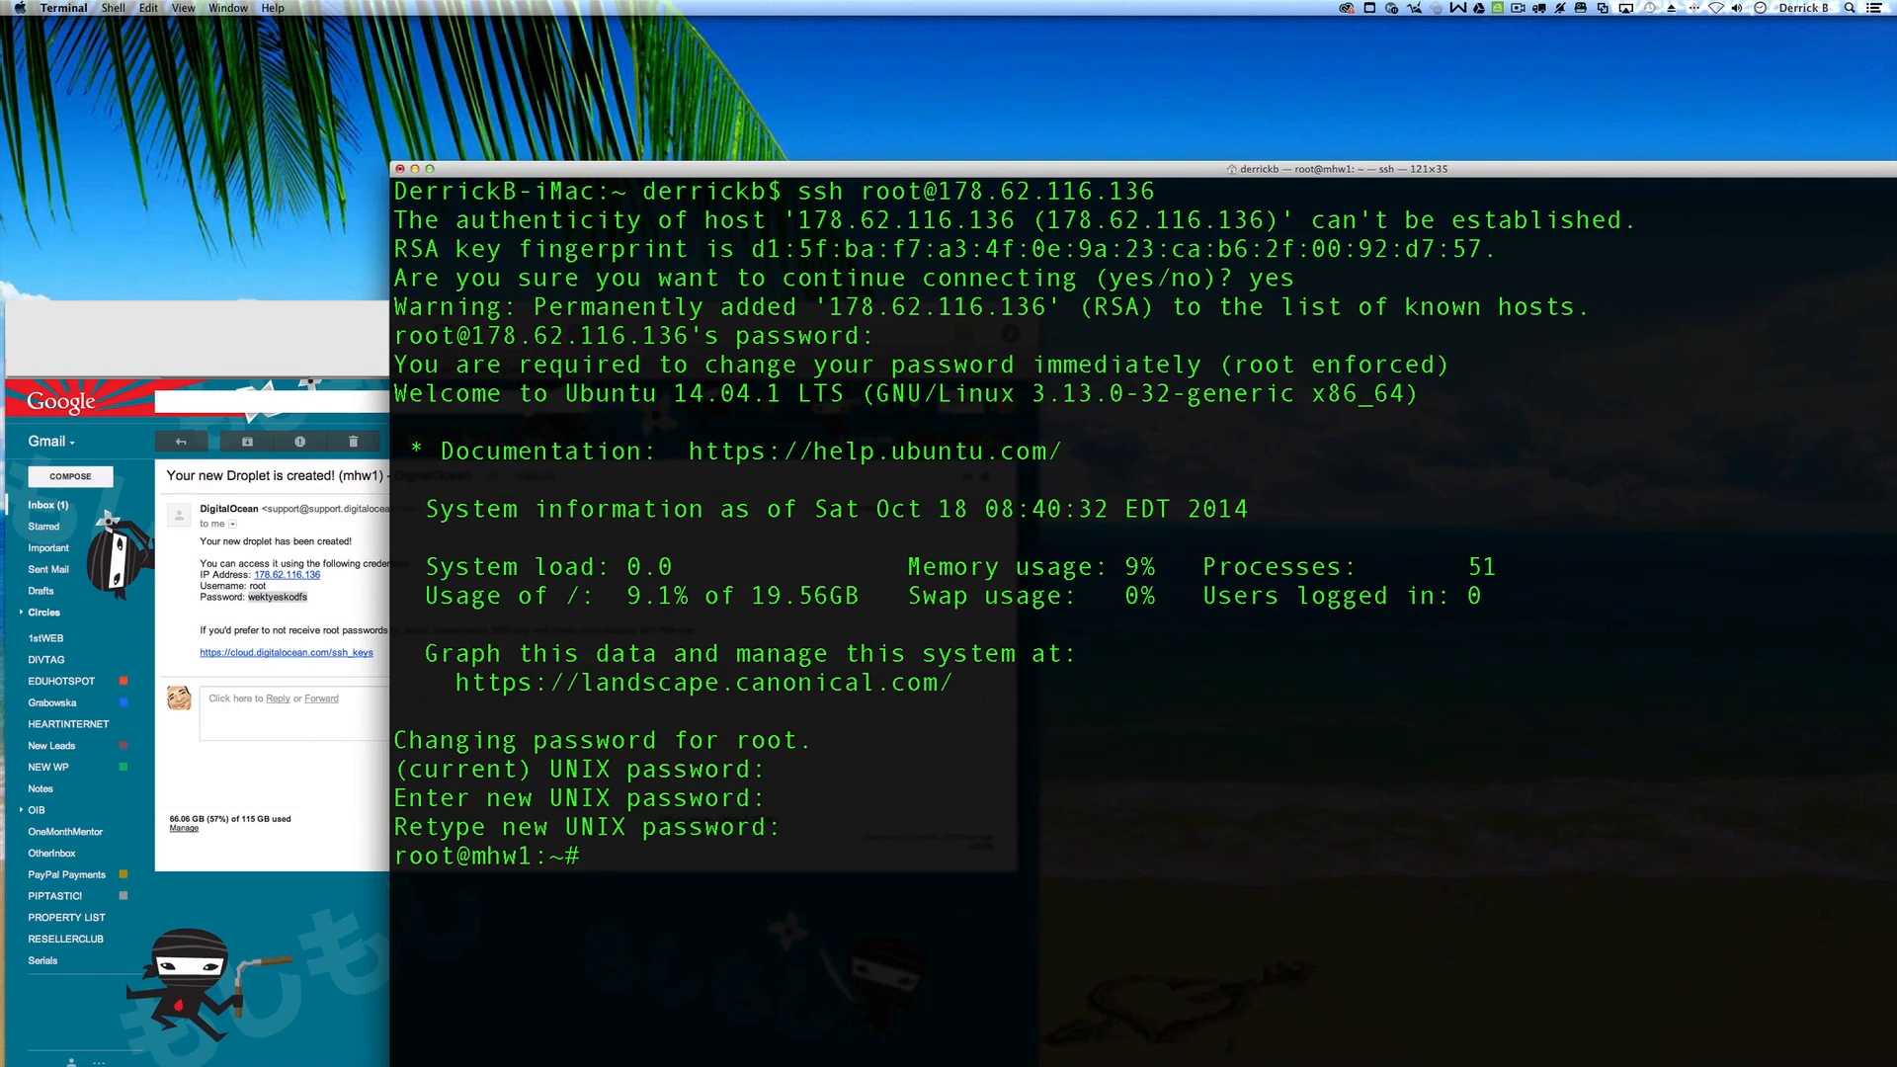
Step: Paste and run the ServerPilot installer command at the root@mhw1 prompt
{"action": "right_click", "coordinate": [618, 866]}
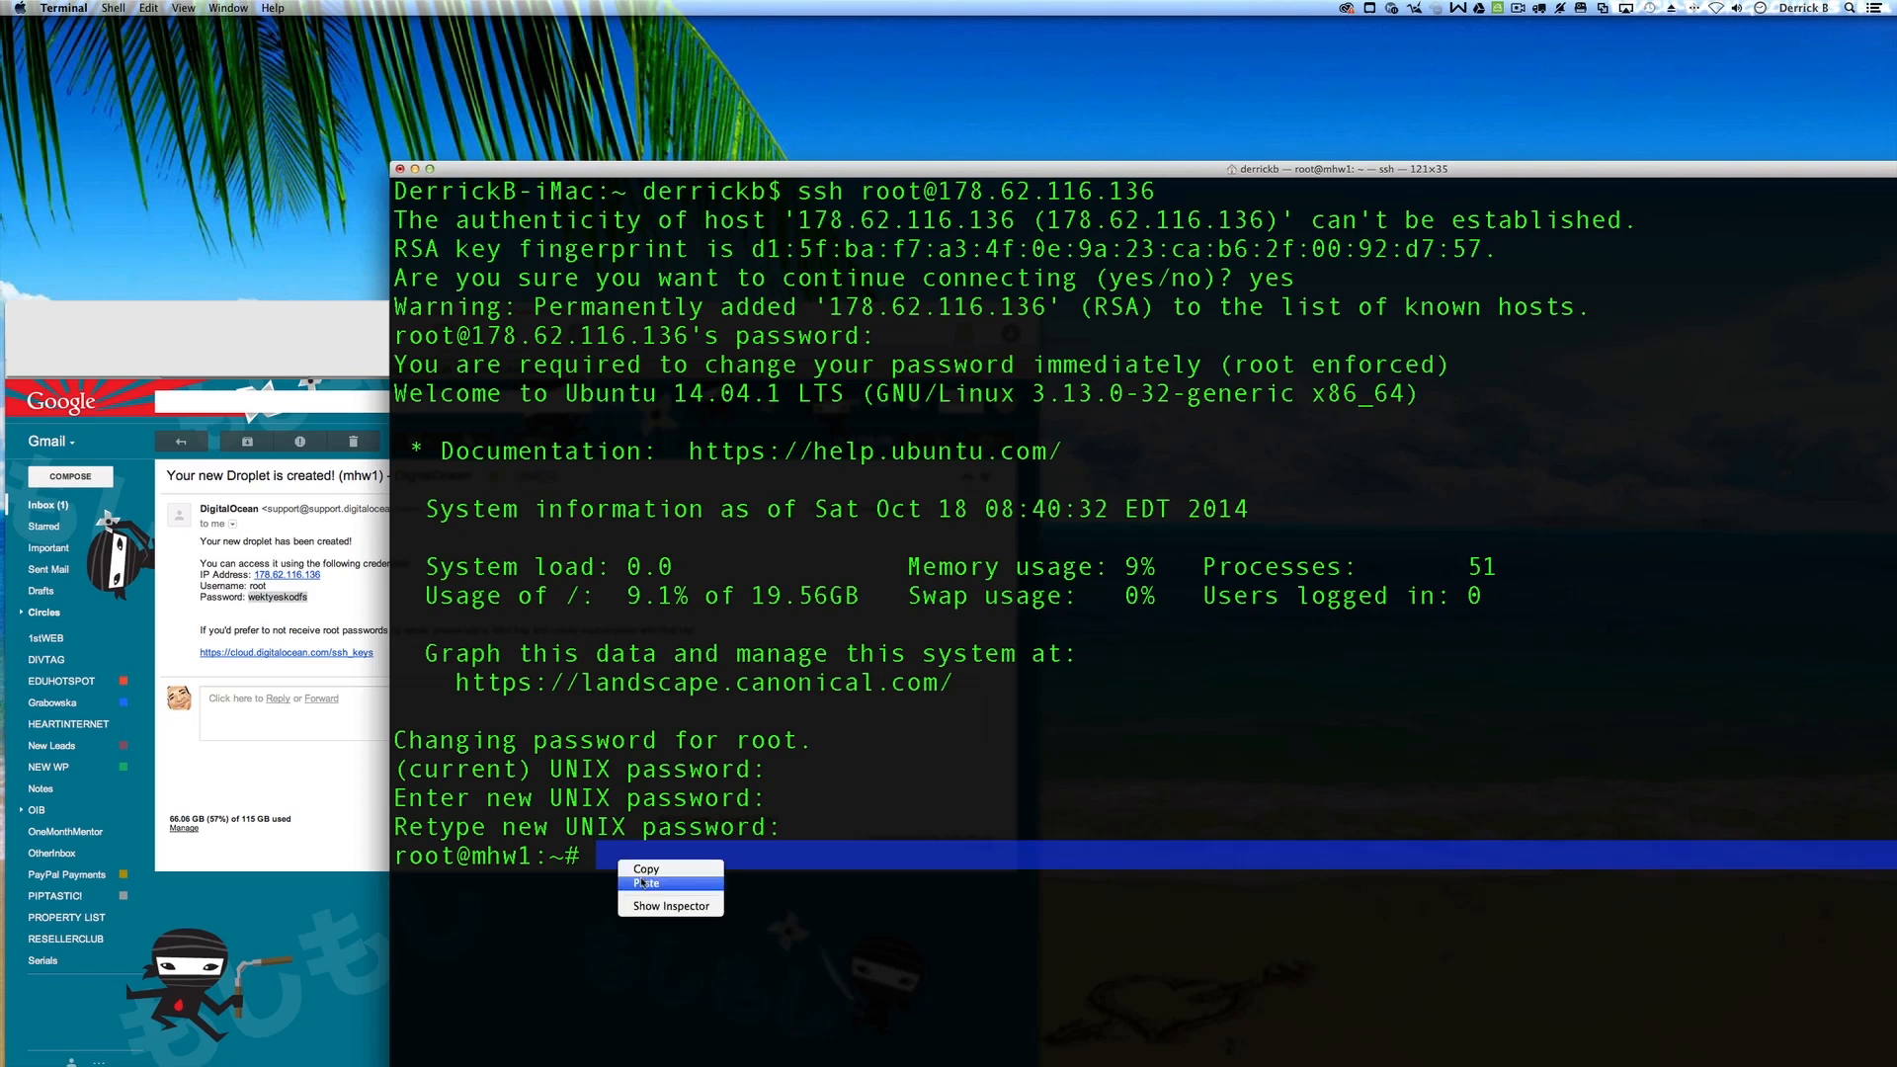
{"action": "left_click", "coordinate": [644, 883]}
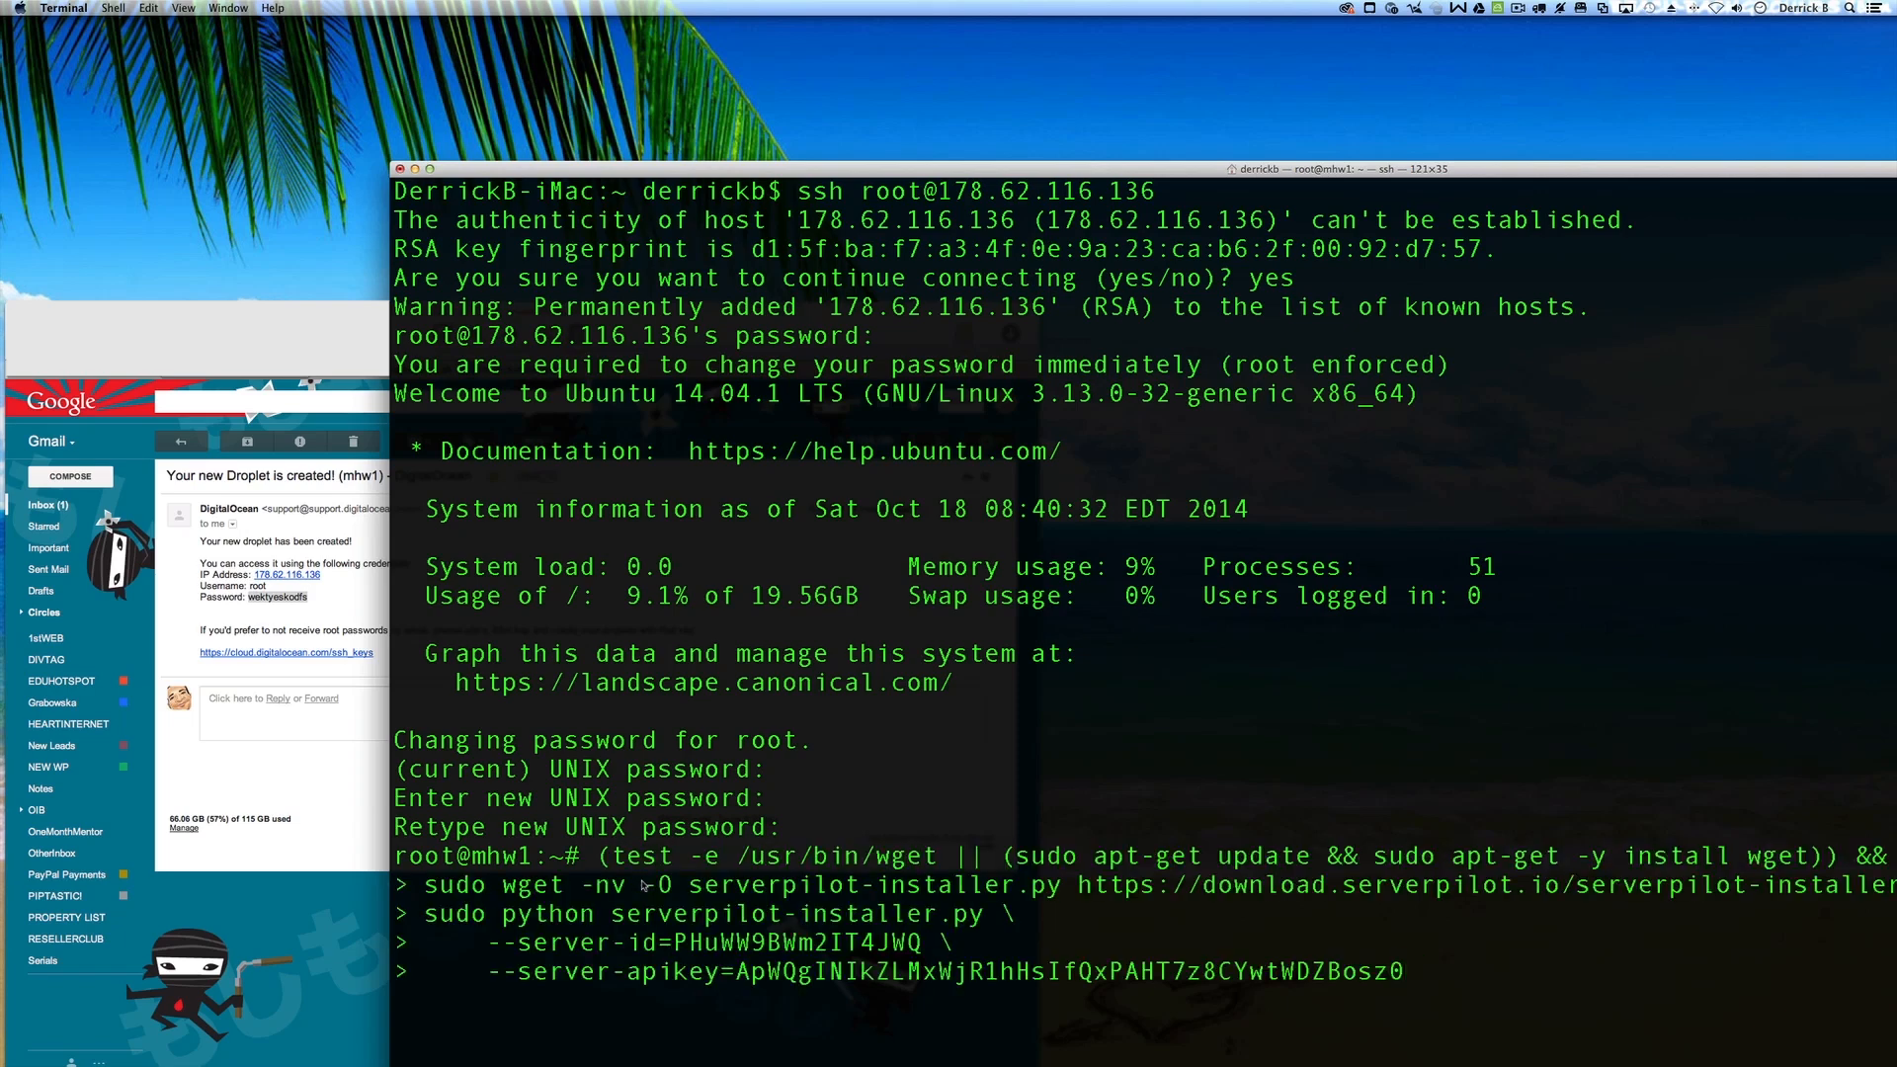
{"action": "key", "text": "Return"}
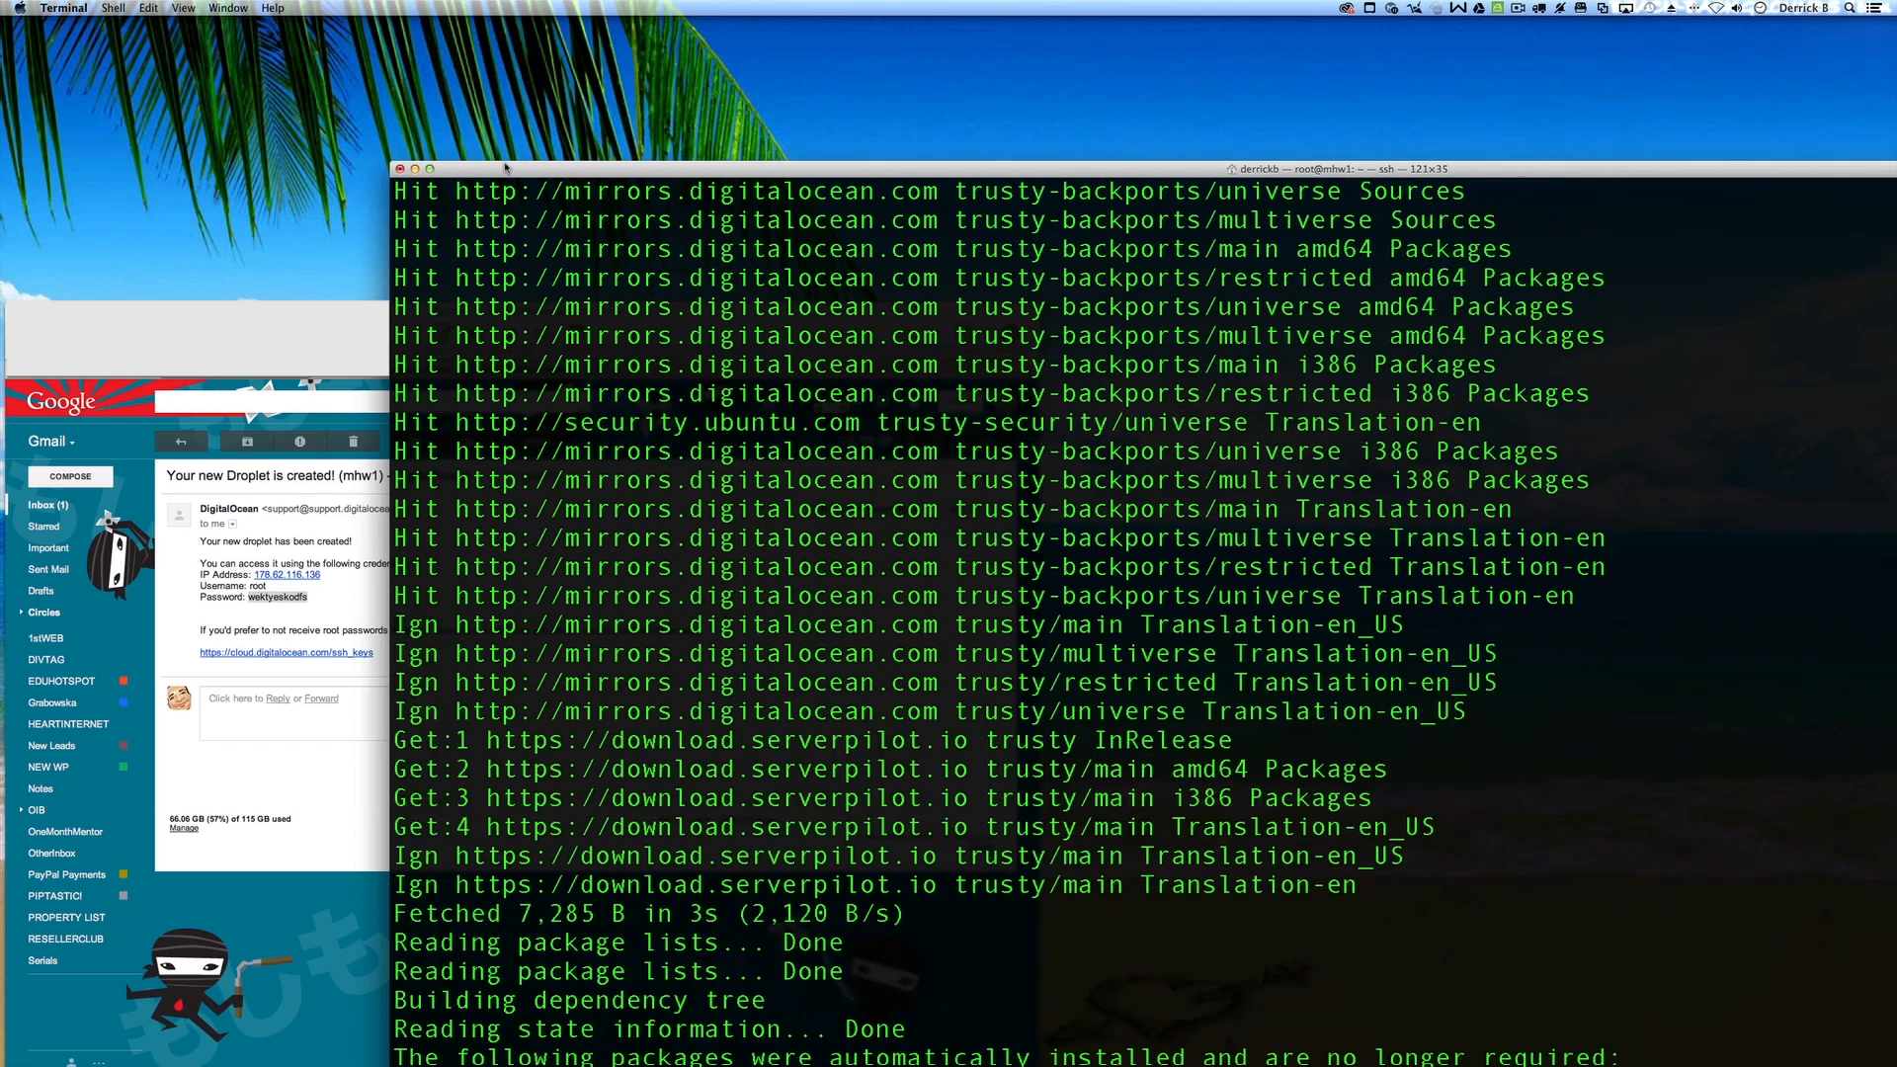
{"action": "left_click_drag", "start_coordinate": [507, 168], "coordinate": [378, 27]}
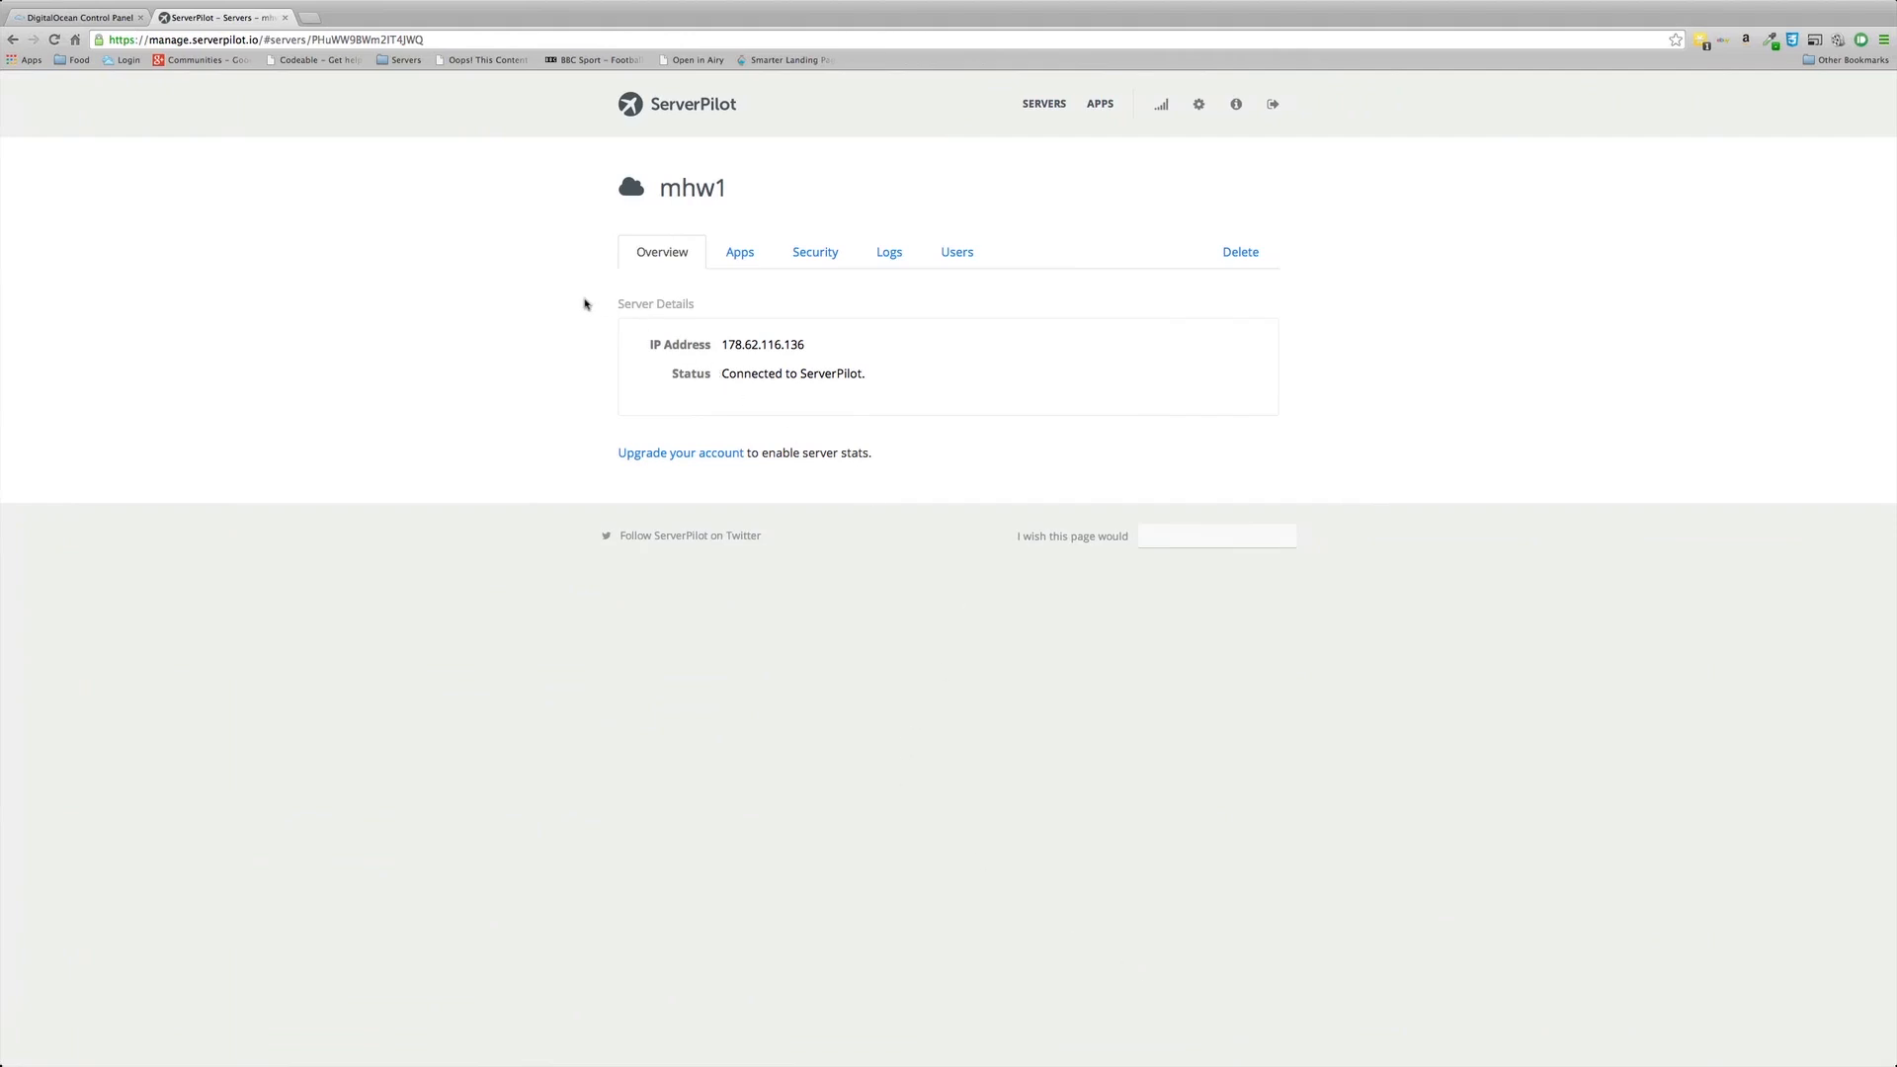
Step: Look through mhw1's Apps, Security, Logs and Users sections, trying Add System User
{"action": "left_click", "coordinate": [1044, 107]}
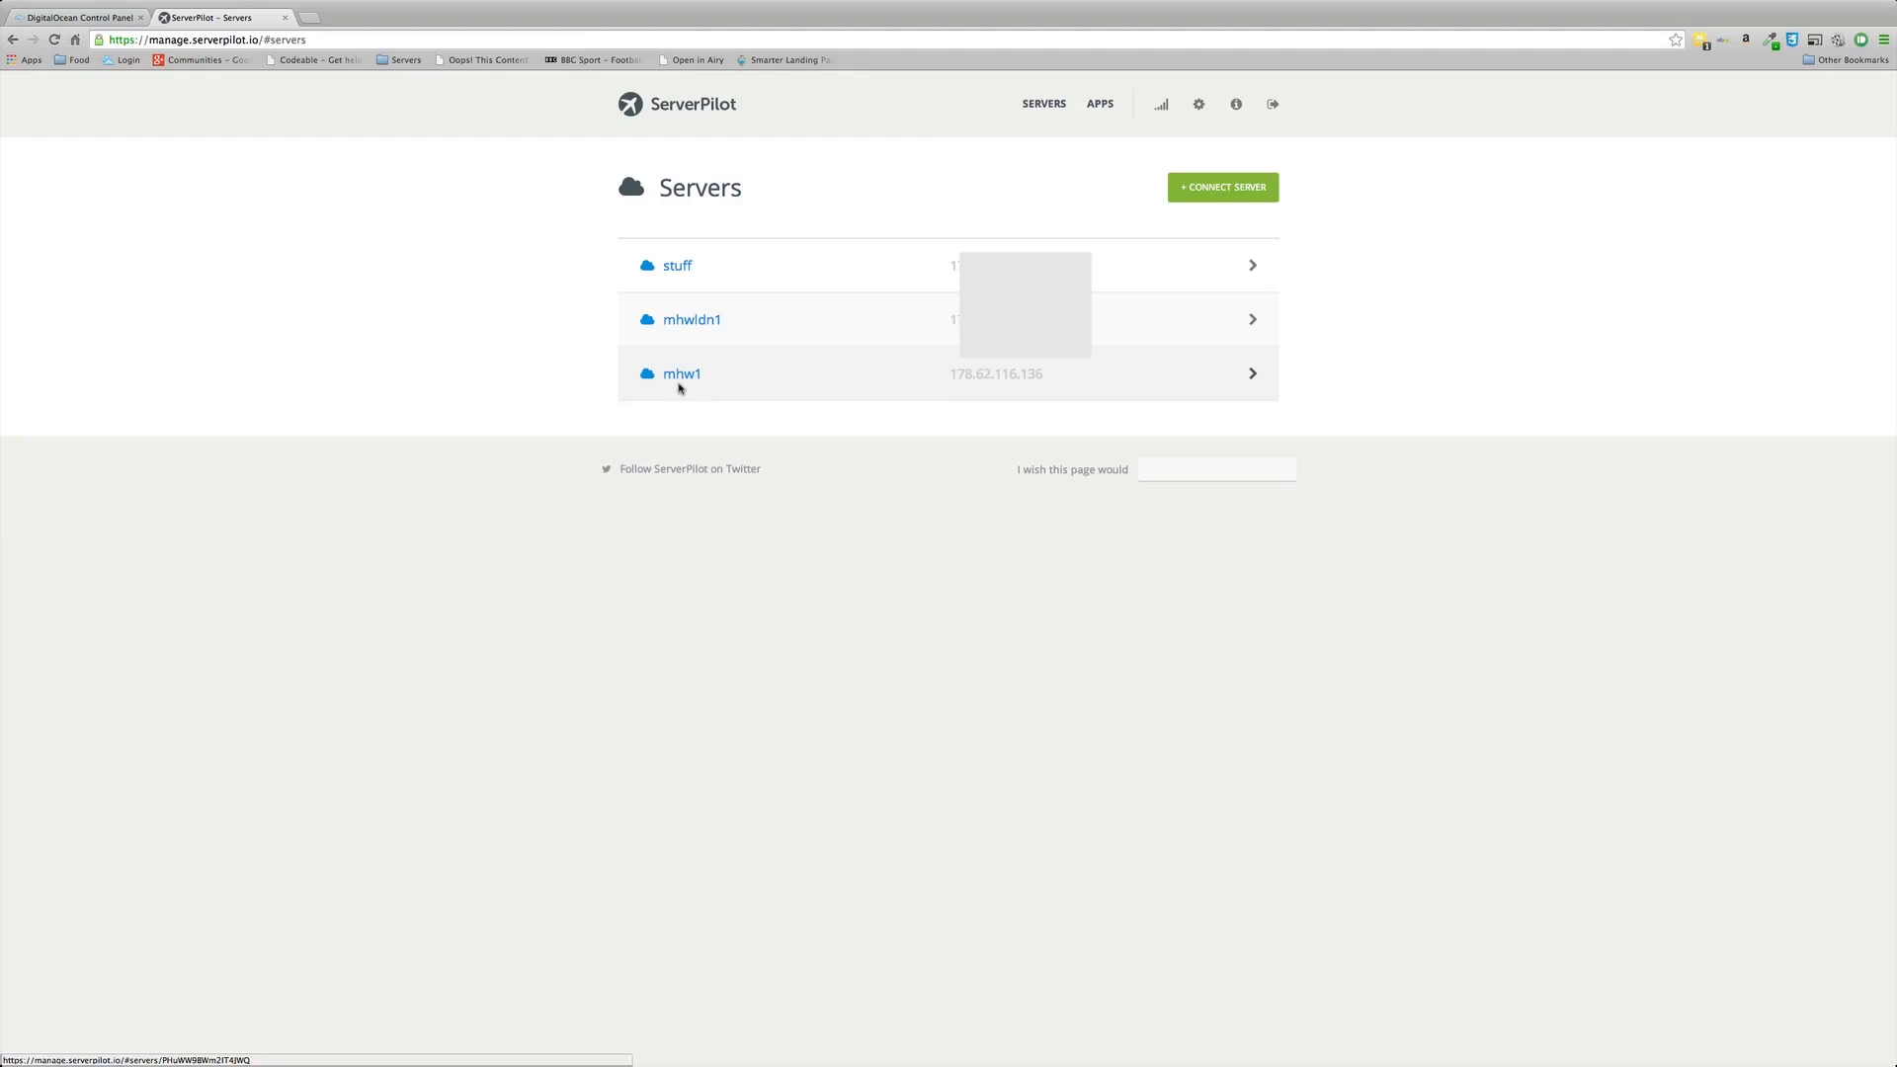
{"action": "left_click", "coordinate": [680, 375]}
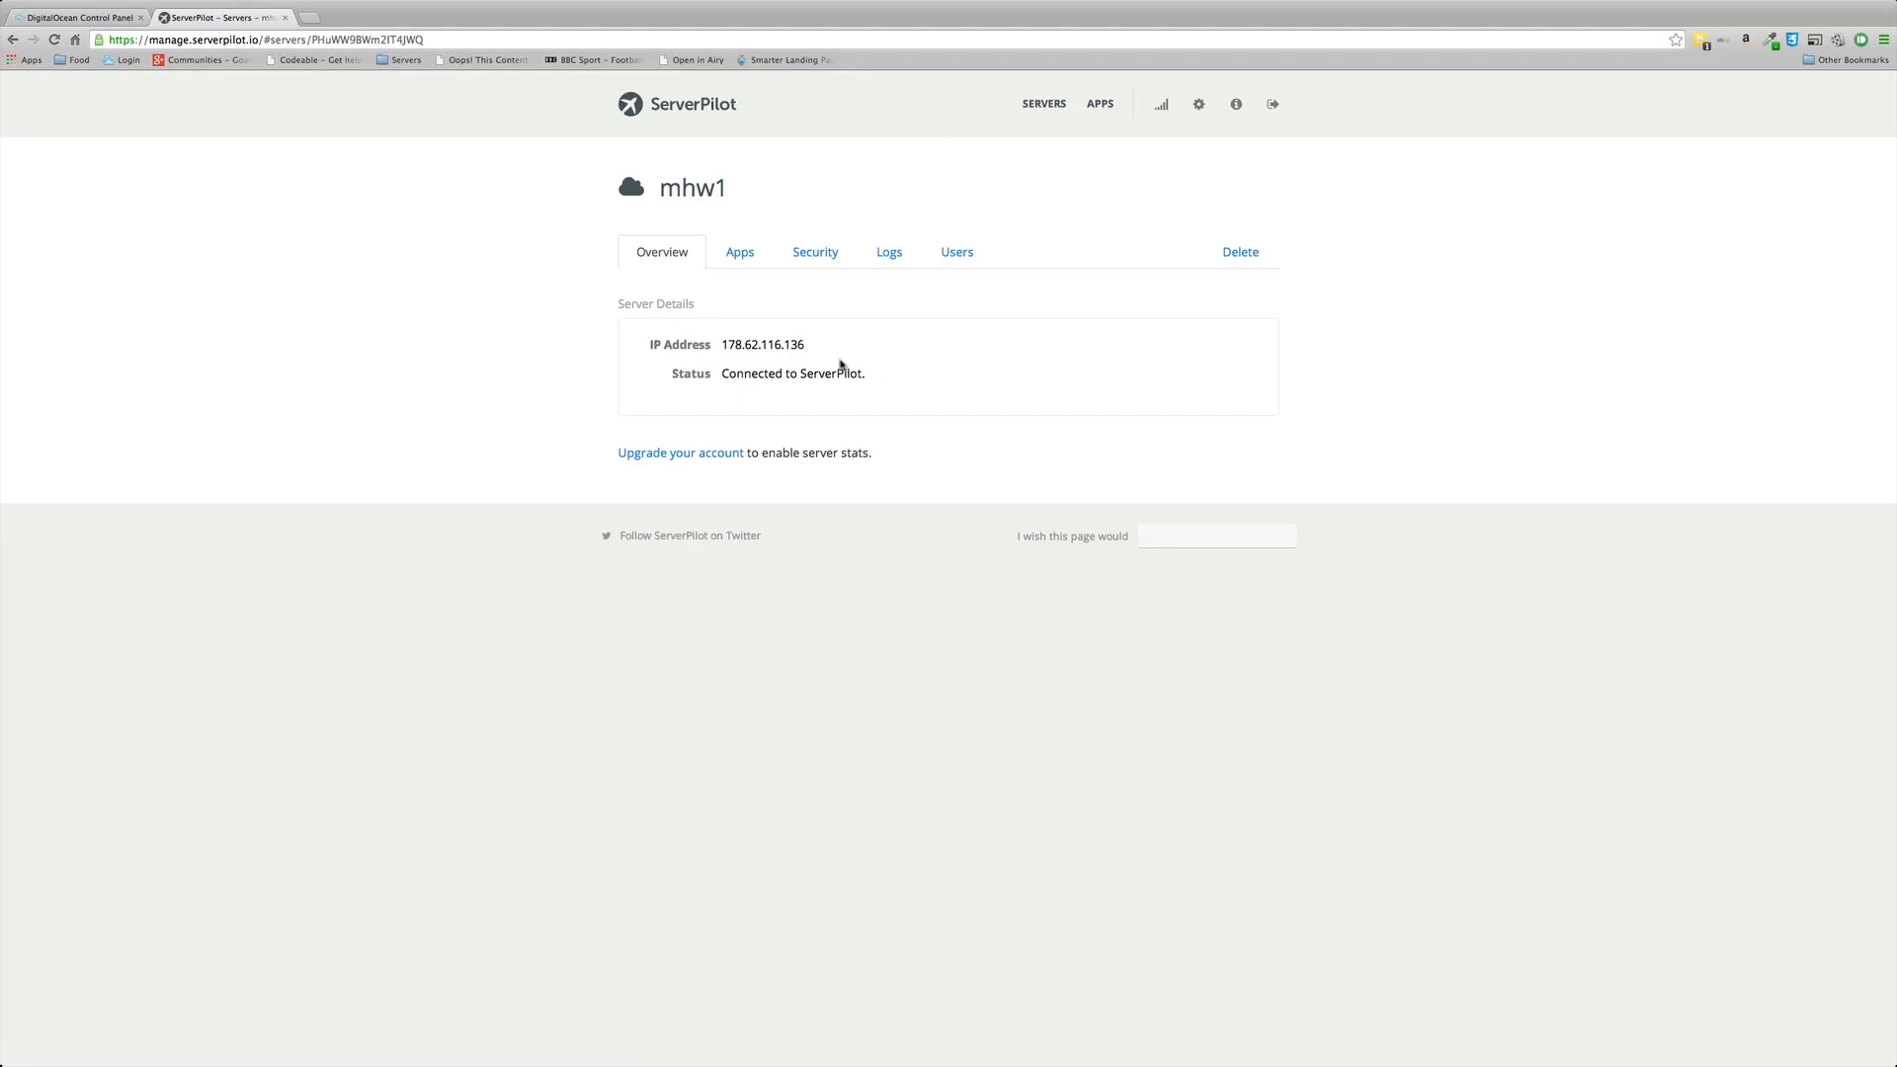
{"action": "left_click", "coordinate": [740, 254]}
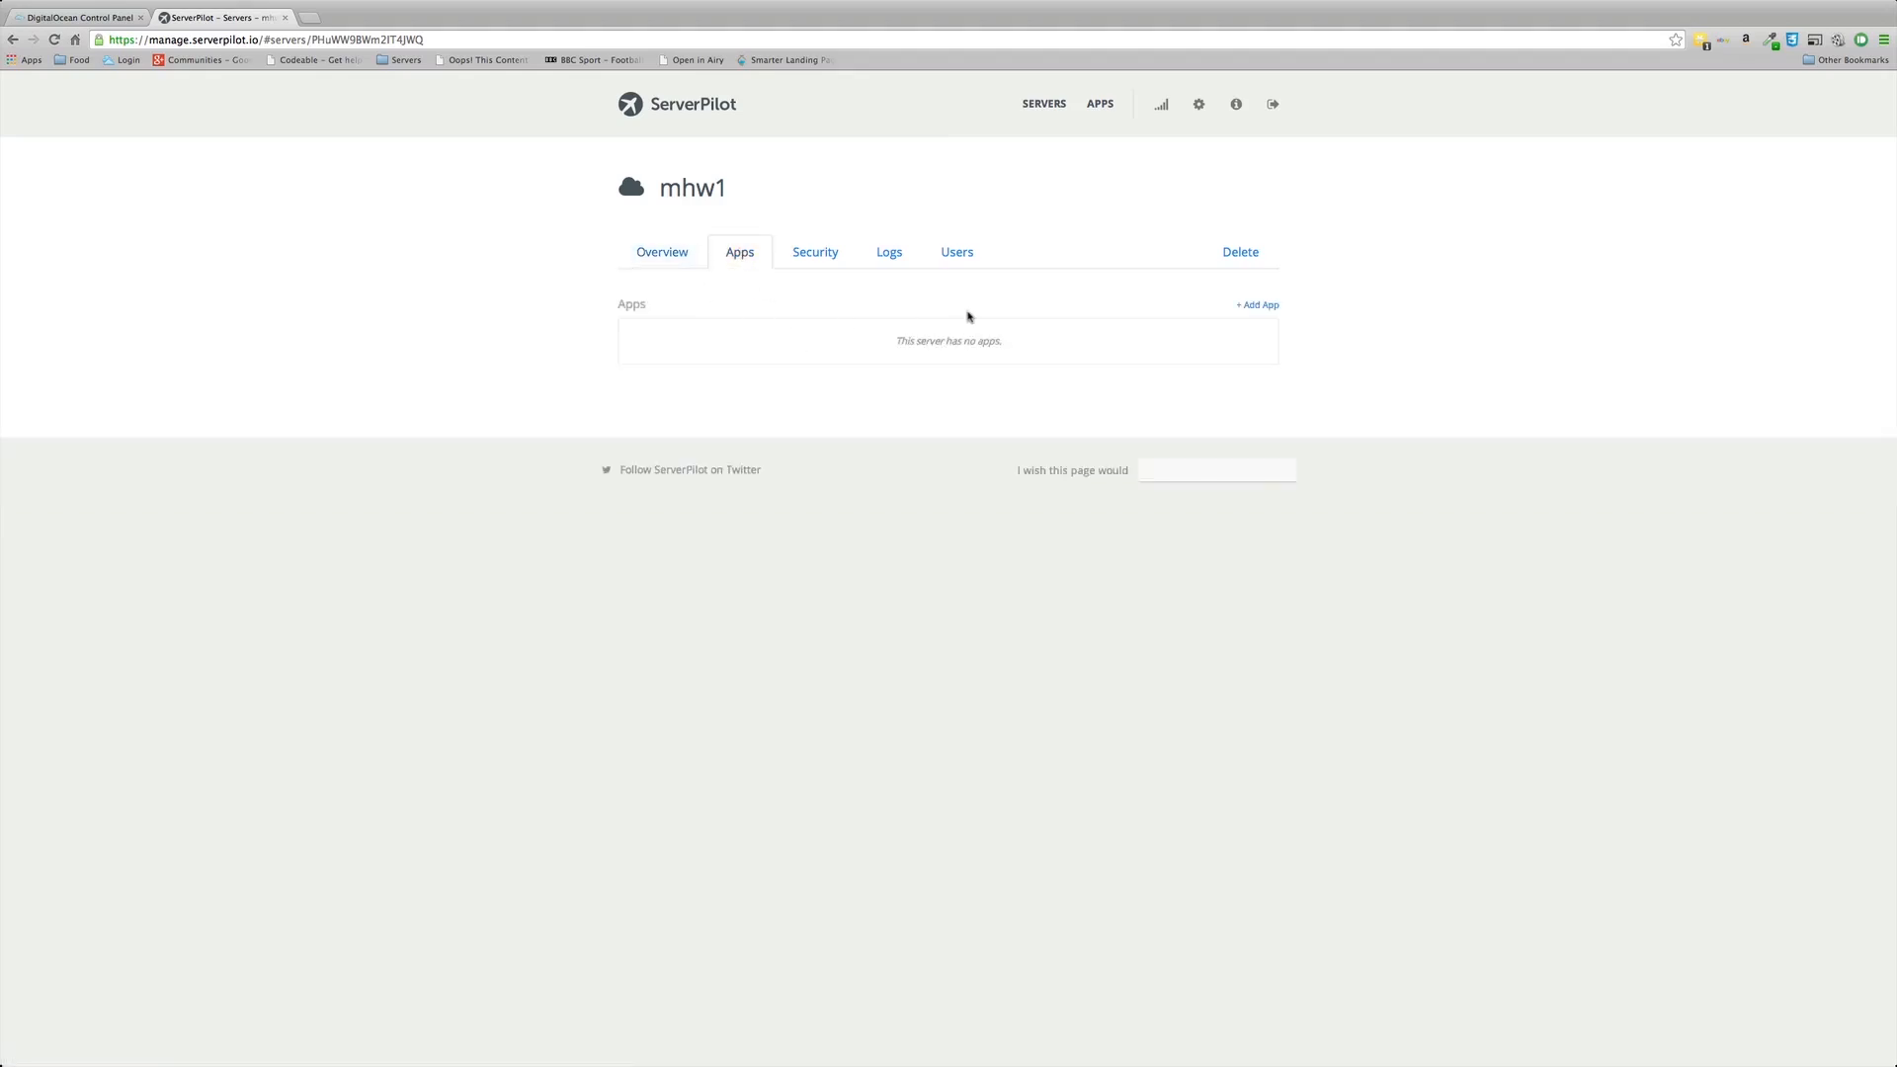
{"action": "left_click", "coordinate": [809, 248]}
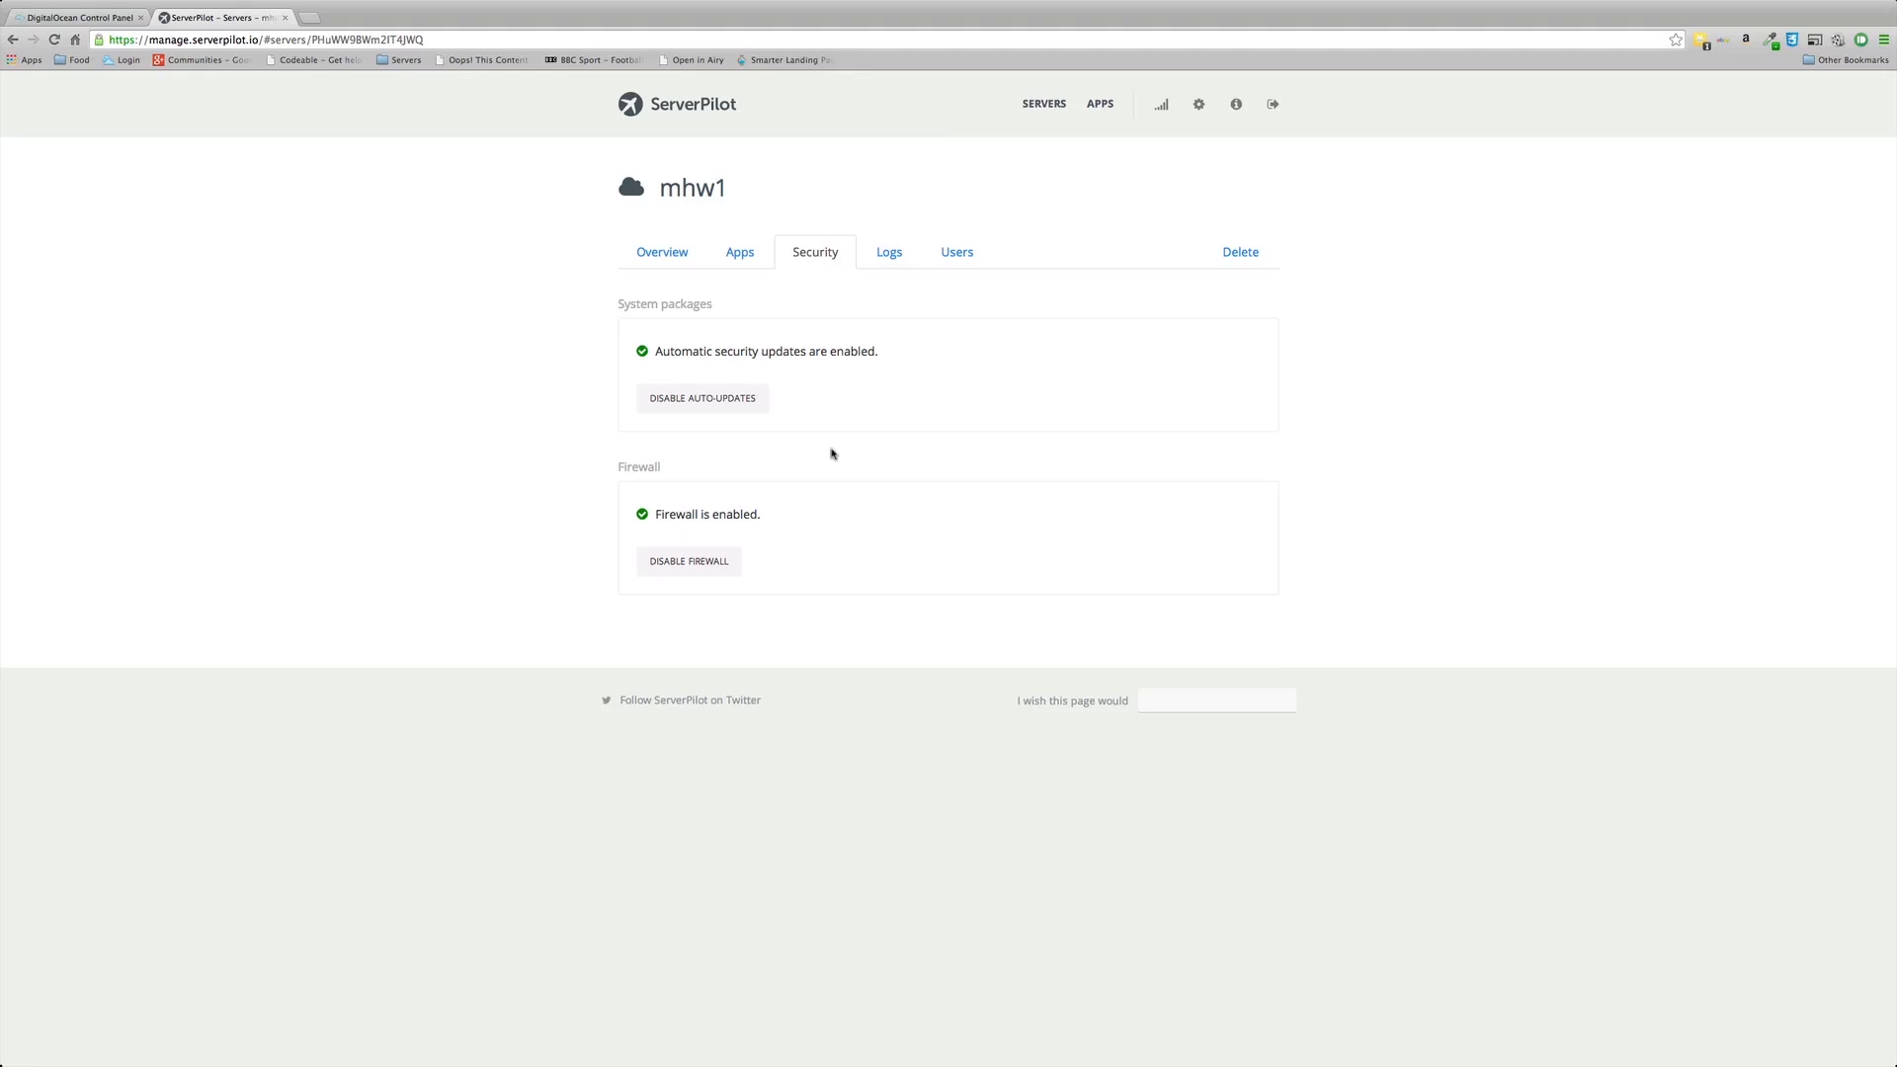
{"action": "left_click", "coordinate": [892, 258]}
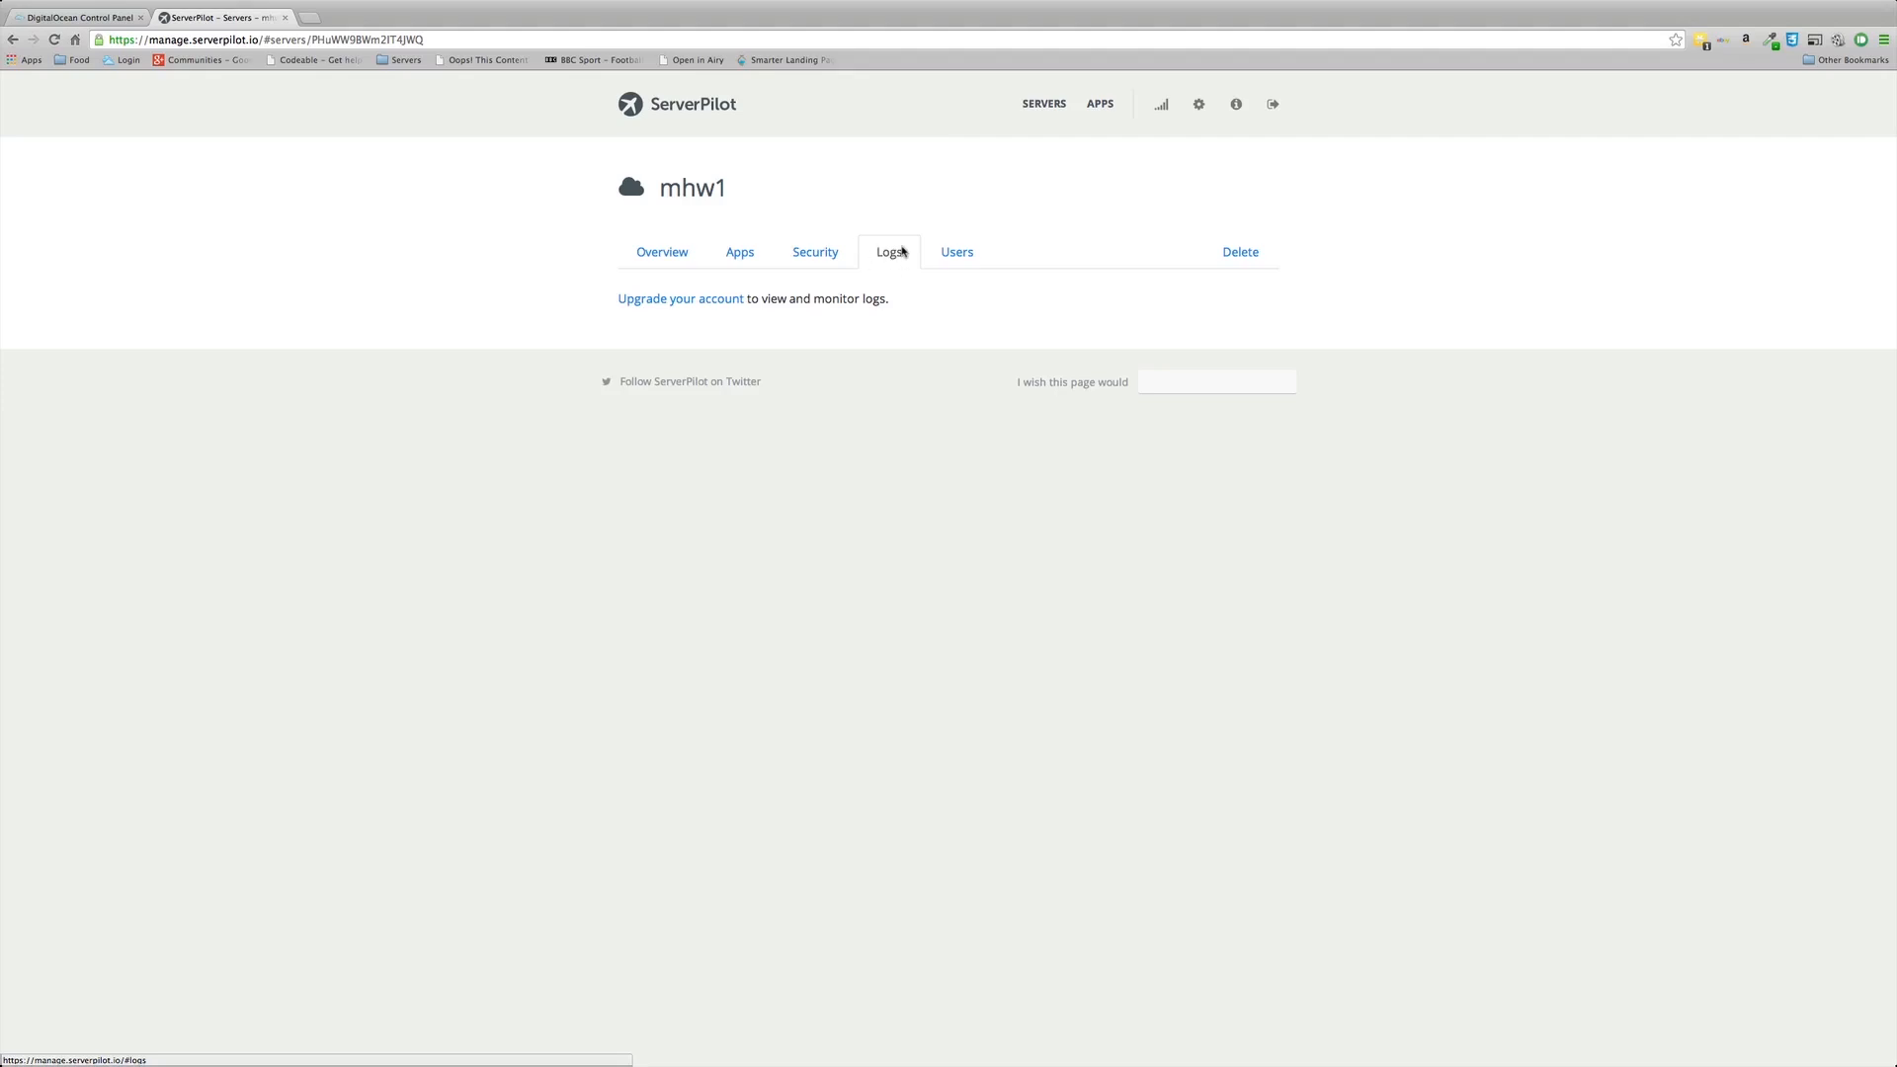
{"action": "left_click", "coordinate": [958, 252]}
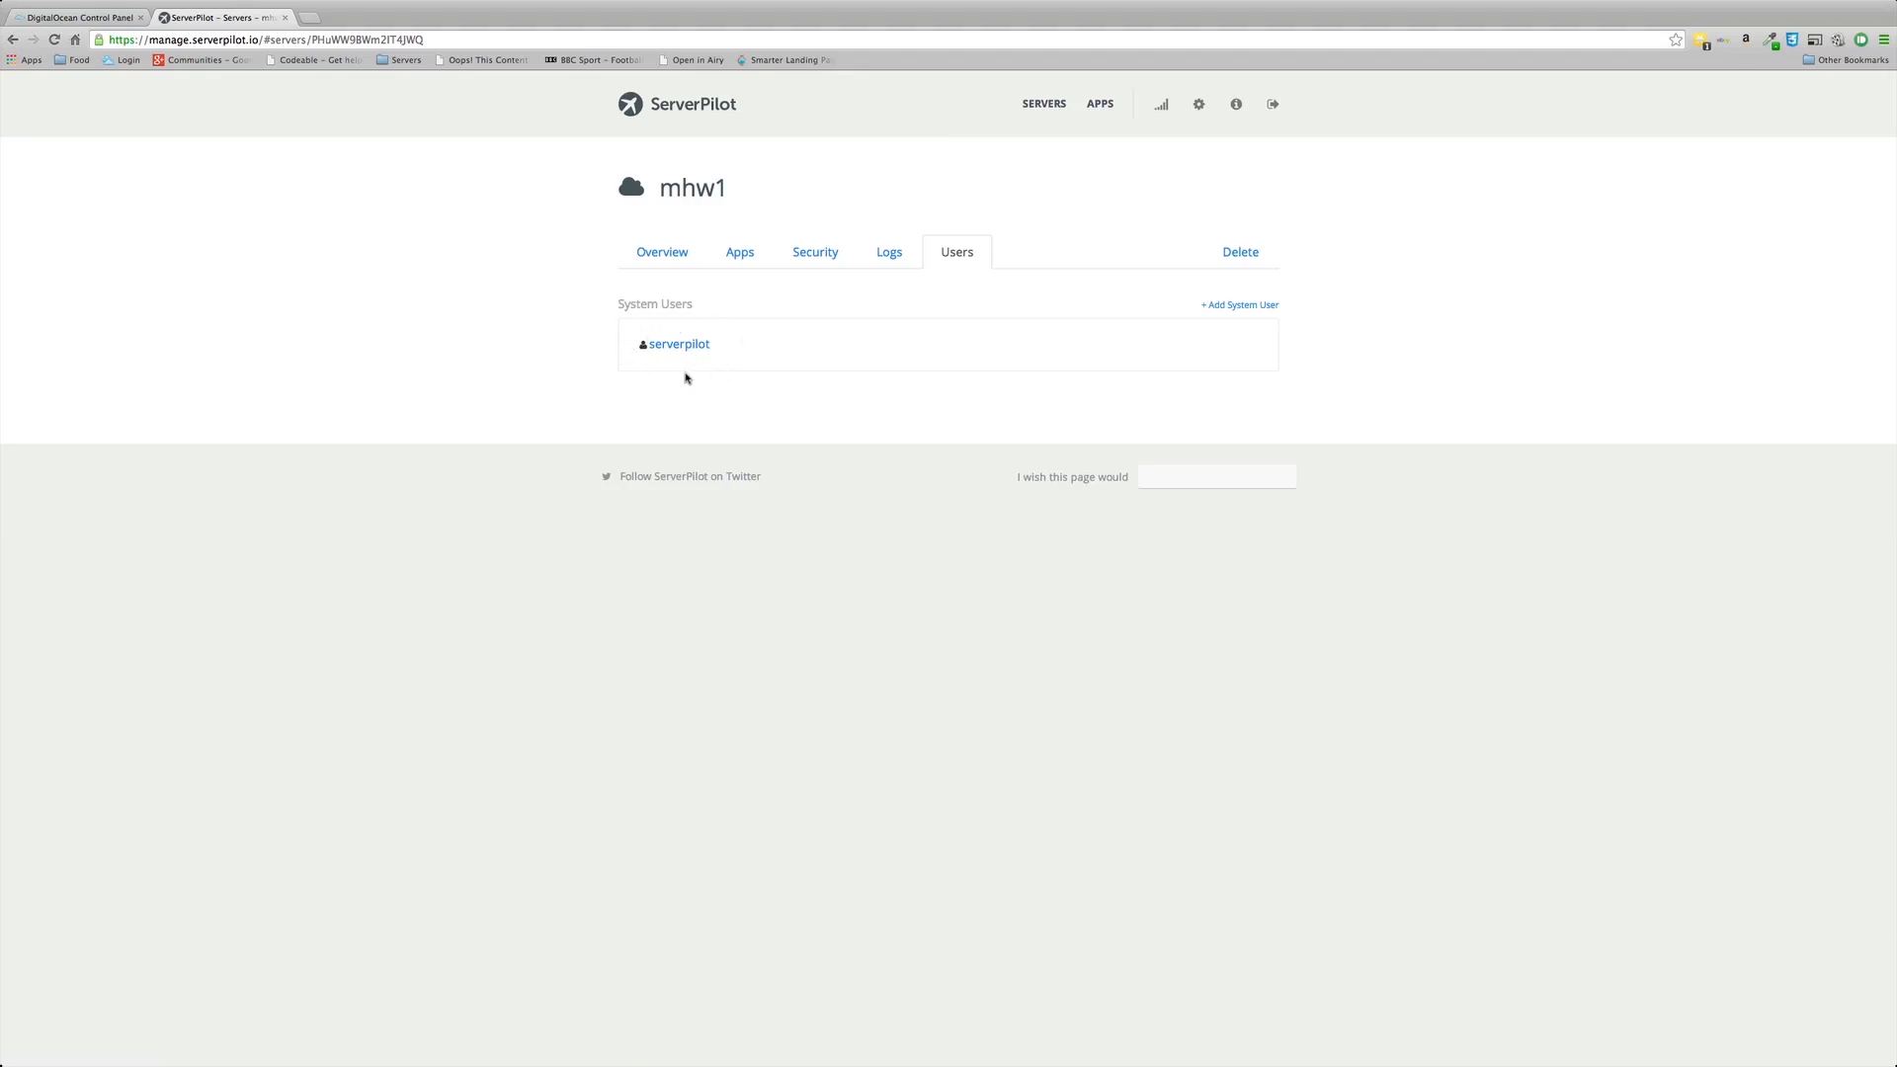
{"action": "left_click", "coordinate": [1231, 306]}
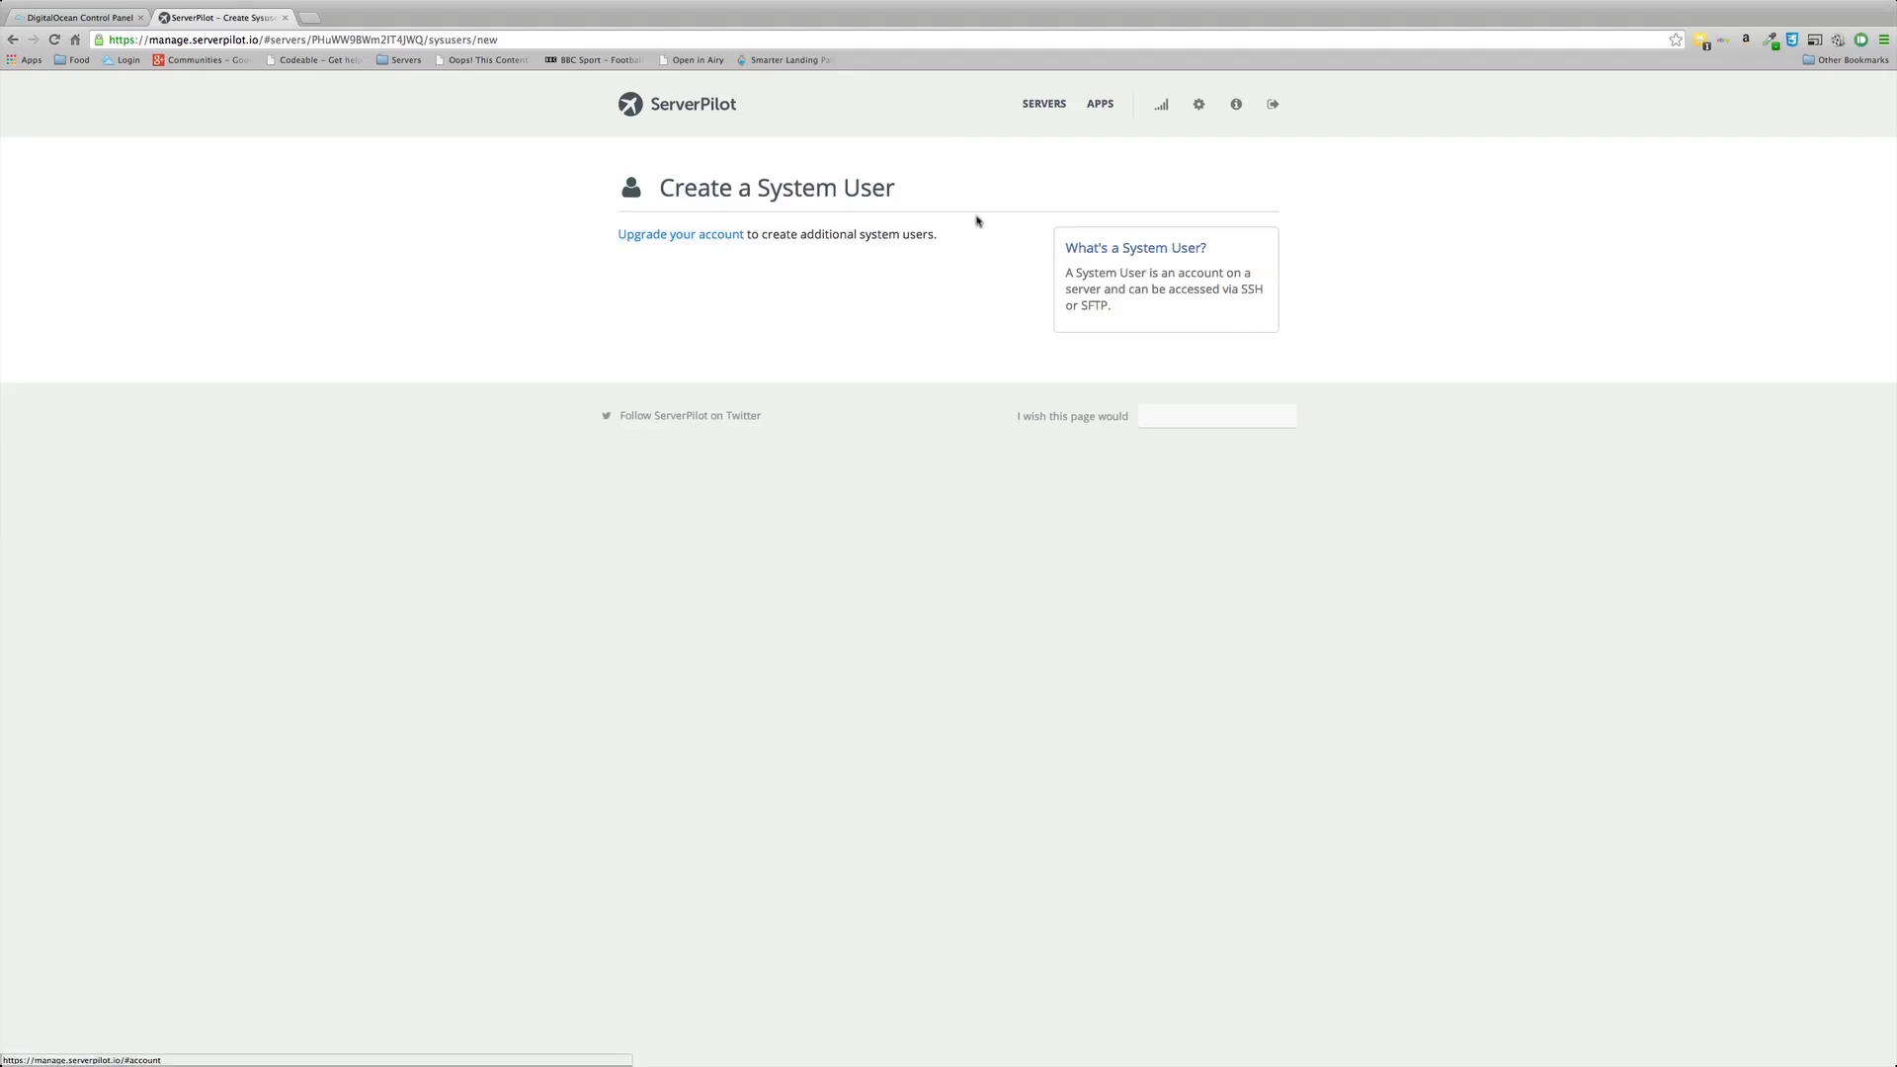
Step: Return to the server list and open mhw1's Apps page, which shows no apps
{"action": "left_click", "coordinate": [1043, 105]}
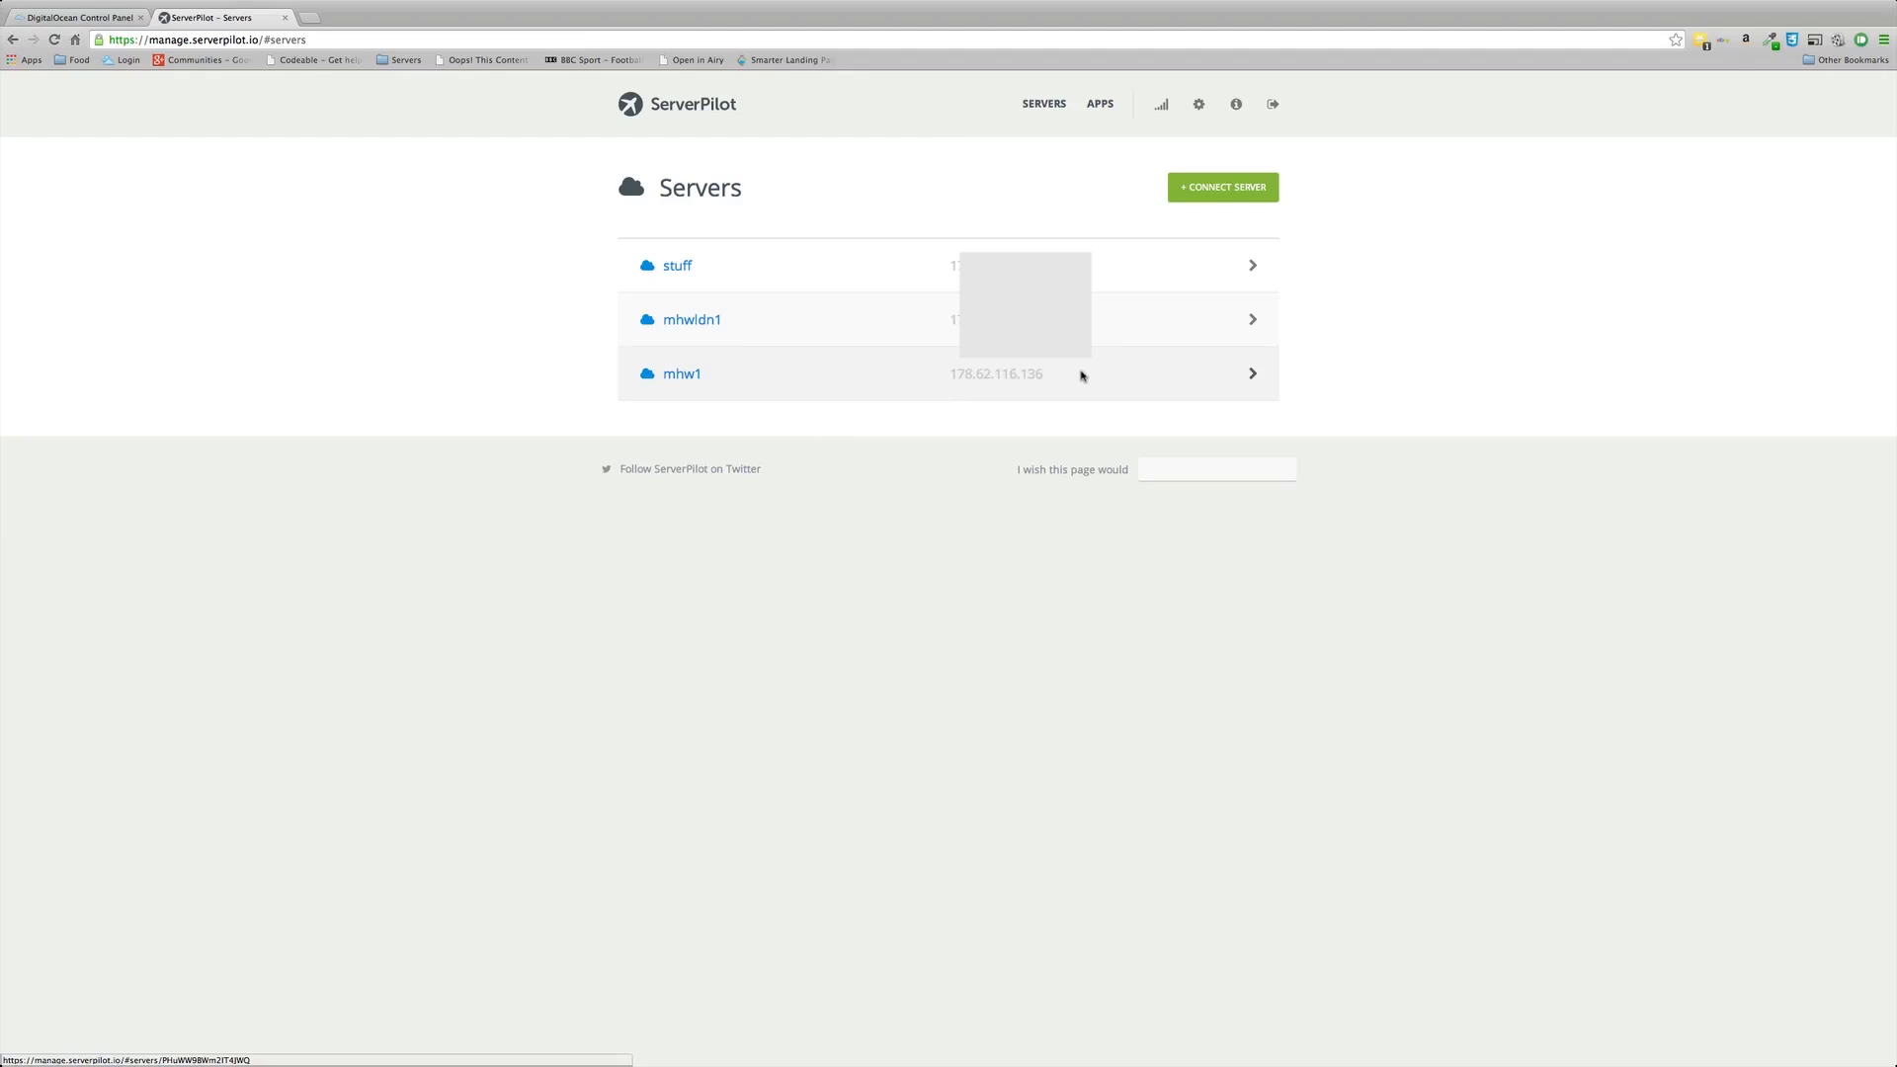
{"action": "left_click", "coordinate": [683, 373]}
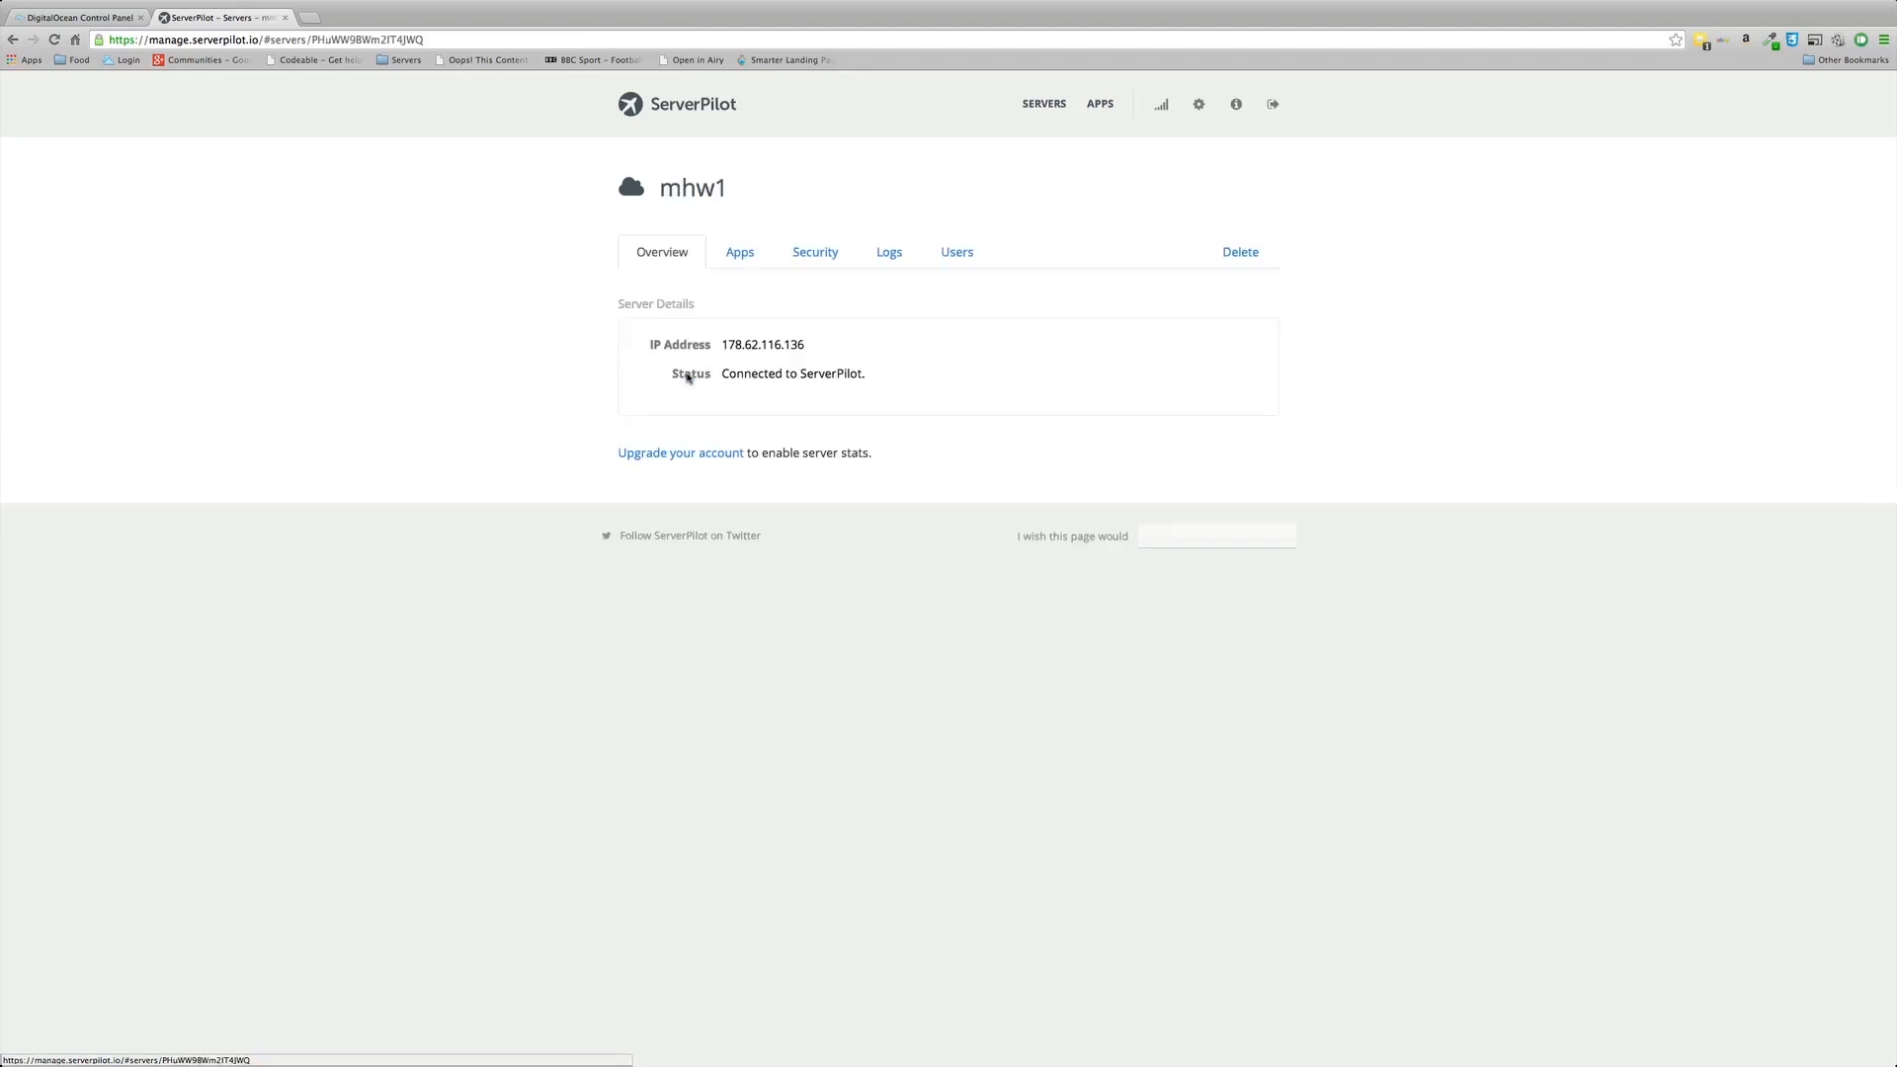
{"action": "left_click", "coordinate": [740, 256]}
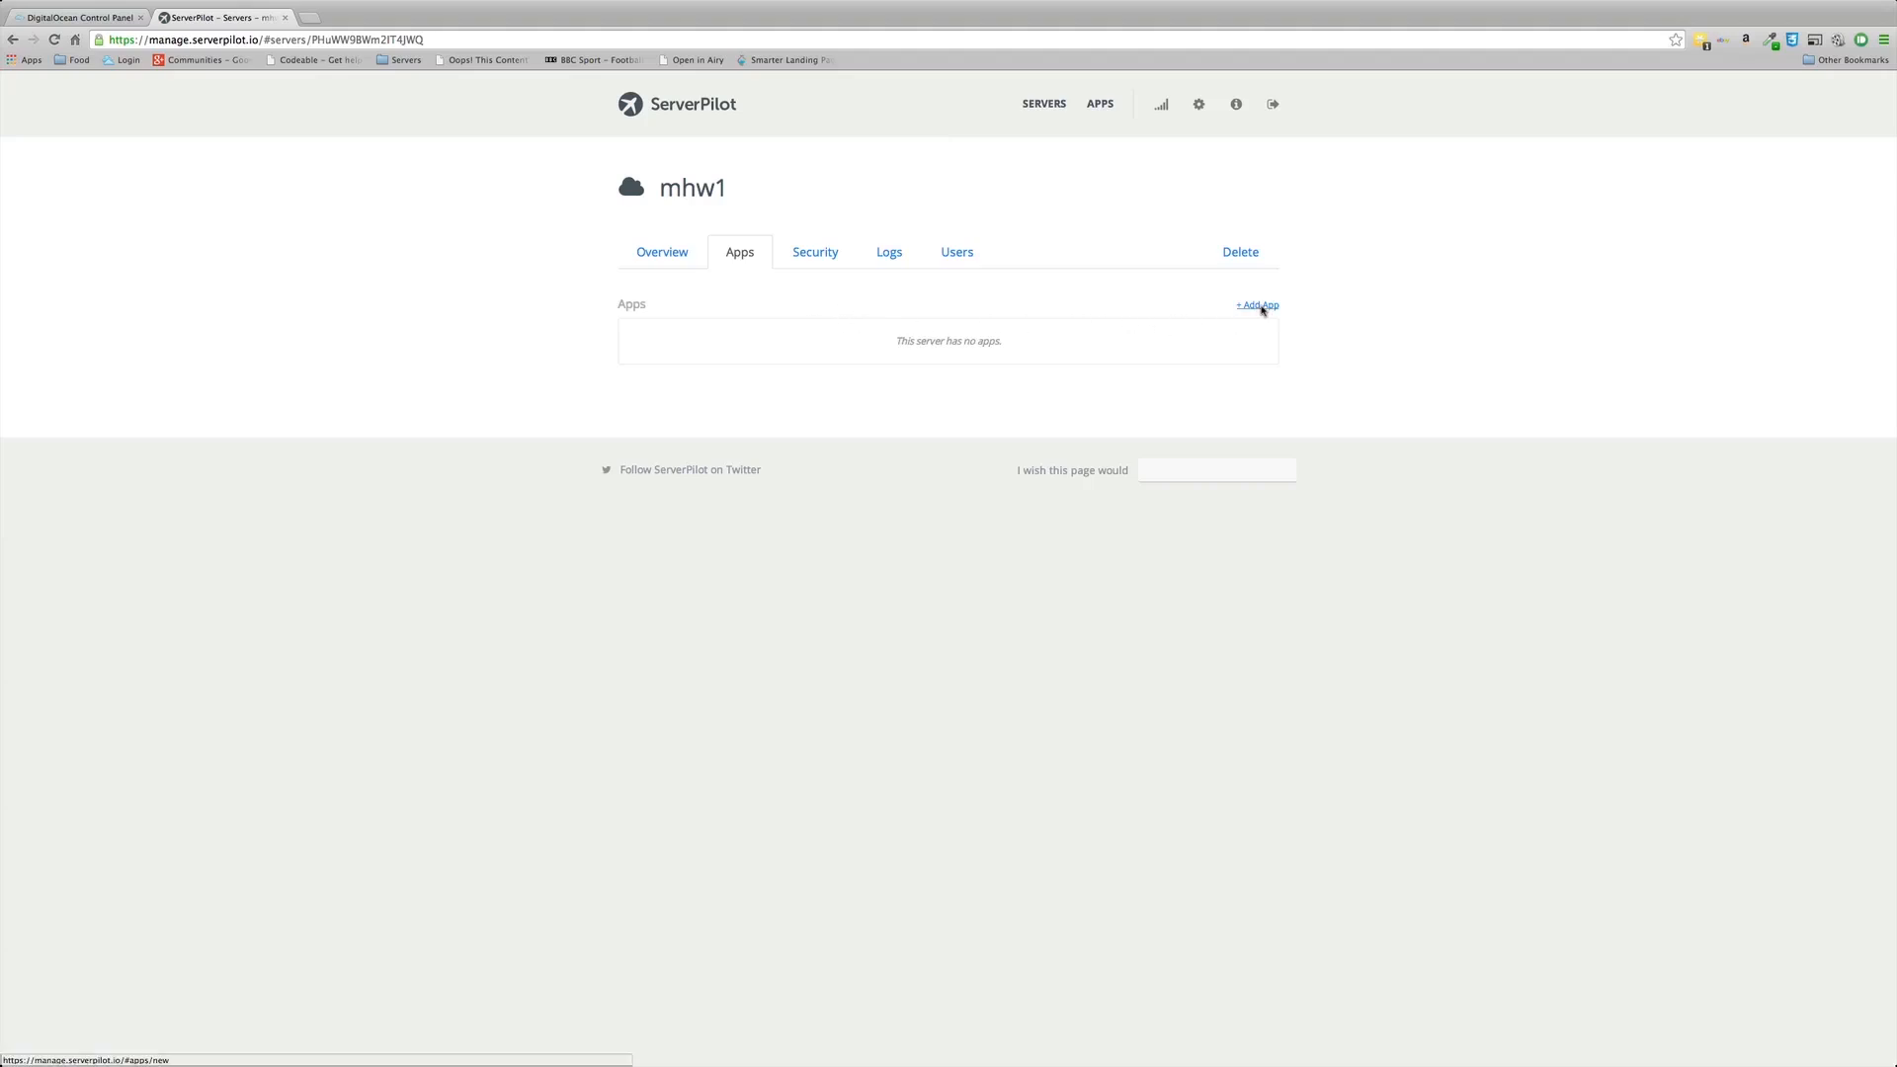
Step: Create app 'wordpresstest' on mhw1 with domain word1.myhostedwebsite.com and PHP 5.4
{"action": "left_click", "coordinate": [1262, 306]}
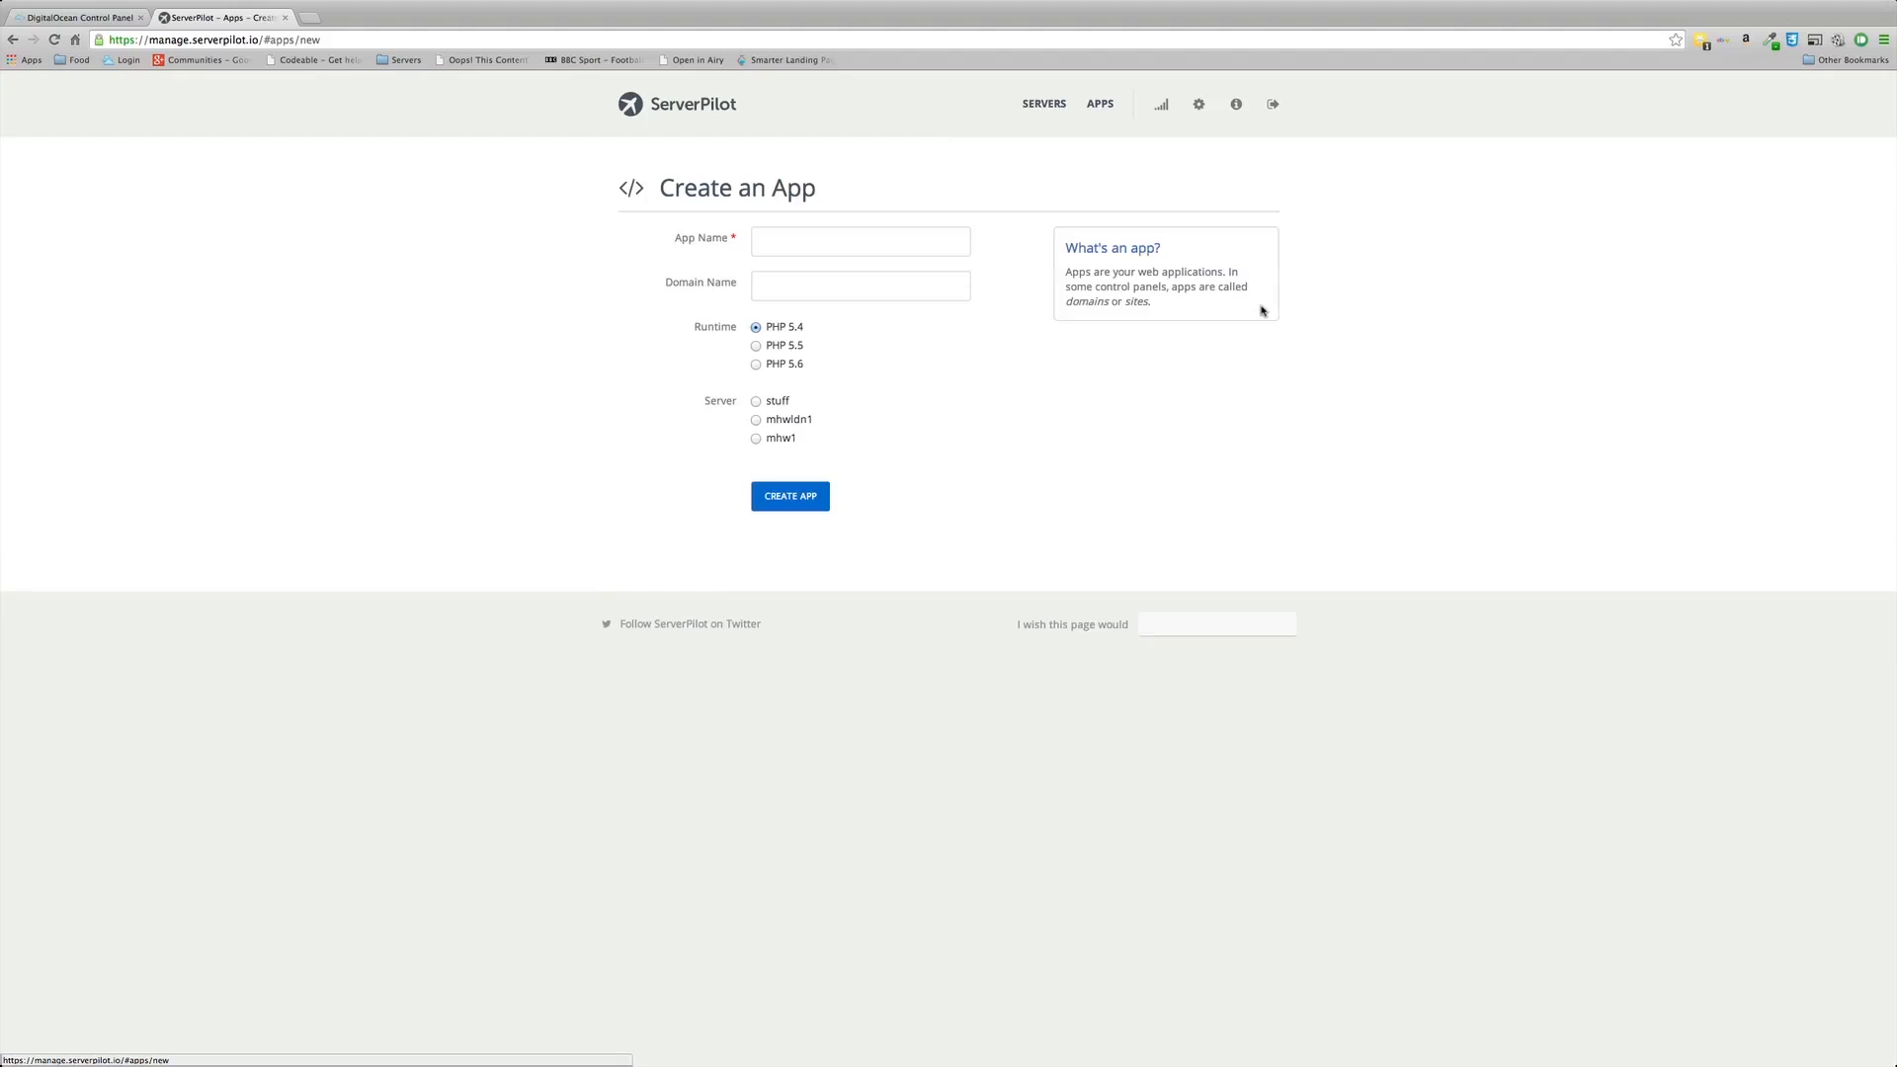
{"action": "left_click", "coordinate": [790, 244]}
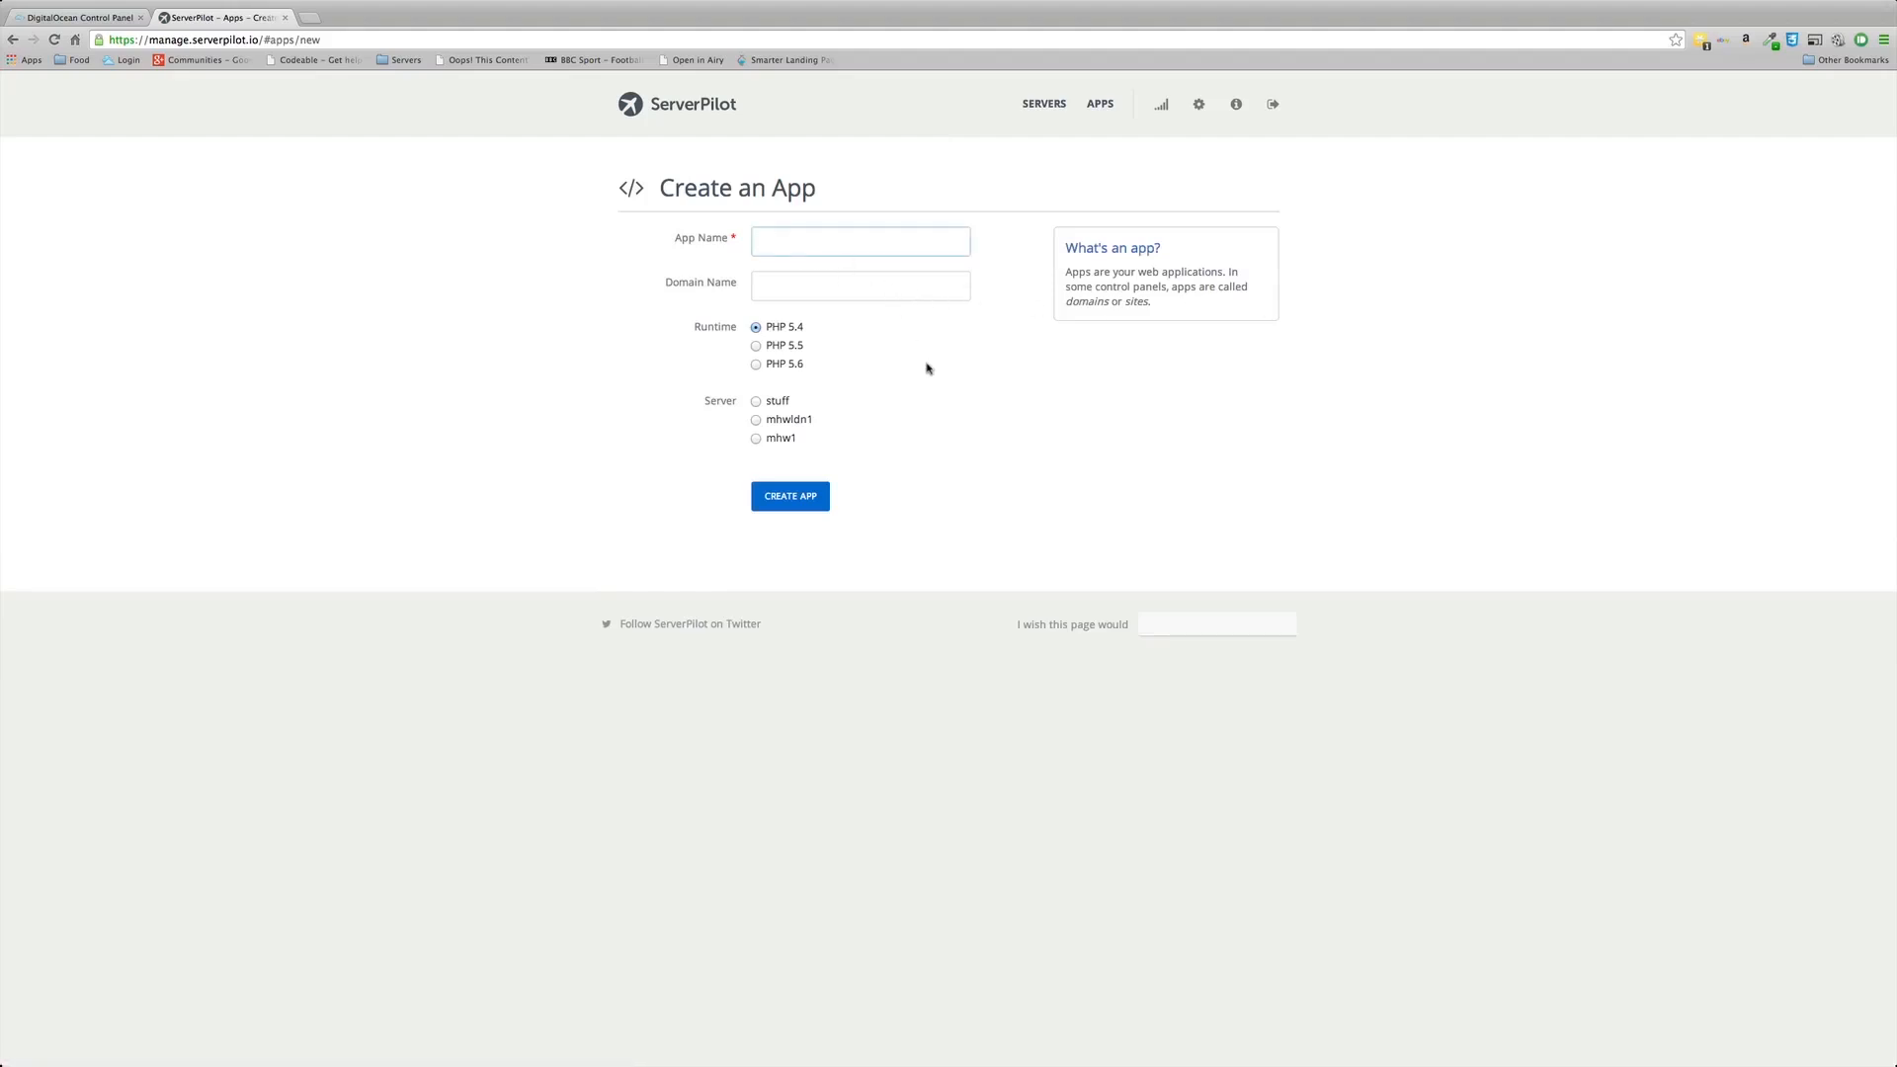
{"action": "type", "text": "wordpres"}
{"action": "type", "text": "stest"}
{"action": "type", "text": "wor"}
{"action": "type", "text": "d1"}
{"action": "type", "text": ".myhostedweb"}
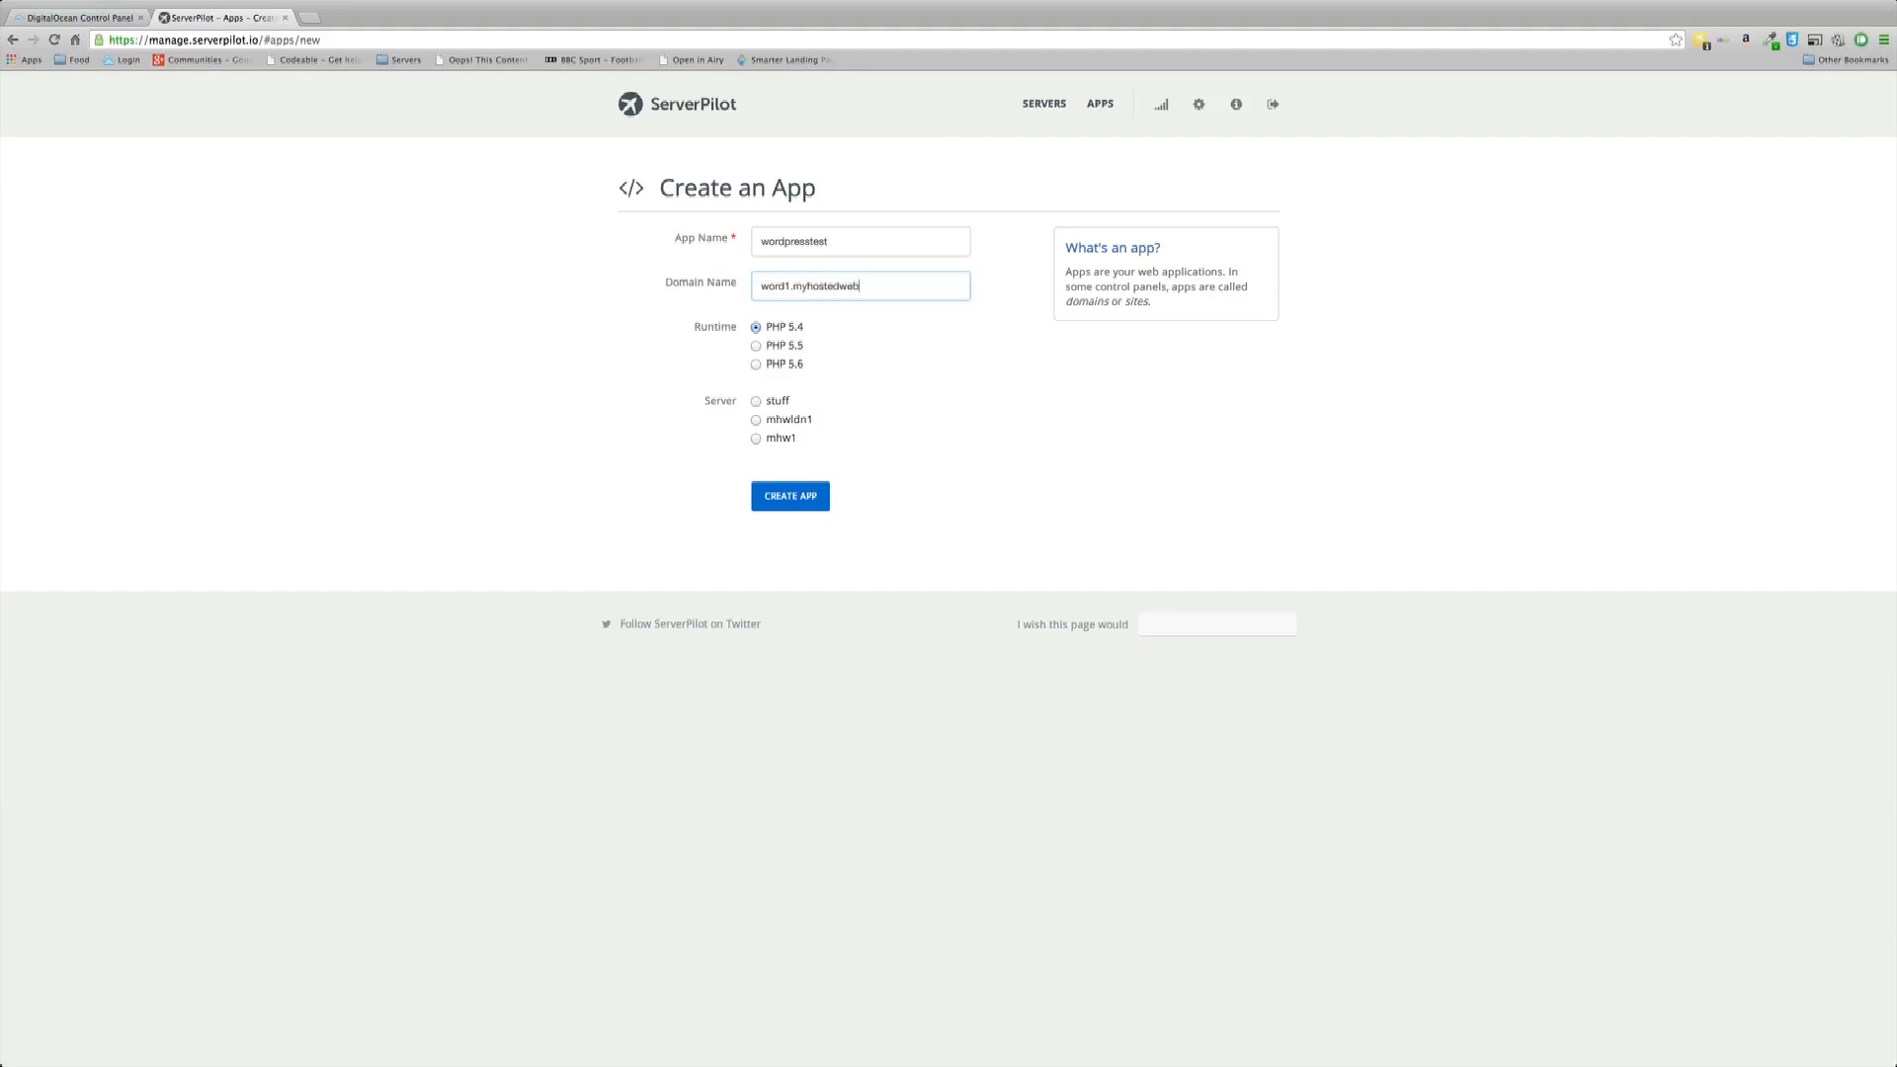
{"action": "type", "text": "site.com"}
{"action": "left_click", "coordinate": [757, 440]}
{"action": "left_click", "coordinate": [792, 497]}
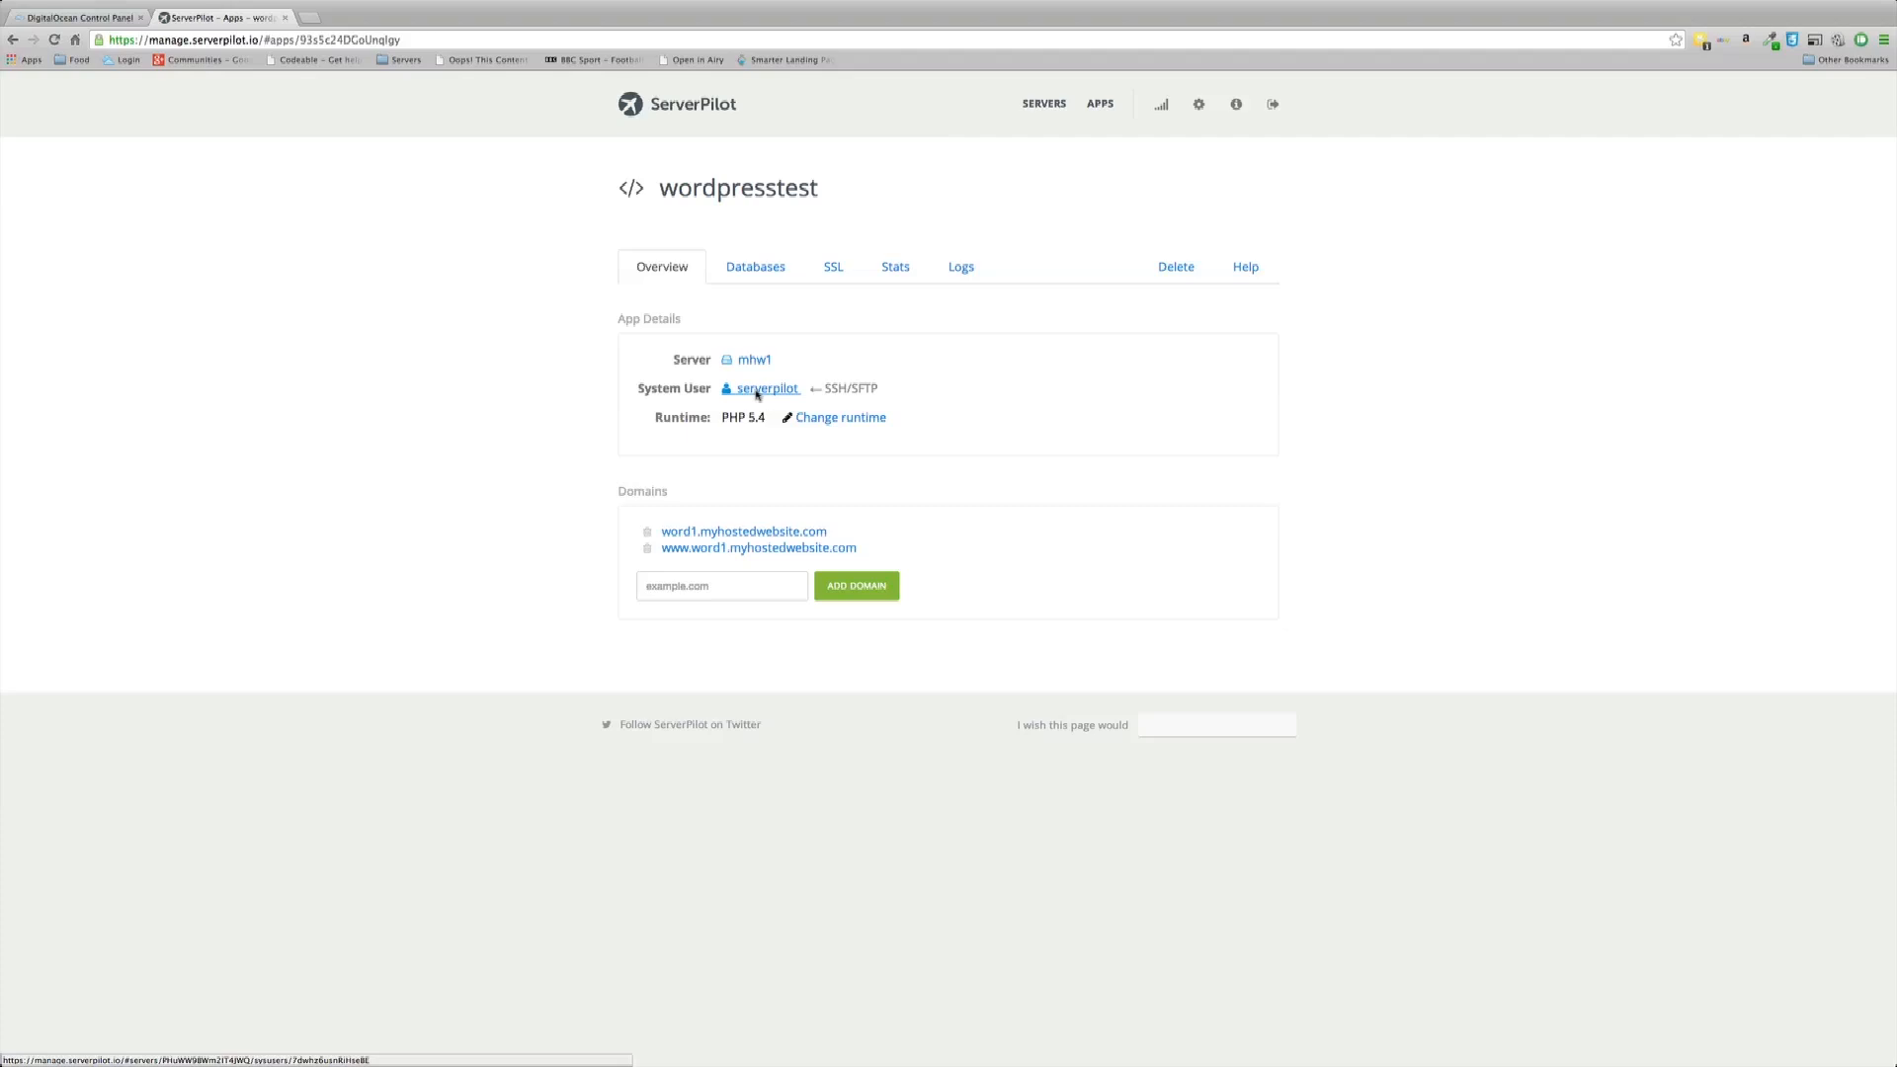
Step: Open the serverpilot system user's page from the wordpresstest app and focus the new-password field
{"action": "left_click", "coordinate": [759, 390]}
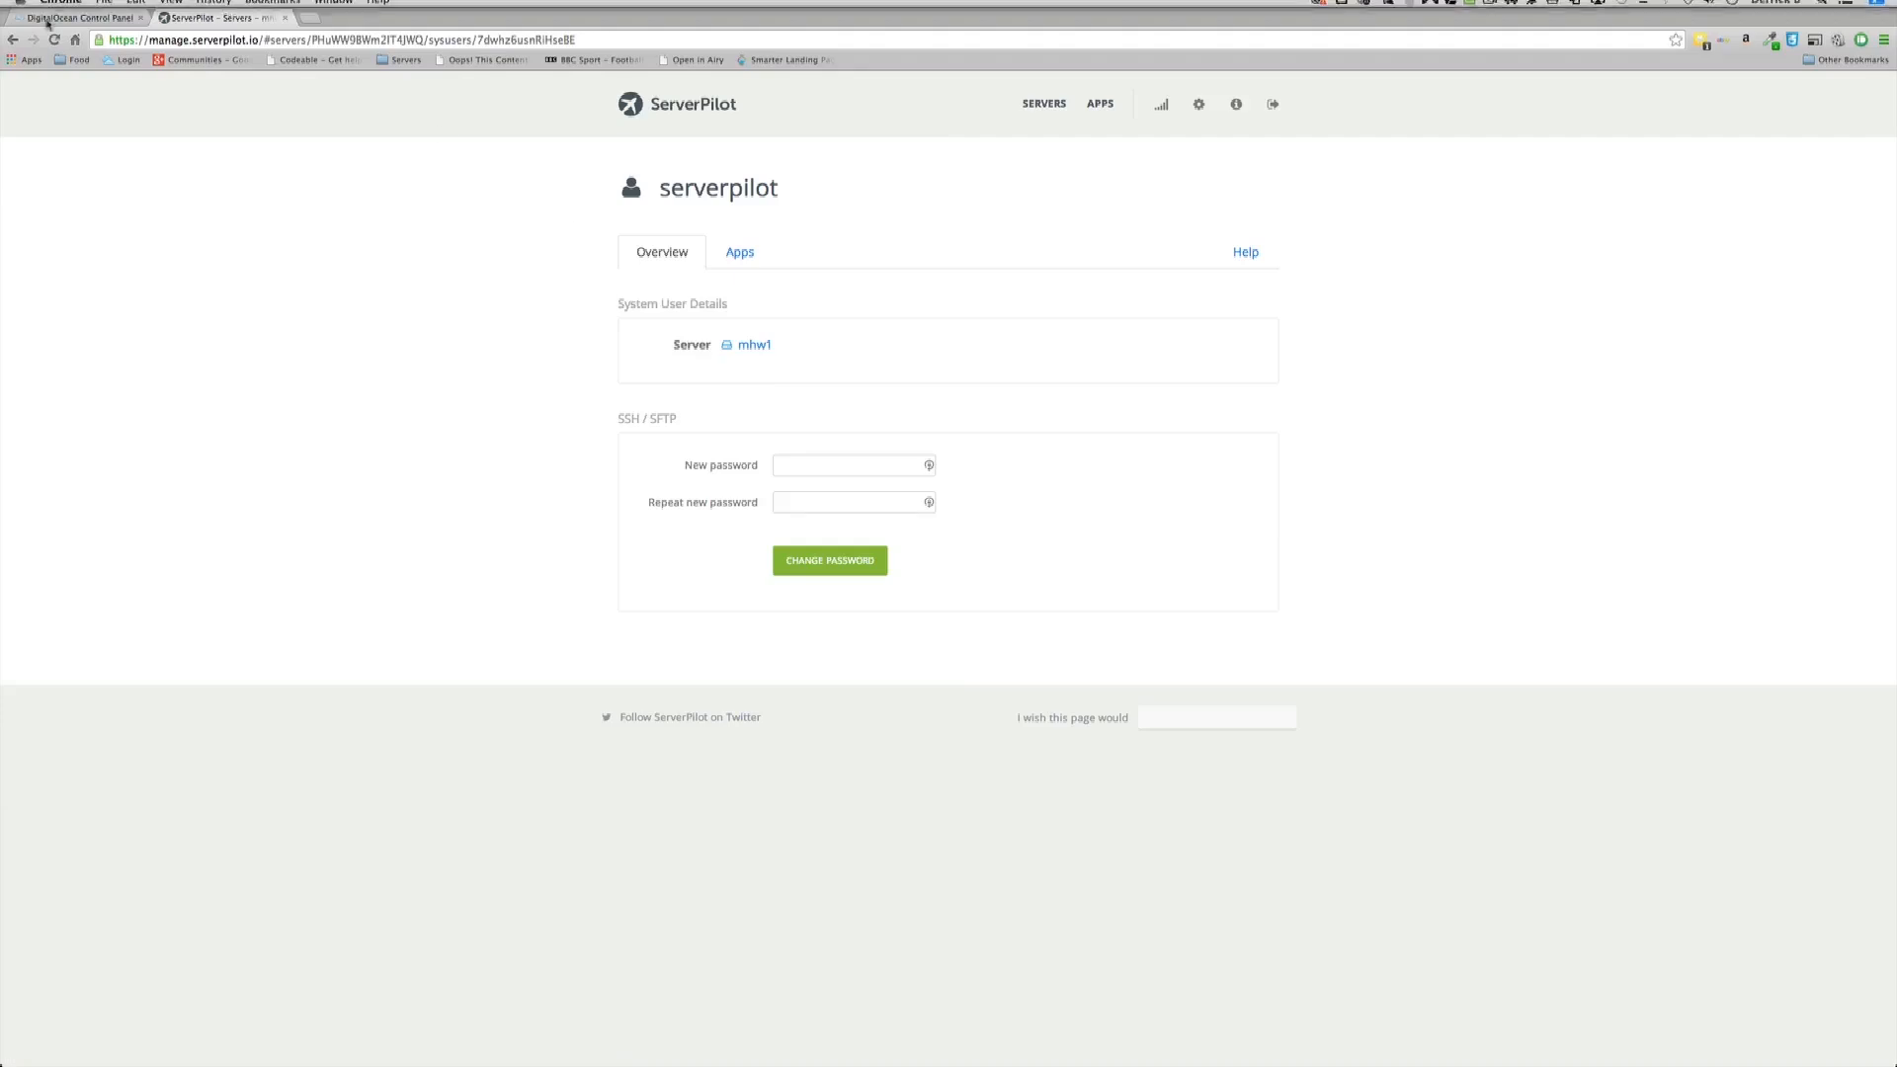
{"action": "left_click", "coordinate": [11, 43]}
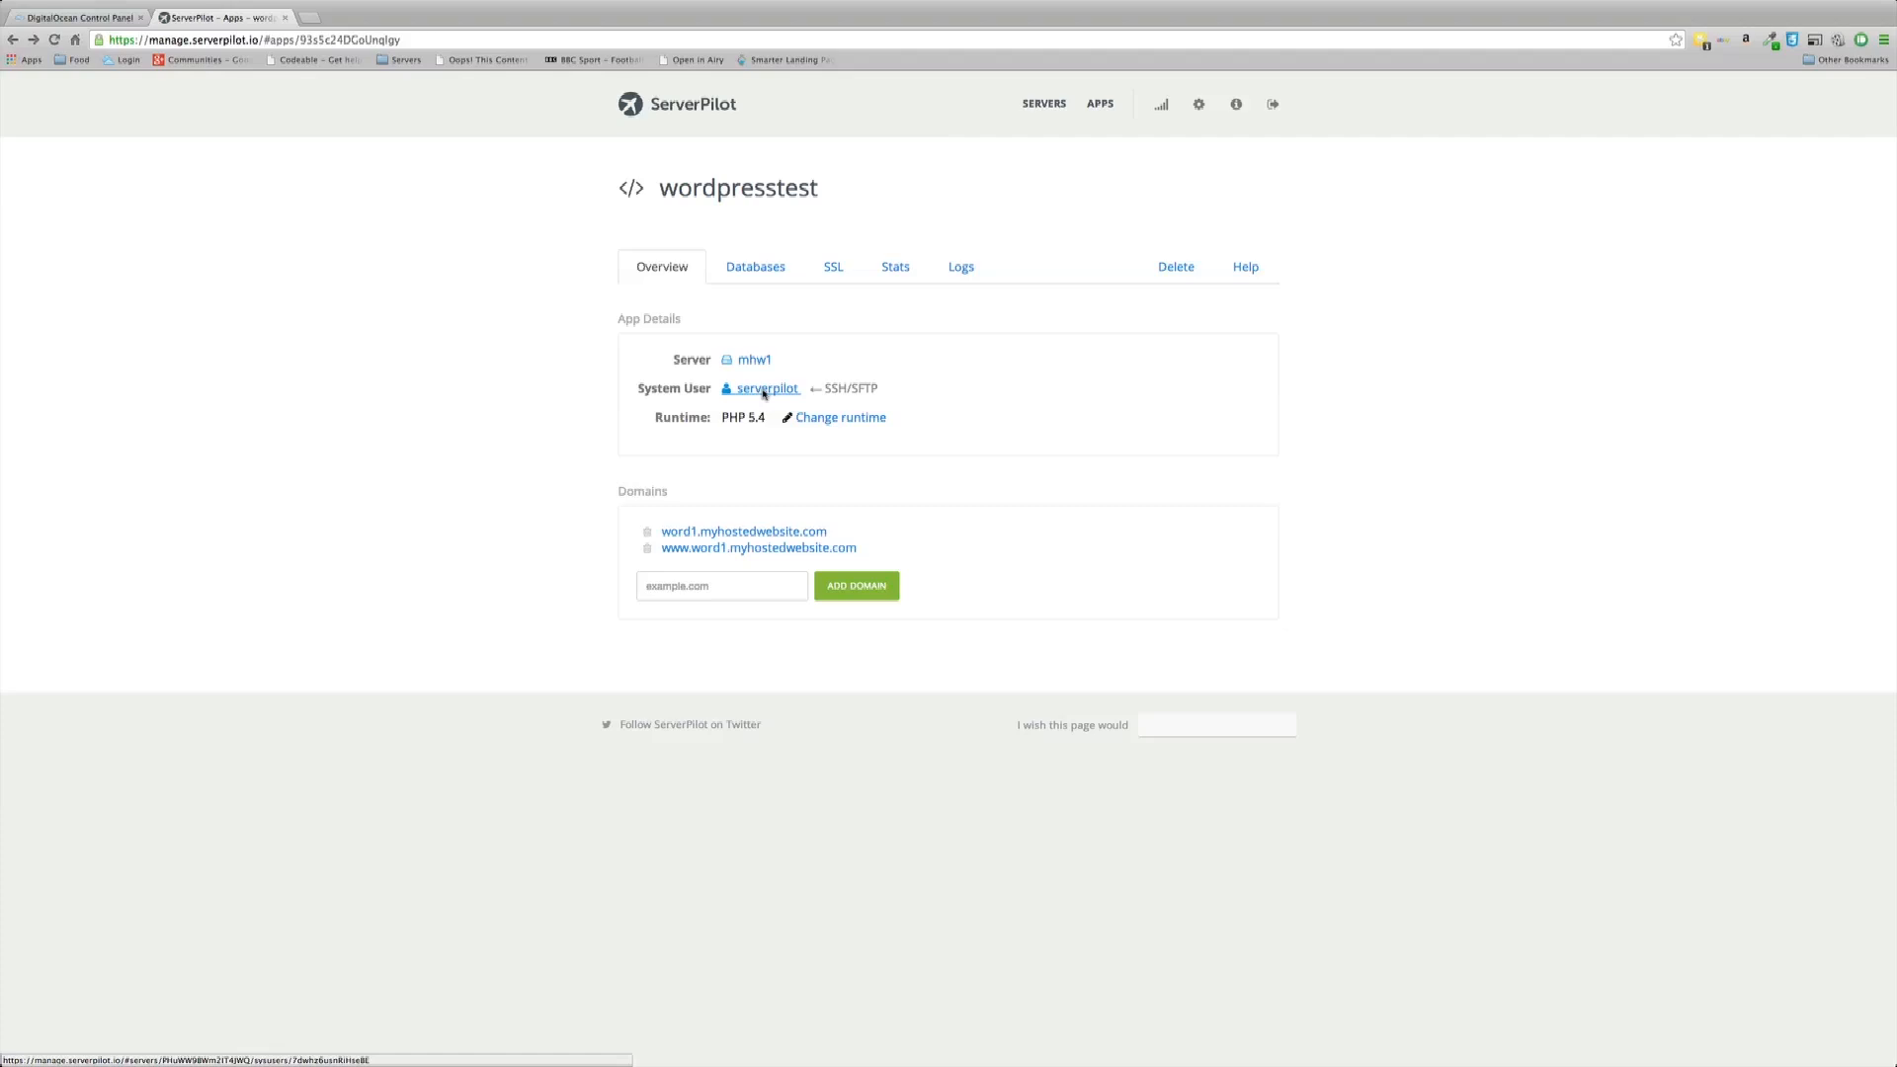
{"action": "left_click", "coordinate": [764, 392]}
{"action": "left_click", "coordinate": [792, 471]}
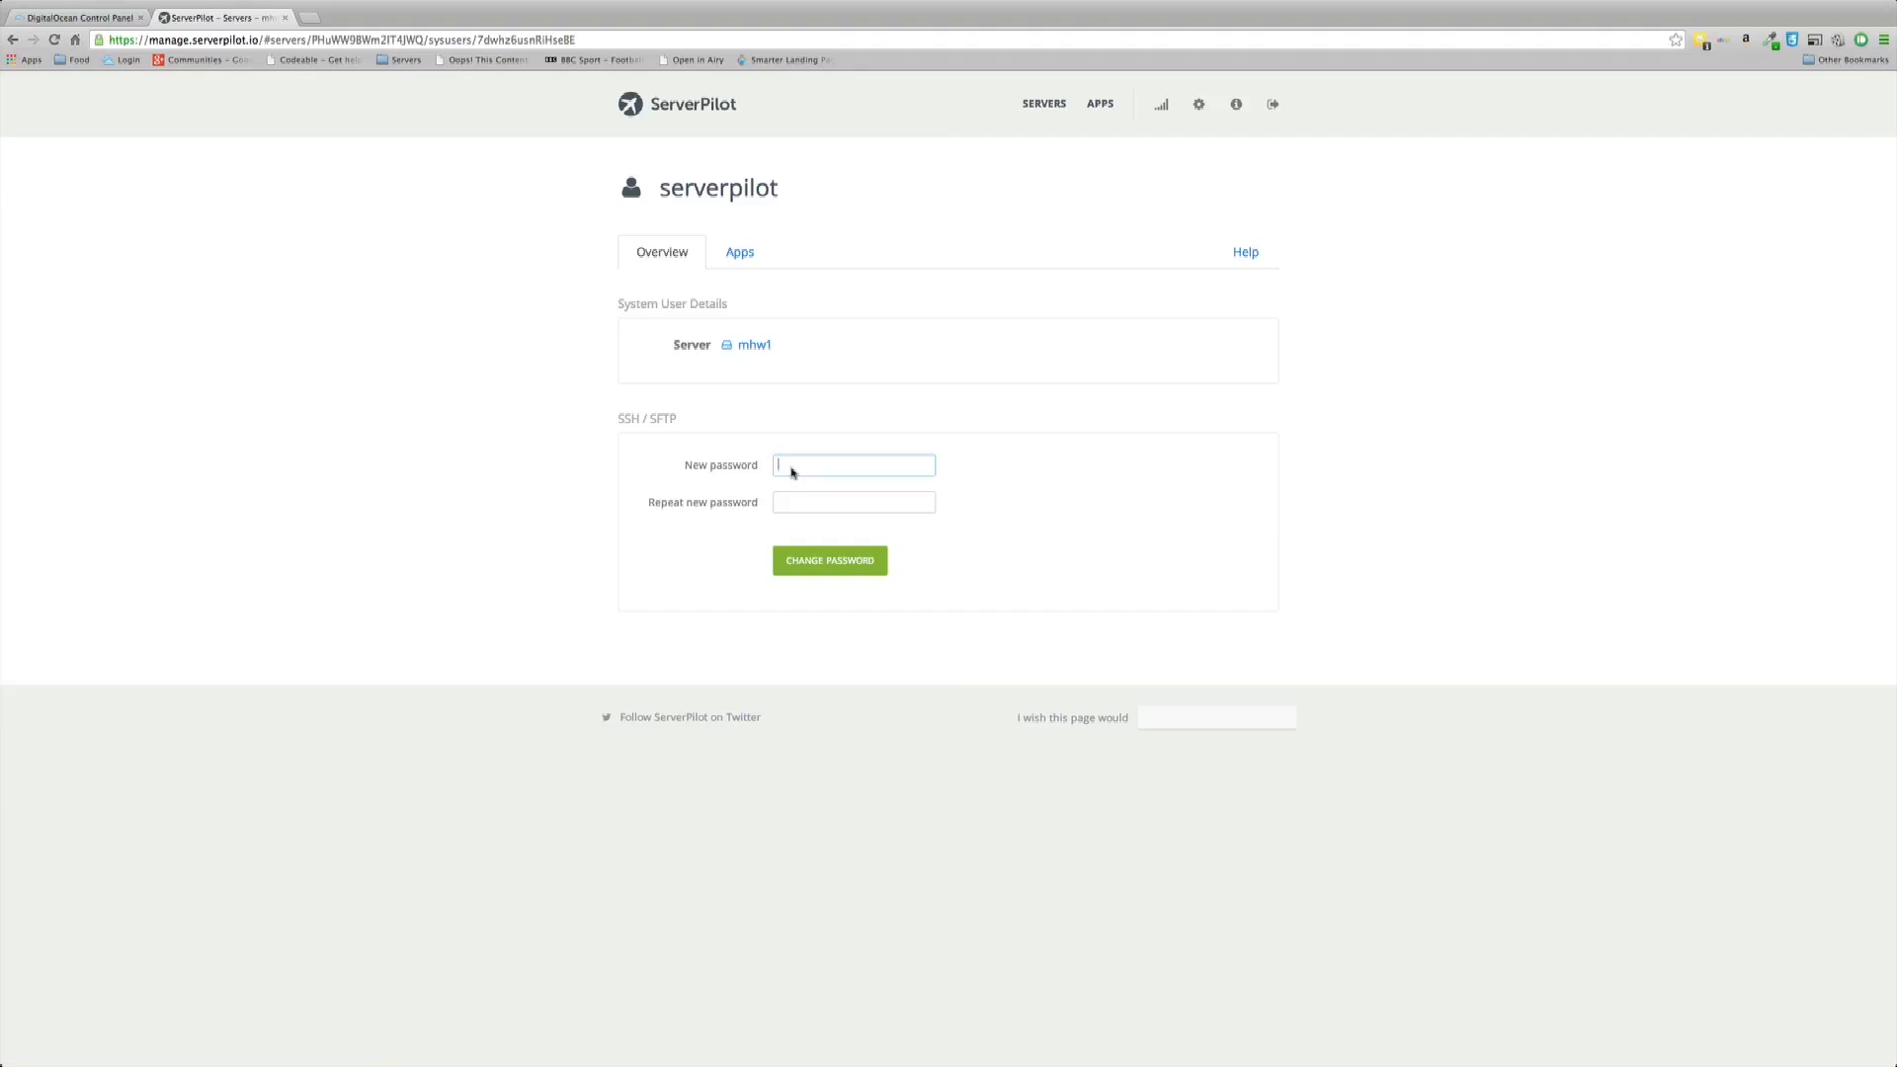
Step: Enter and repeat a new SSH/SFTP password for the serverpilot user, then save it
{"action": "type", "text": "••"}
{"action": "key", "text": "Tab"}
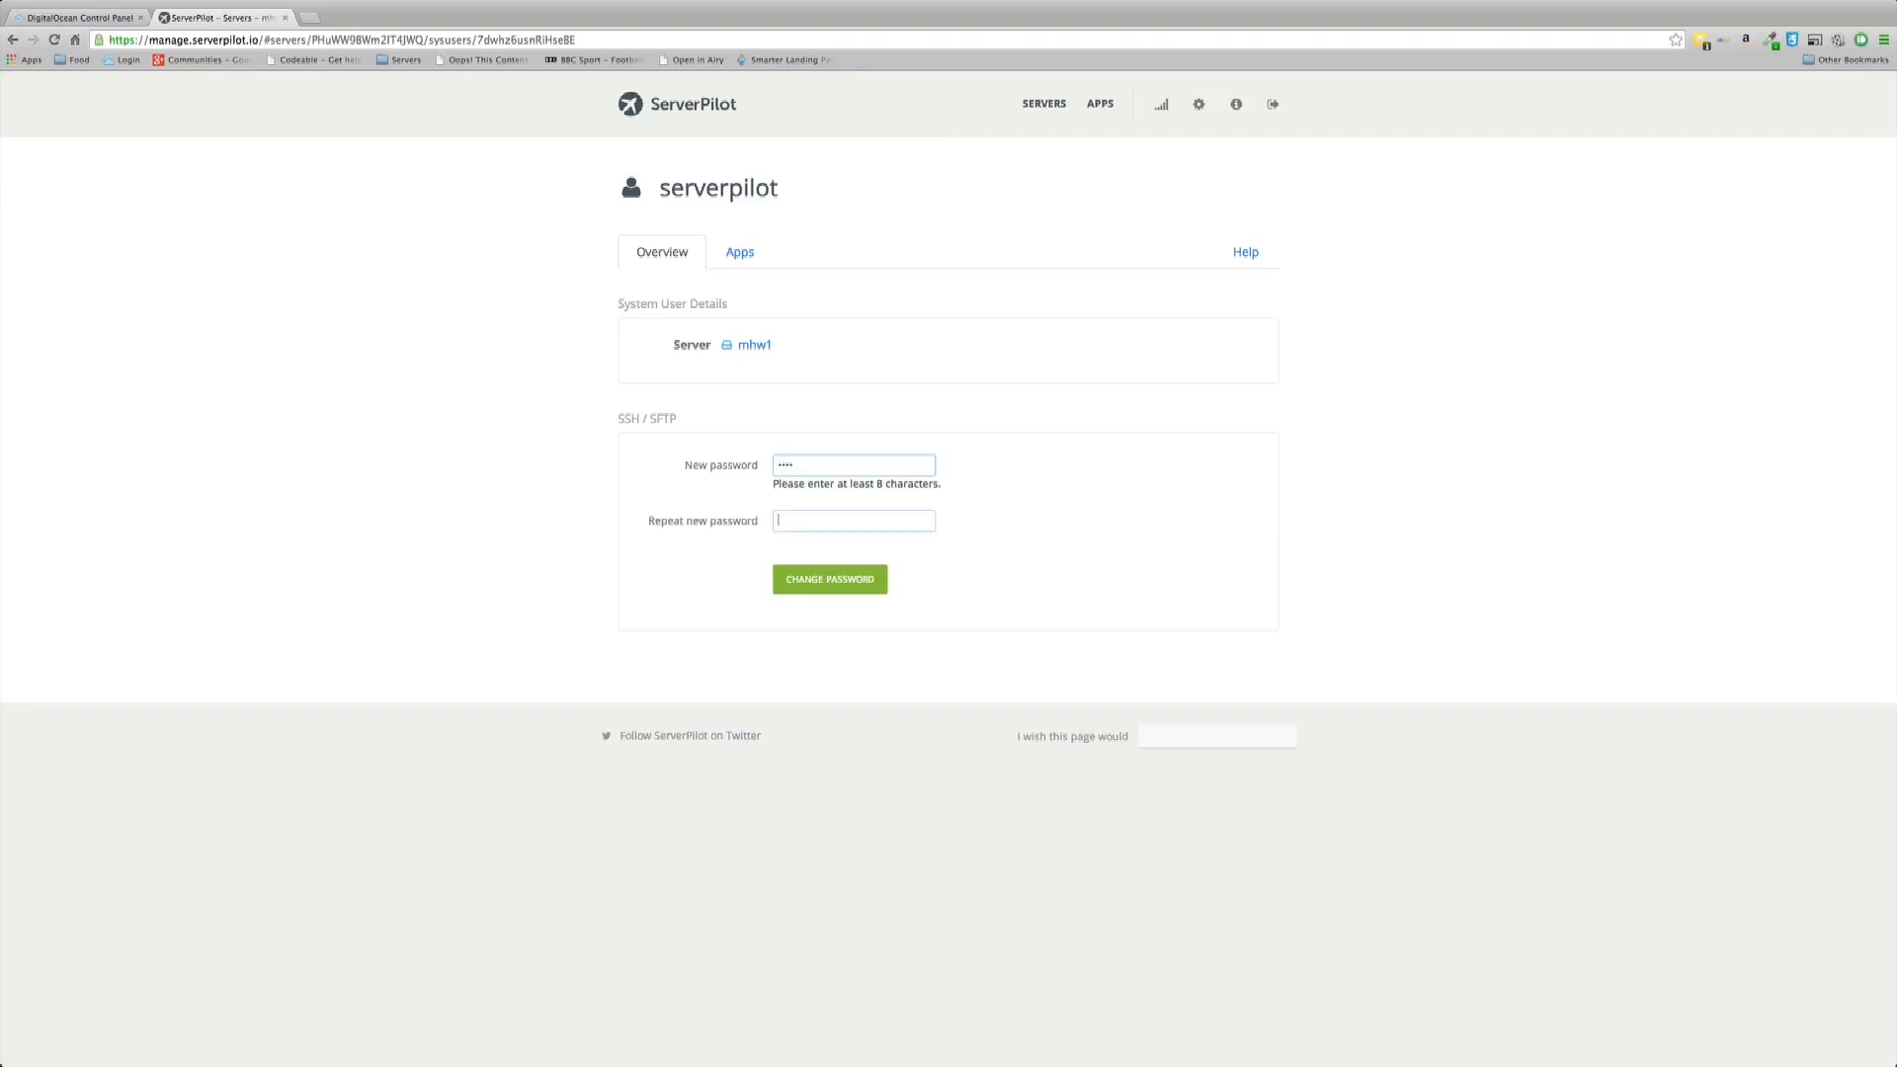
{"action": "type", "text": "••••"}
{"action": "key", "text": "shift+Tab"}
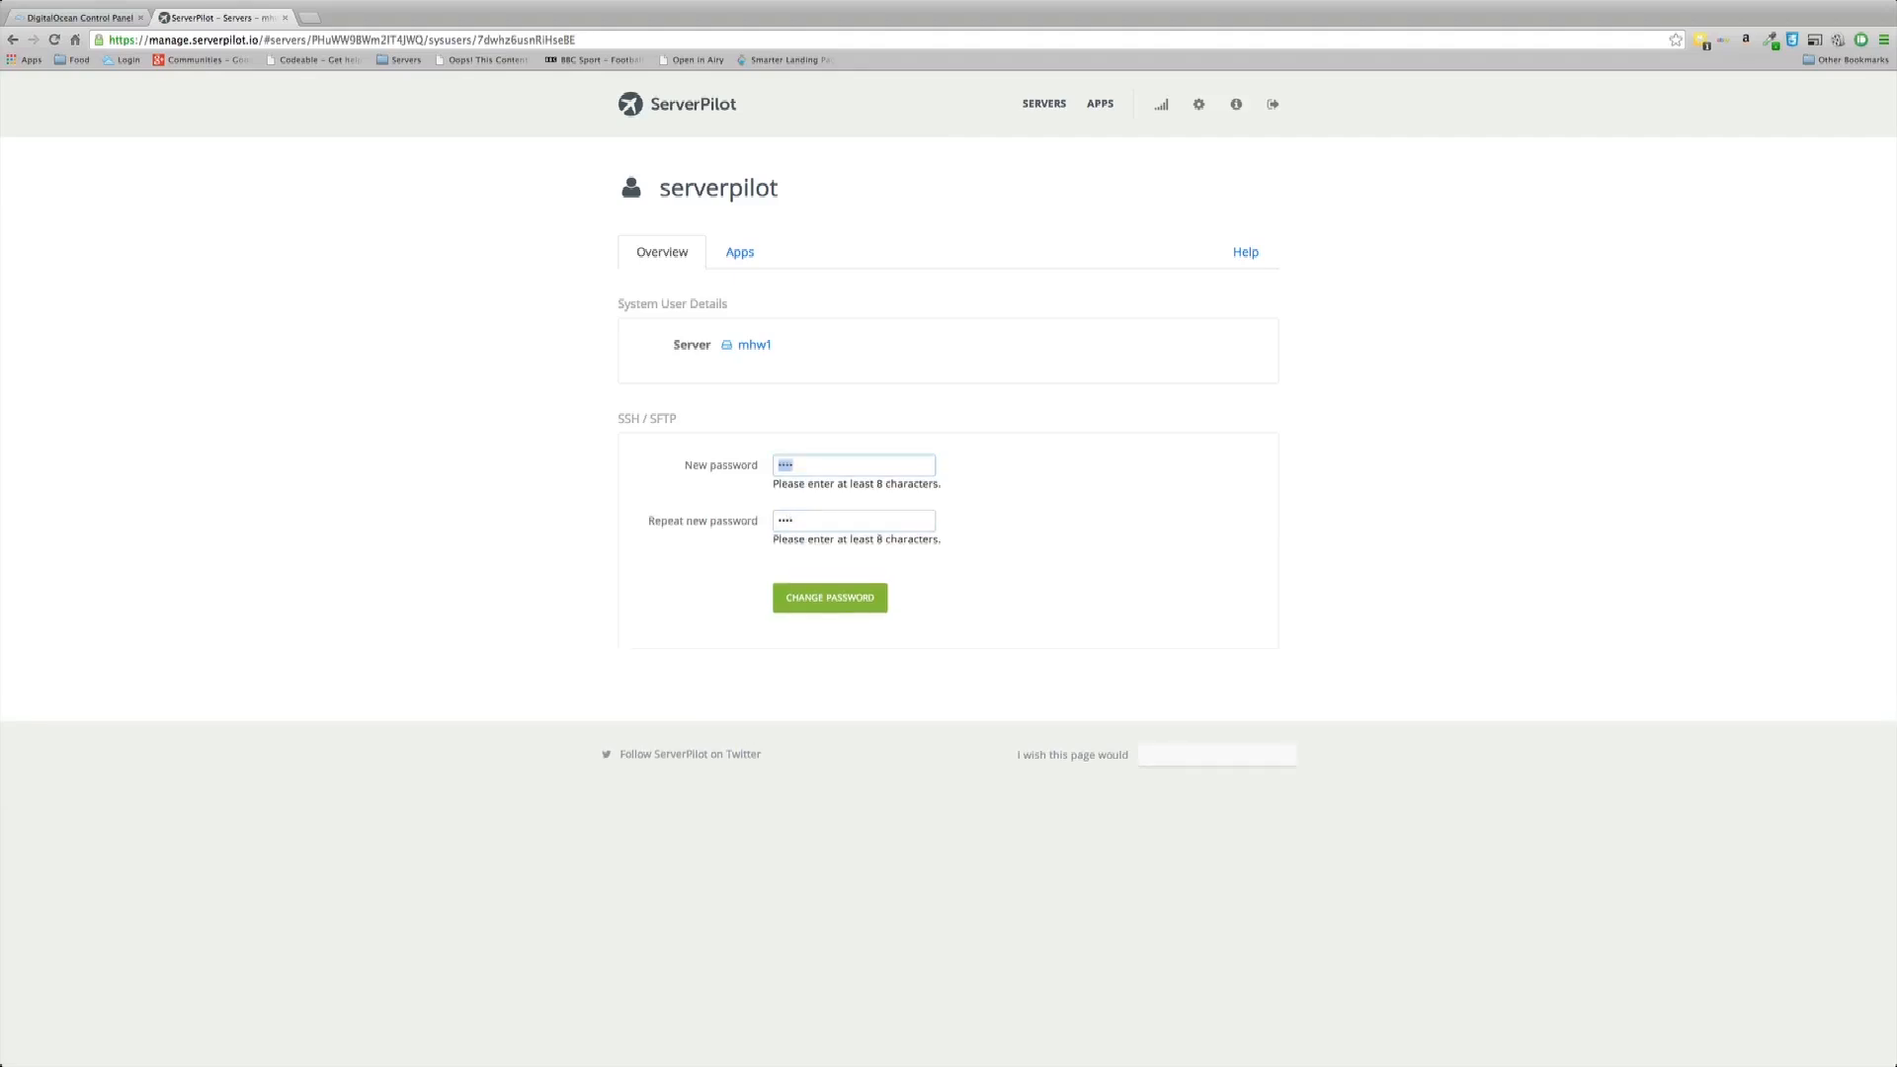
{"action": "type", "text": "•••••••••"}
{"action": "key", "text": "Tab"}
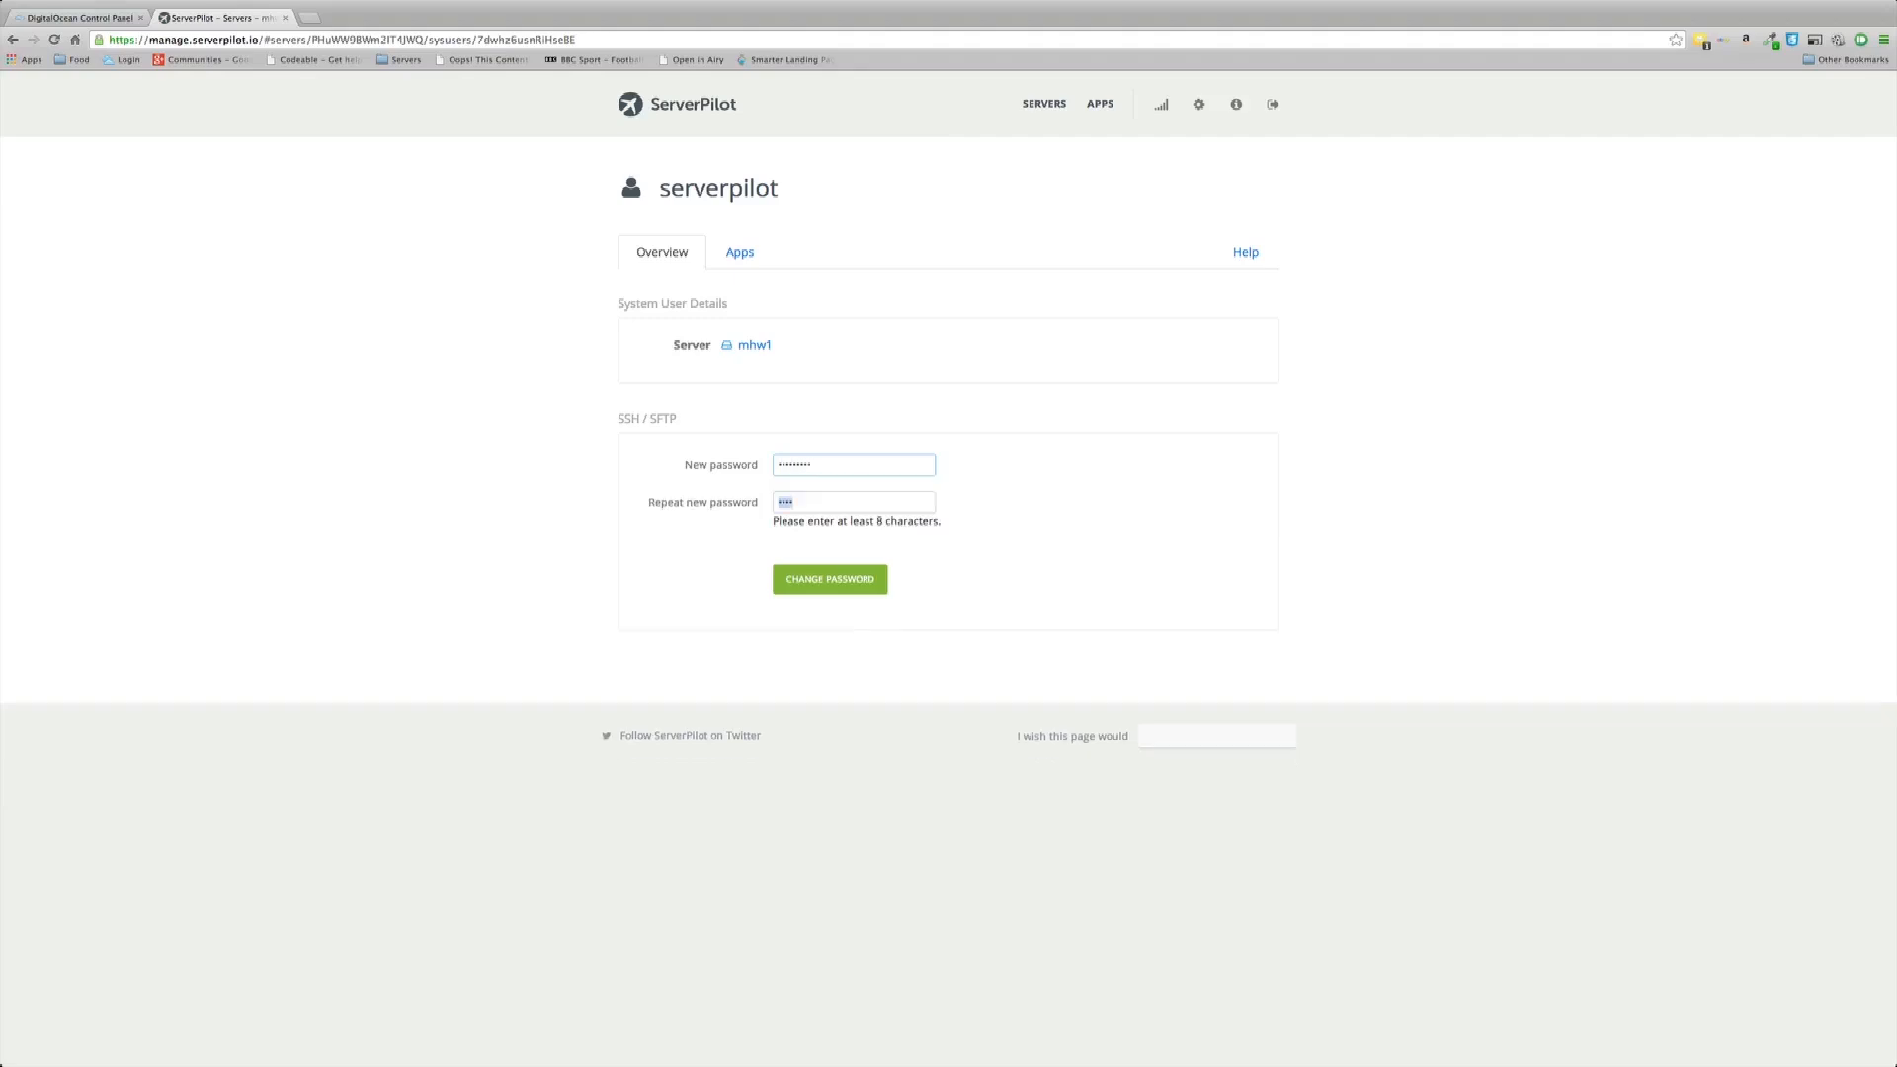
{"action": "type", "text": "•••••••••"}
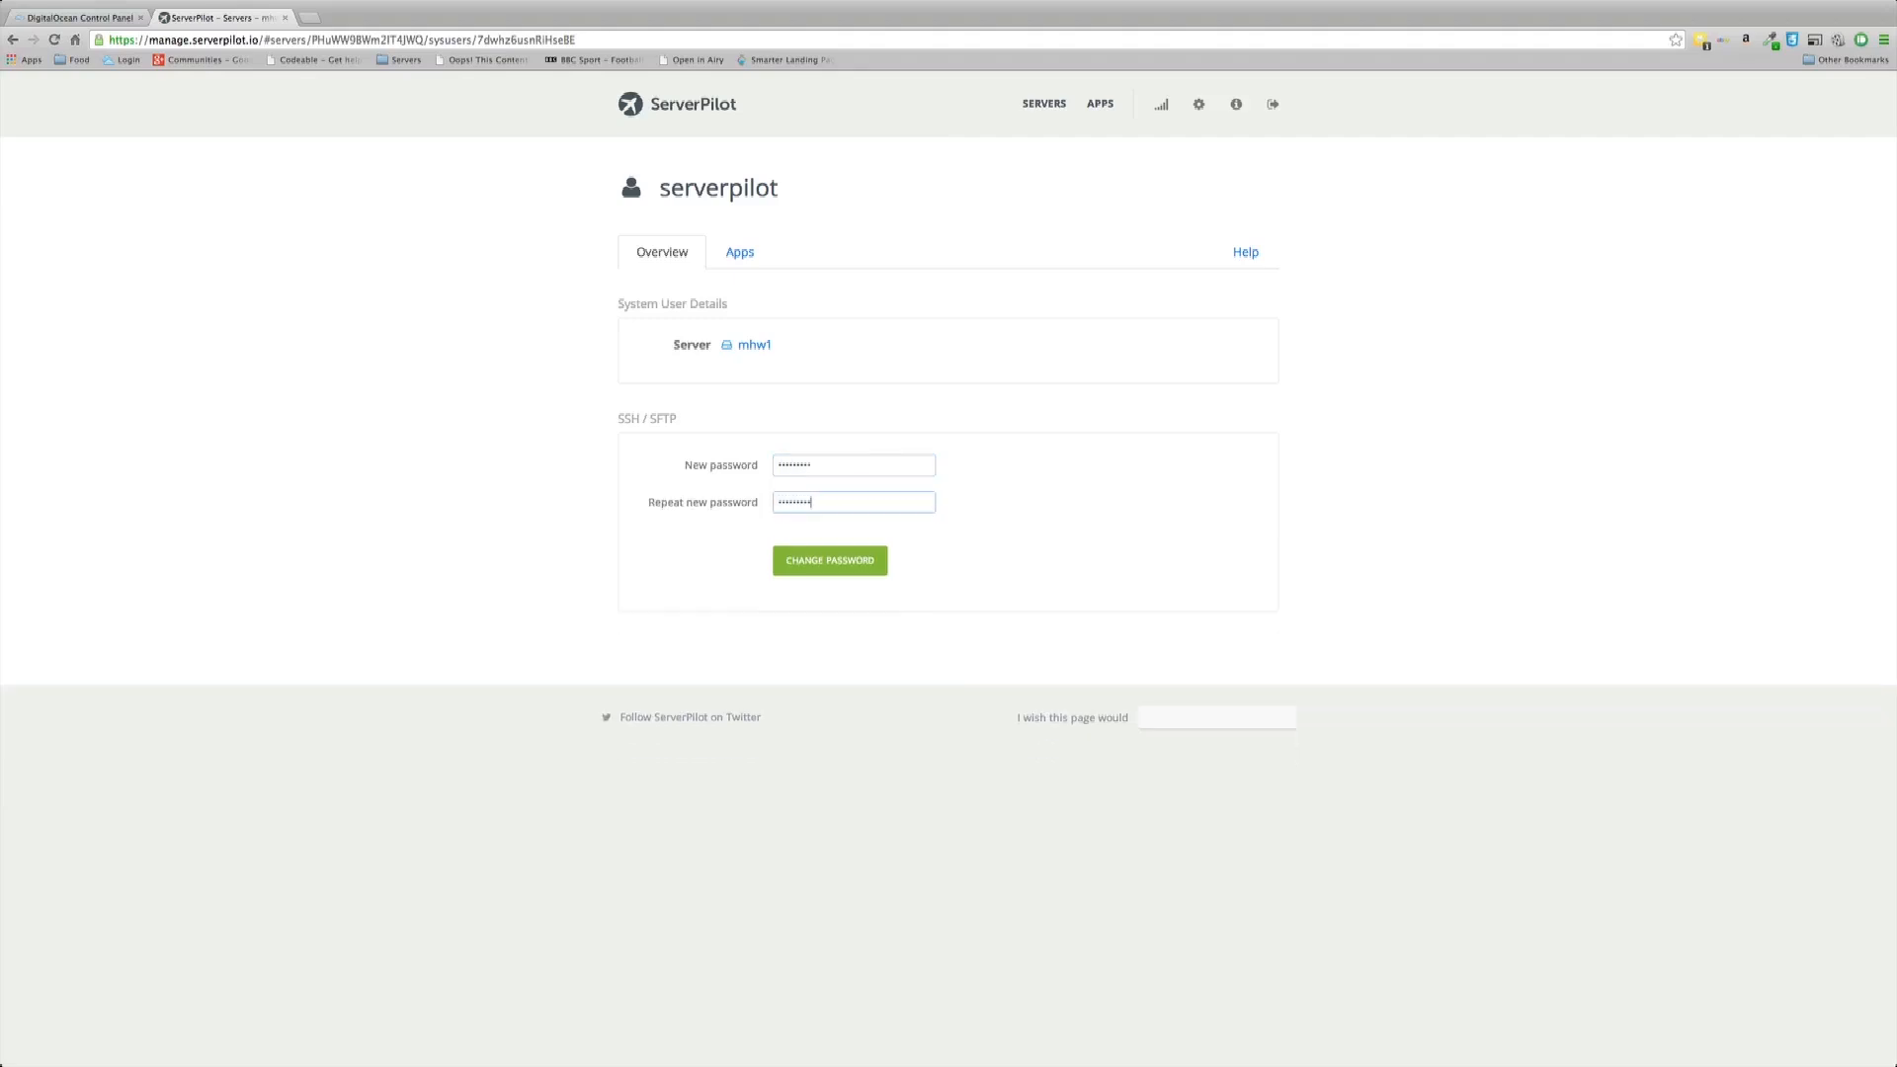
{"action": "left_click", "coordinate": [836, 562]}
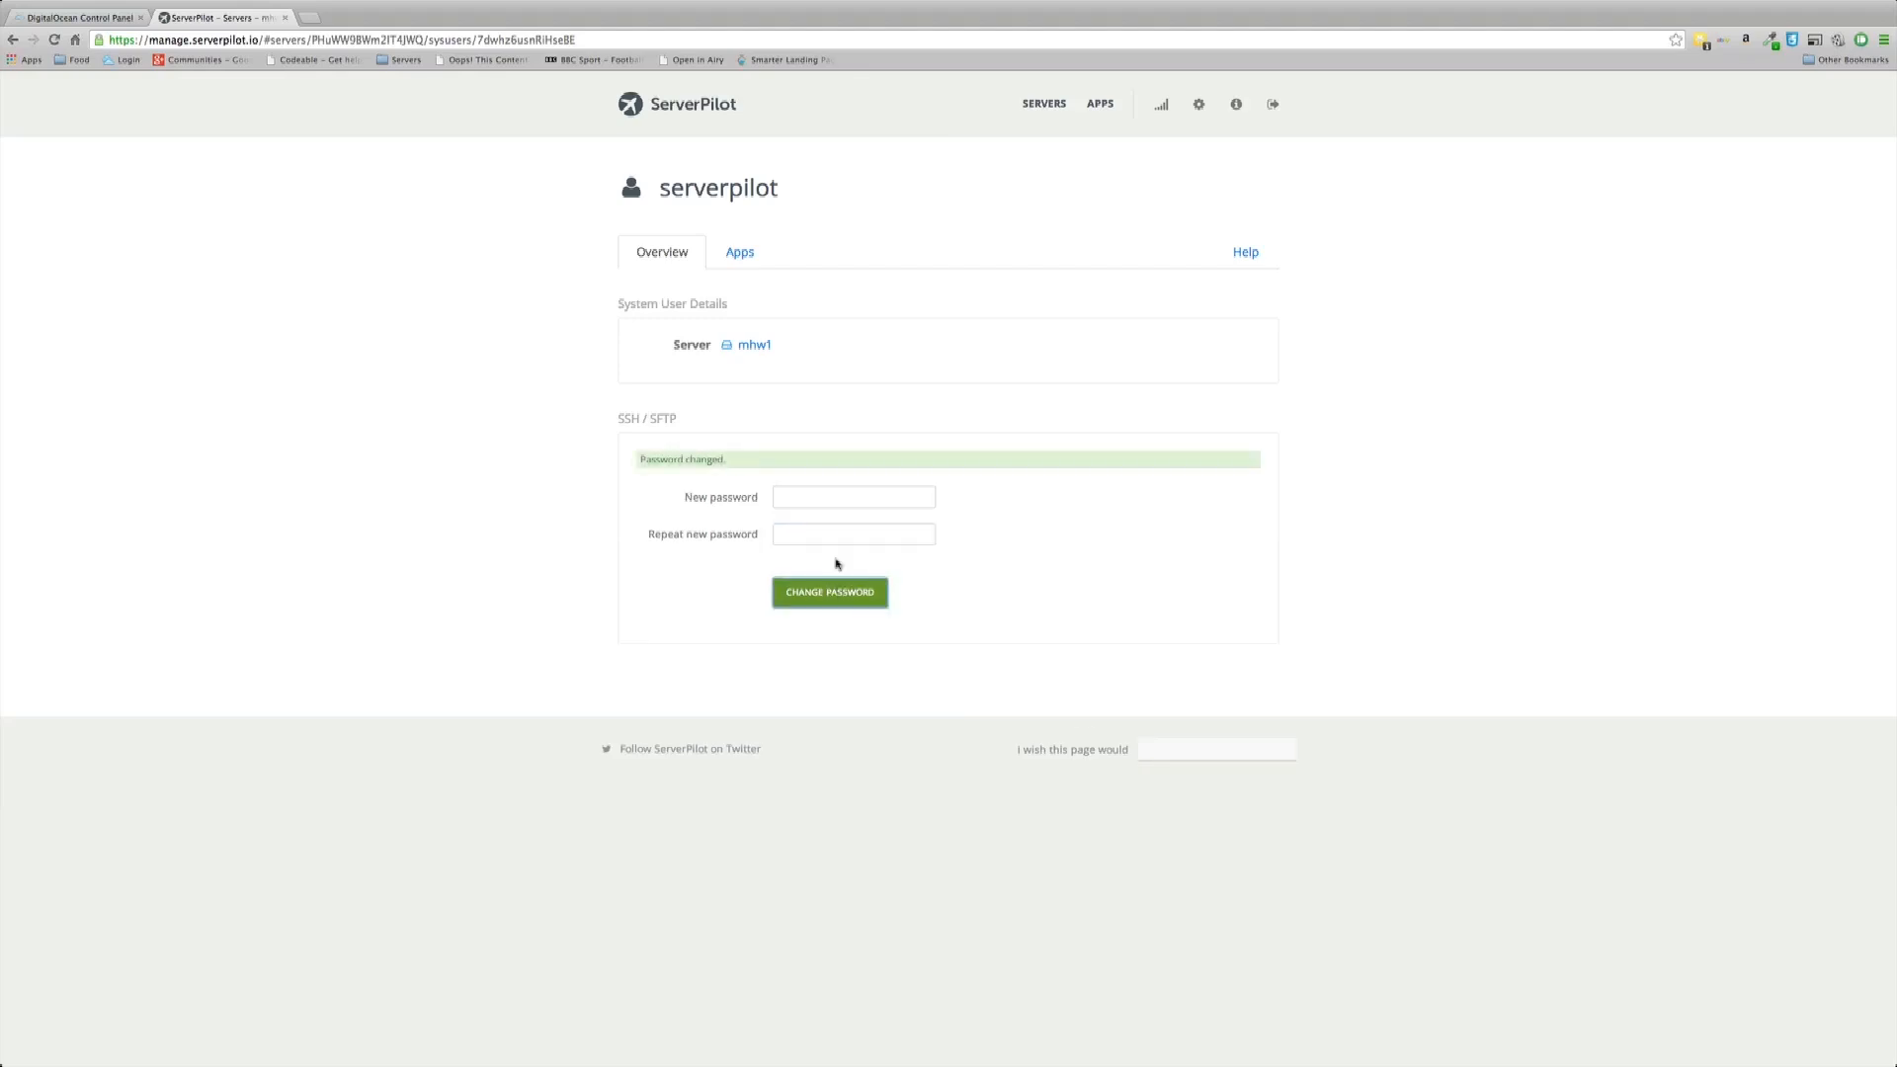
Step: Start a new Transmit favorite named 'serverpilottest', placing its form beside the droplet email
{"action": "mouse_move", "coordinate": [646, 1047]}
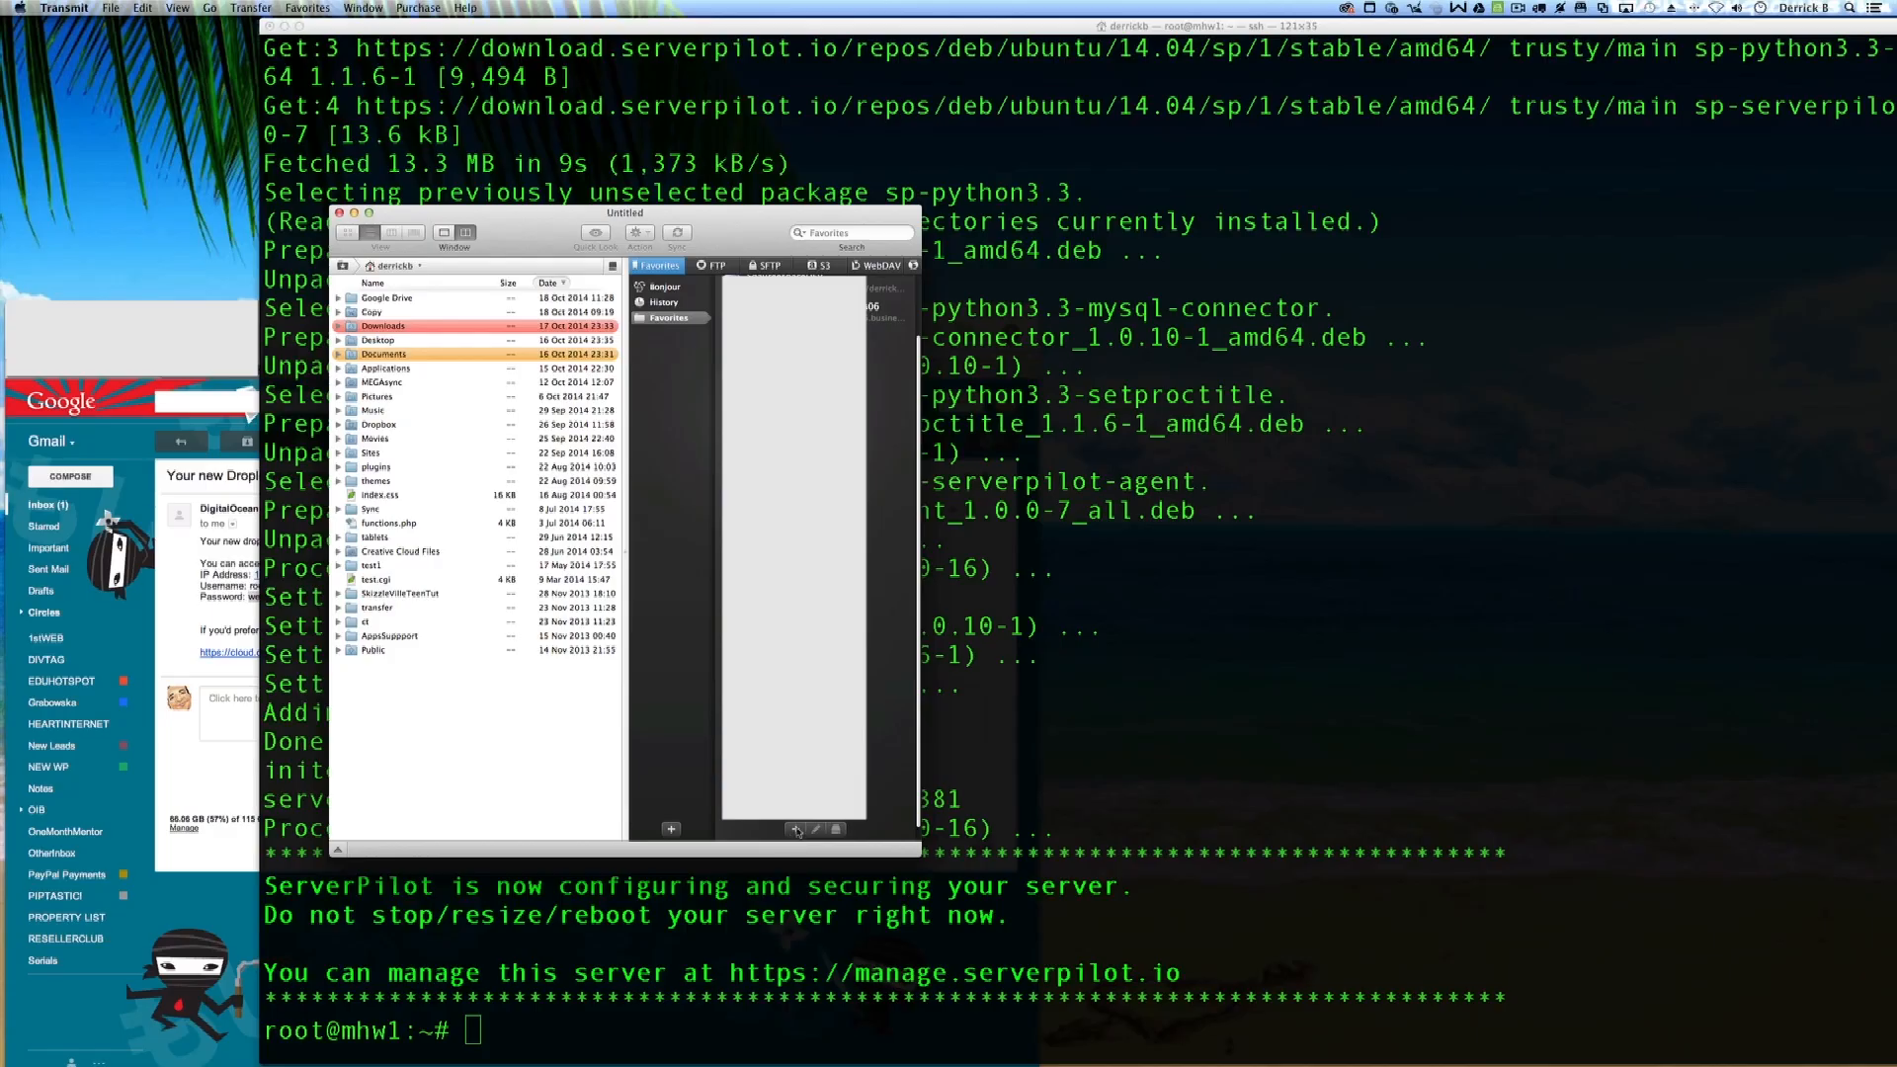
{"action": "left_click", "coordinate": [797, 830]}
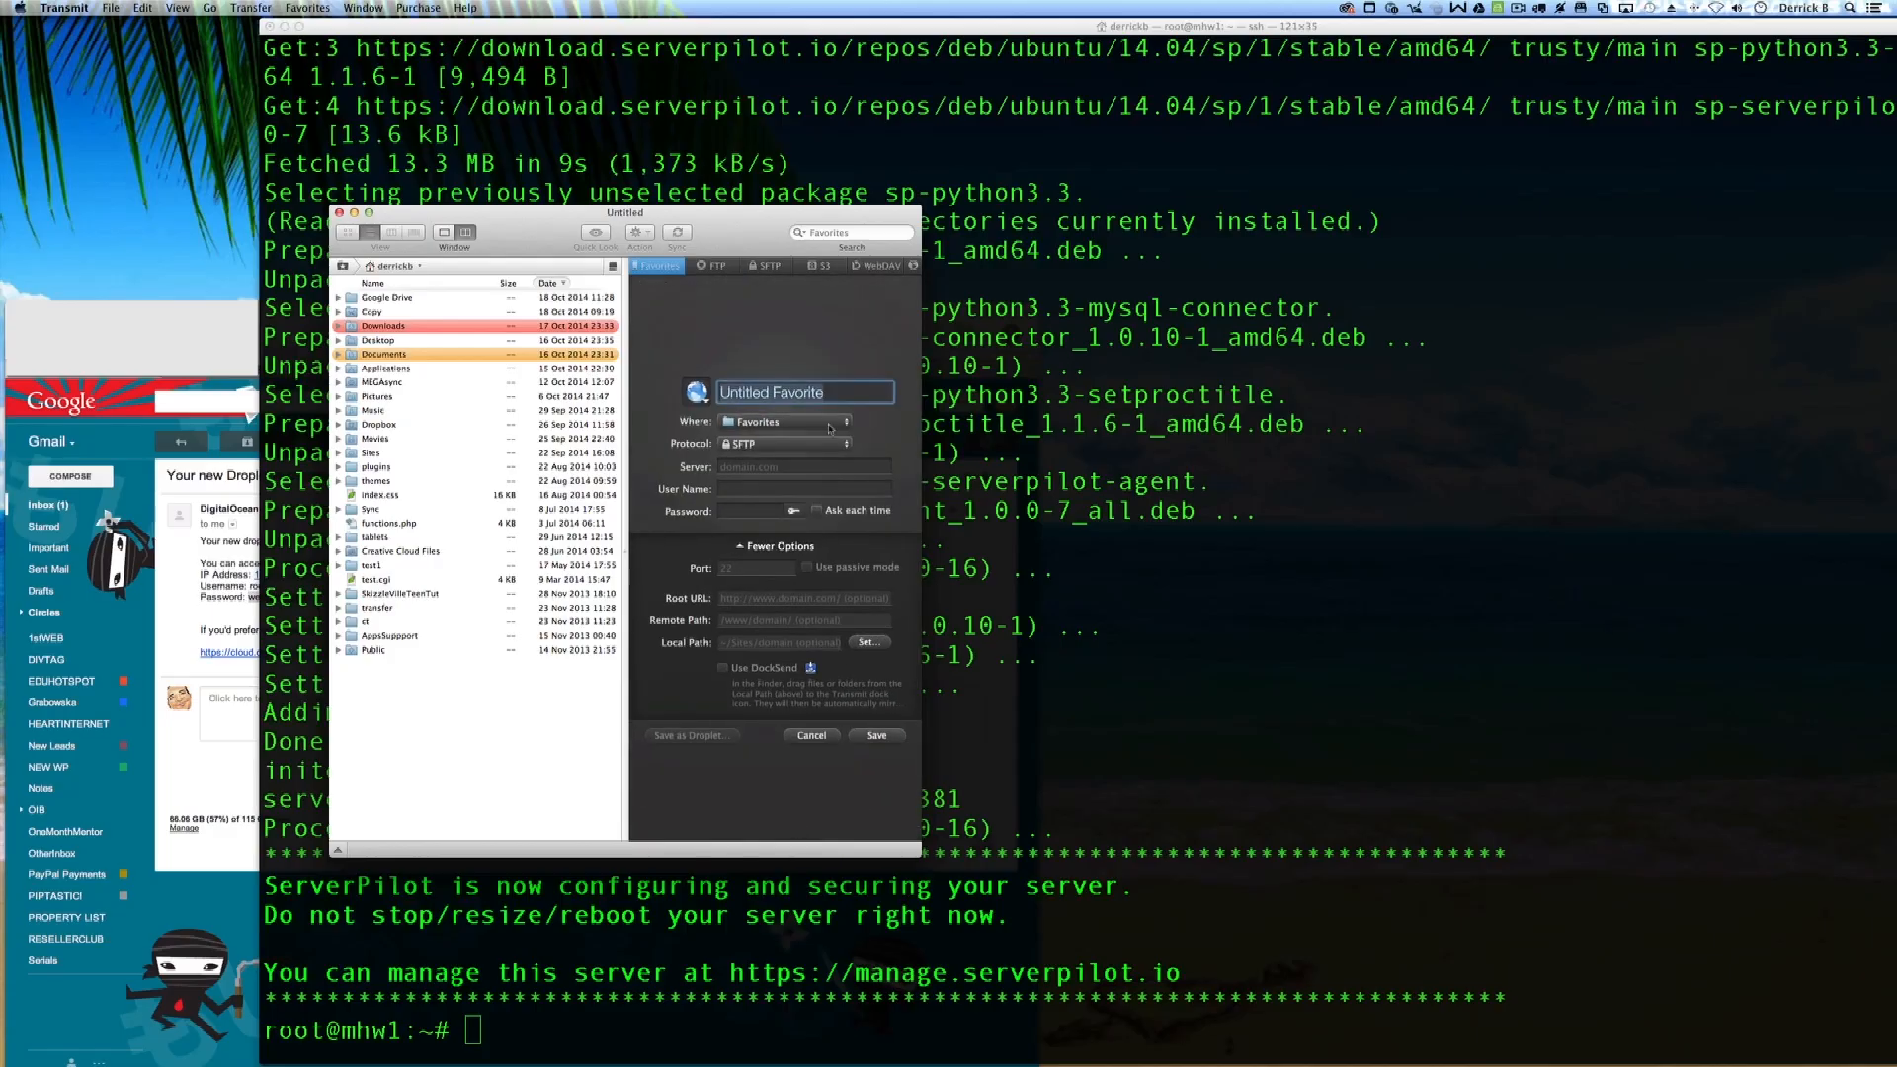
{"action": "type", "text": "ser"}
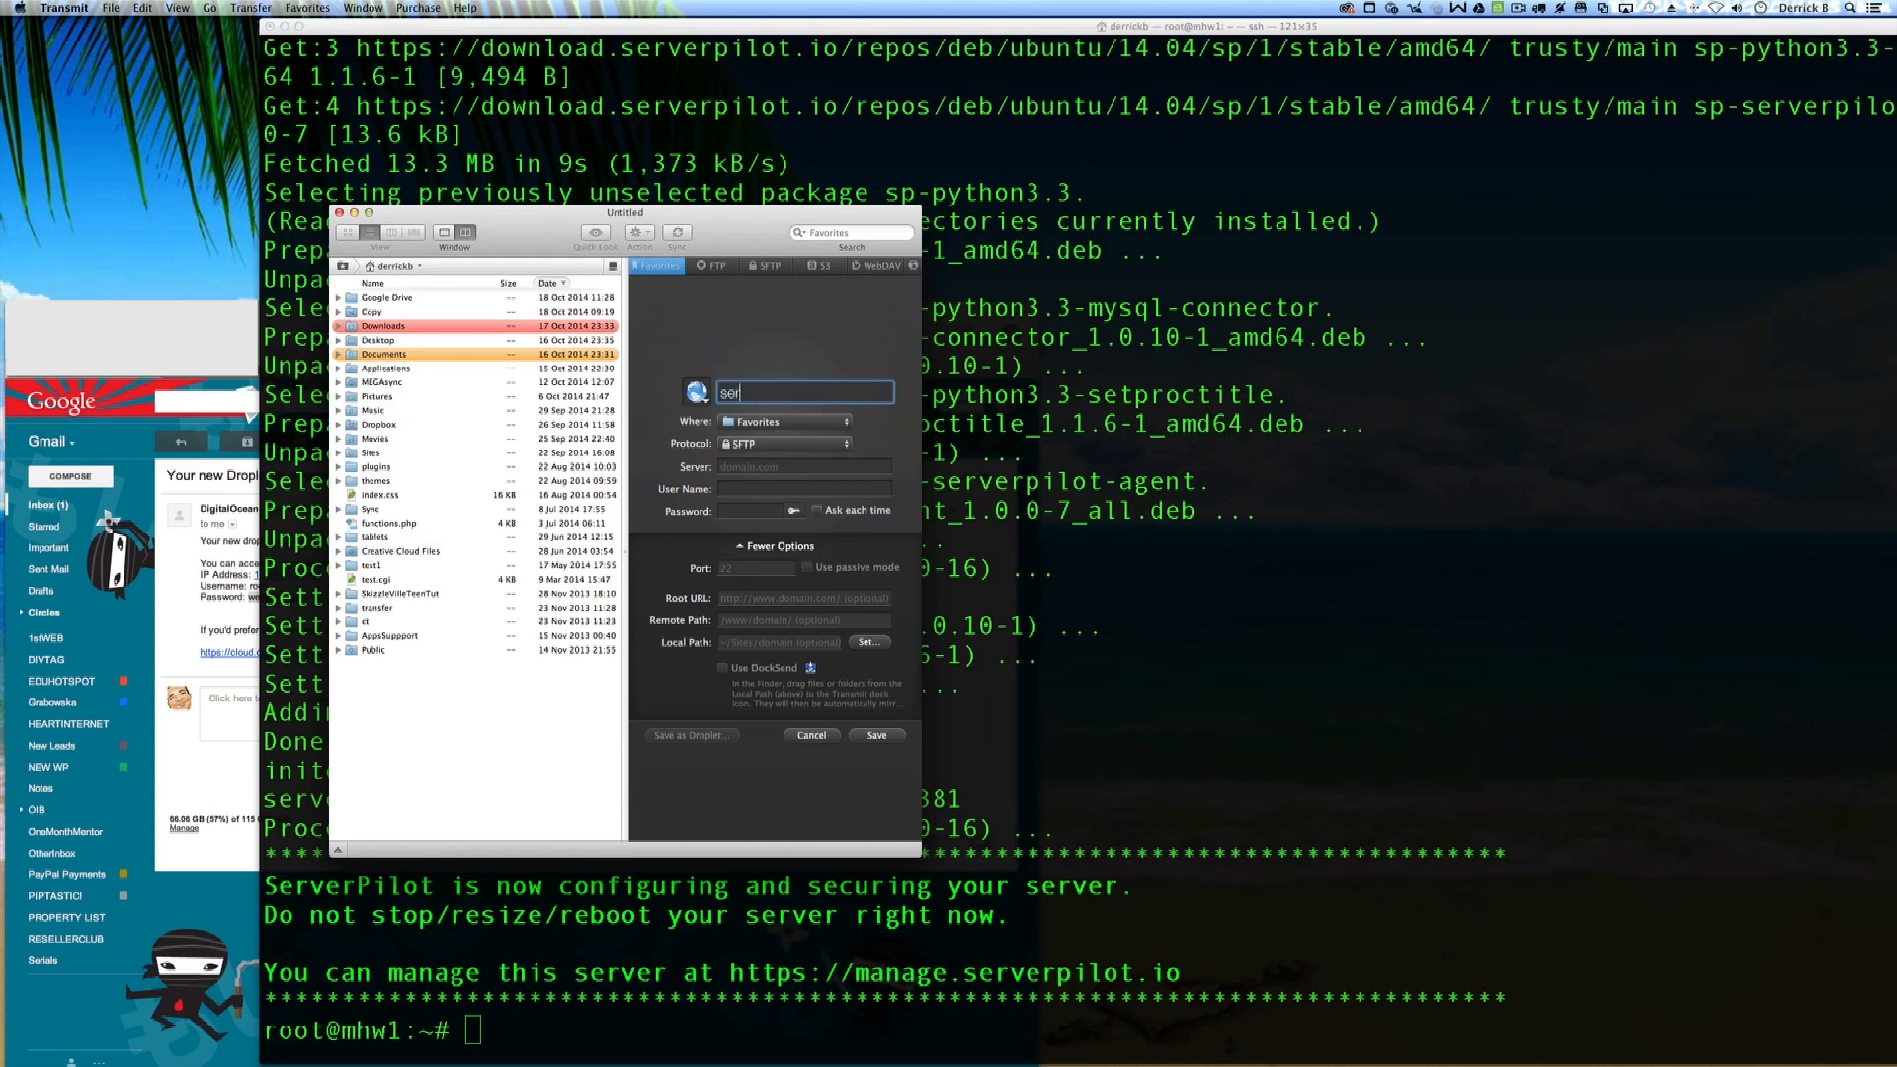
{"action": "type", "text": "verpilottest"}
{"action": "left_click", "coordinate": [758, 469]}
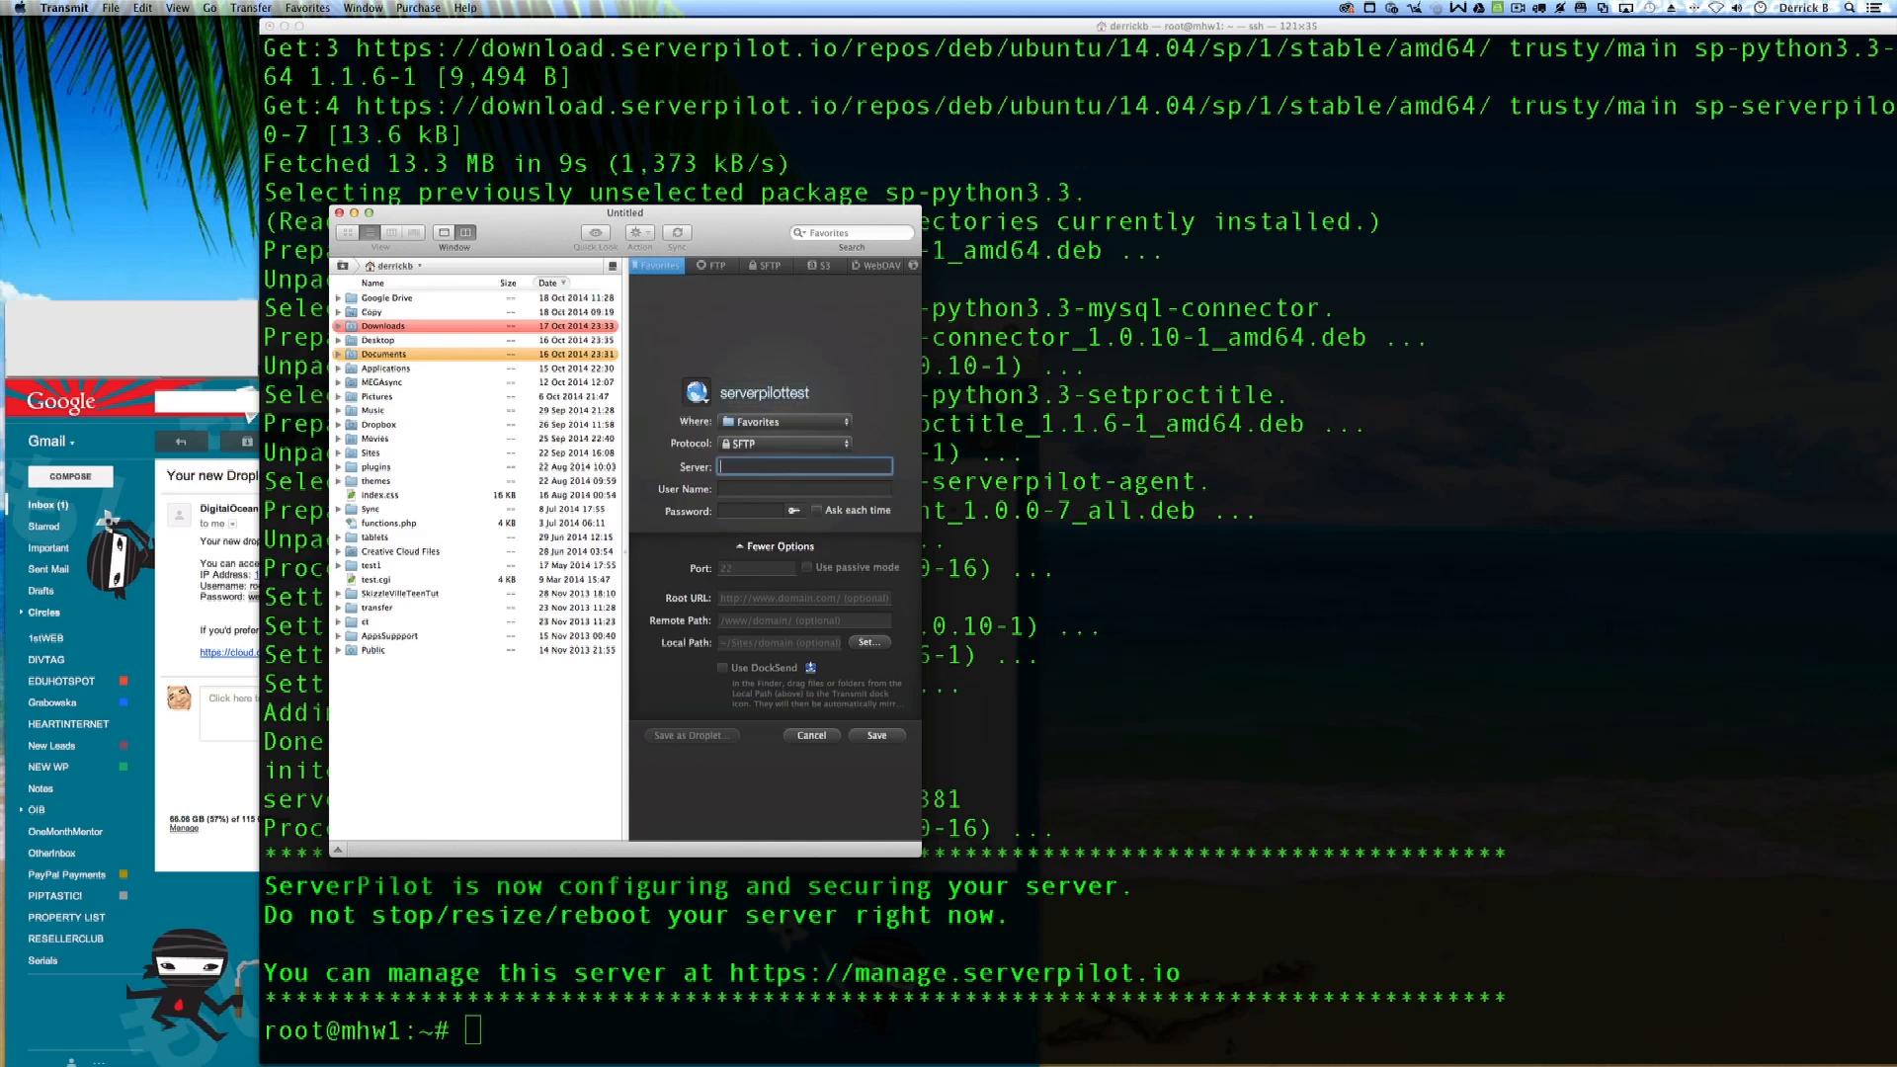
{"action": "key", "text": "super+Tab"}
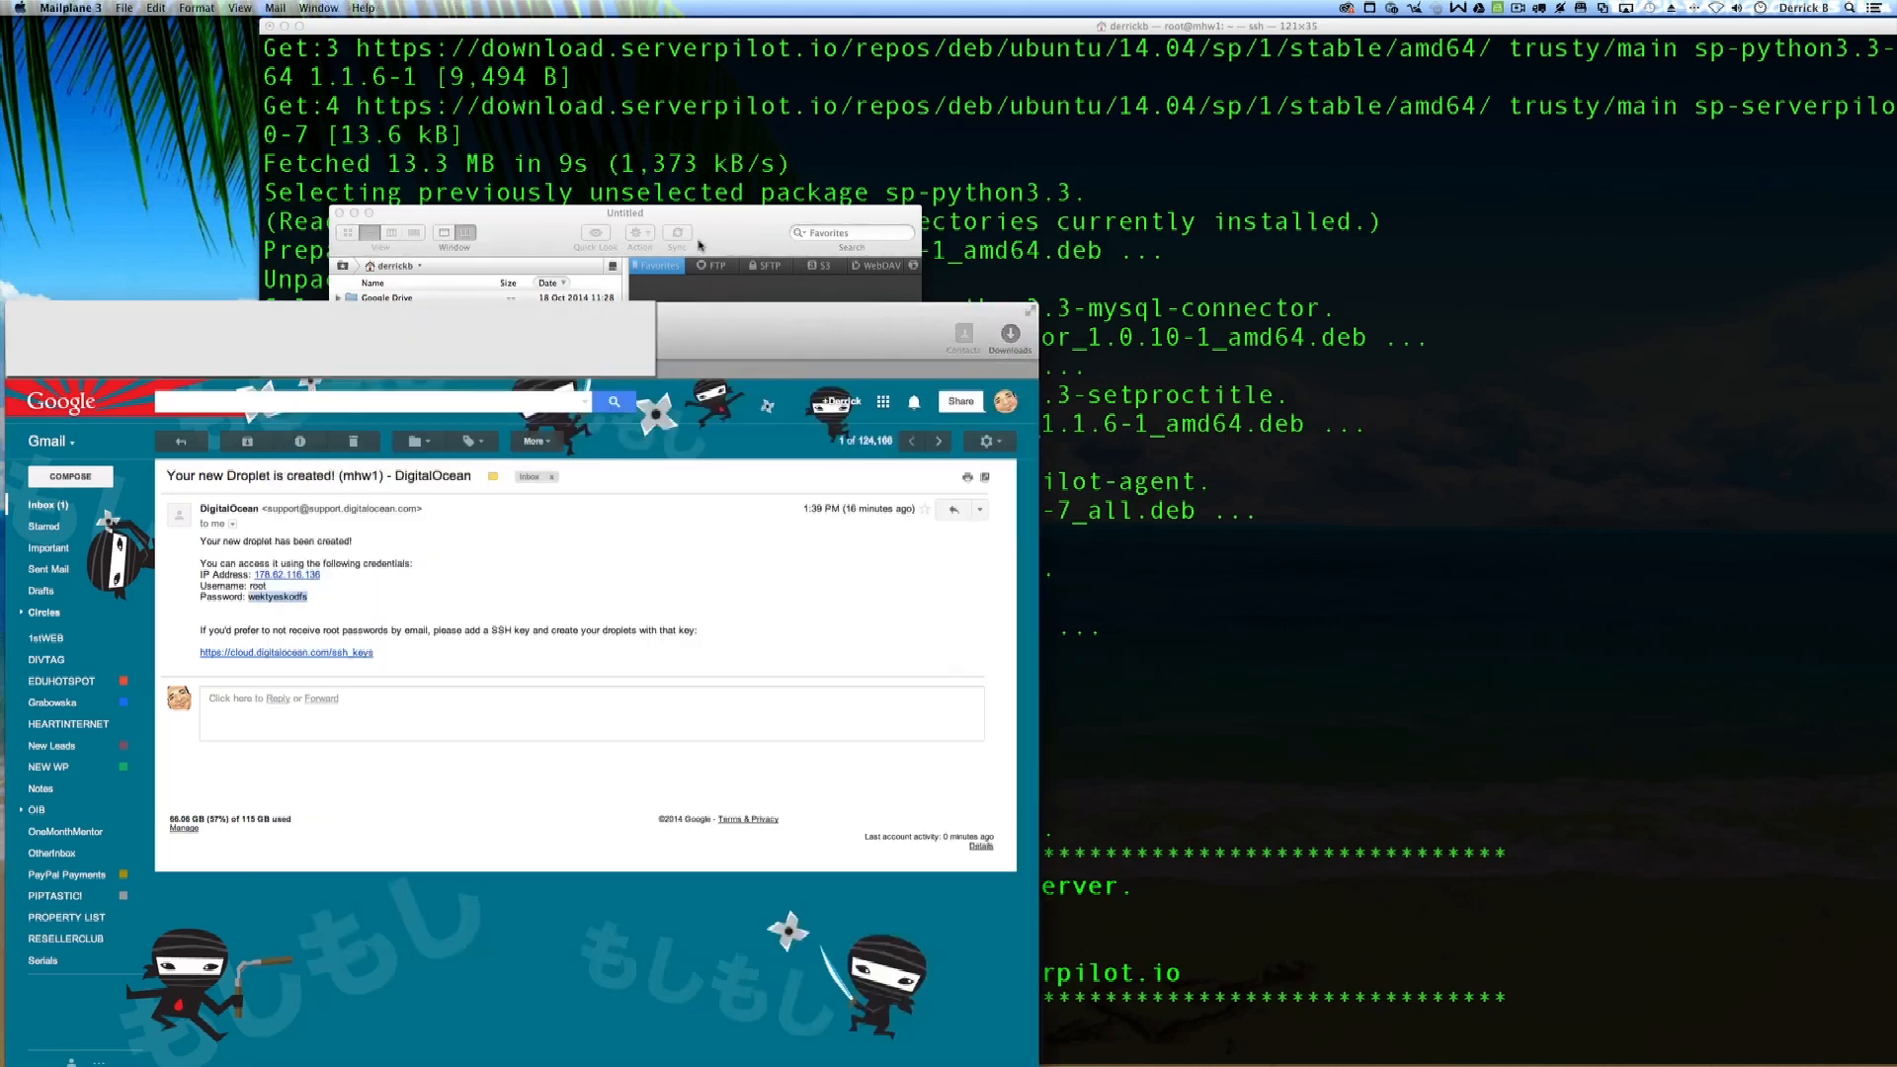
{"action": "left_click_drag", "start_coordinate": [700, 244], "coordinate": [1163, 366]}
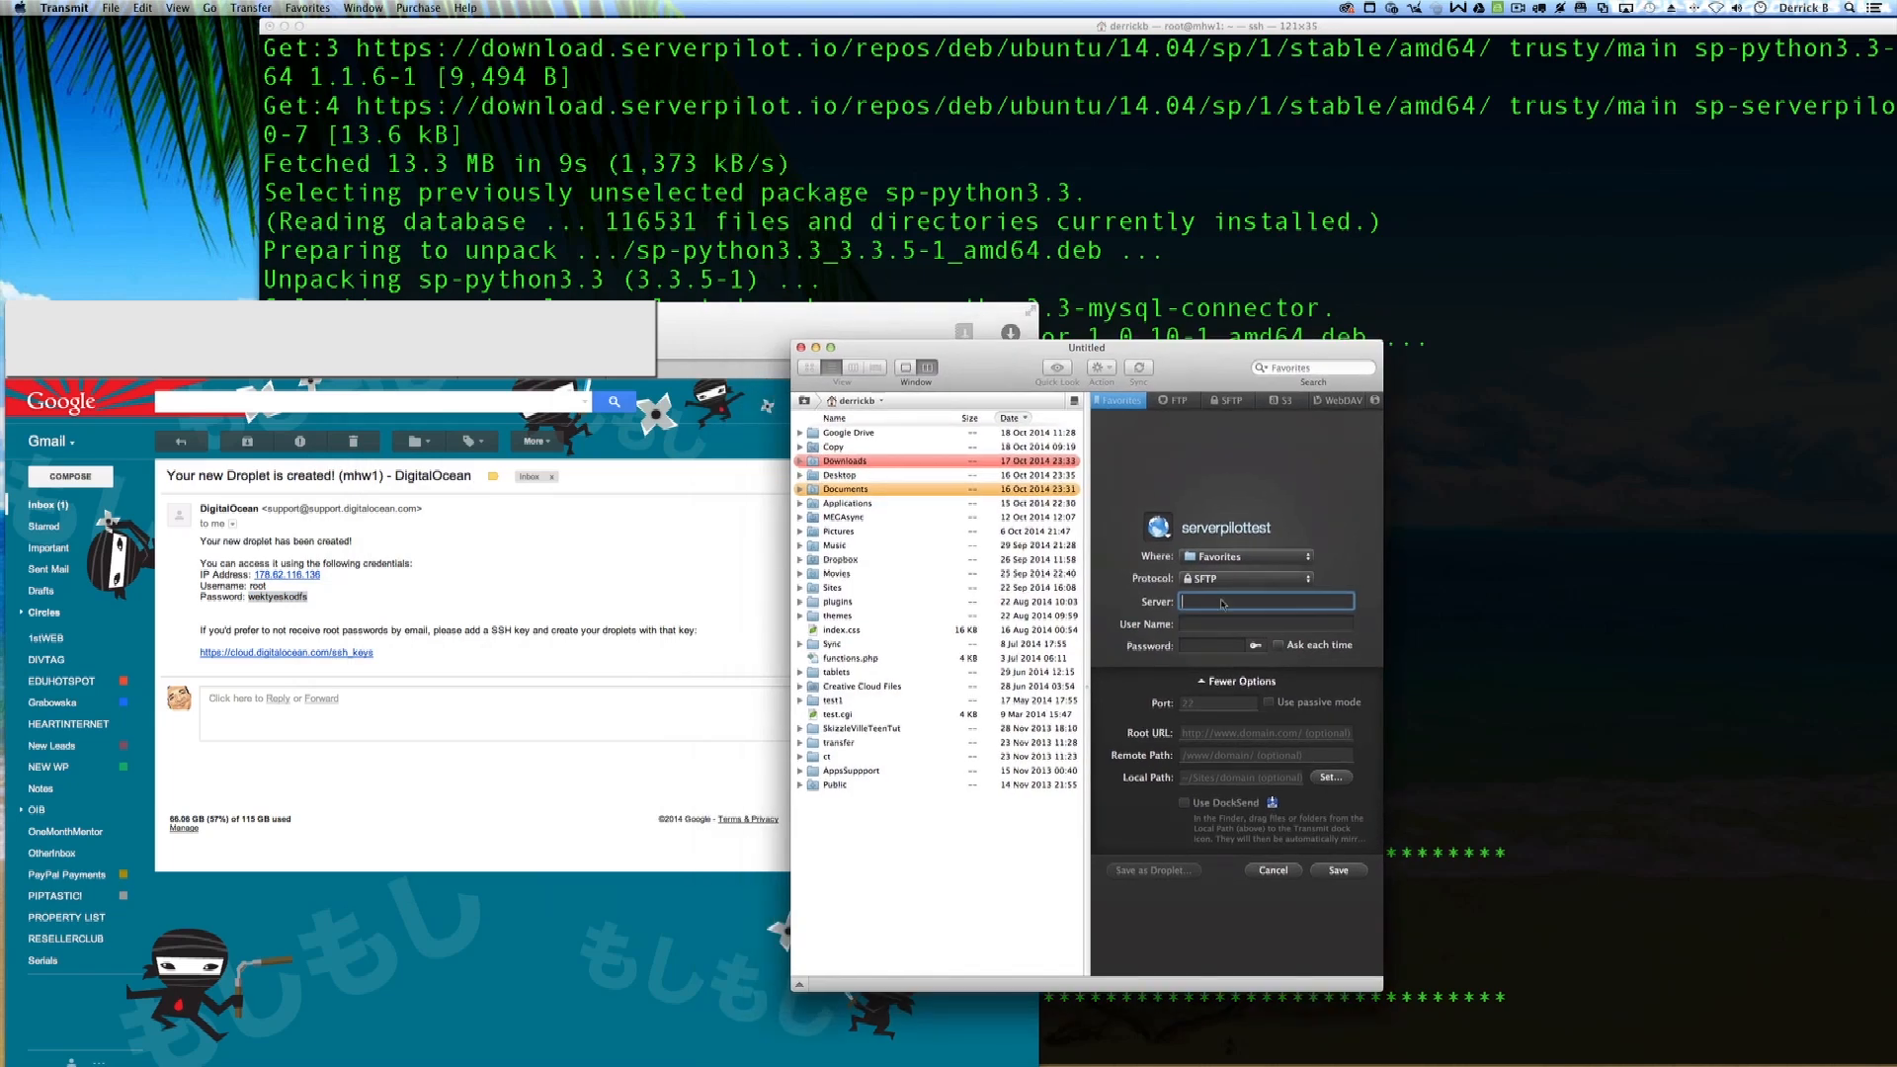
Step: Enter server 178.62.116.136 and user name serverpilot, then save the favorite
{"action": "type", "text": "178.6"}
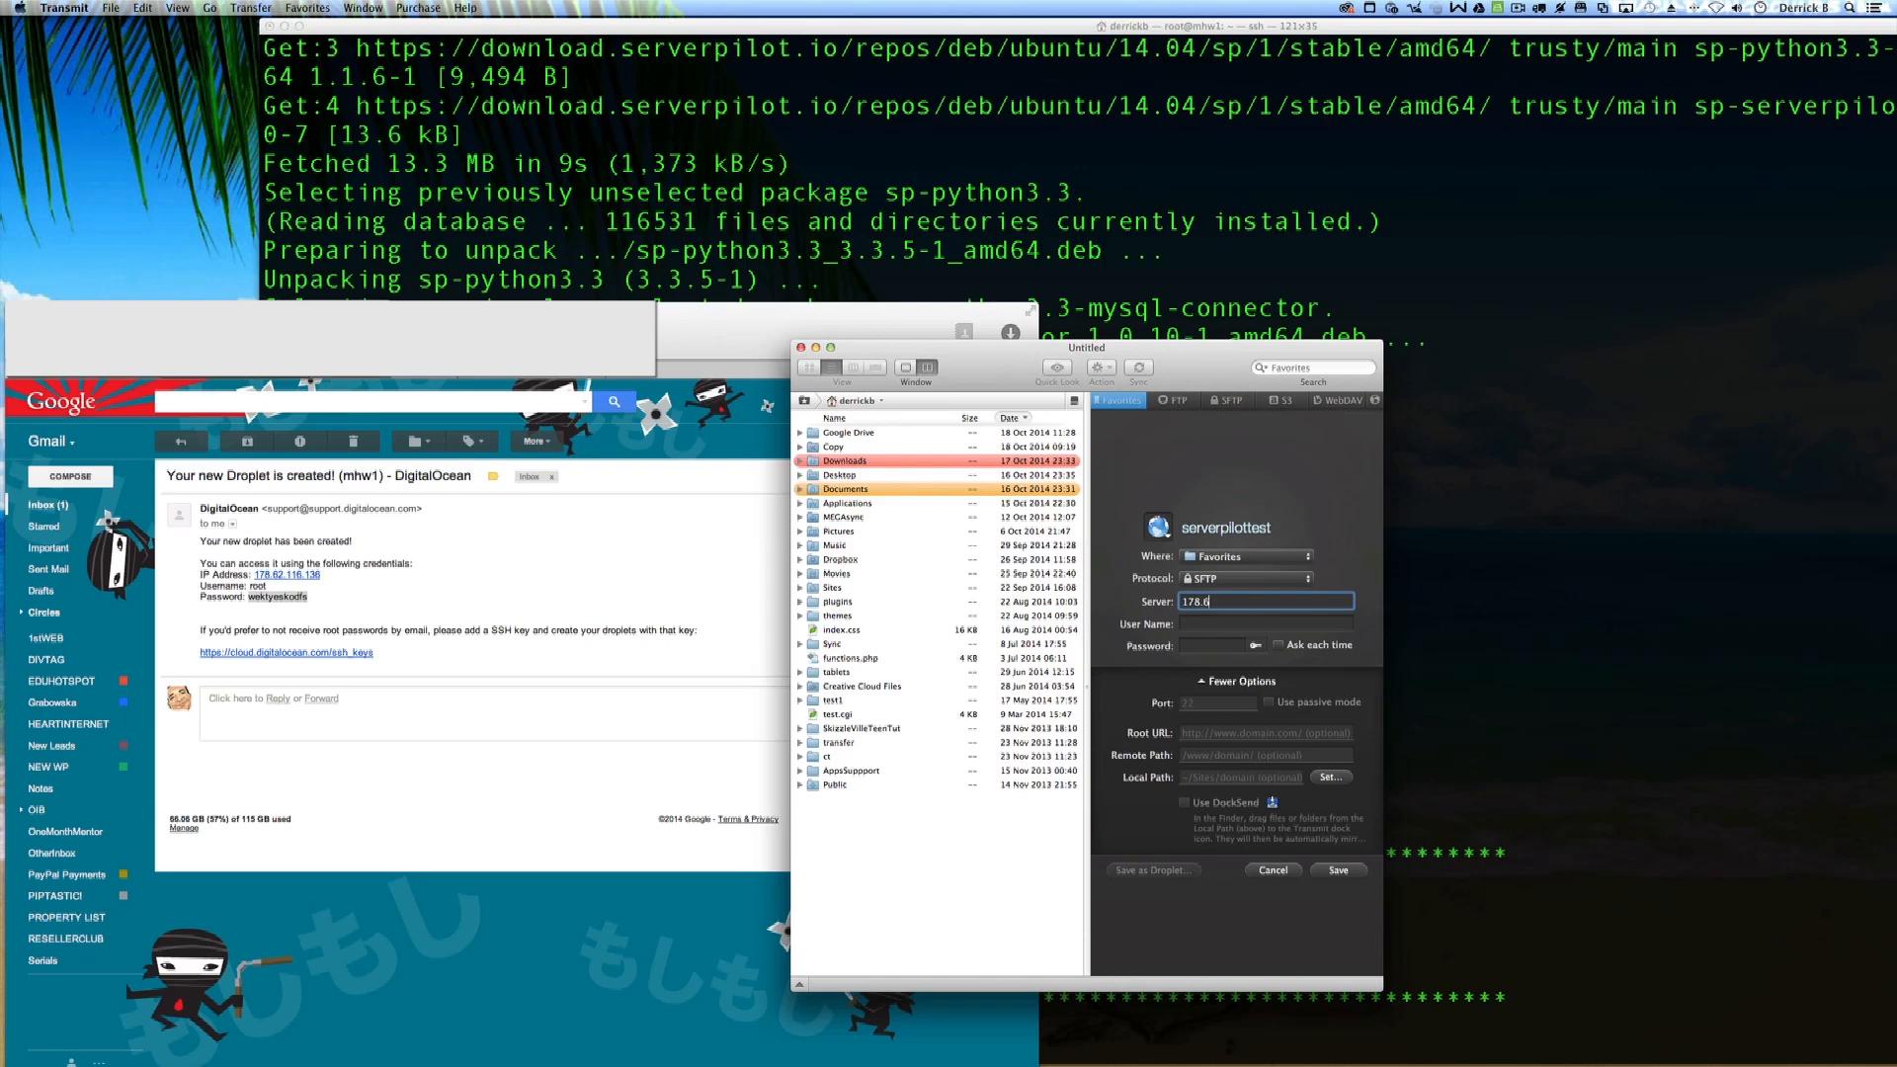
{"action": "type", "text": "2.116.136"}
{"action": "key", "text": "Tab"}
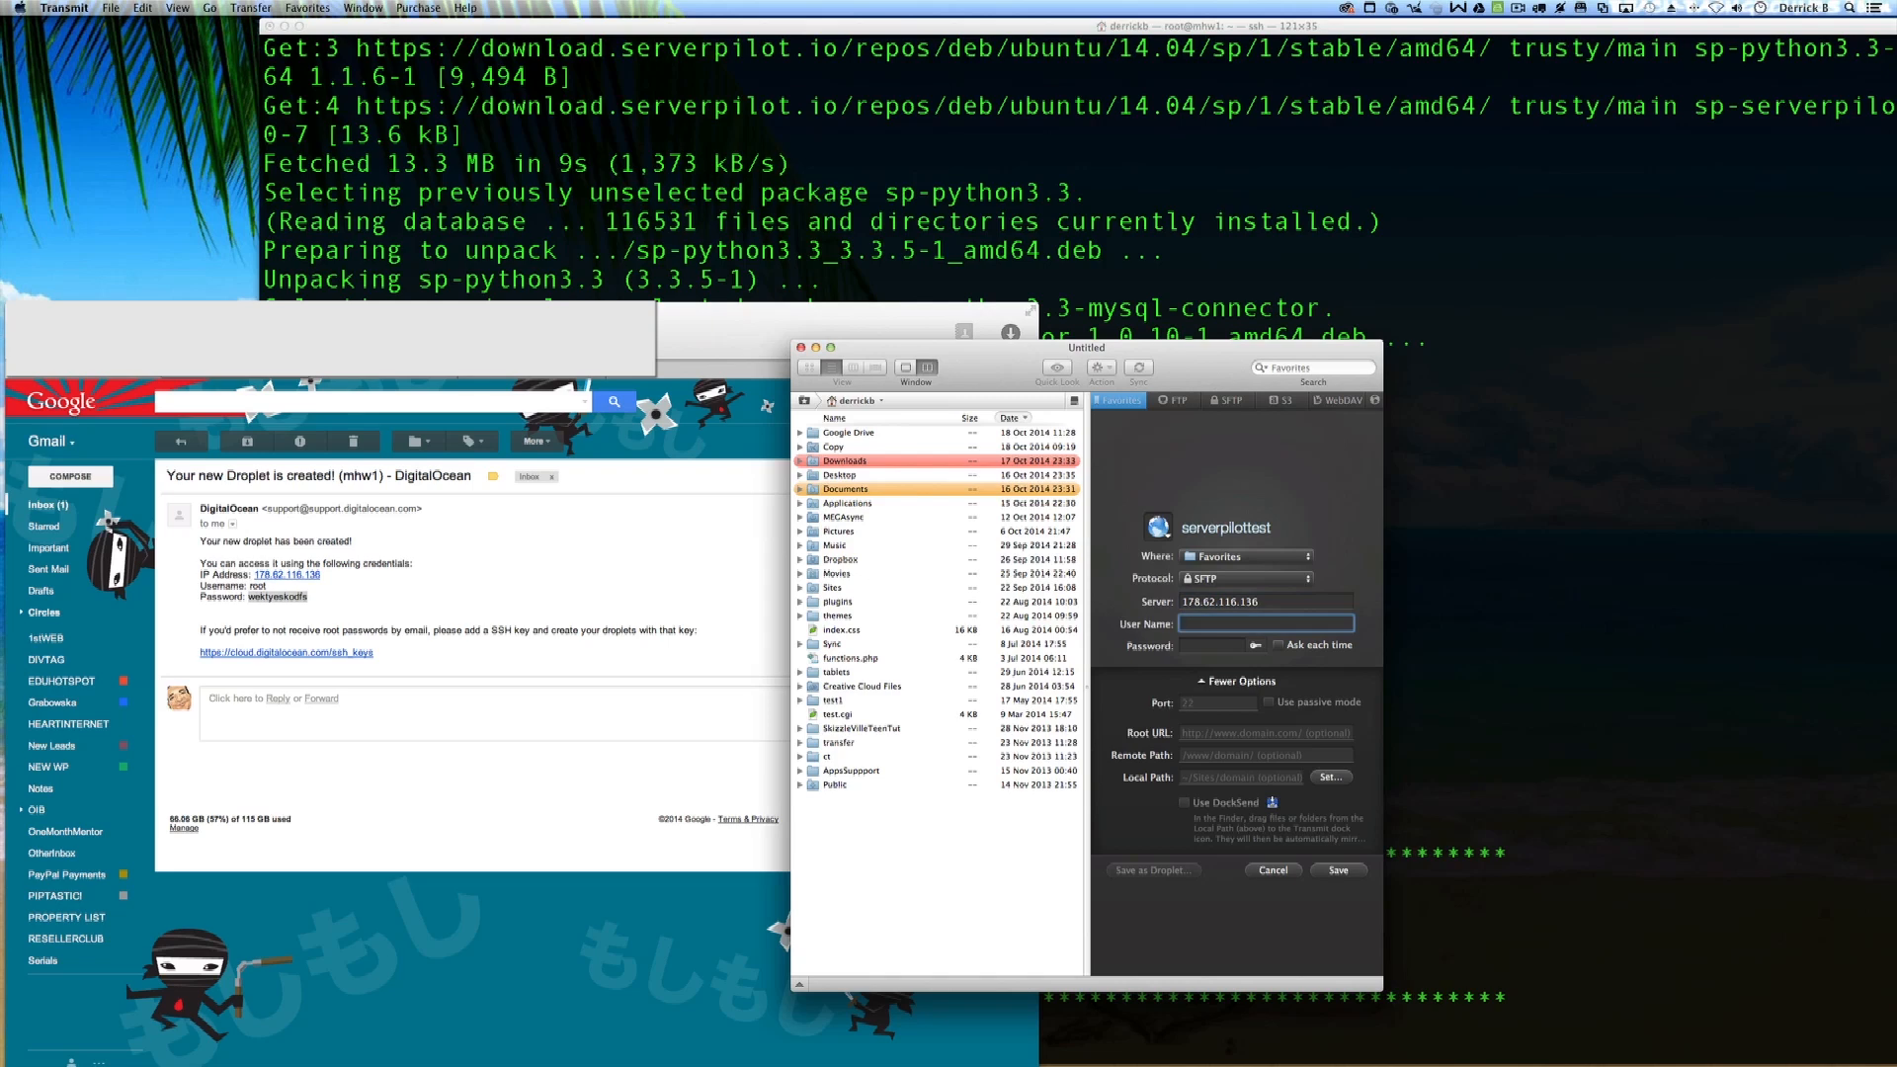
{"action": "type", "text": "serverpilot"}
{"action": "key", "text": "Tab"}
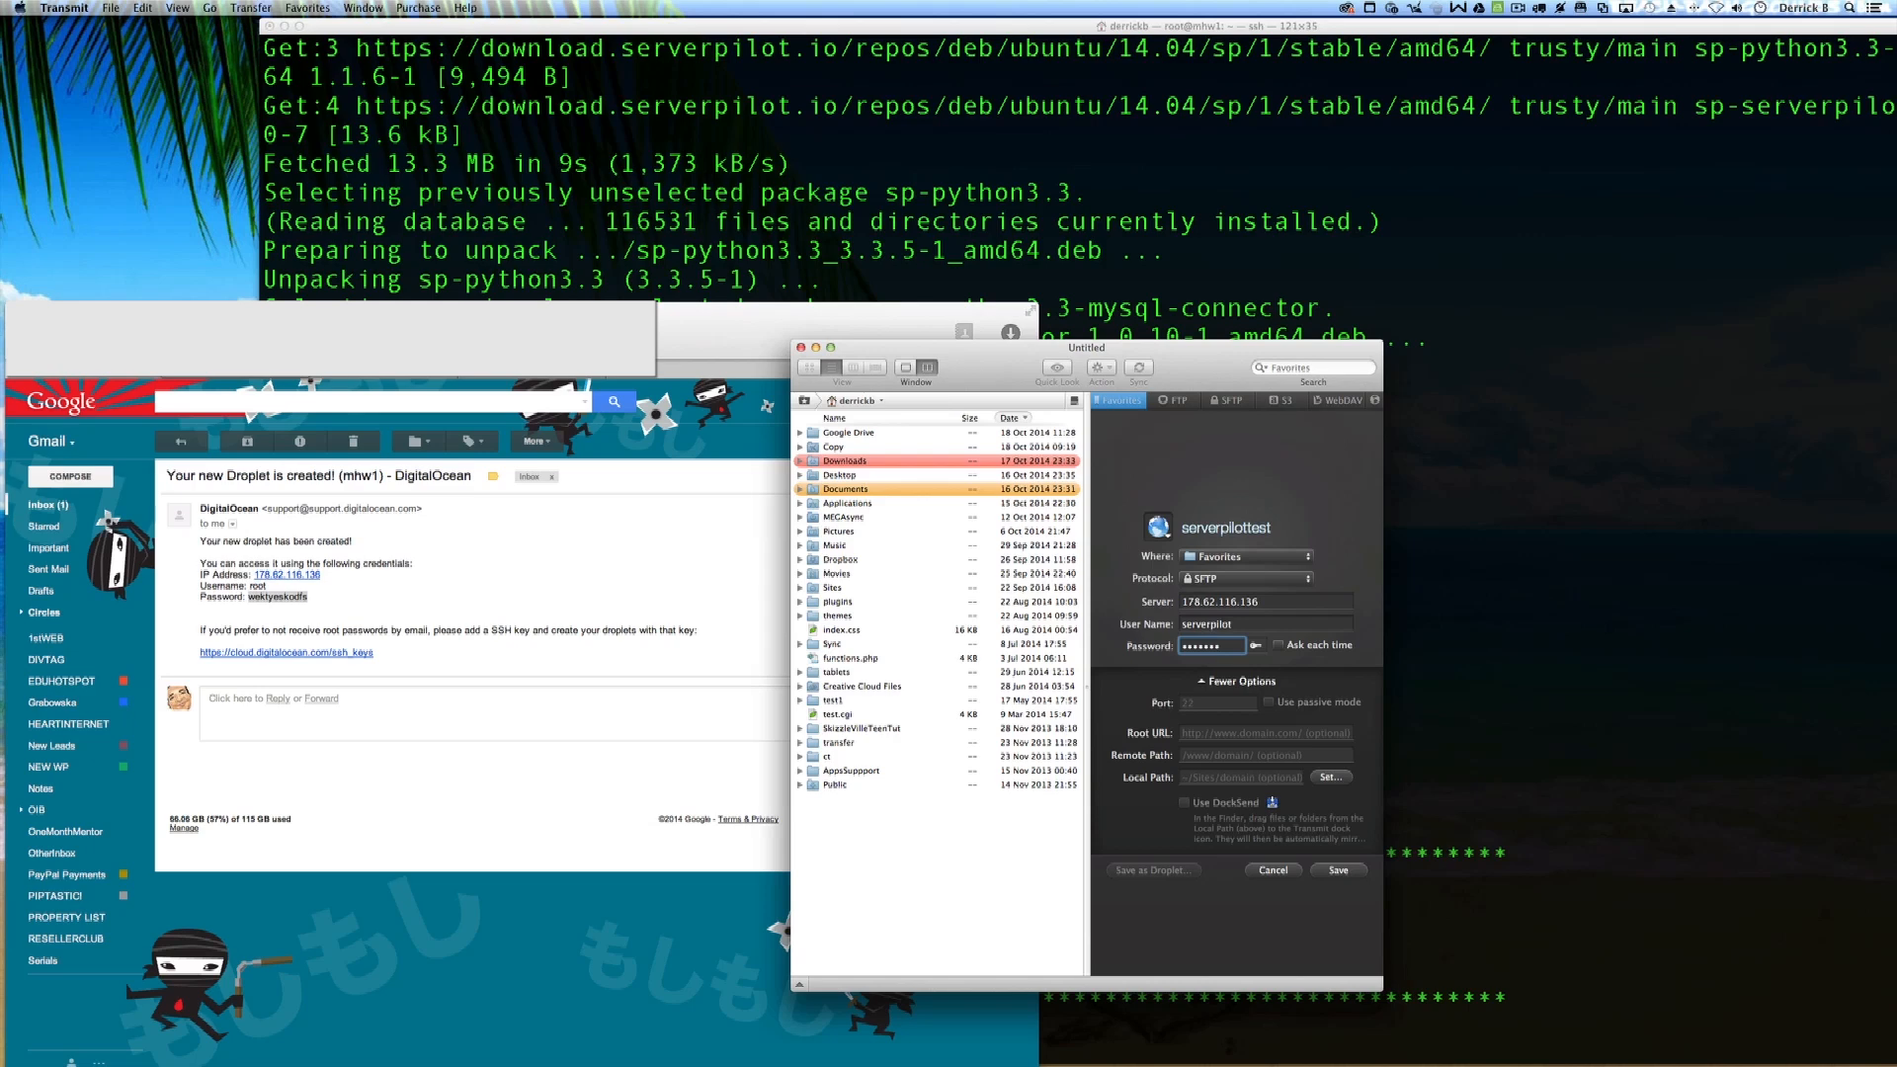
{"action": "left_click", "coordinate": [1340, 871]}
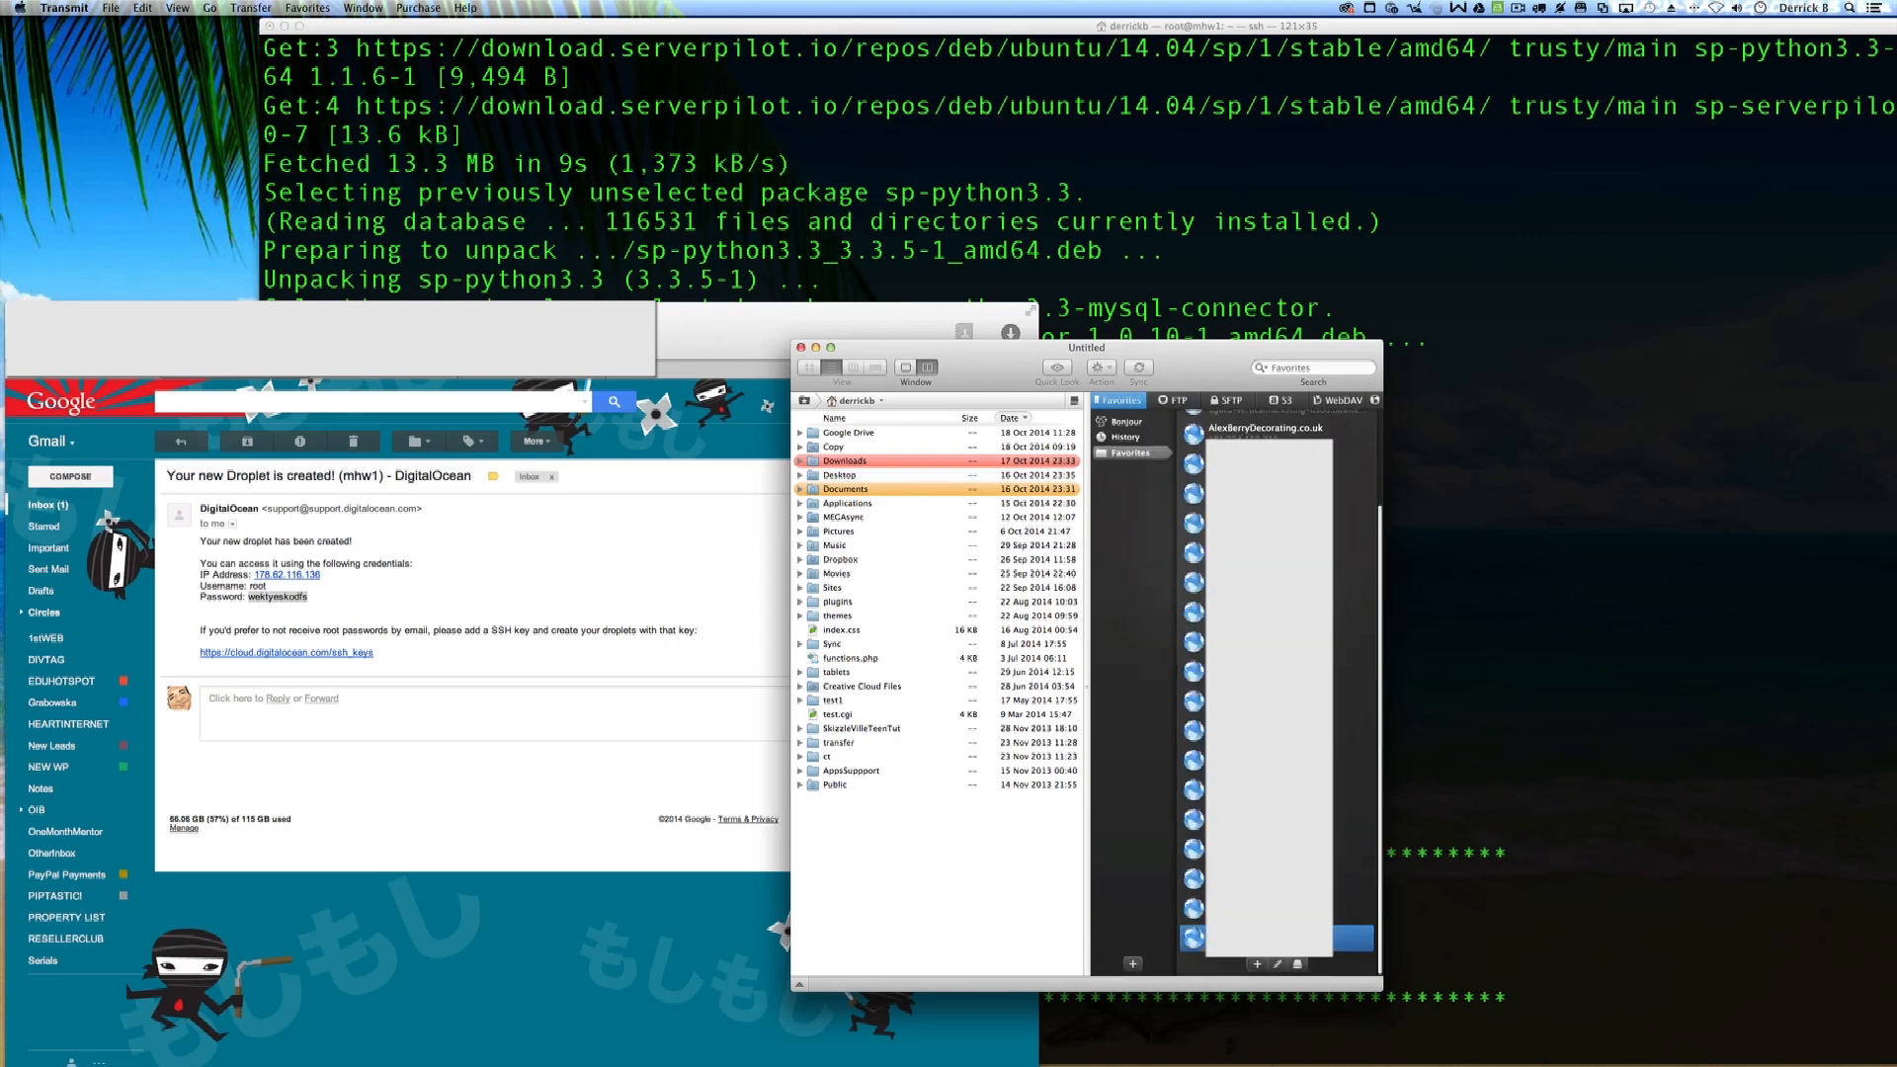
Step: Connect to serverpilottest in Transmit and open apps/wordpresstest/public, which shows index.php
{"action": "double_click", "coordinate": [1269, 938]}
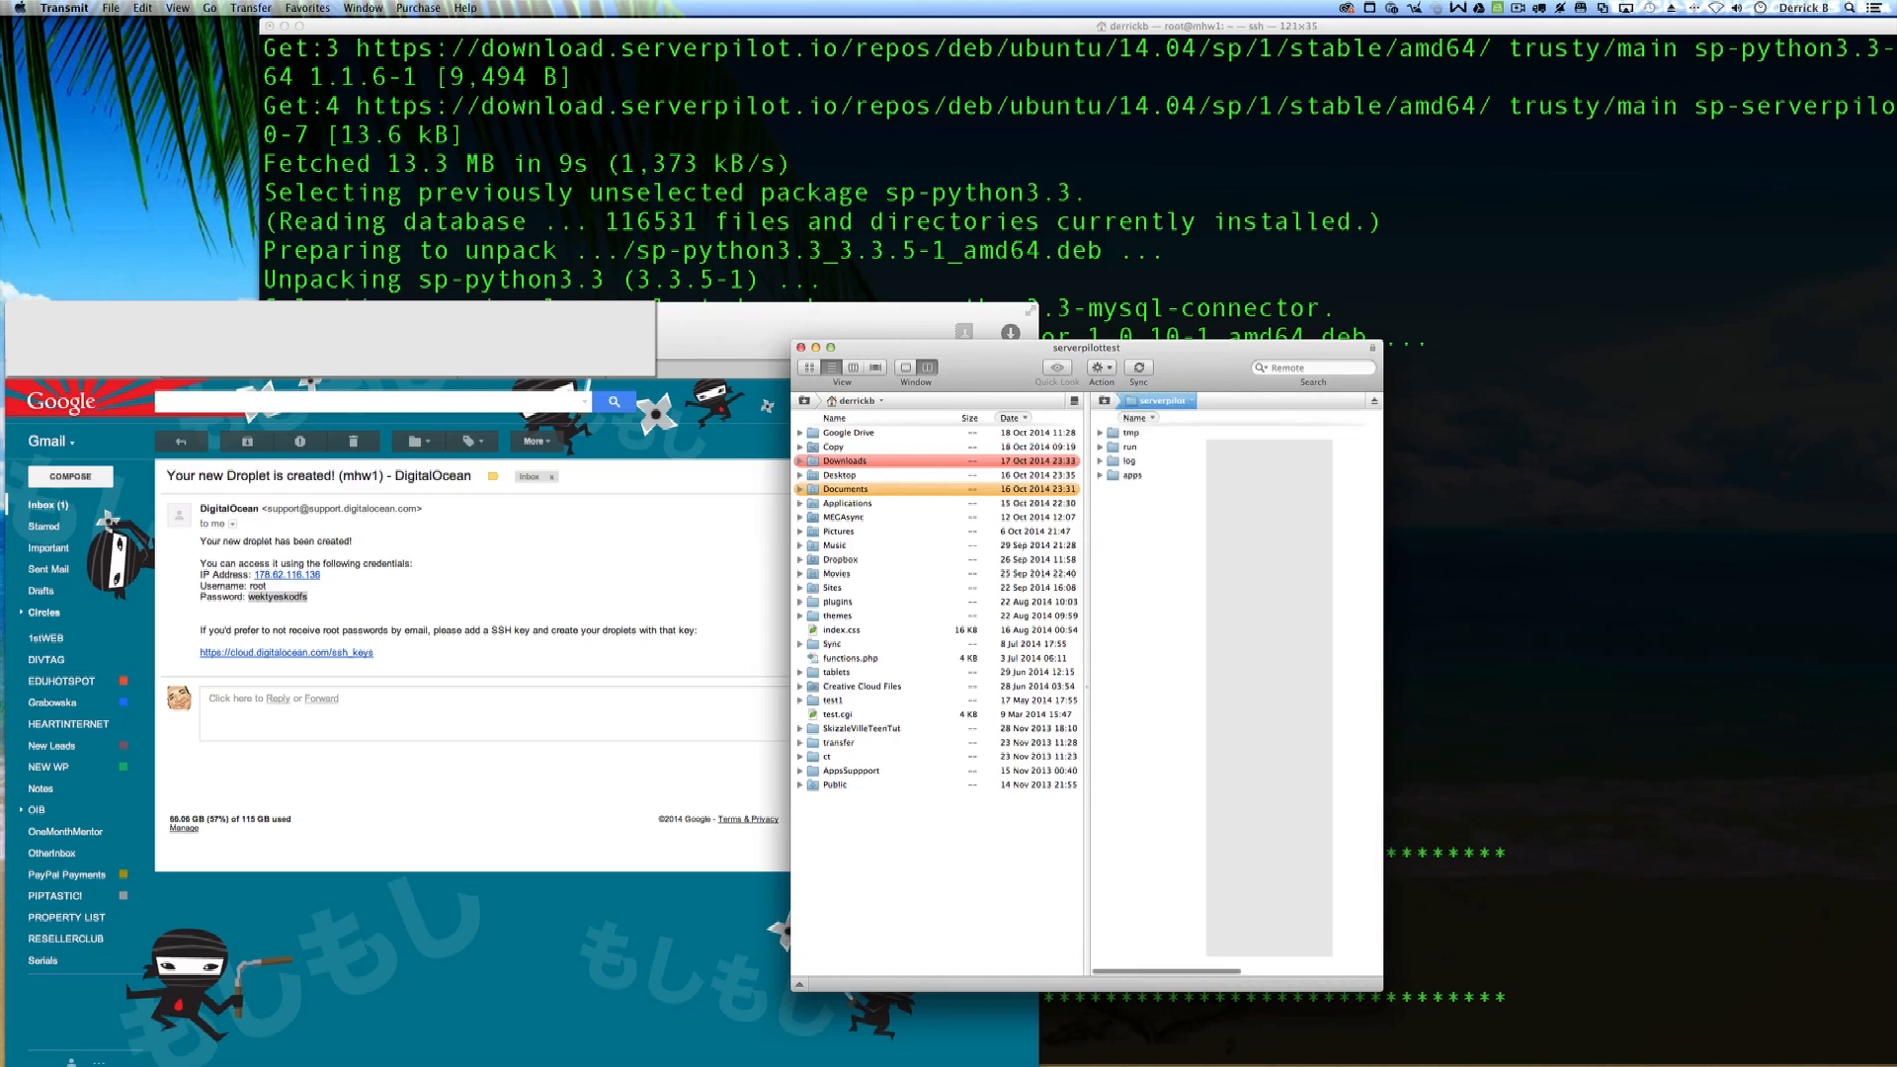
{"action": "double_click", "coordinate": [1129, 476]}
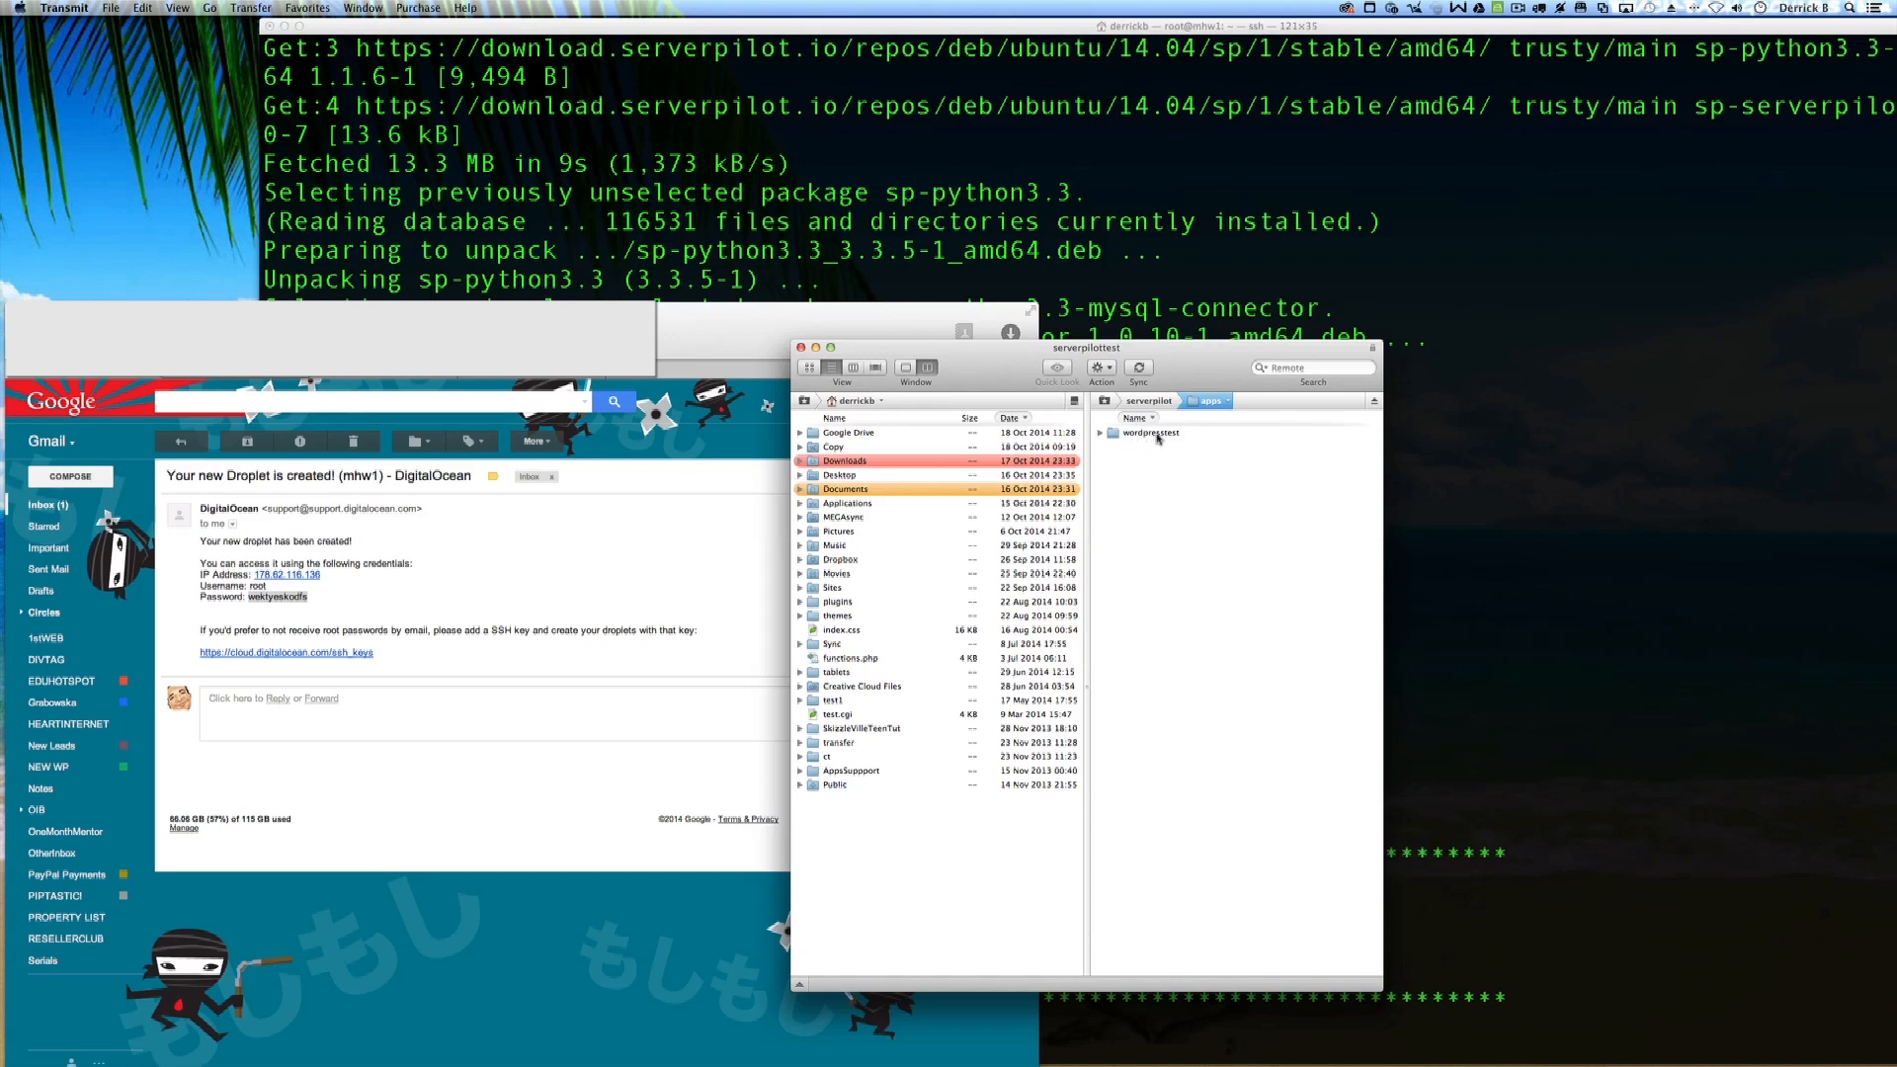
{"action": "double_click", "coordinate": [1157, 439]}
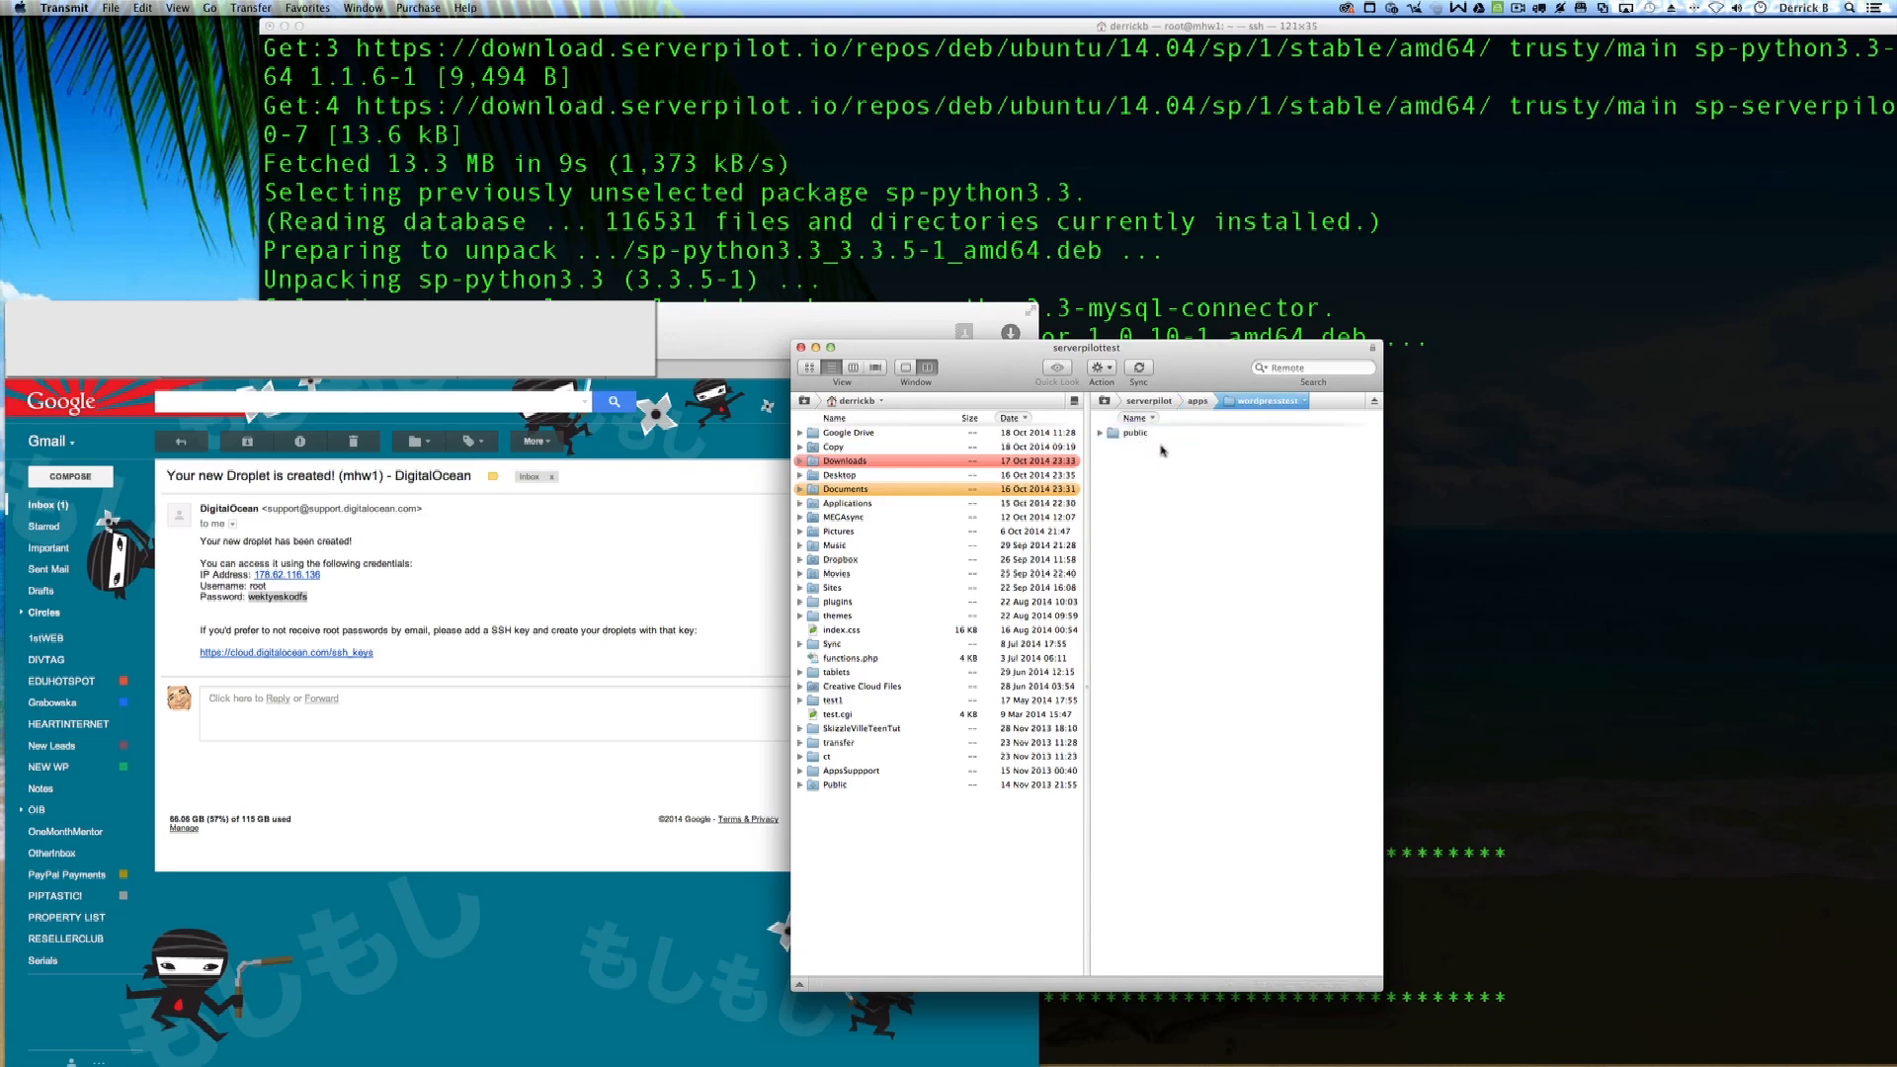
{"action": "double_click", "coordinate": [1113, 438]}
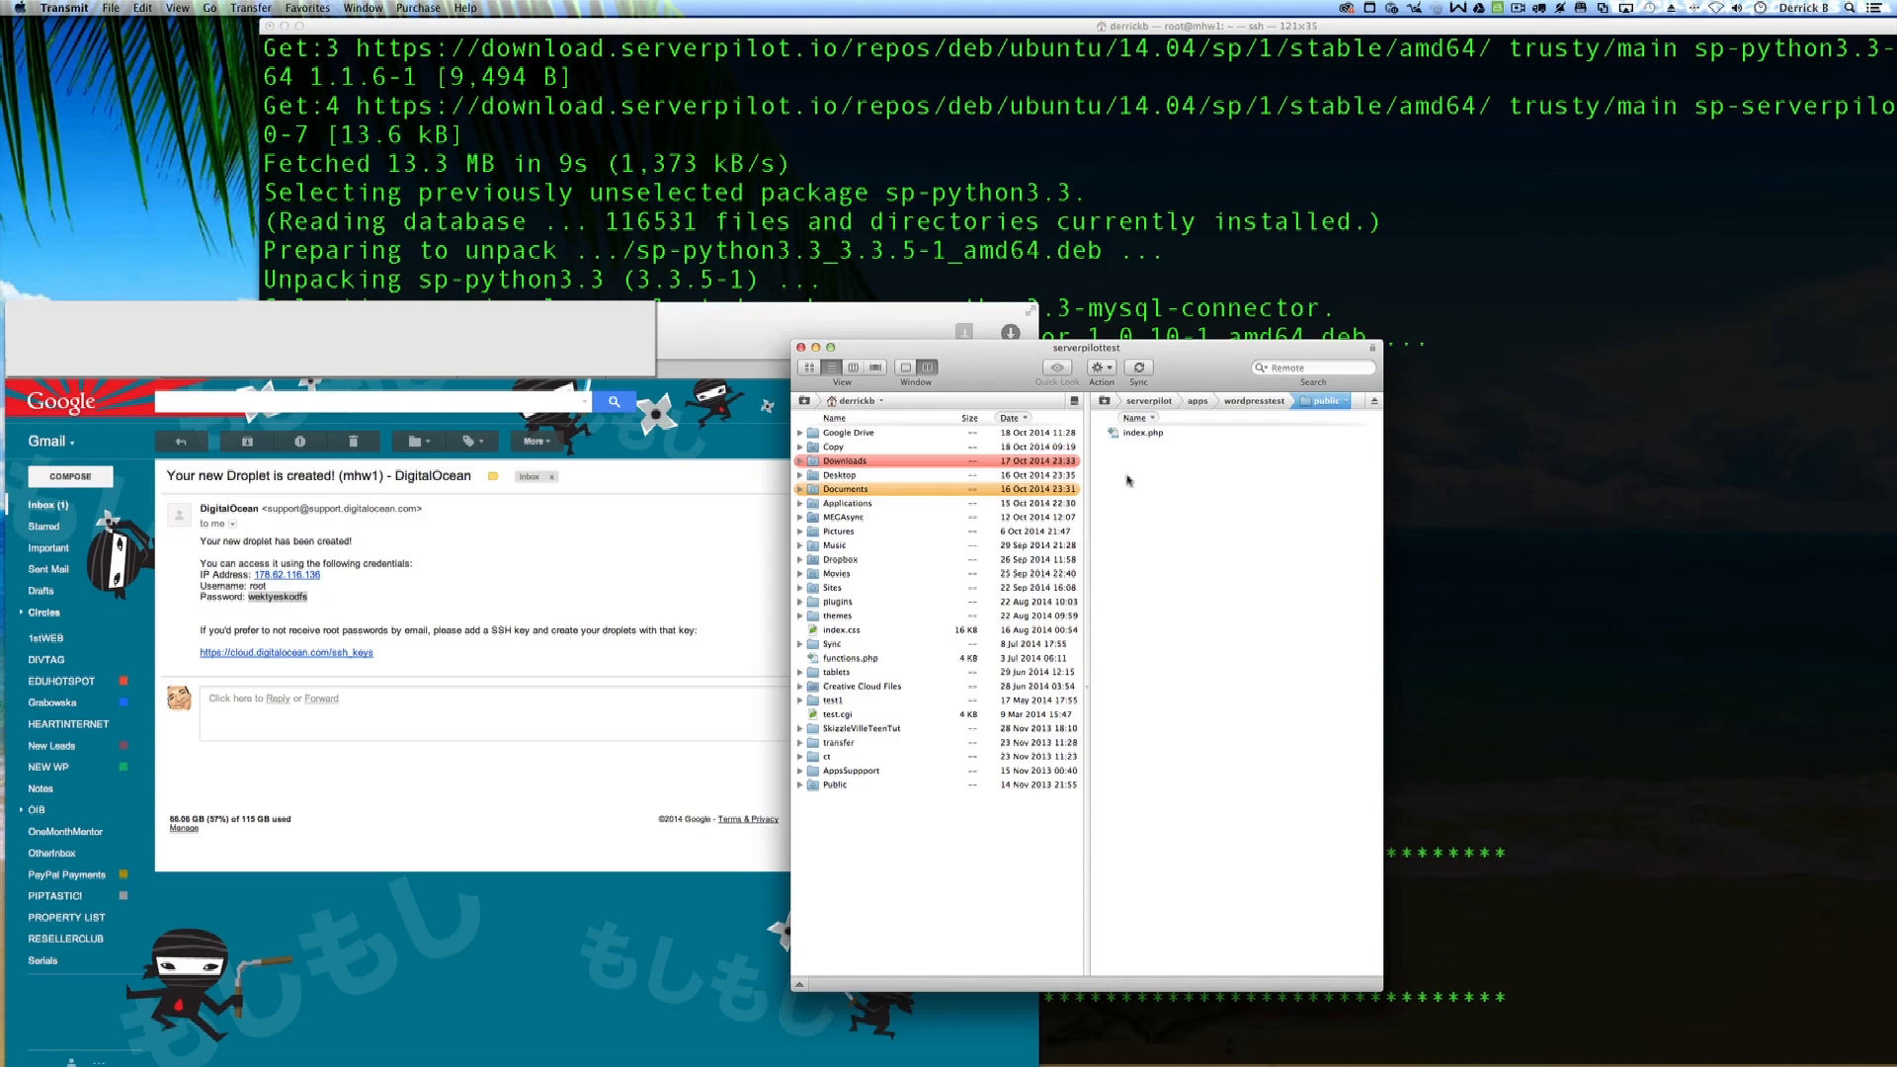
{"action": "key", "text": "ctrl+Right"}
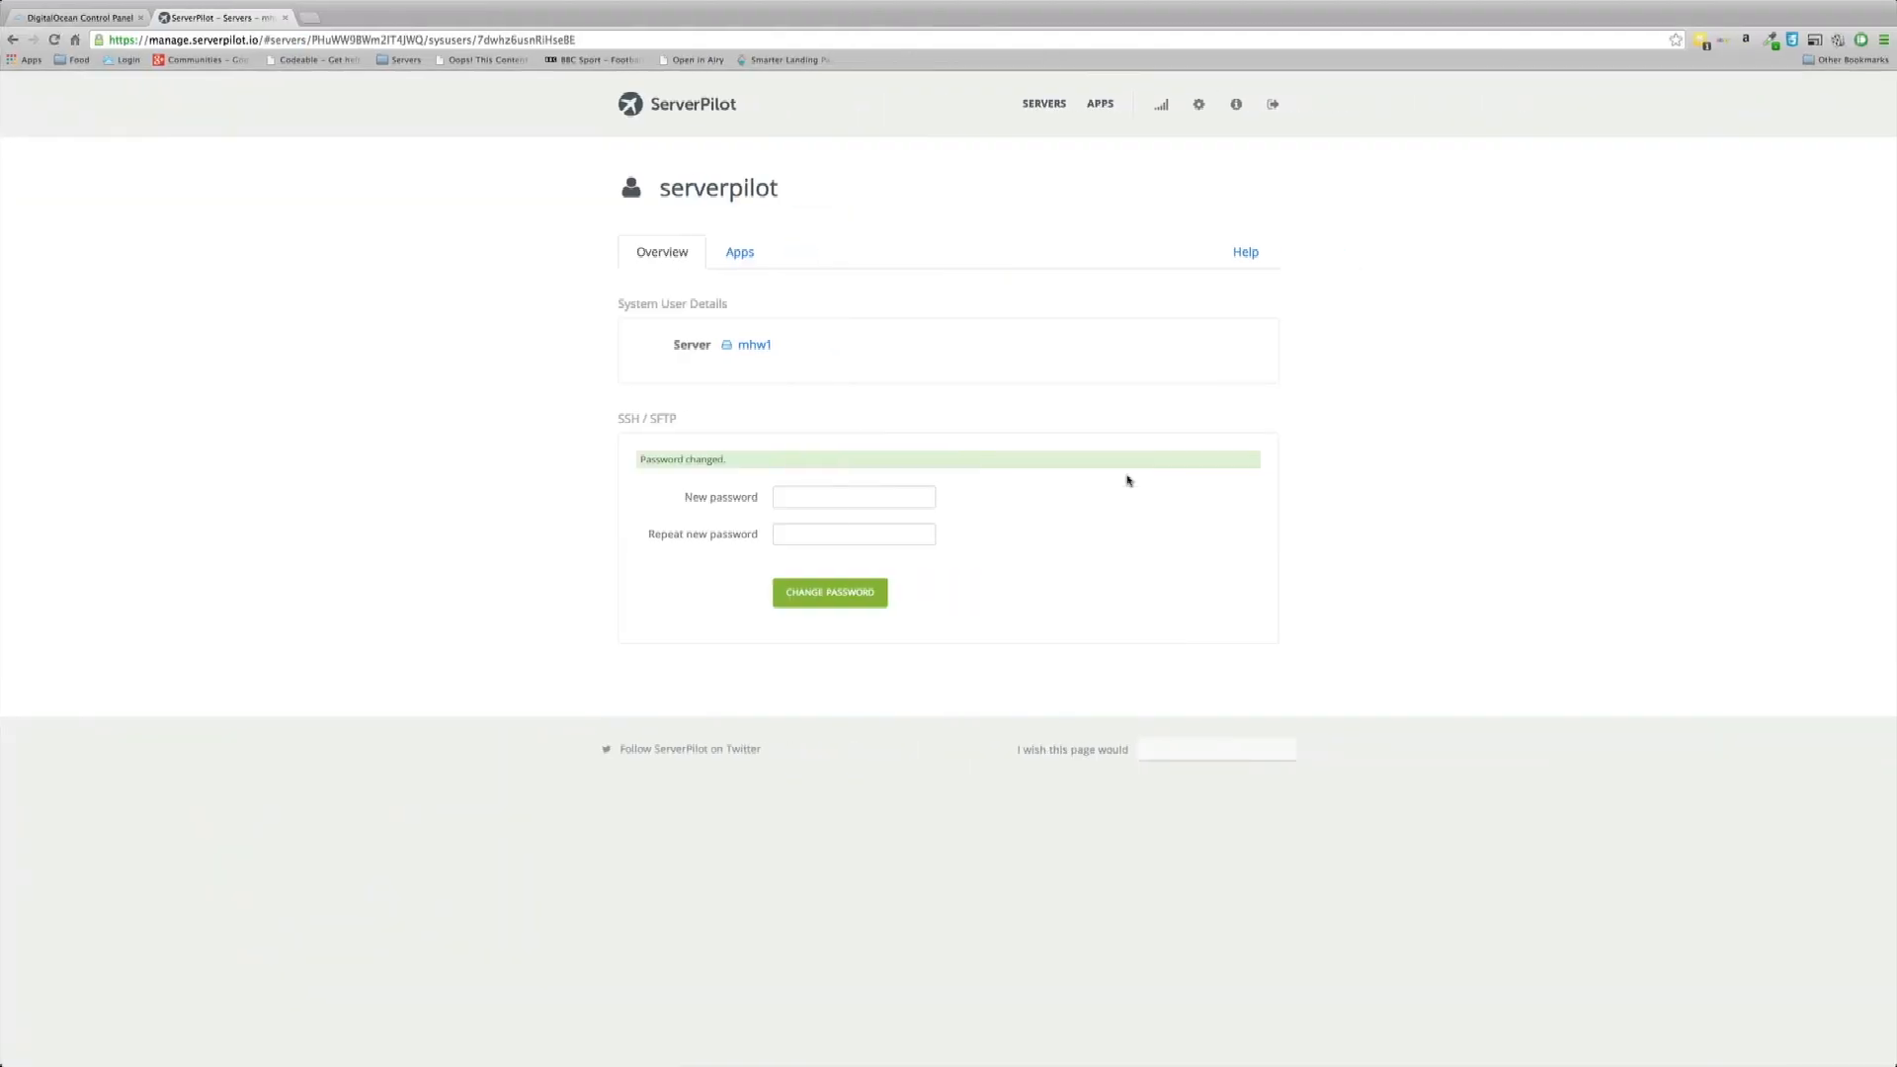
Step: Copy the server IP address 178.62.116.136 from the DigitalOcean email
{"action": "key", "text": "ctrl+Left"}
{"action": "left_click", "coordinate": [339, 585]}
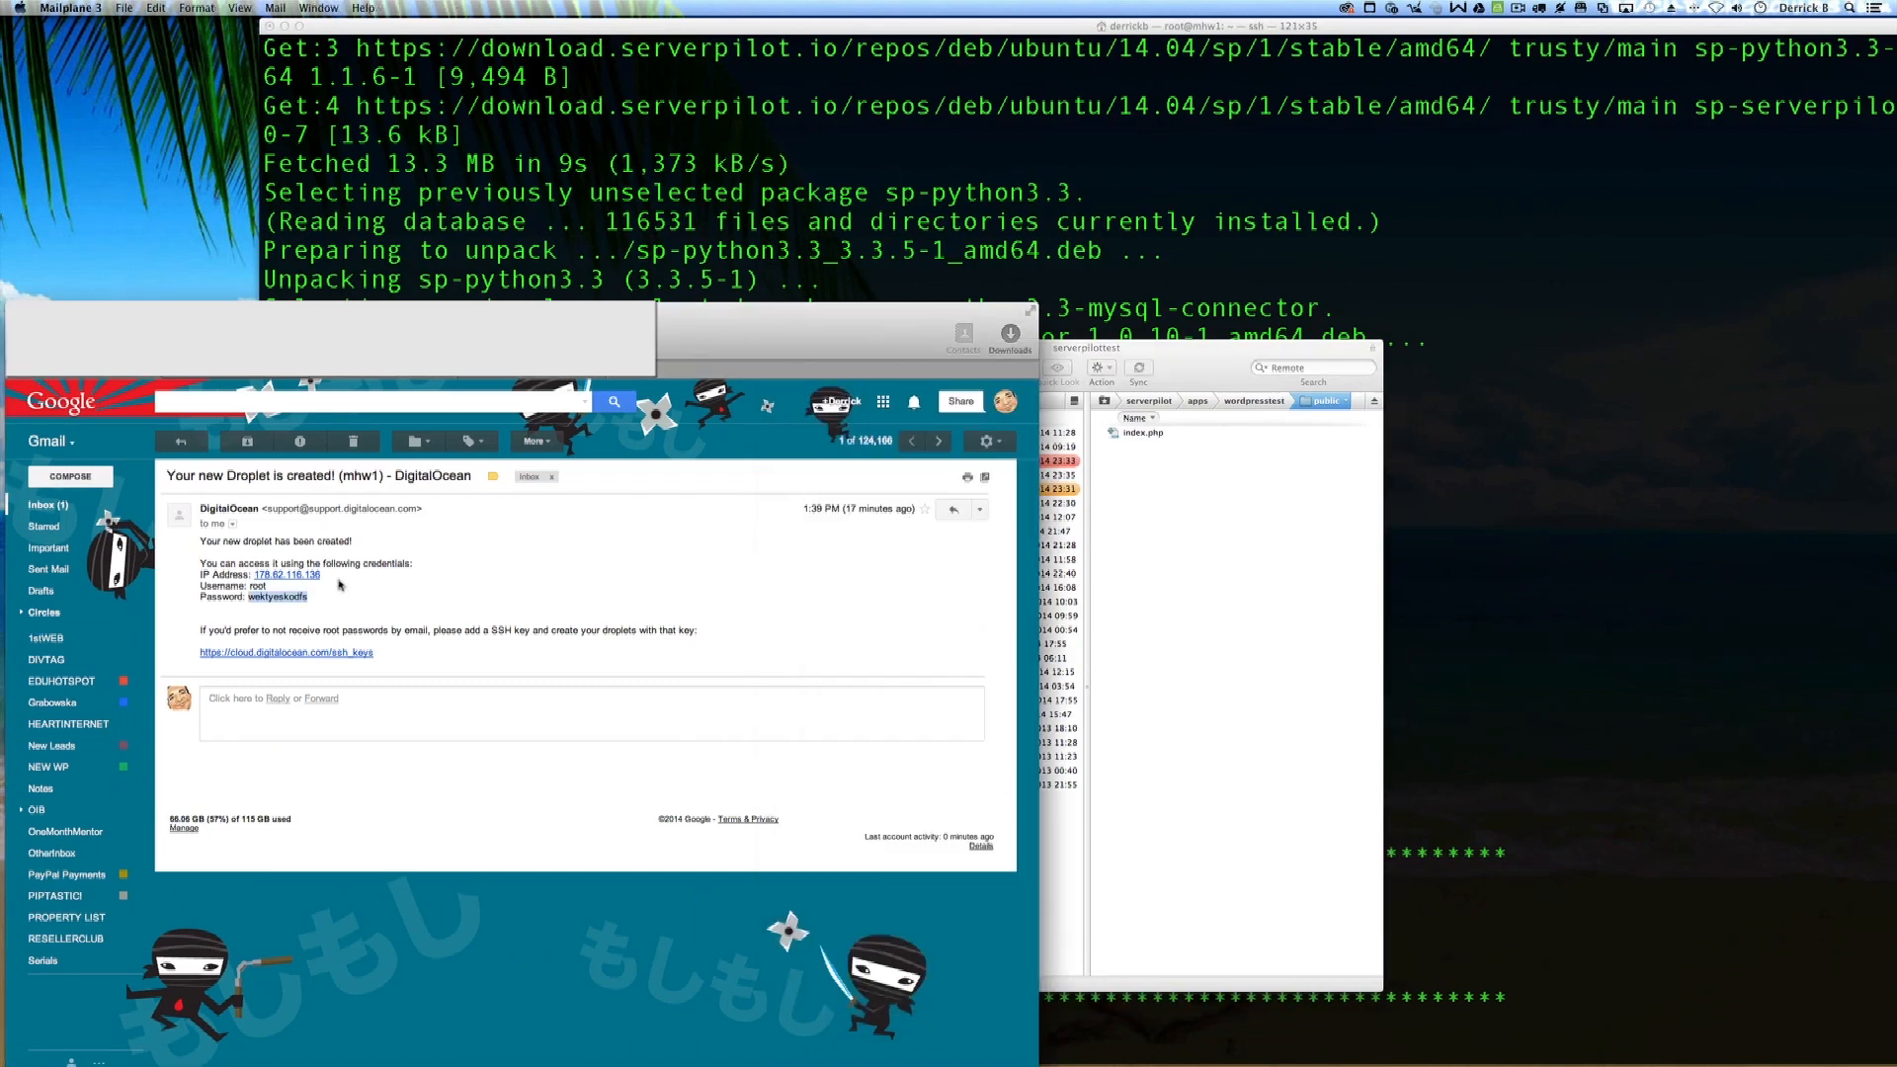
{"action": "left_click_drag", "start_coordinate": [327, 576], "coordinate": [255, 573]}
{"action": "key", "text": "super+c"}
Step: Load 178.62.116.136 in a new Chrome tab, showing the wordpresstest set-up placeholder page
{"action": "key", "text": "super+Tab"}
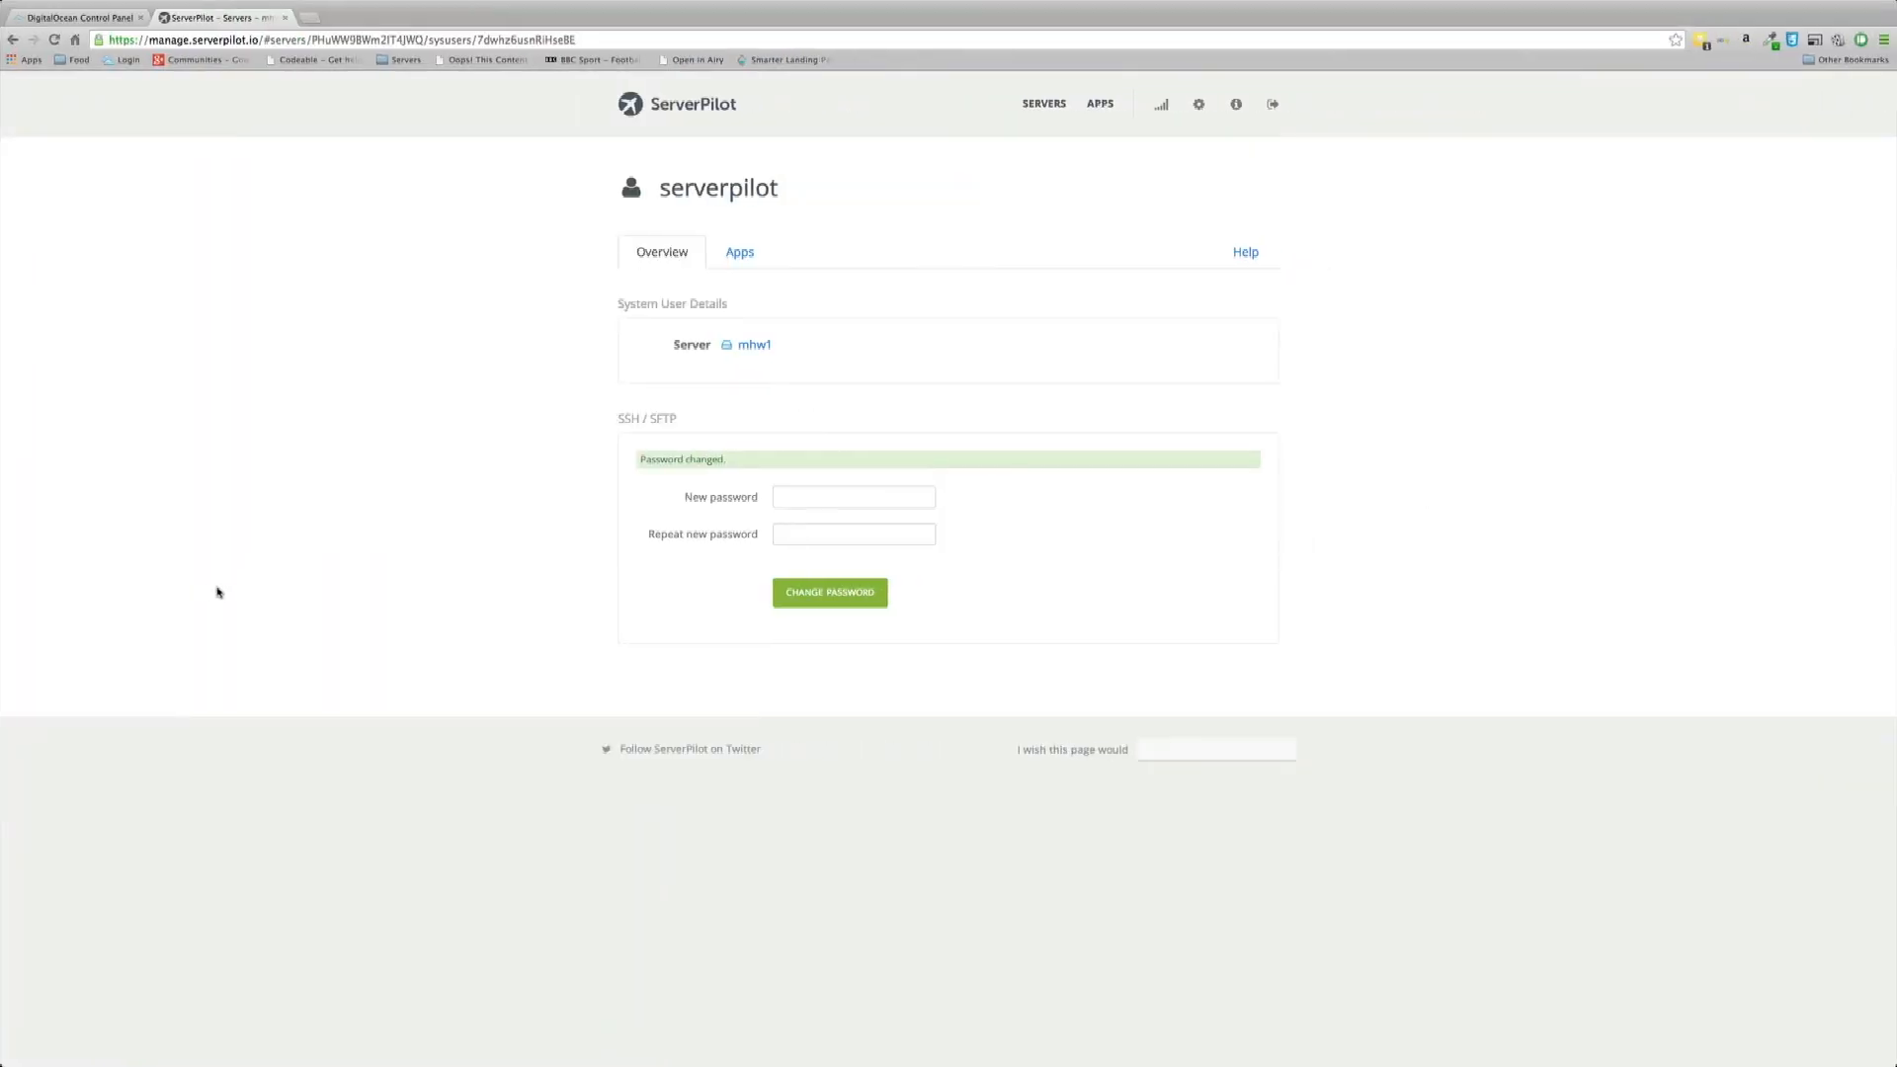
{"action": "key", "text": "super+t"}
{"action": "key", "text": "super+v"}
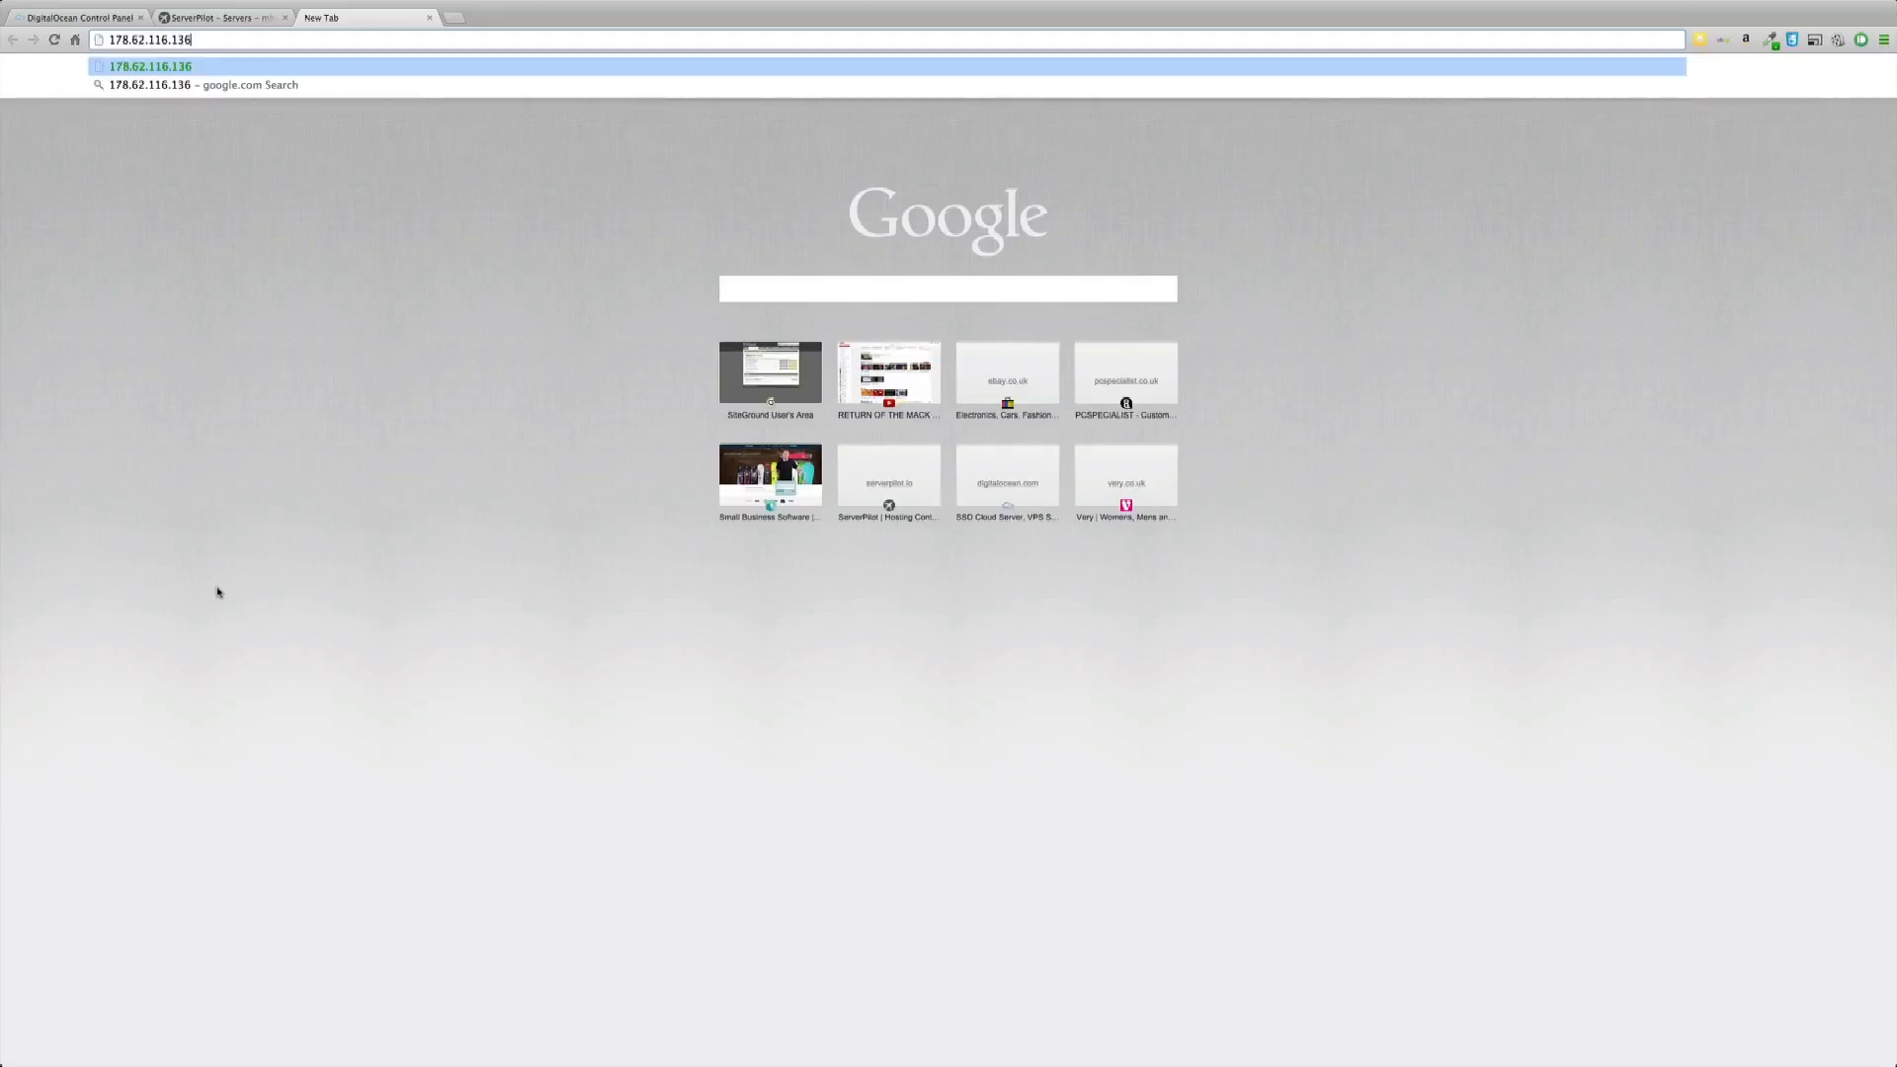
{"action": "key", "text": "Return"}
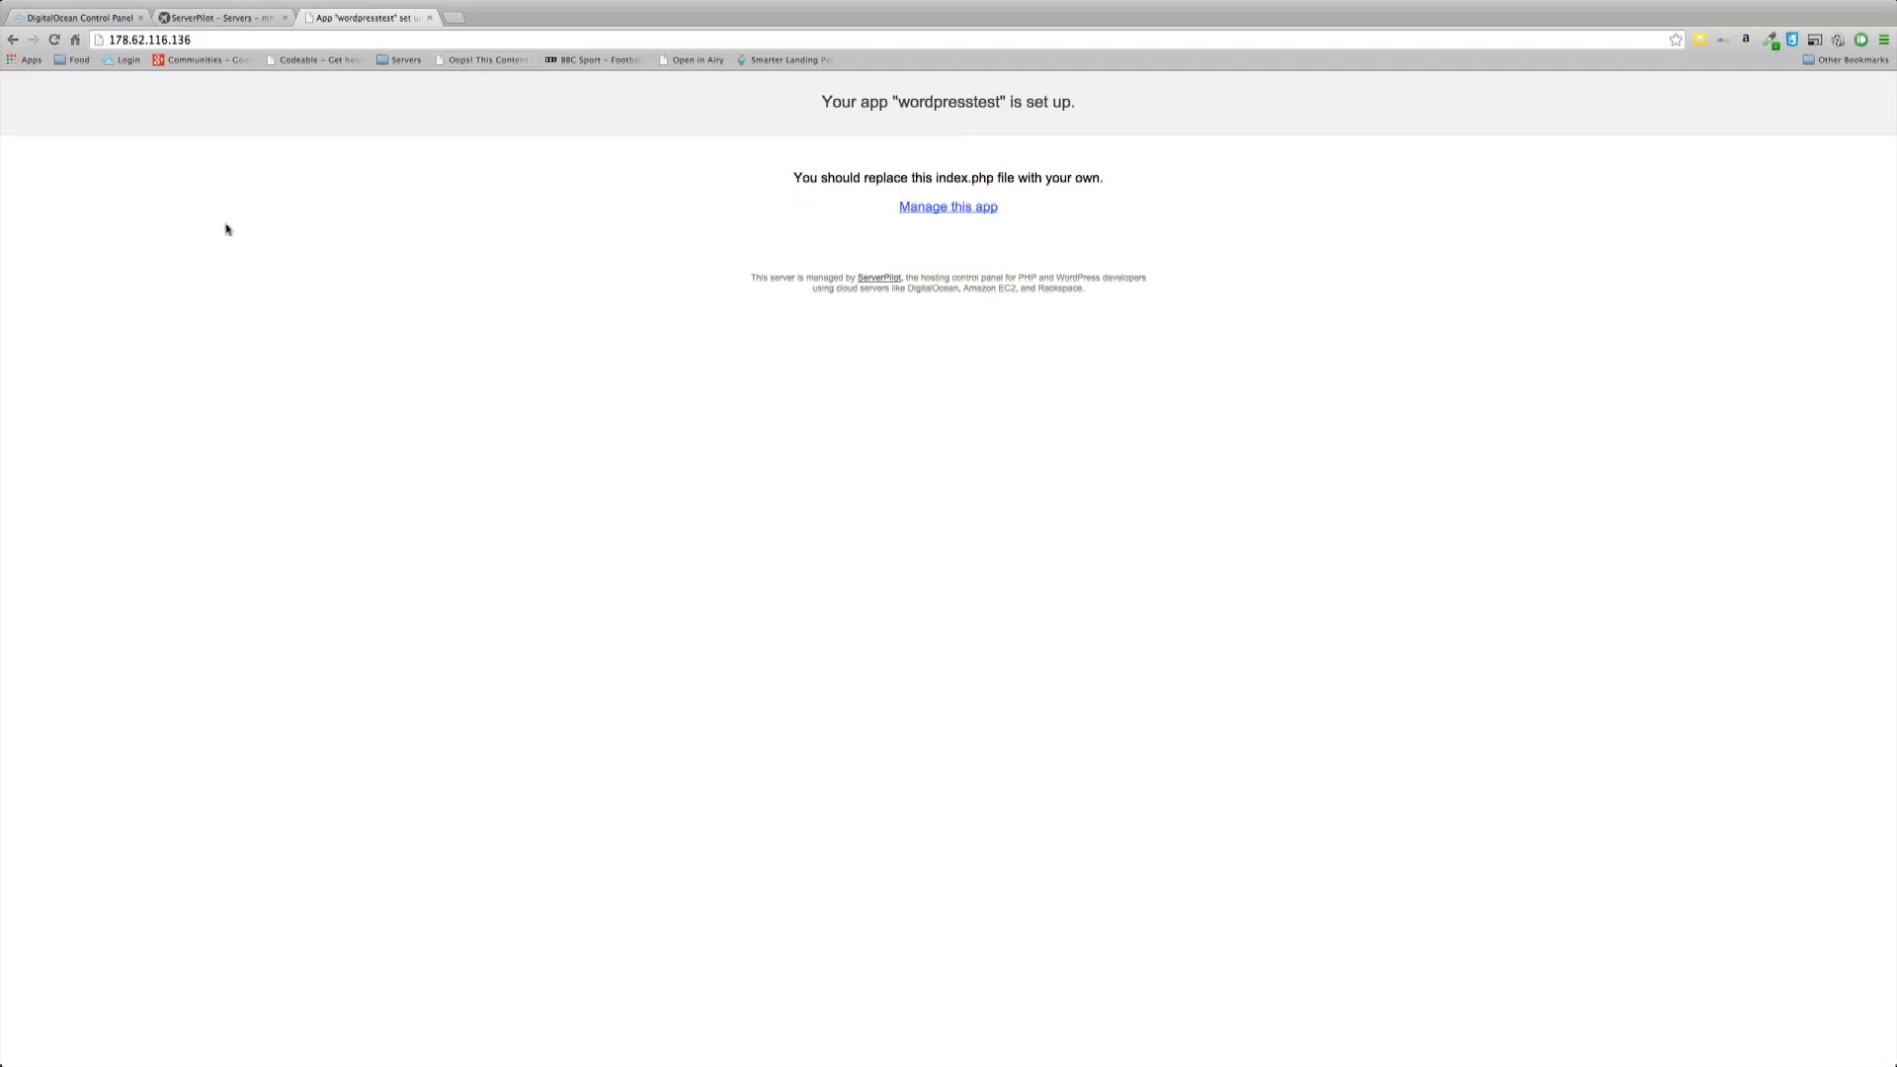
{"action": "key", "text": "ctrl+Left"}
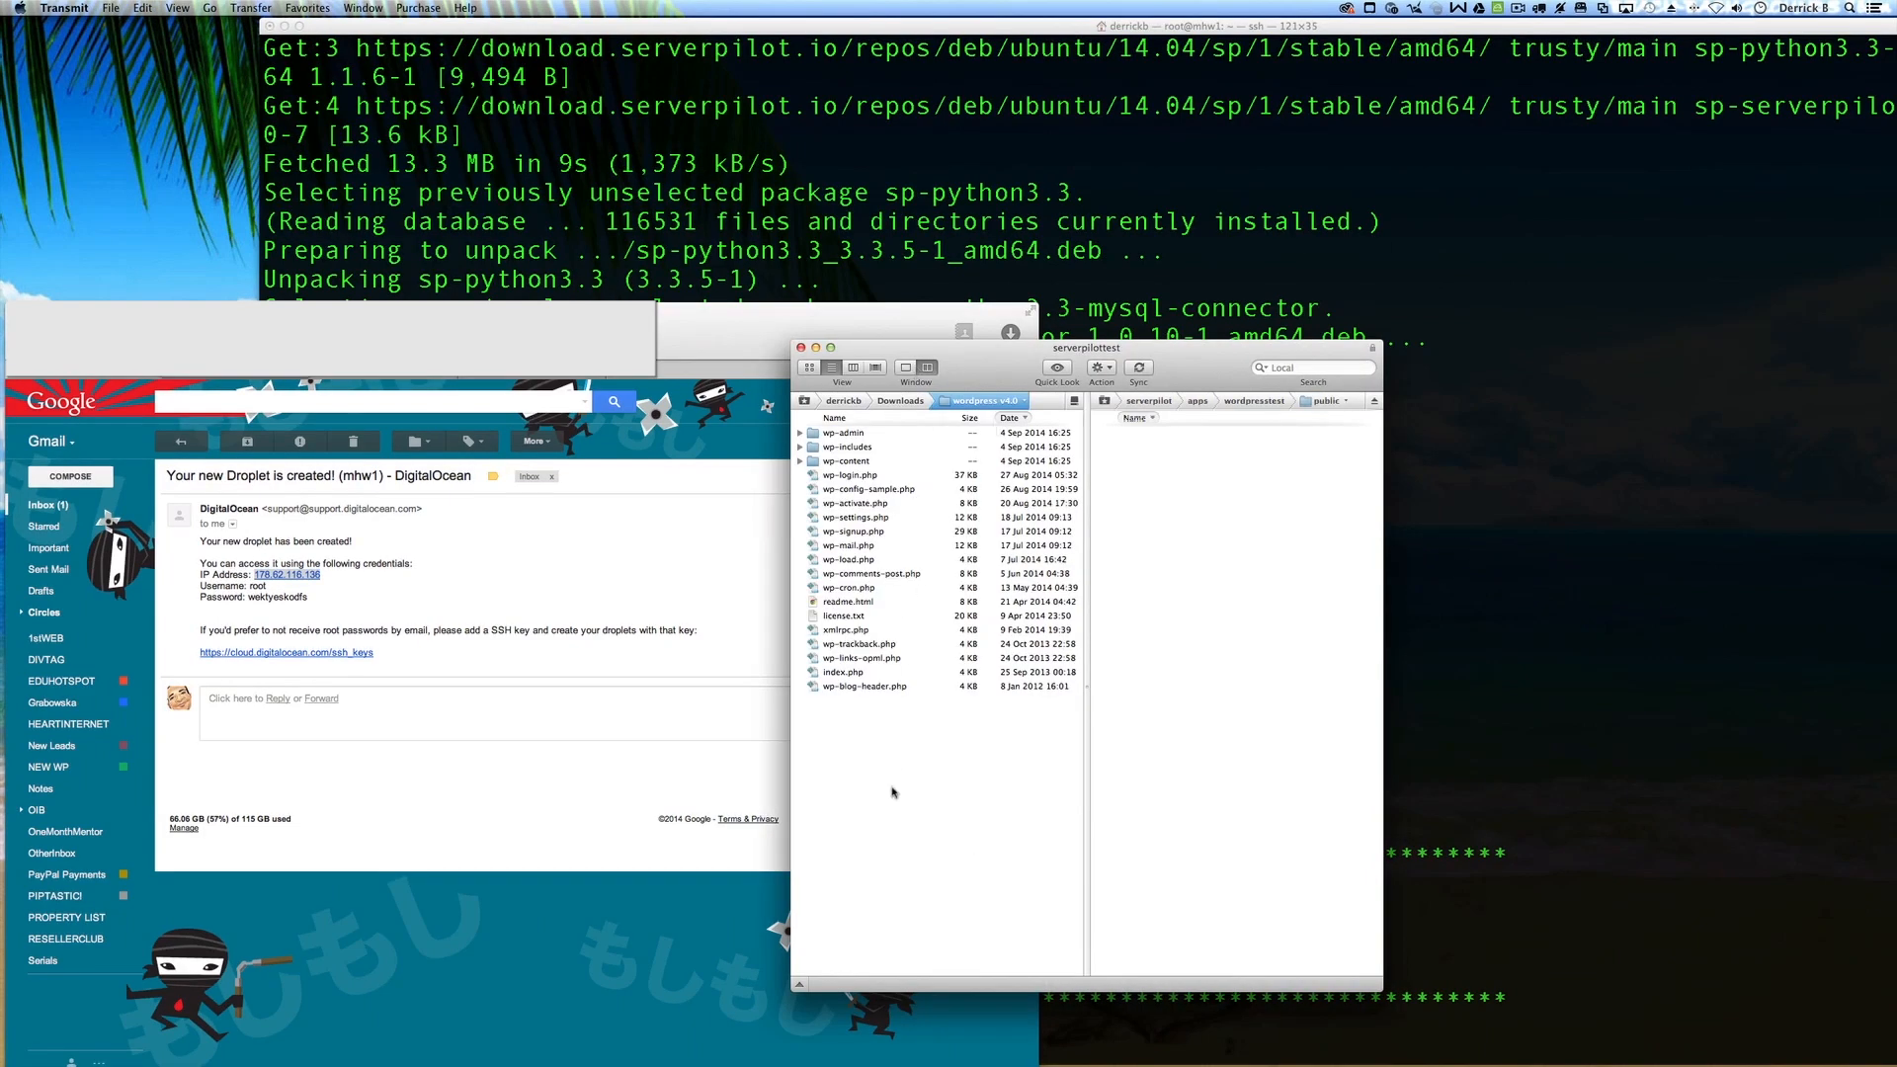
Step: Upload all 19 local wordpress-4.0 items into wordpresstest's remote public folder
{"action": "key", "text": "super+a"}
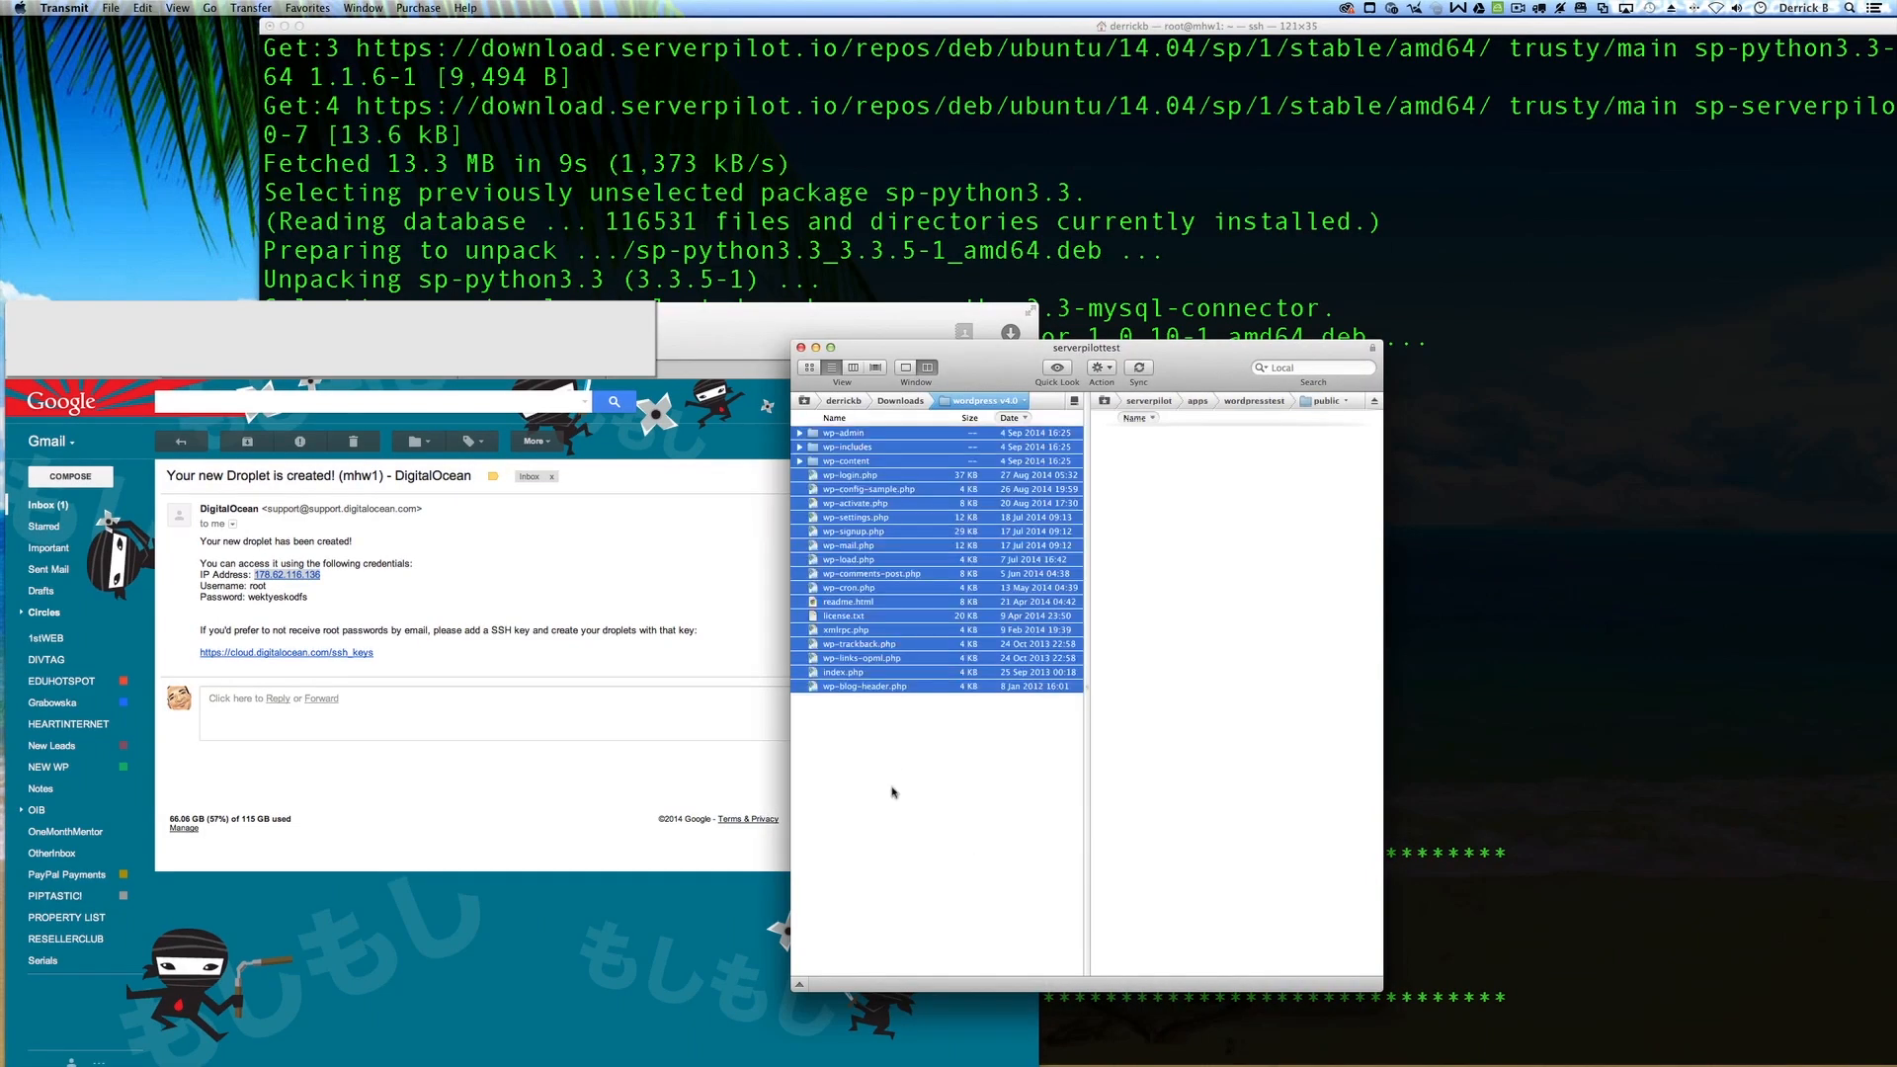
{"action": "right_click", "coordinate": [877, 587]}
{"action": "left_click", "coordinate": [865, 559]}
{"action": "left_click_drag", "start_coordinate": [866, 559], "coordinate": [1190, 568]}
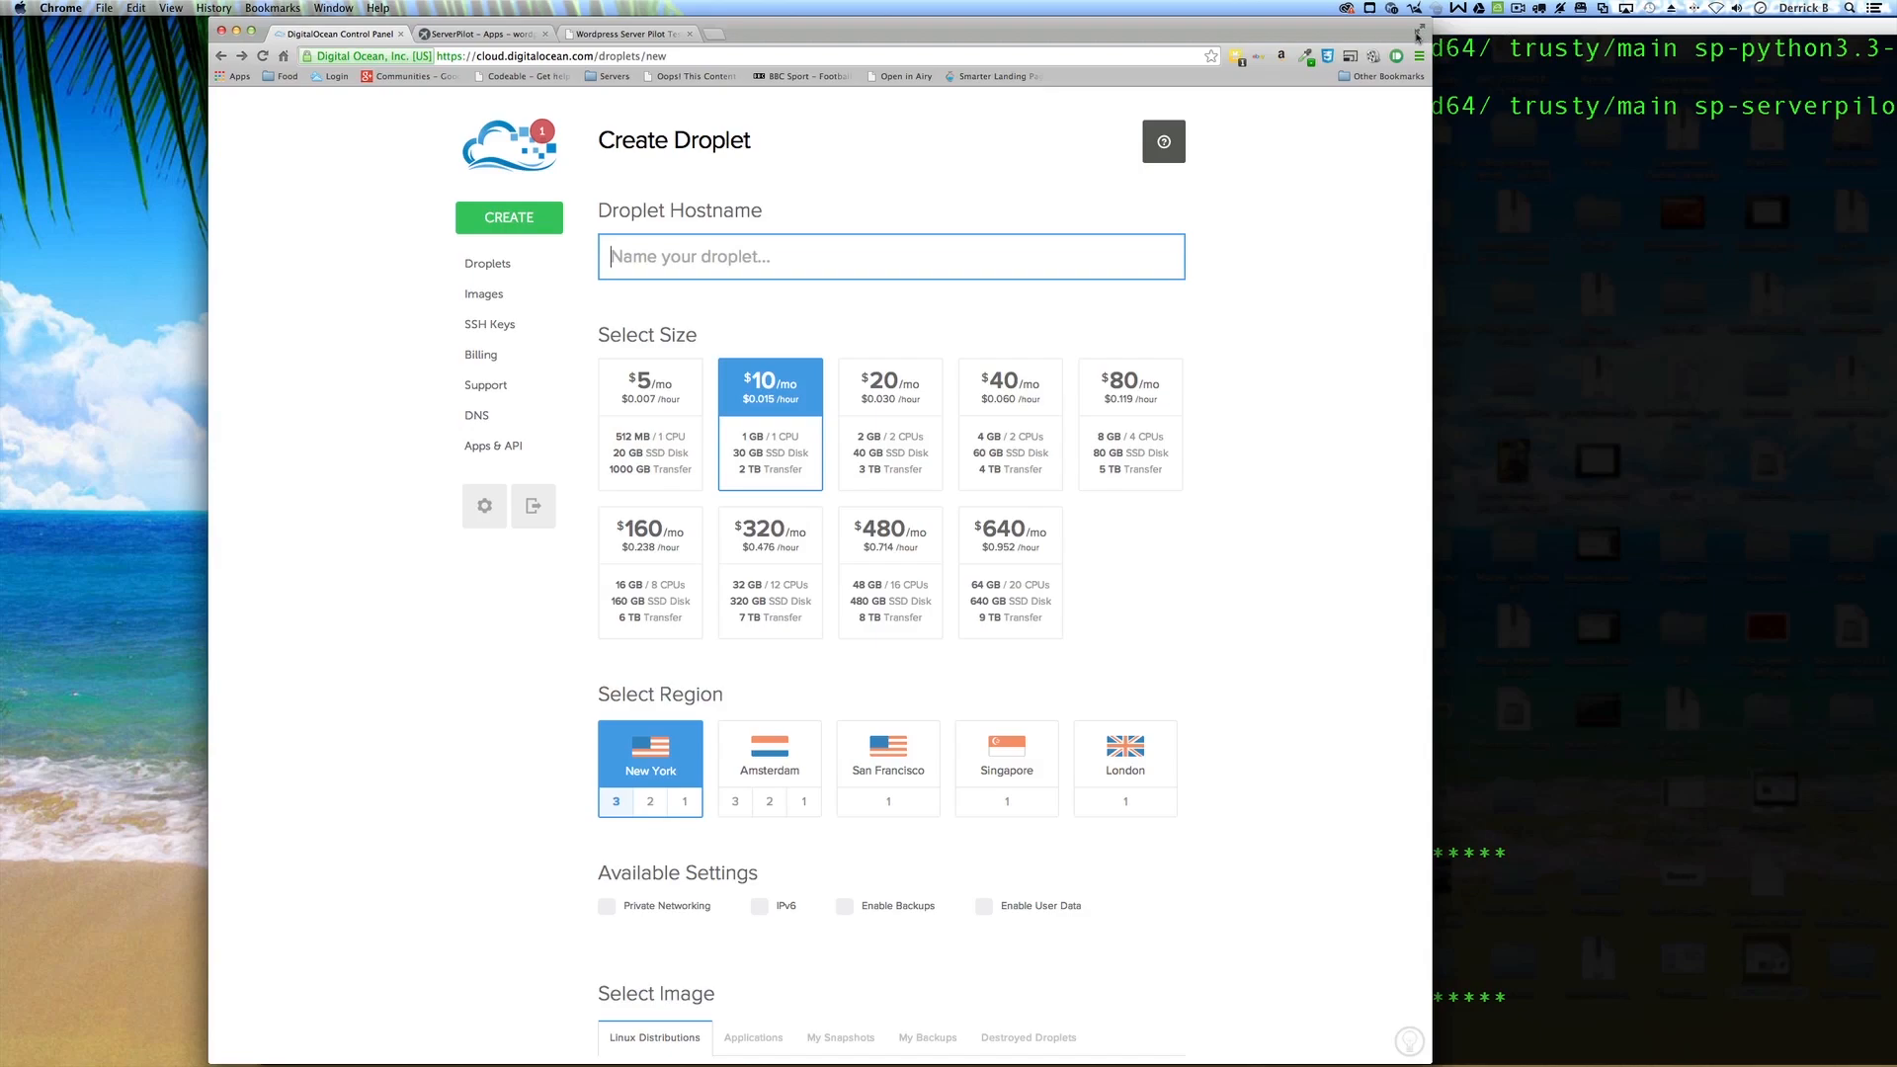
Step: Make the Chrome window with DigitalOcean's Create Droplet page full-screen
{"action": "left_click", "coordinate": [1419, 30]}
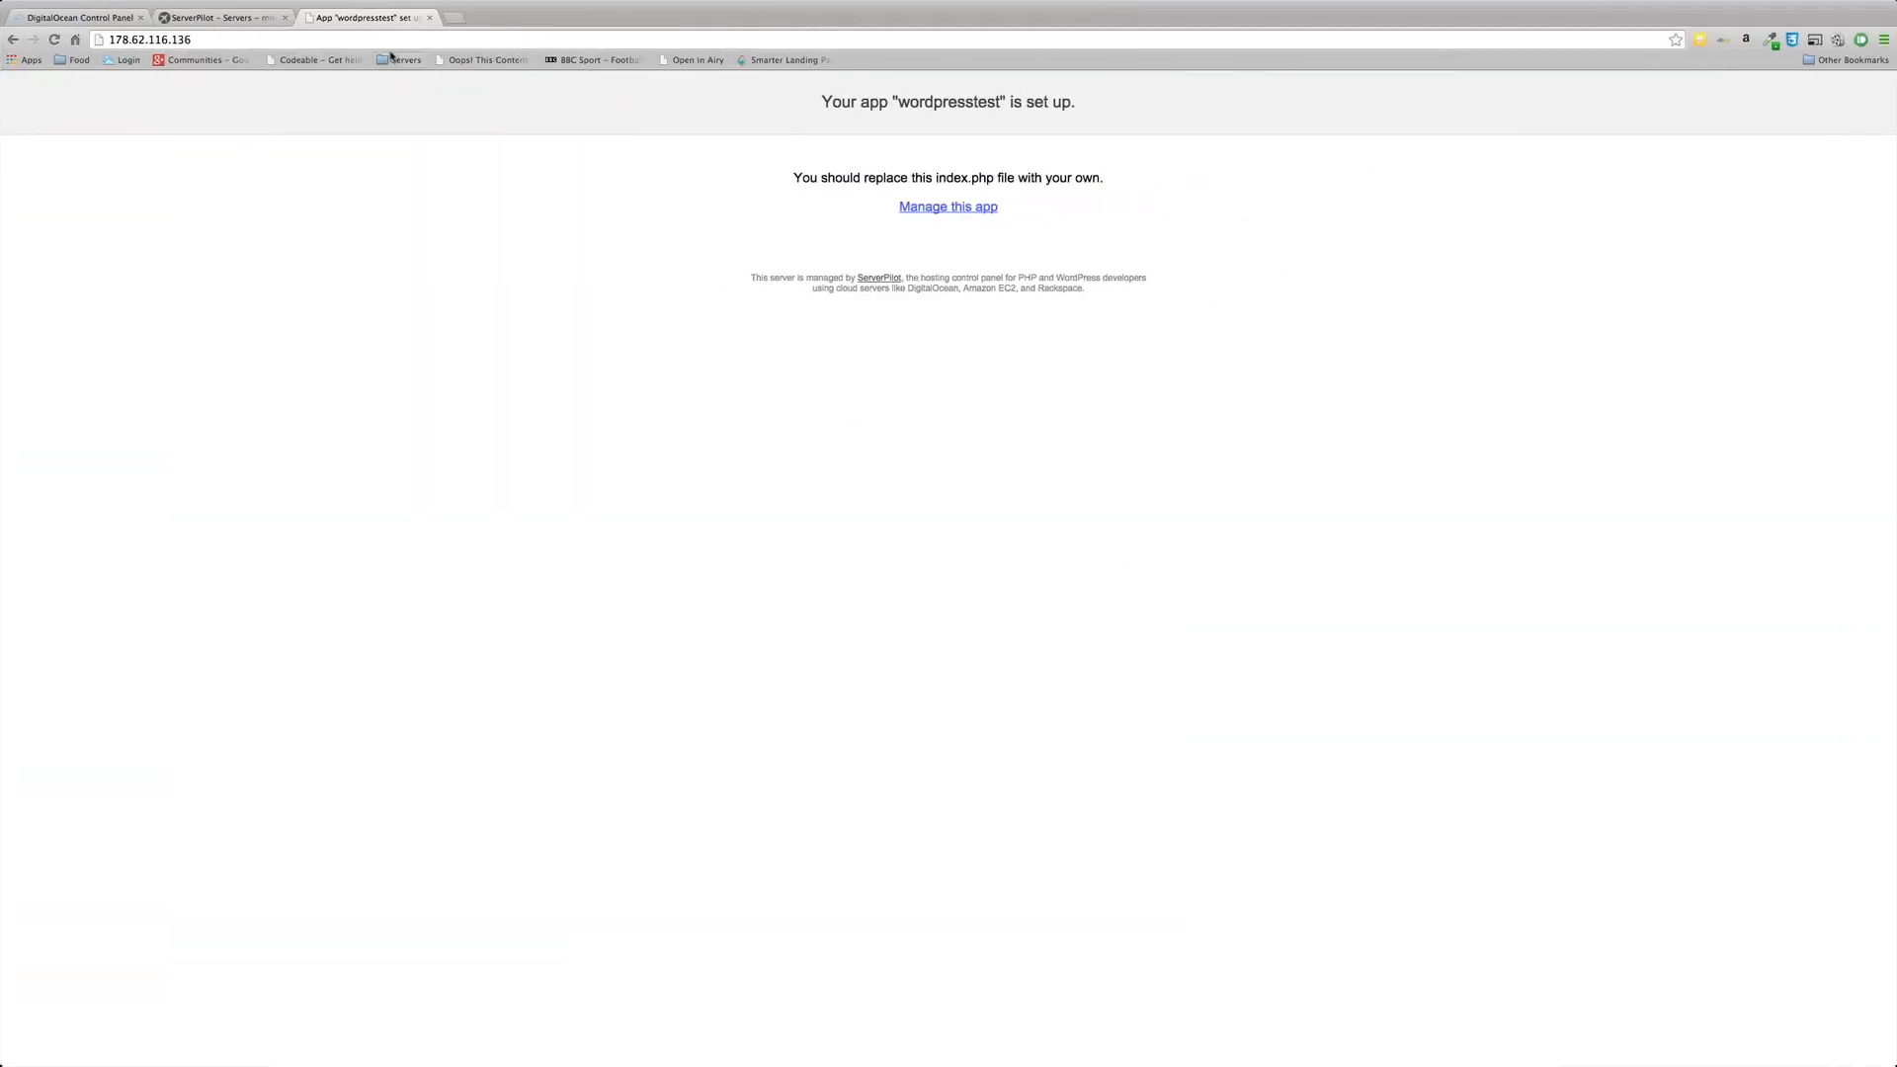
Step: In ServerPilot's wordpresstest Databases section, start a new database named wordpresstest1
{"action": "left_click", "coordinate": [244, 16]}
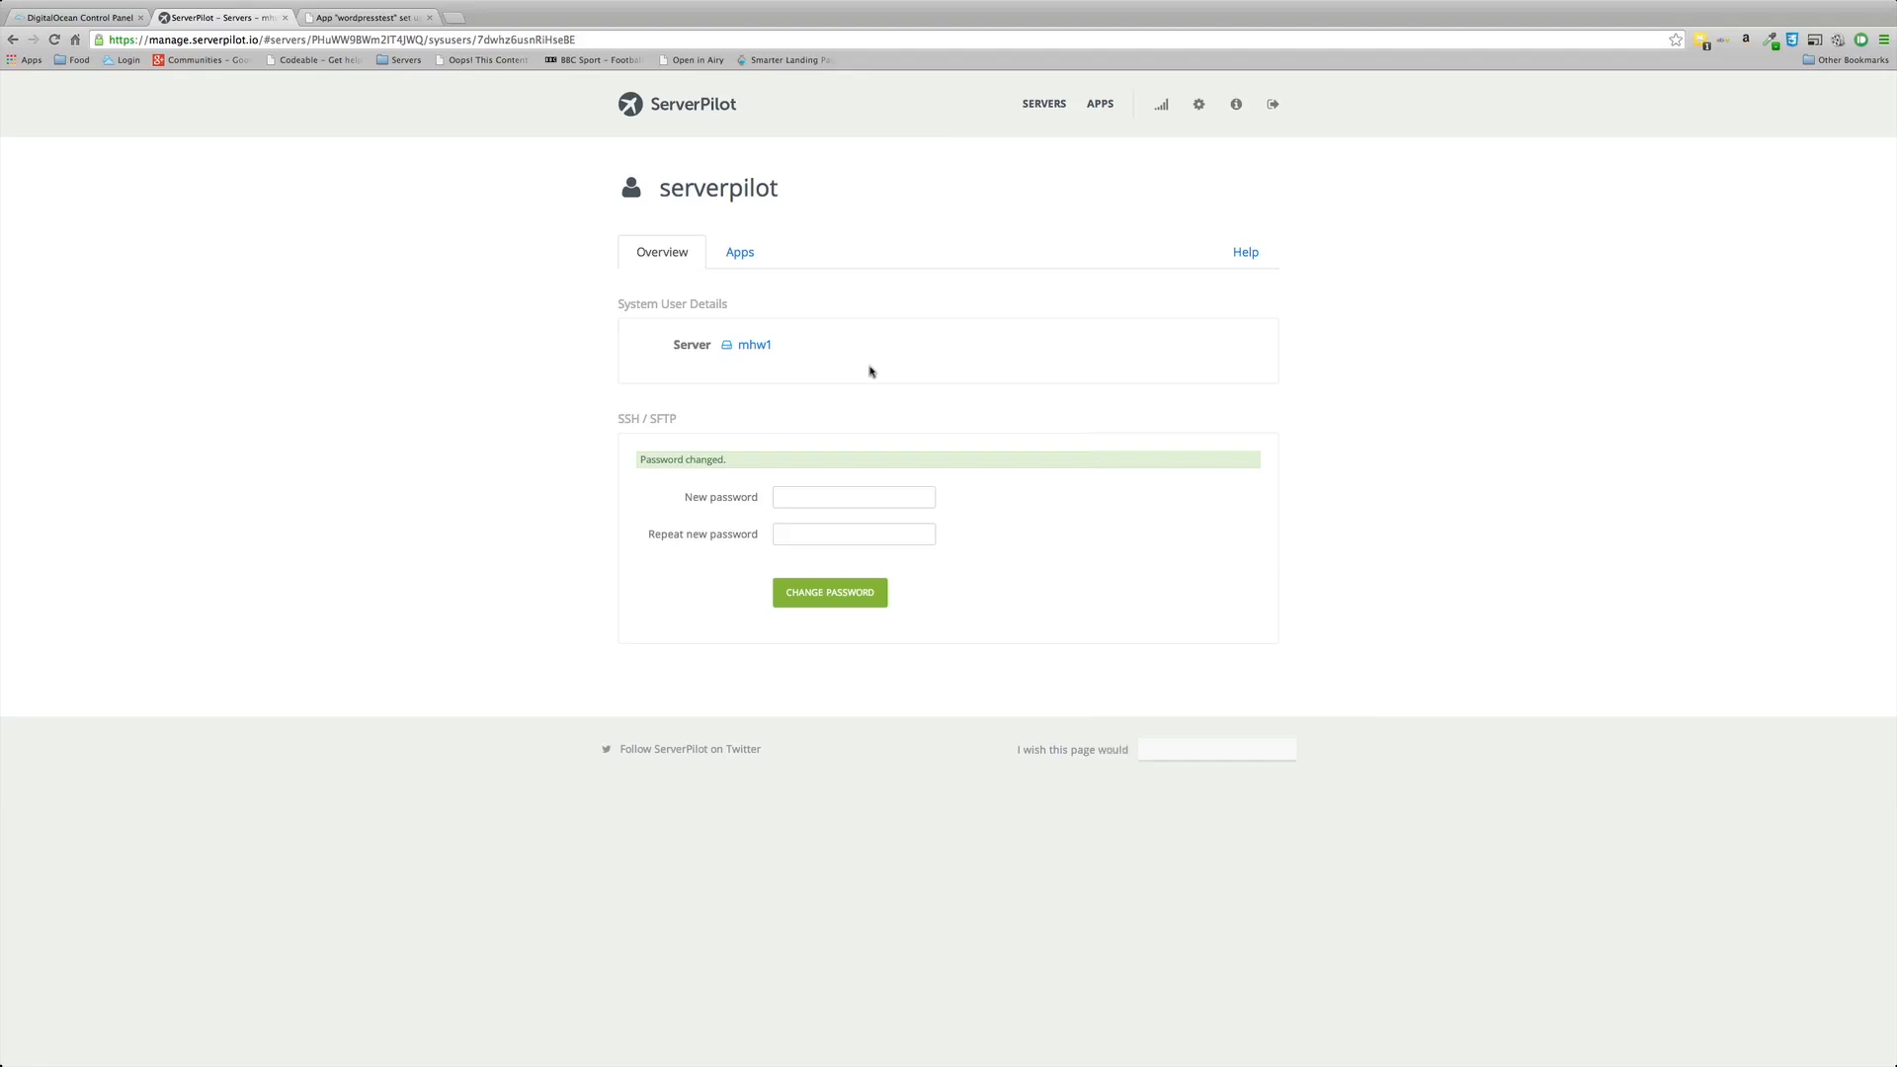
{"action": "left_click", "coordinate": [753, 258]}
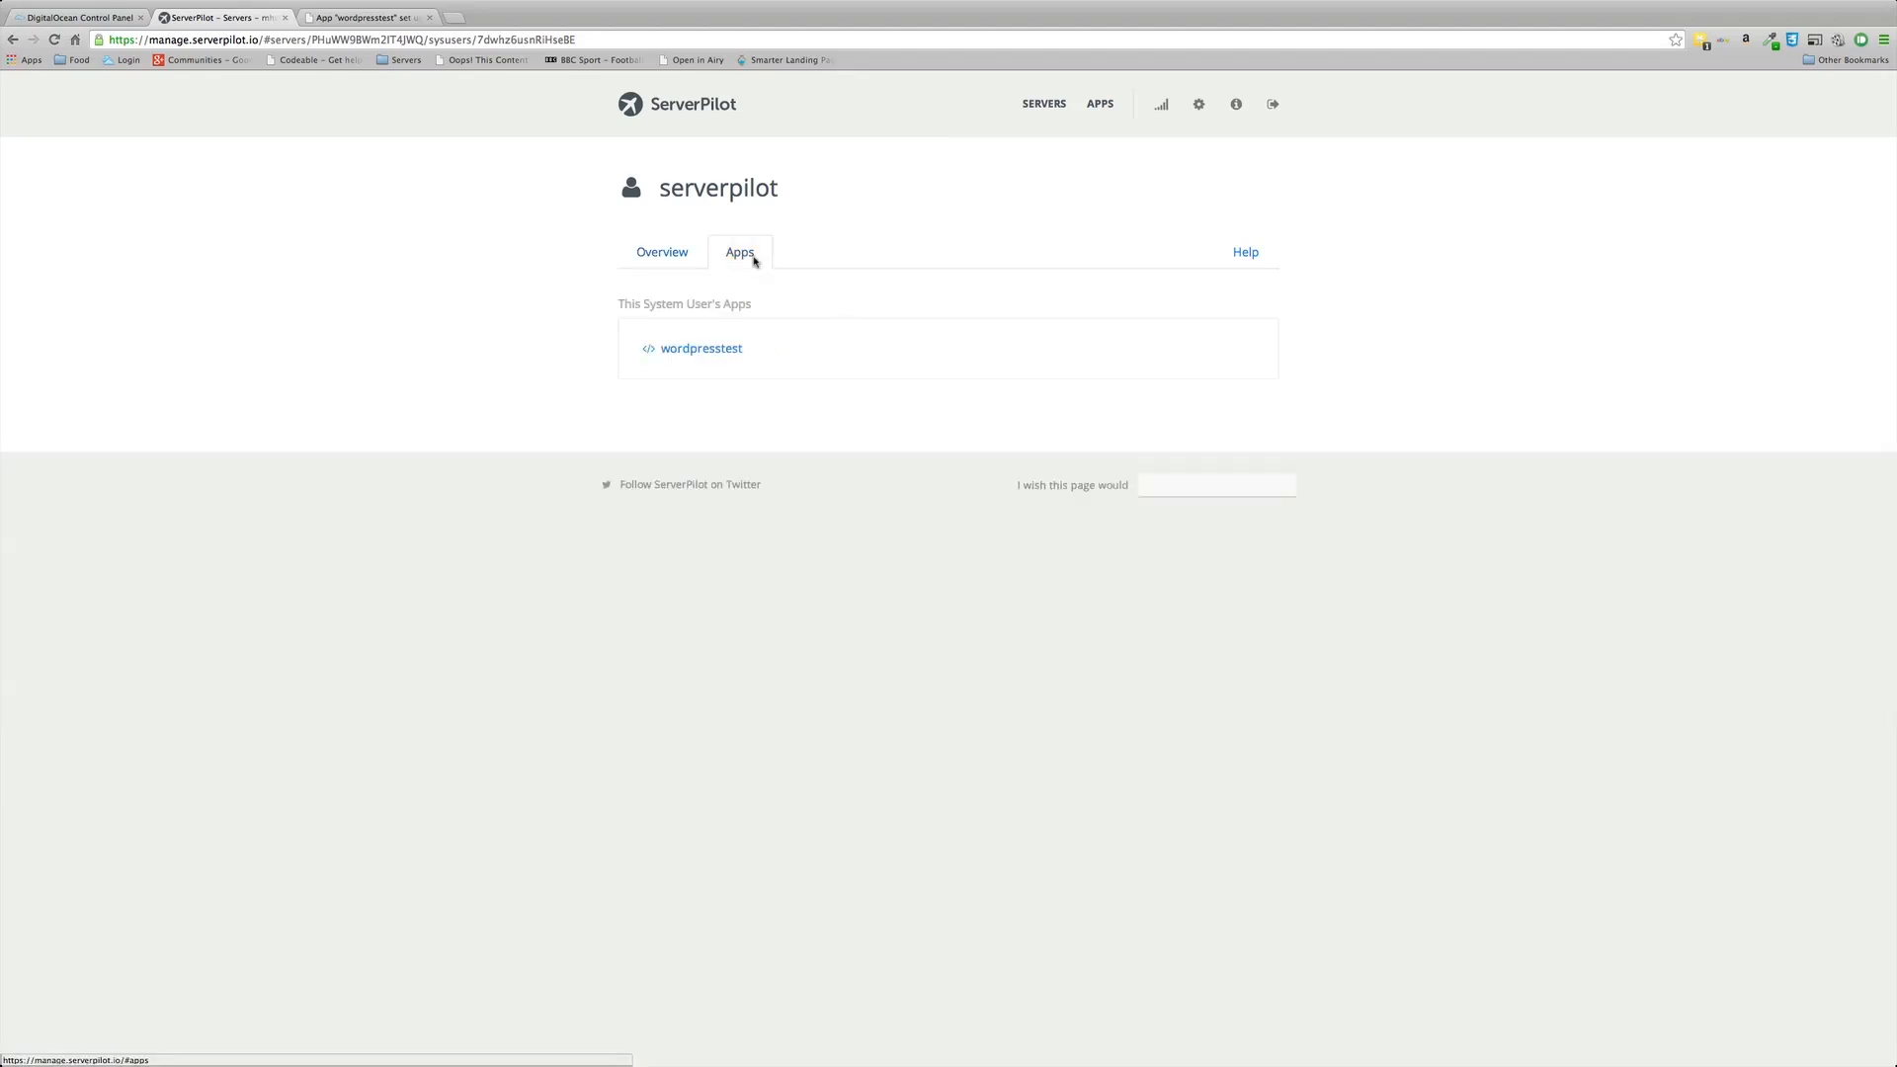
{"action": "left_click", "coordinate": [703, 350]}
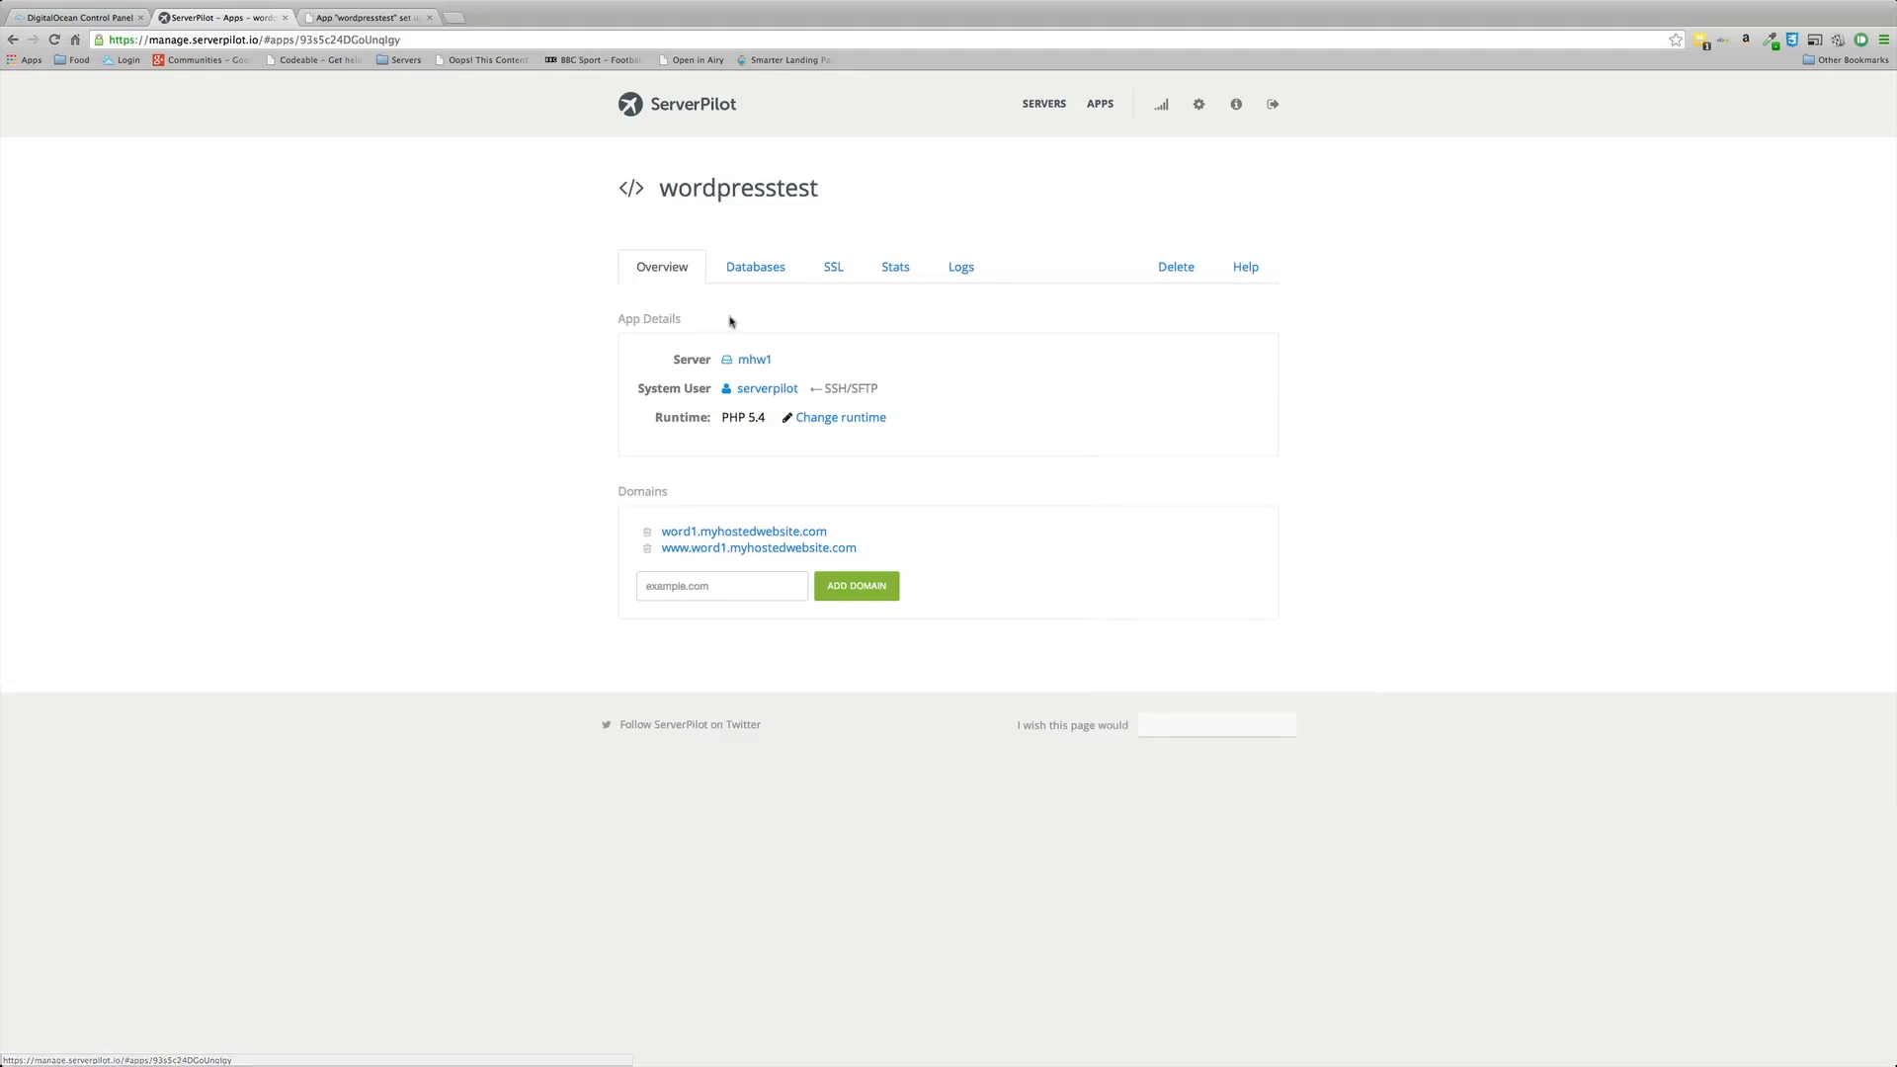
{"action": "left_click", "coordinate": [762, 271]}
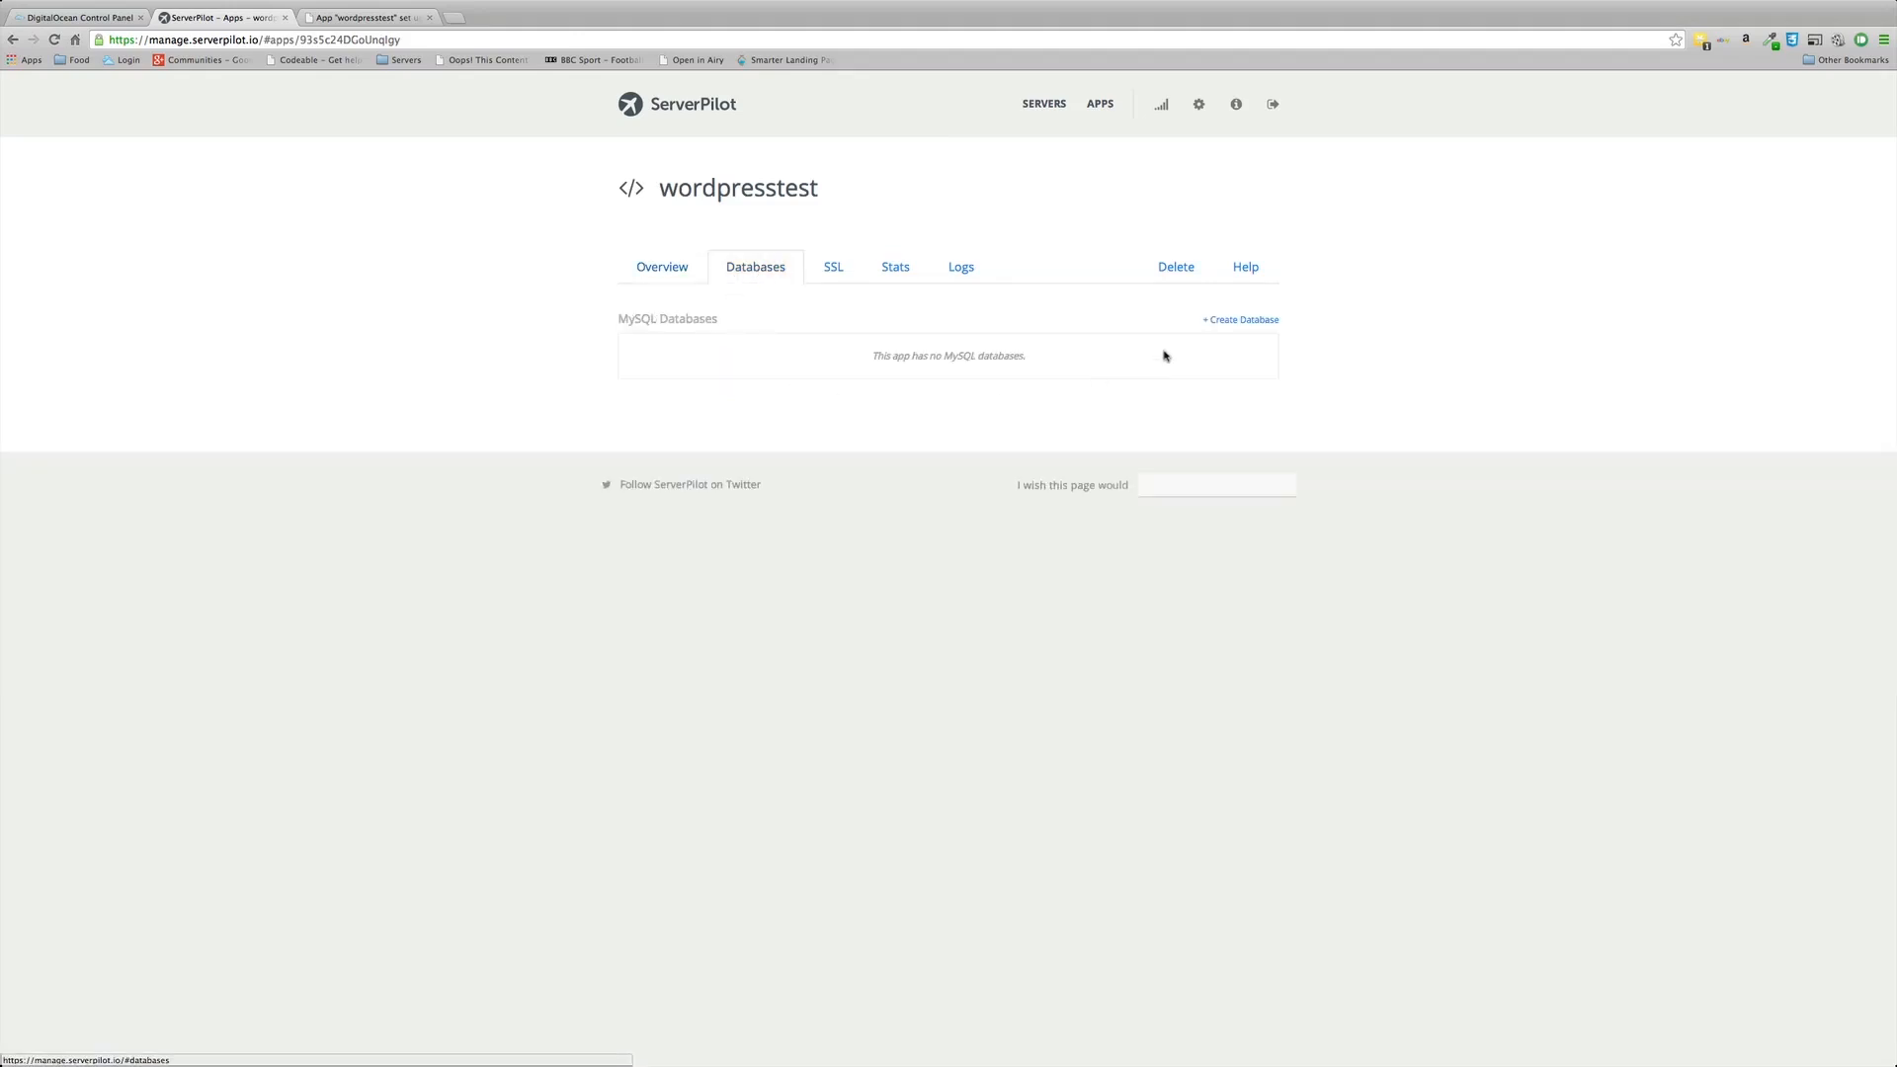
{"action": "left_click", "coordinate": [1247, 321]}
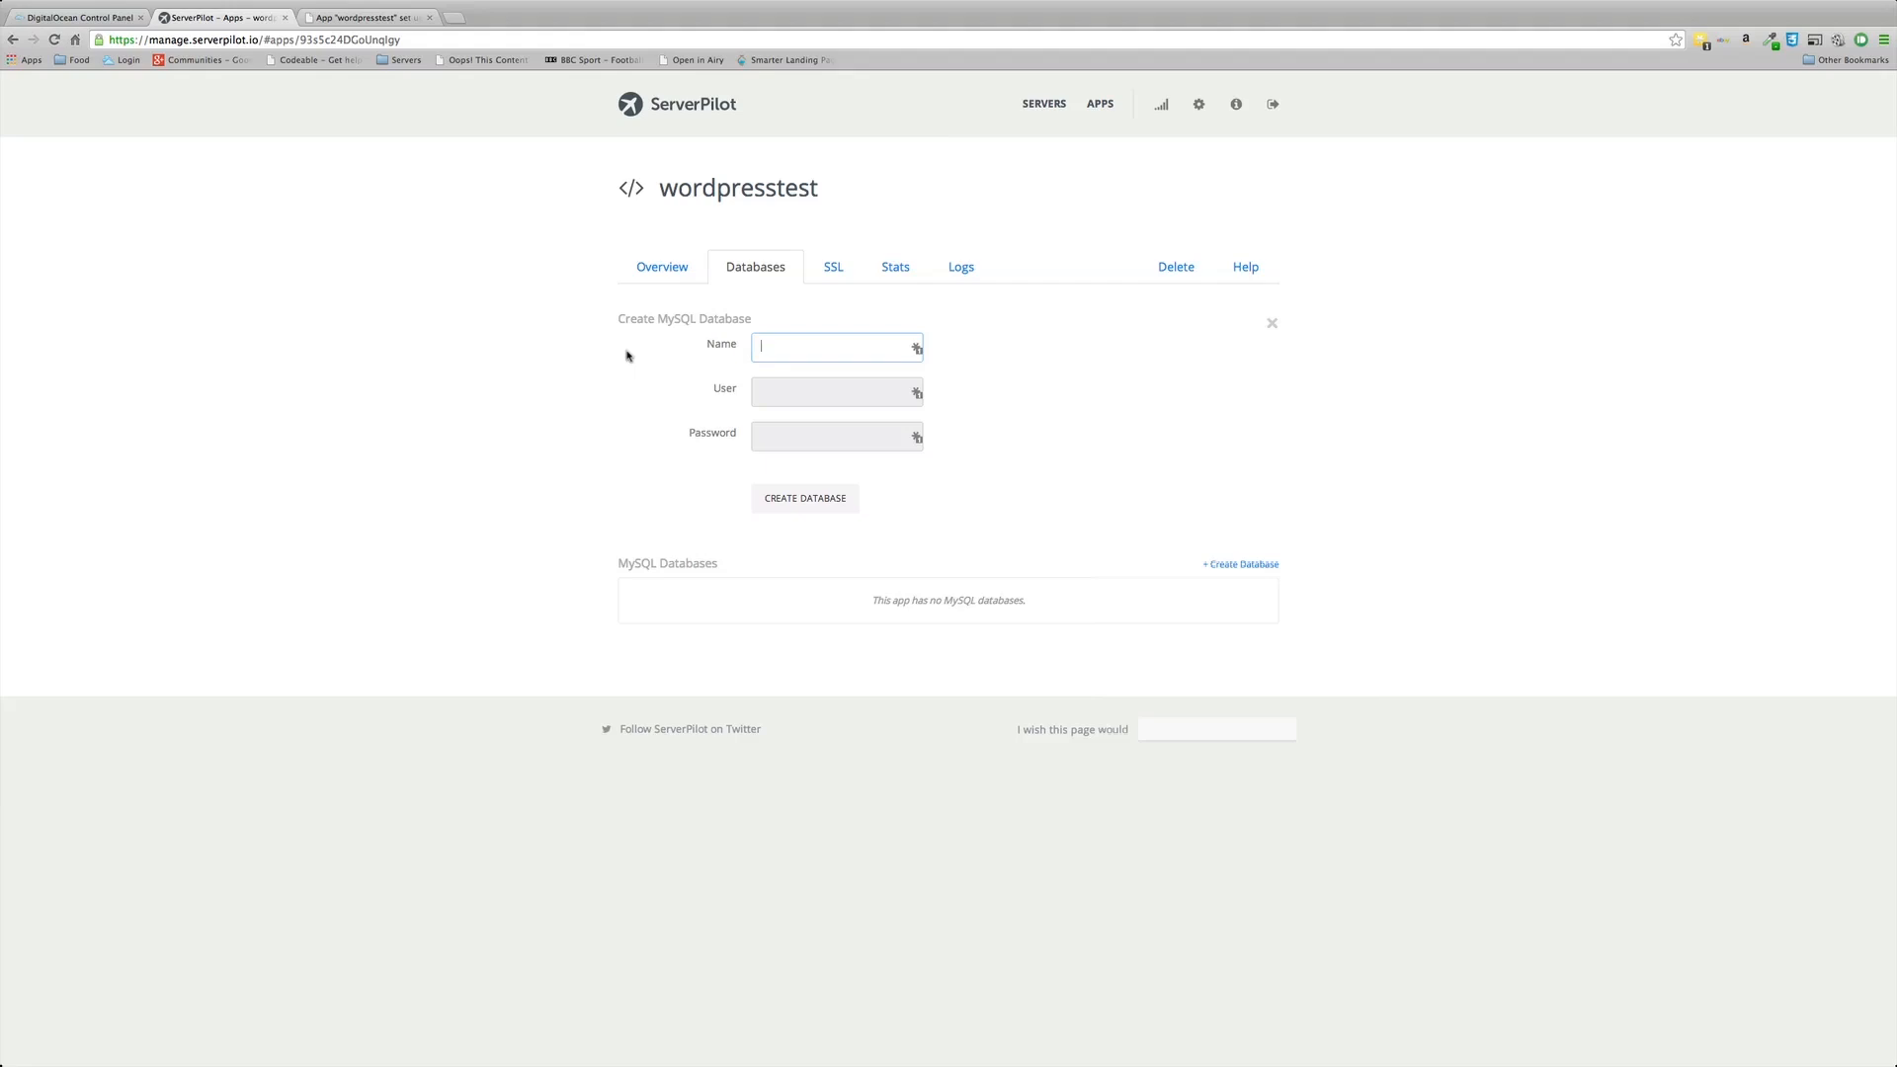
{"action": "type", "text": "wordpres"}
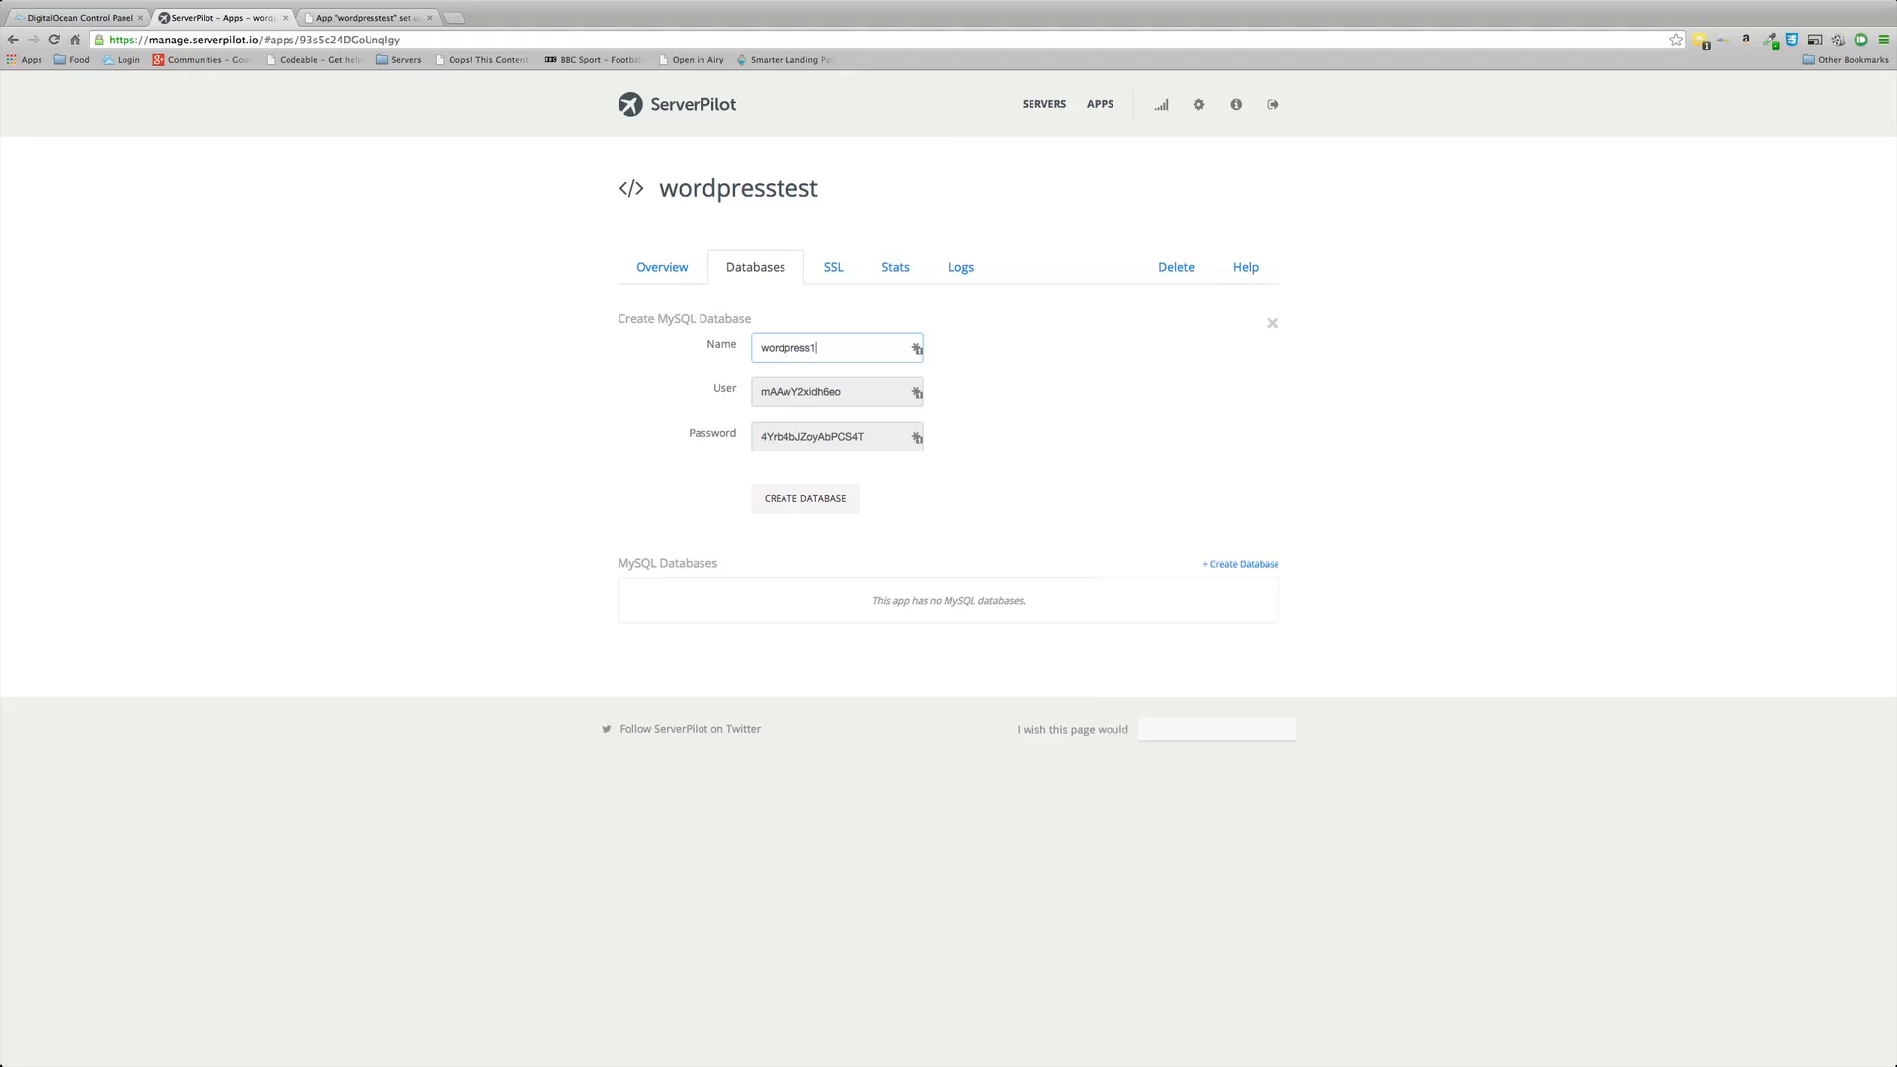
{"action": "type", "text": "stest1"}
Step: Reload 178.62.116.136 and choose English (United States) to reach WordPress's database connection form
{"action": "left_click", "coordinate": [368, 20]}
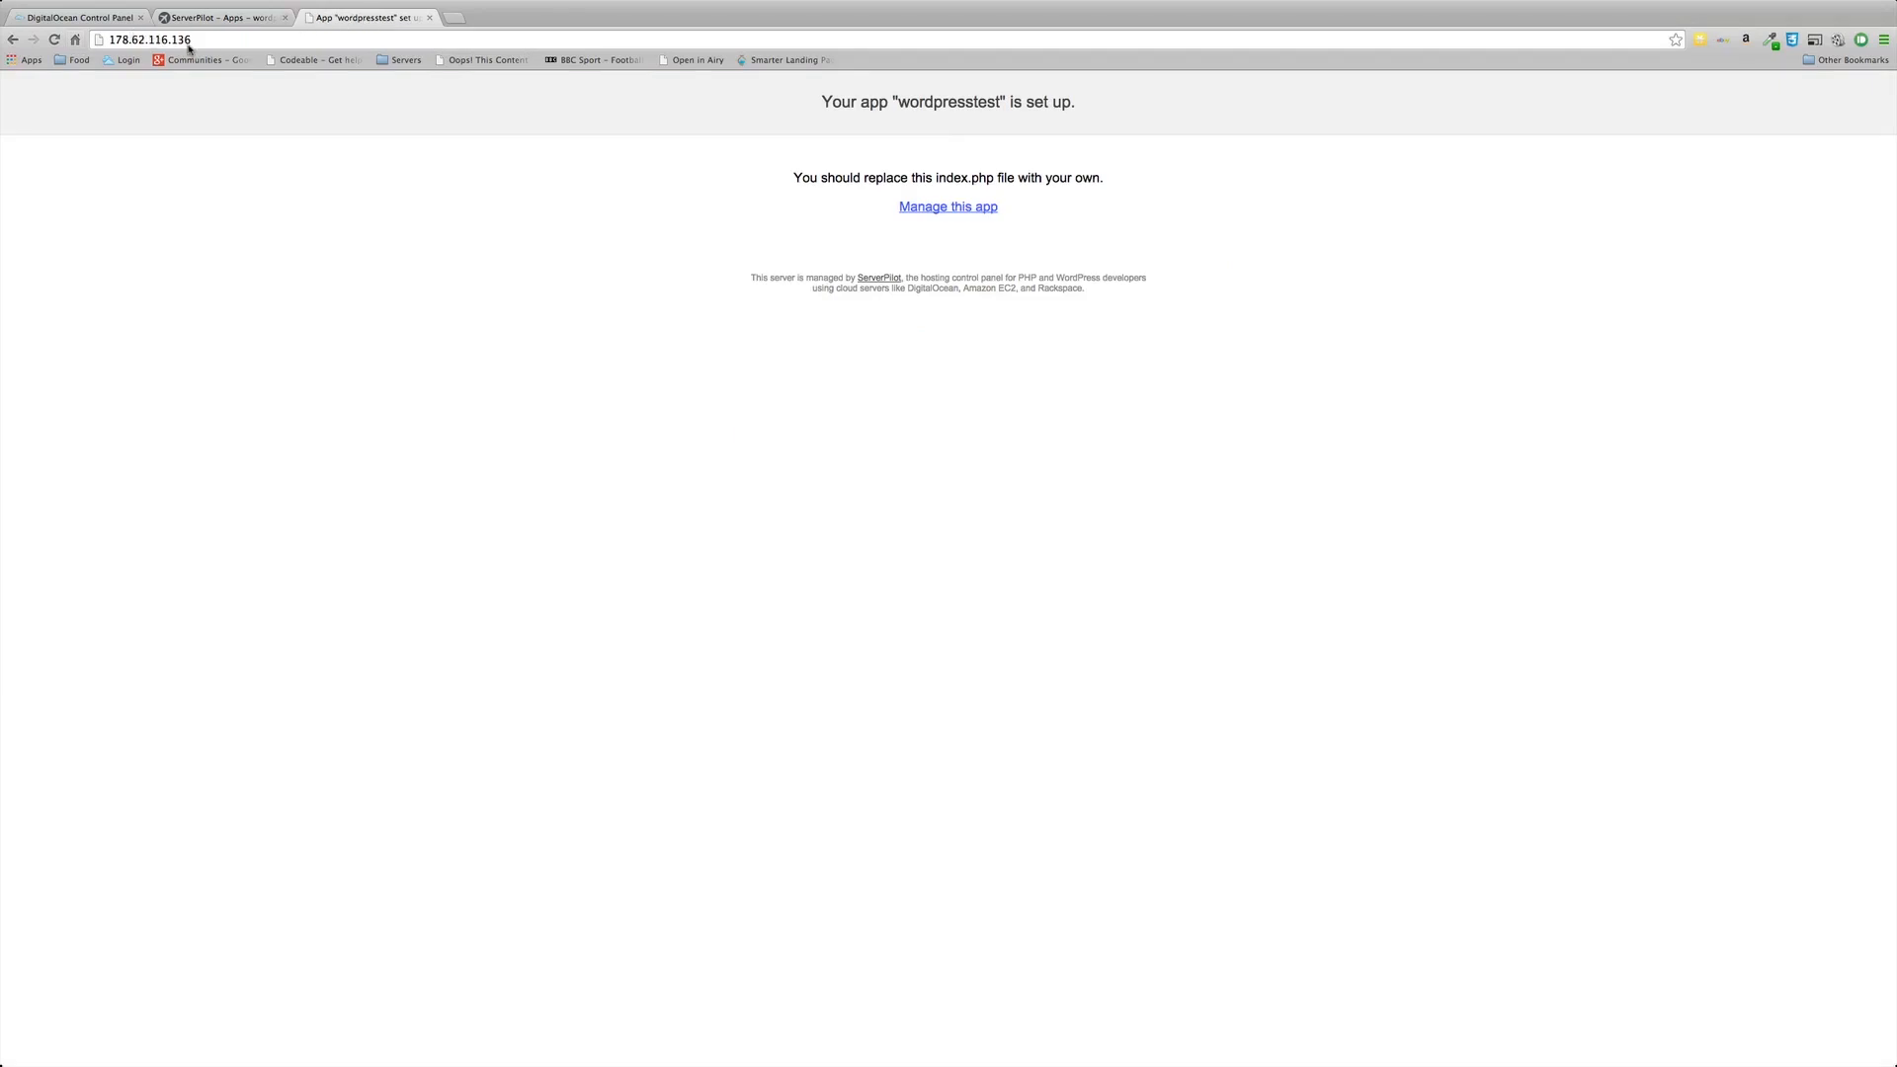
{"action": "left_click", "coordinate": [54, 40]}
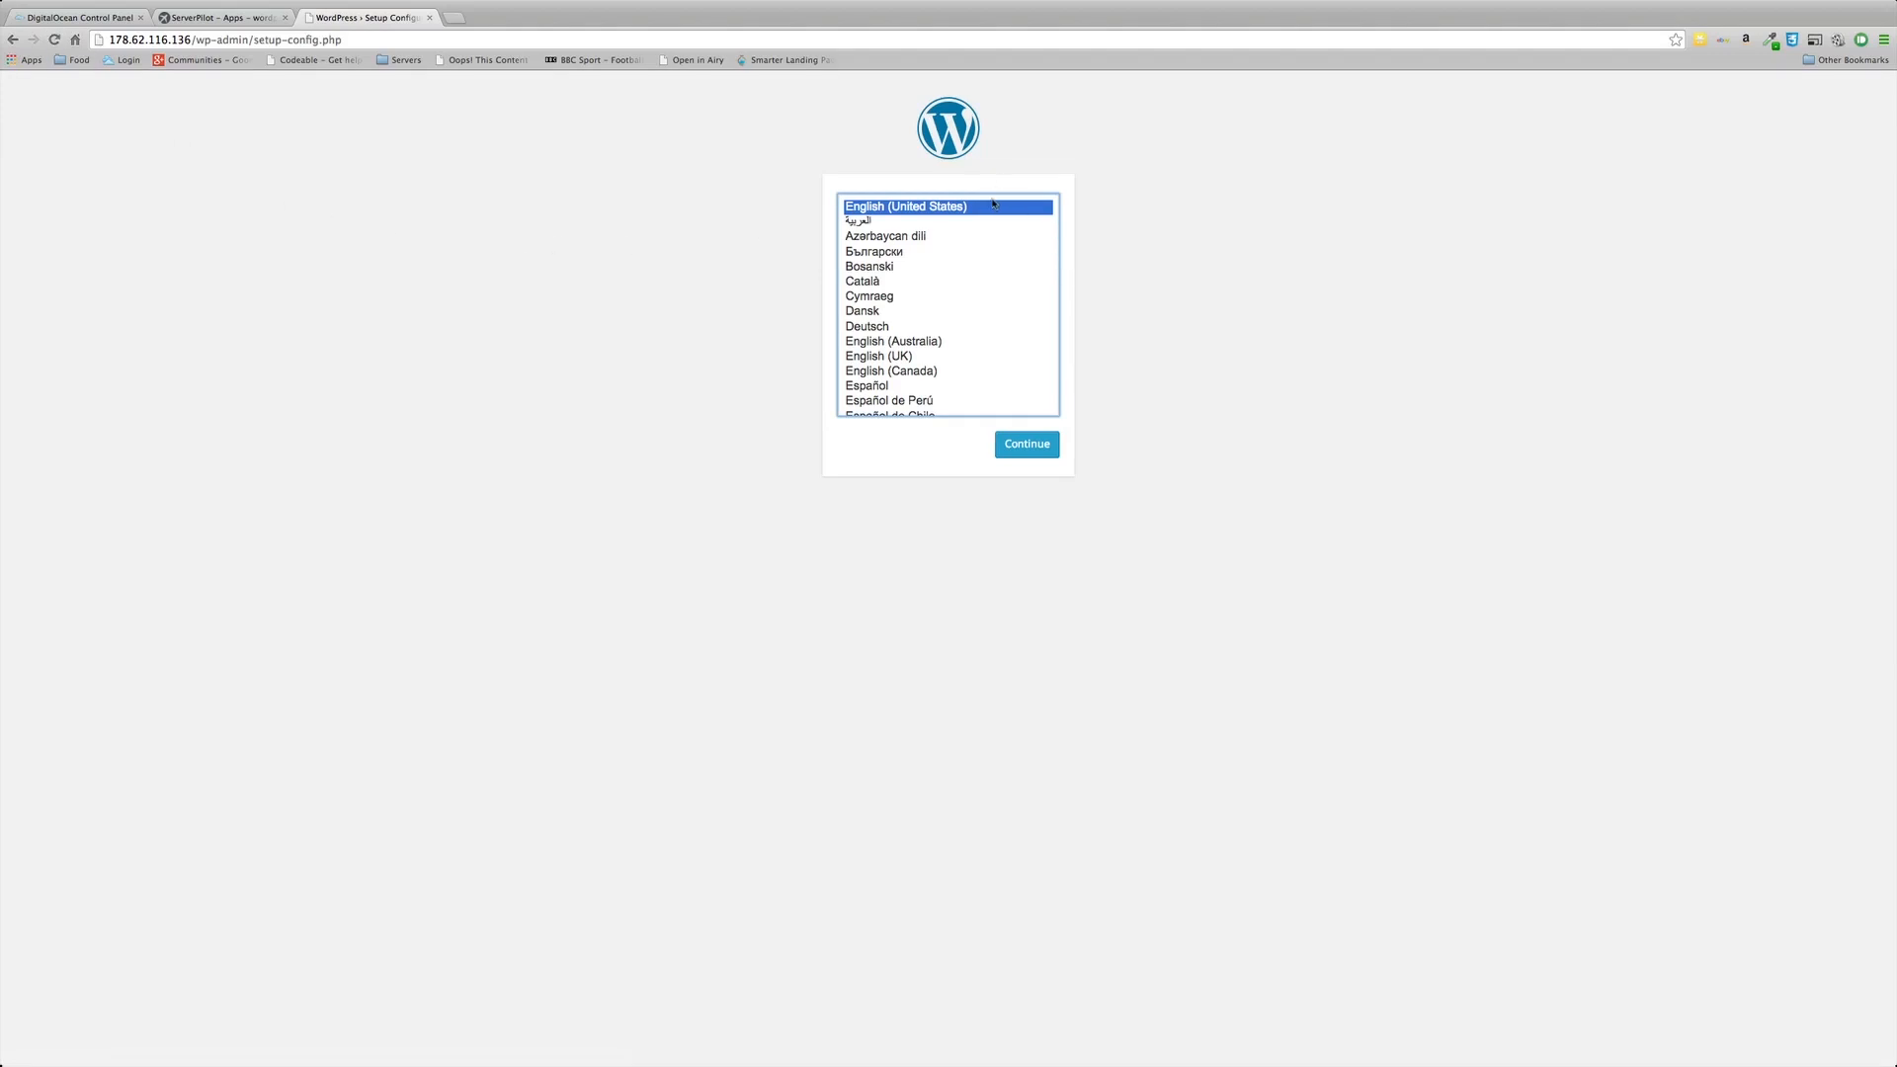
{"action": "left_click", "coordinate": [1029, 447]}
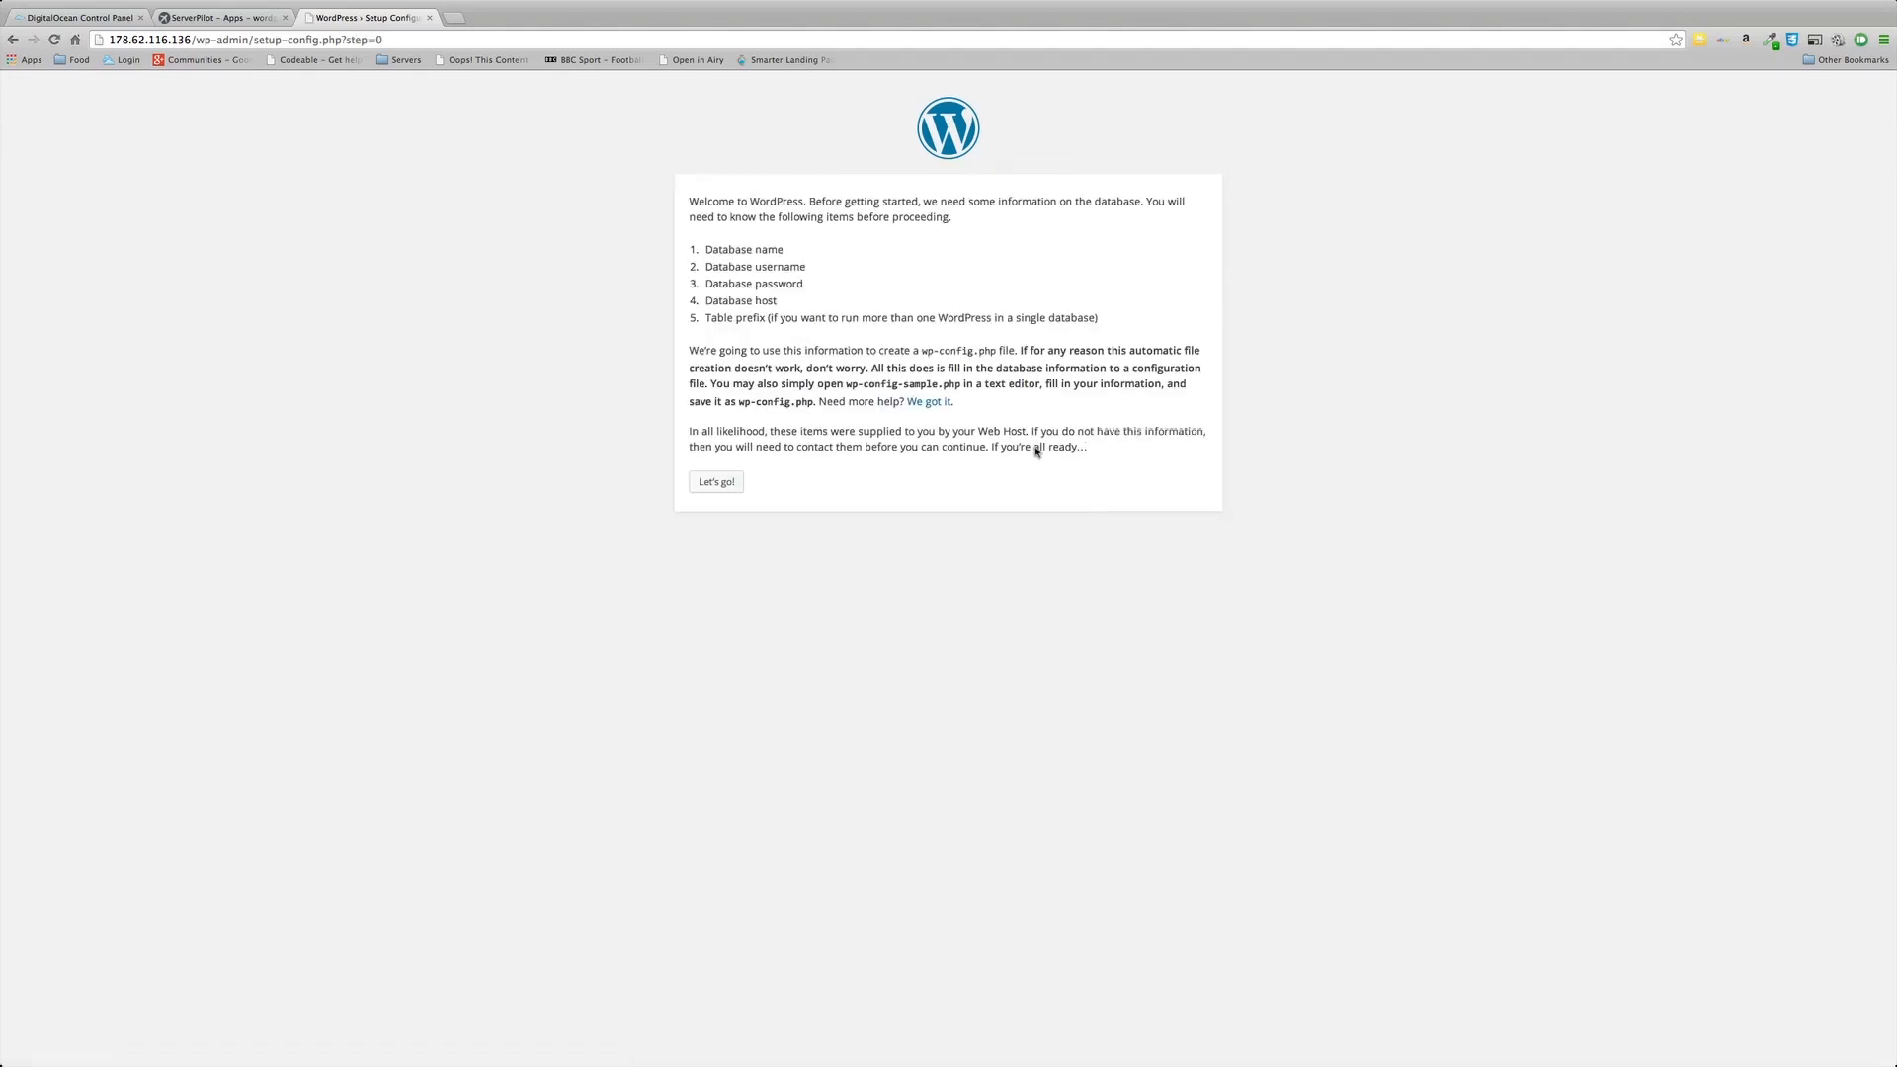
{"action": "left_click", "coordinate": [718, 482]}
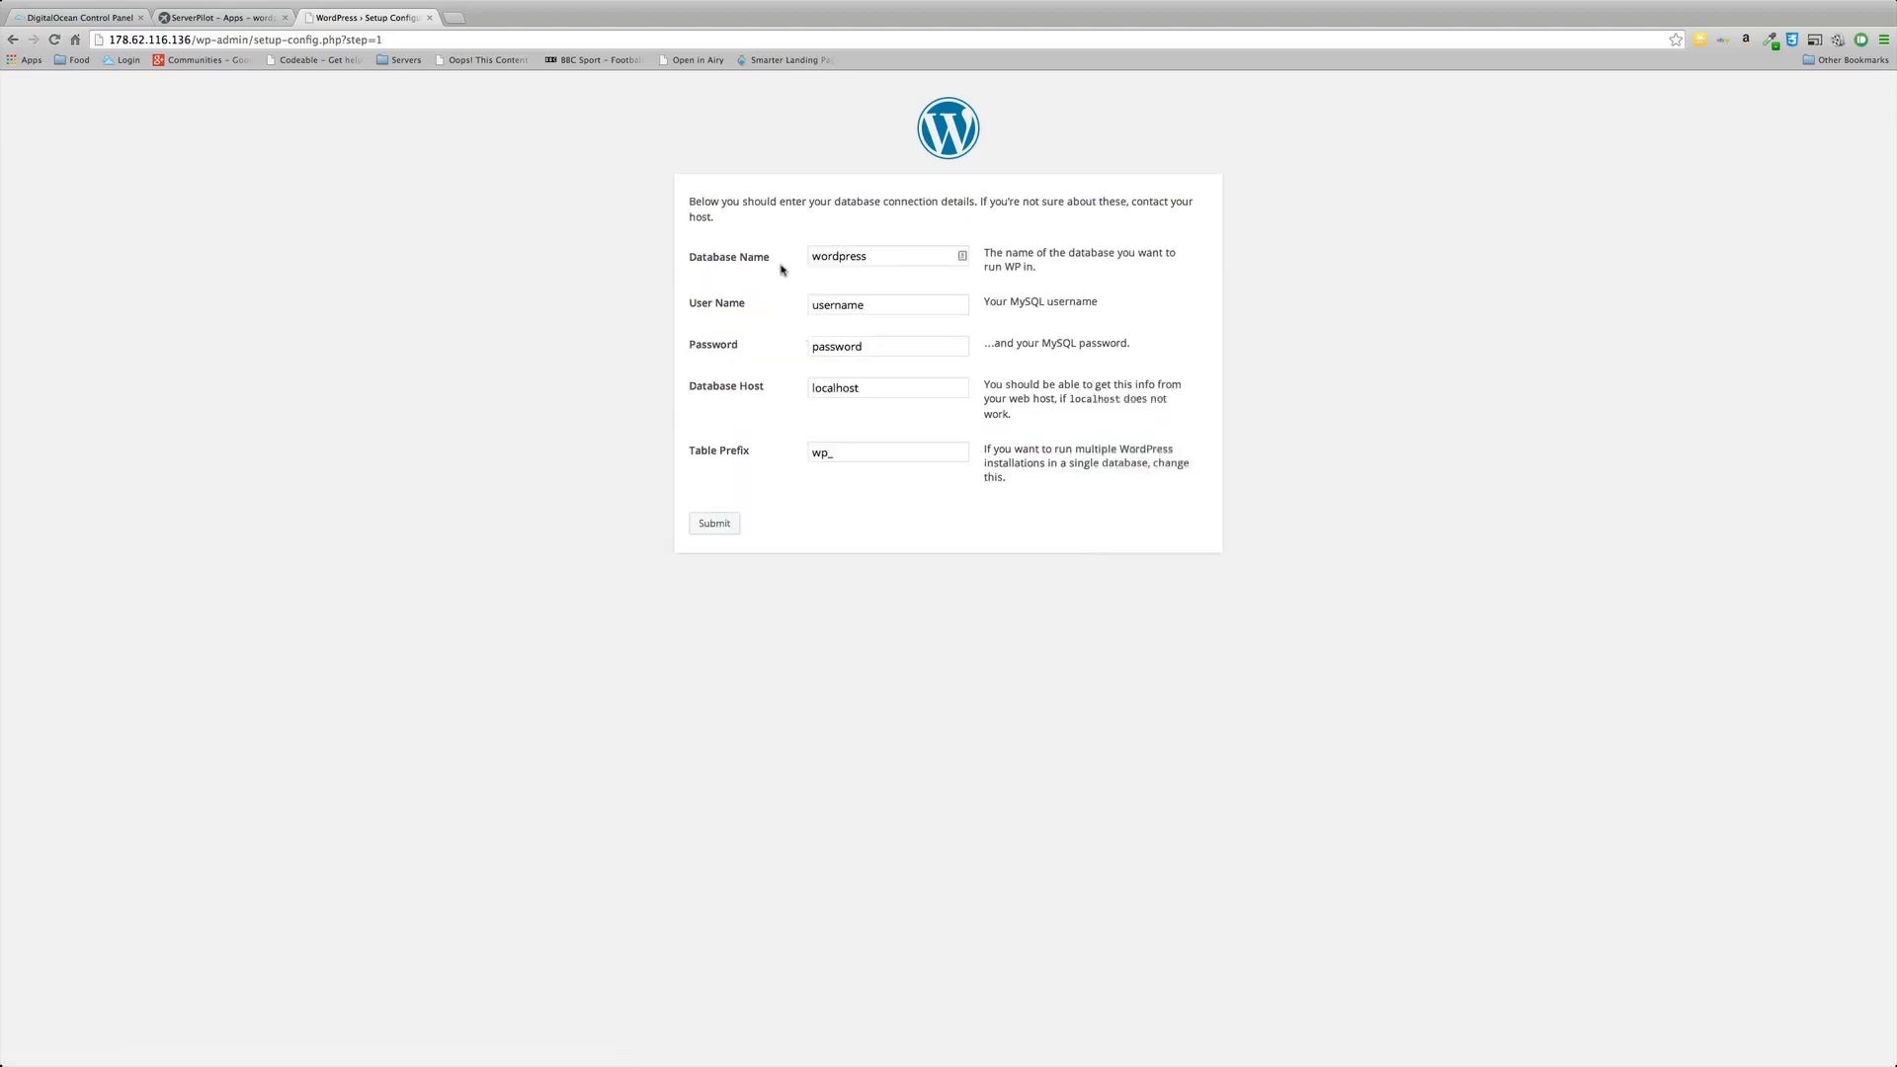
Step: Change the Database Name field to wordpresstest1
{"action": "double_click", "coordinate": [881, 264]}
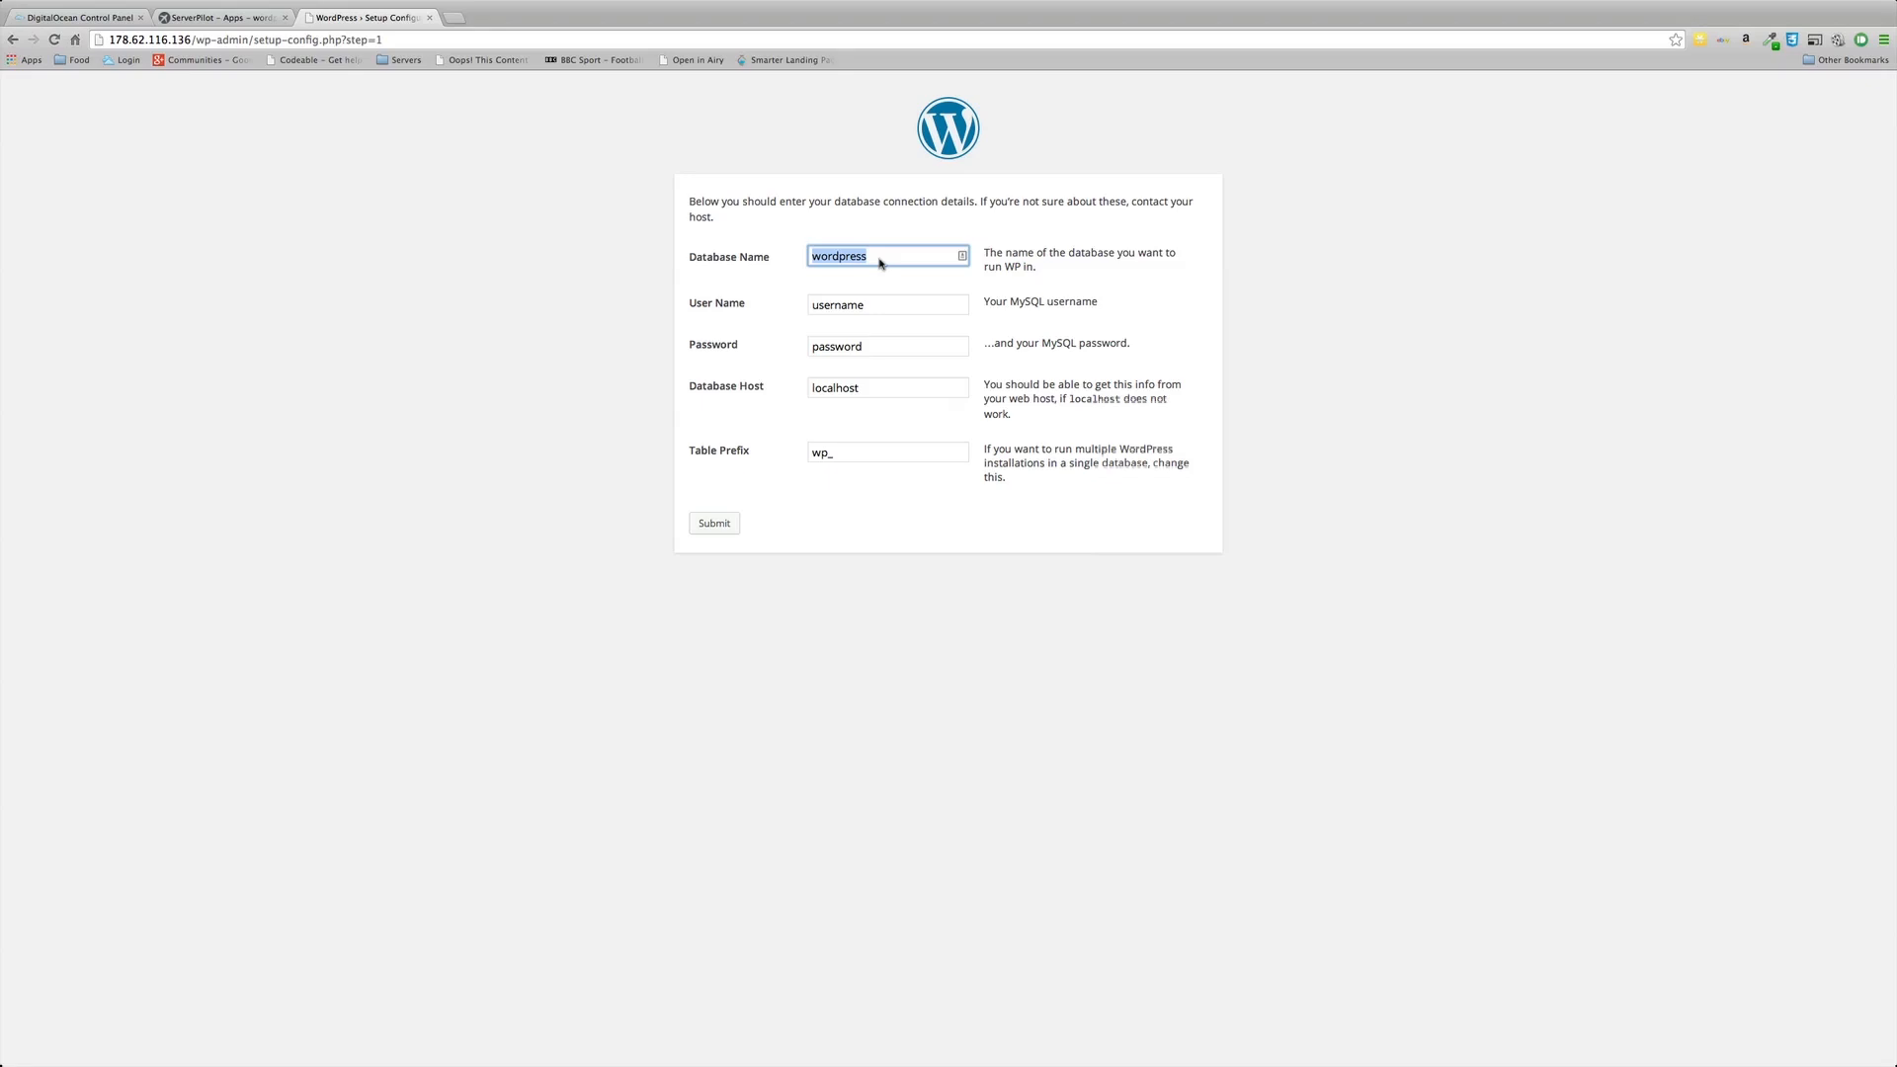
{"action": "key", "text": "Right"}
{"action": "type", "text": "test1"}
{"action": "key", "text": "Tab"}
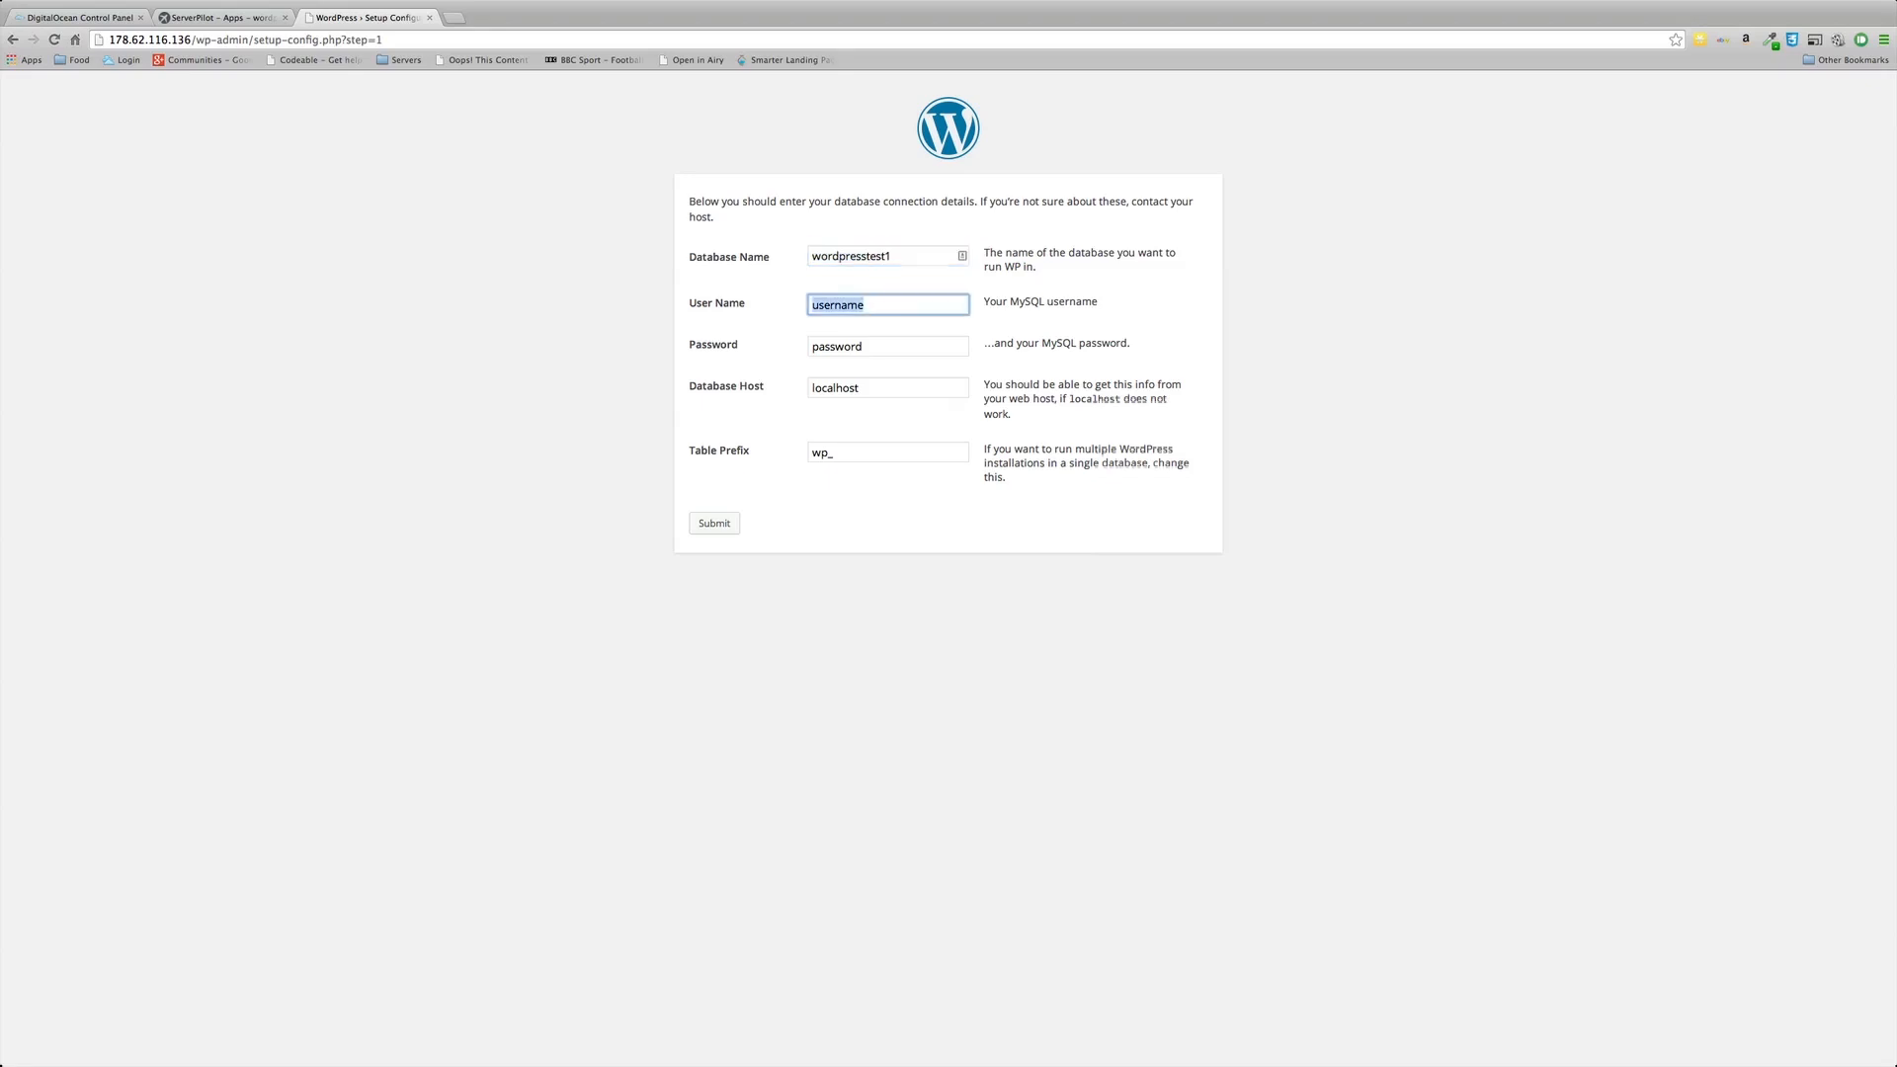
Step: Copy ServerPilot's generated database user name and password into the WordPress form
{"action": "left_click", "coordinate": [247, 18]}
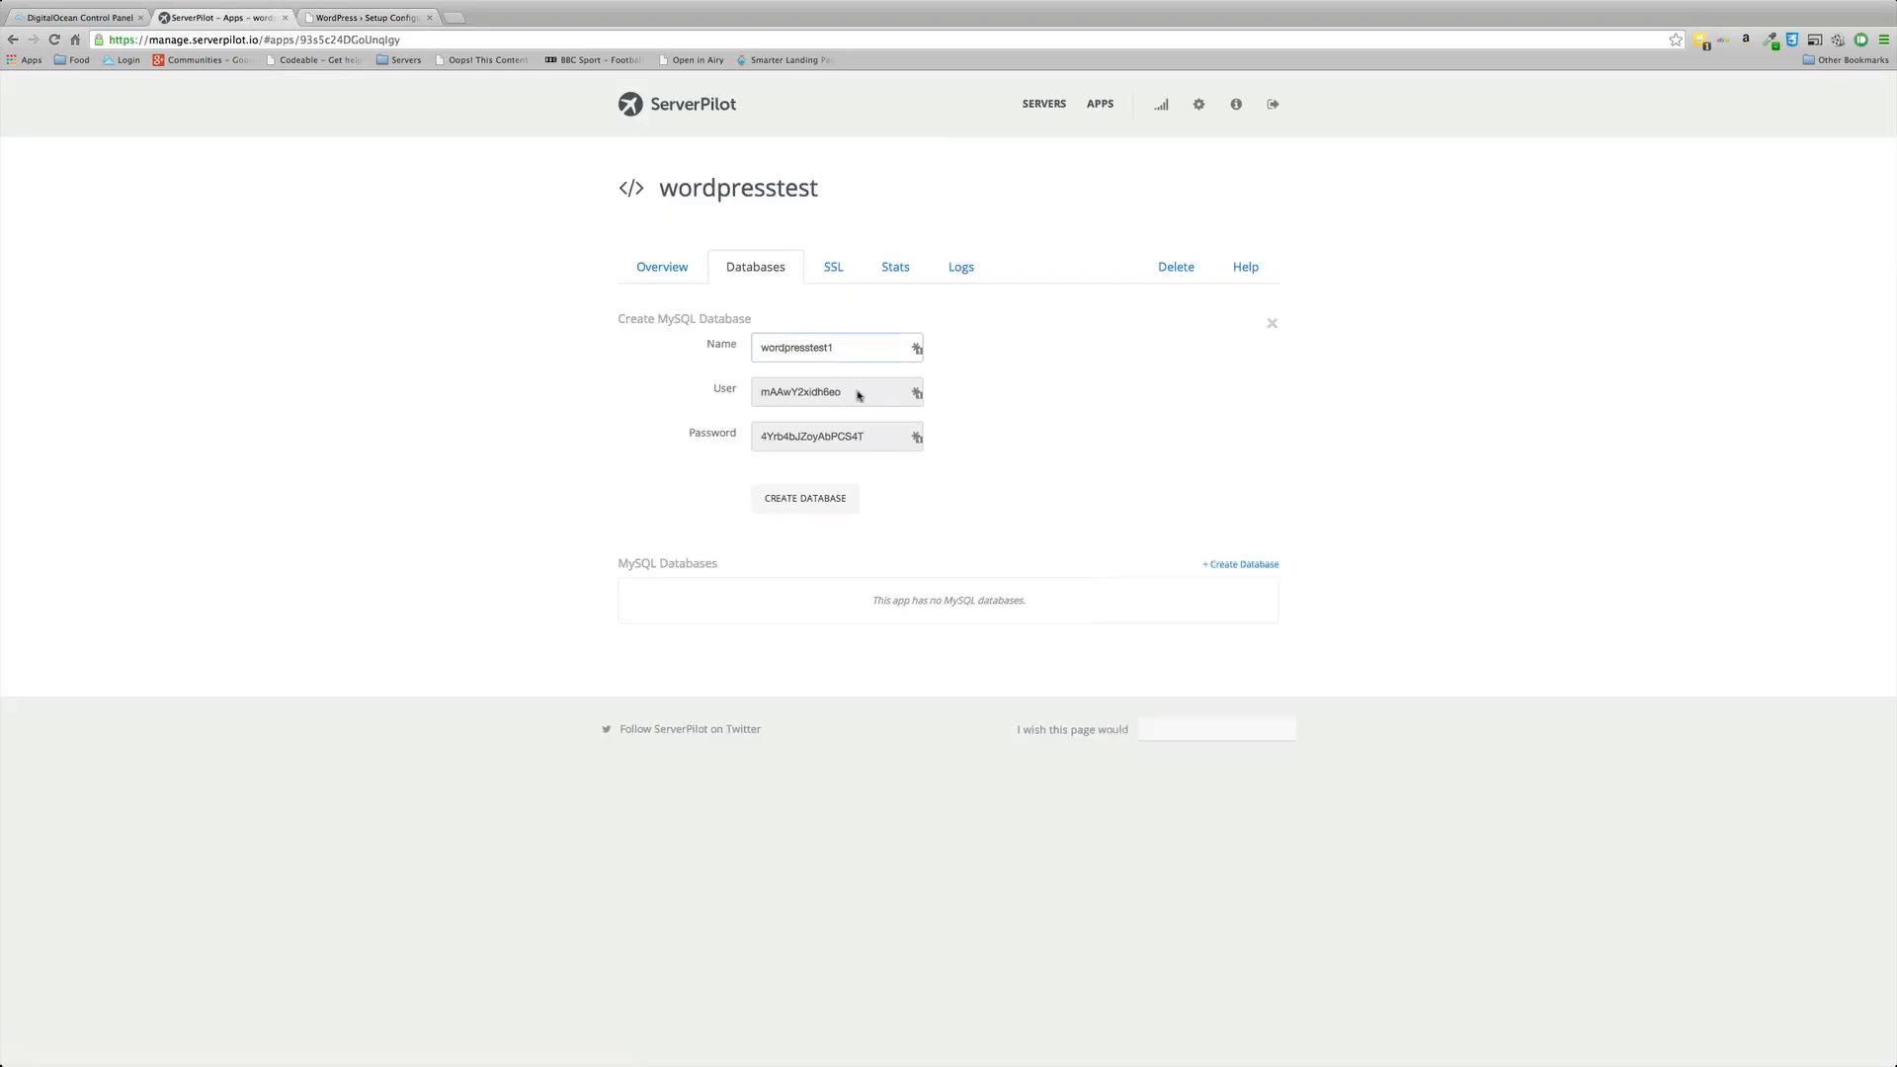
{"action": "left_click_drag", "start_coordinate": [857, 393], "coordinate": [758, 397]}
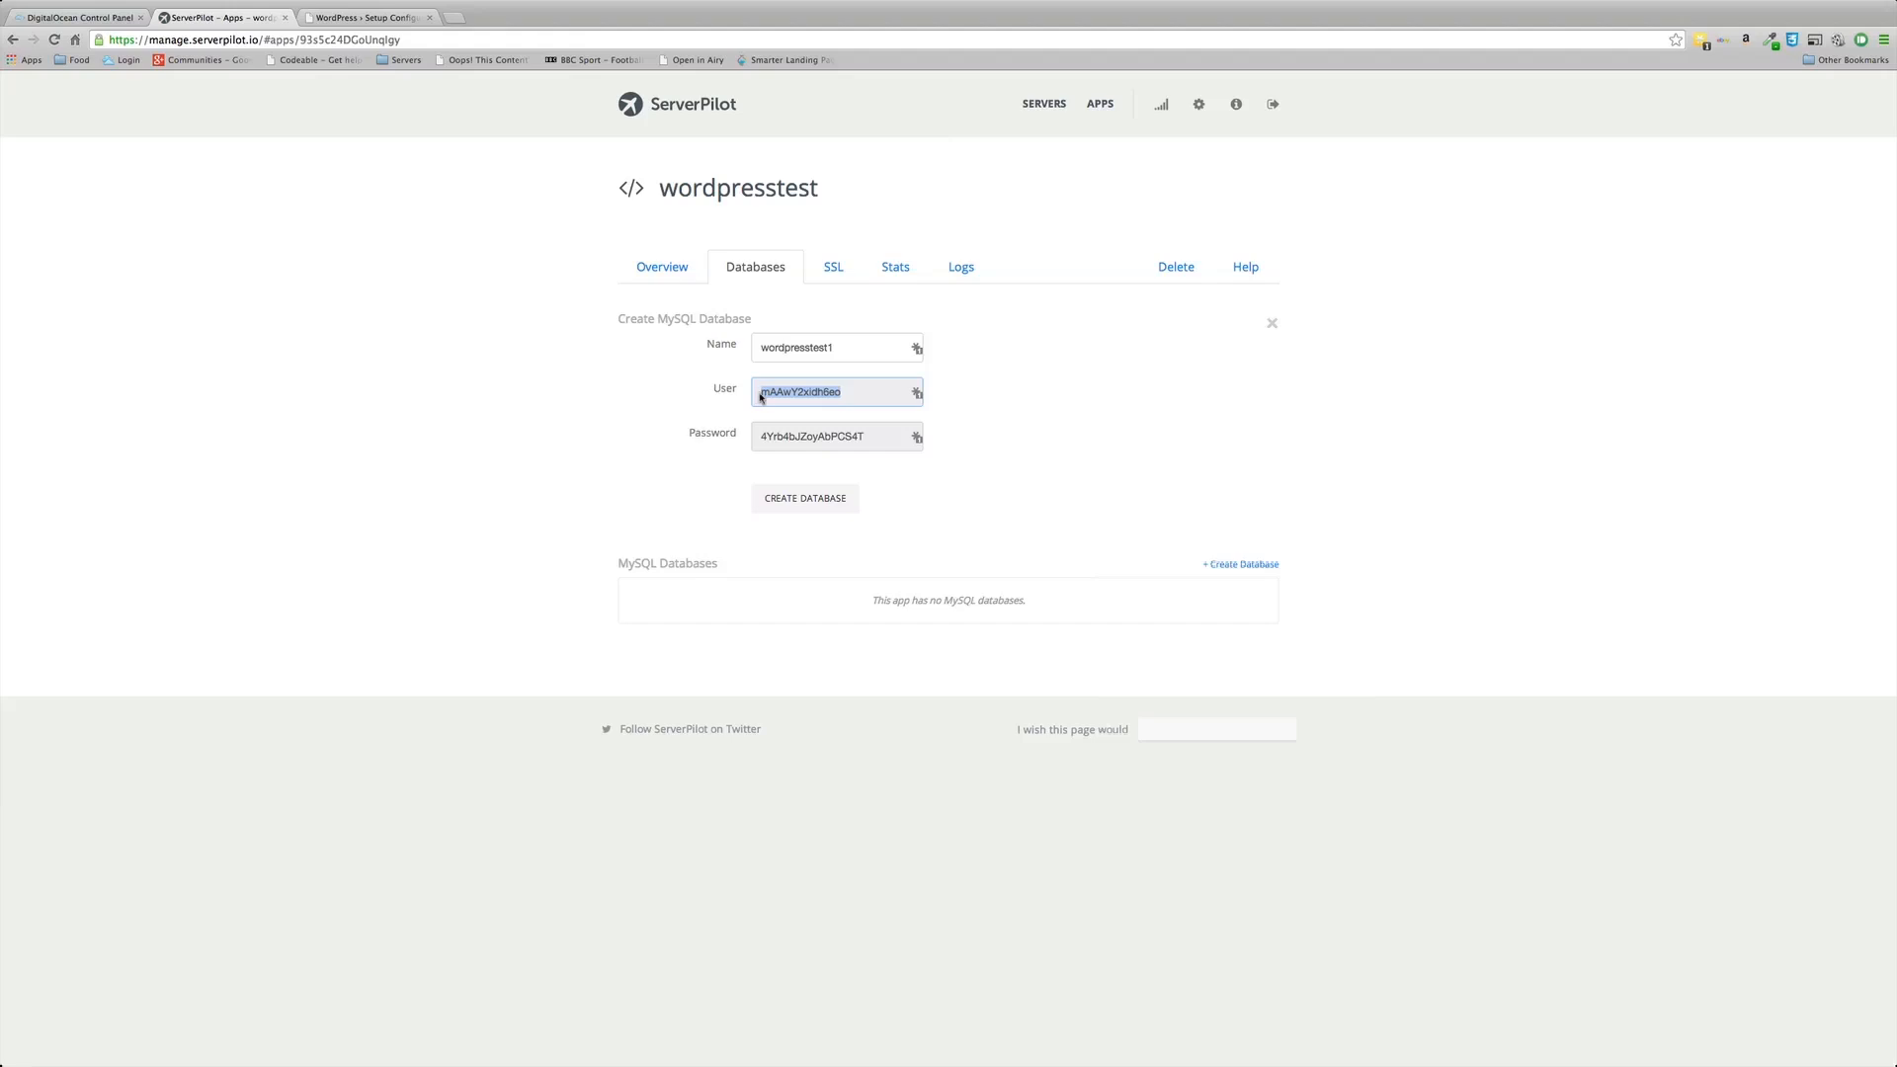
{"action": "left_click", "coordinate": [391, 16]}
{"action": "double_click", "coordinate": [870, 303]}
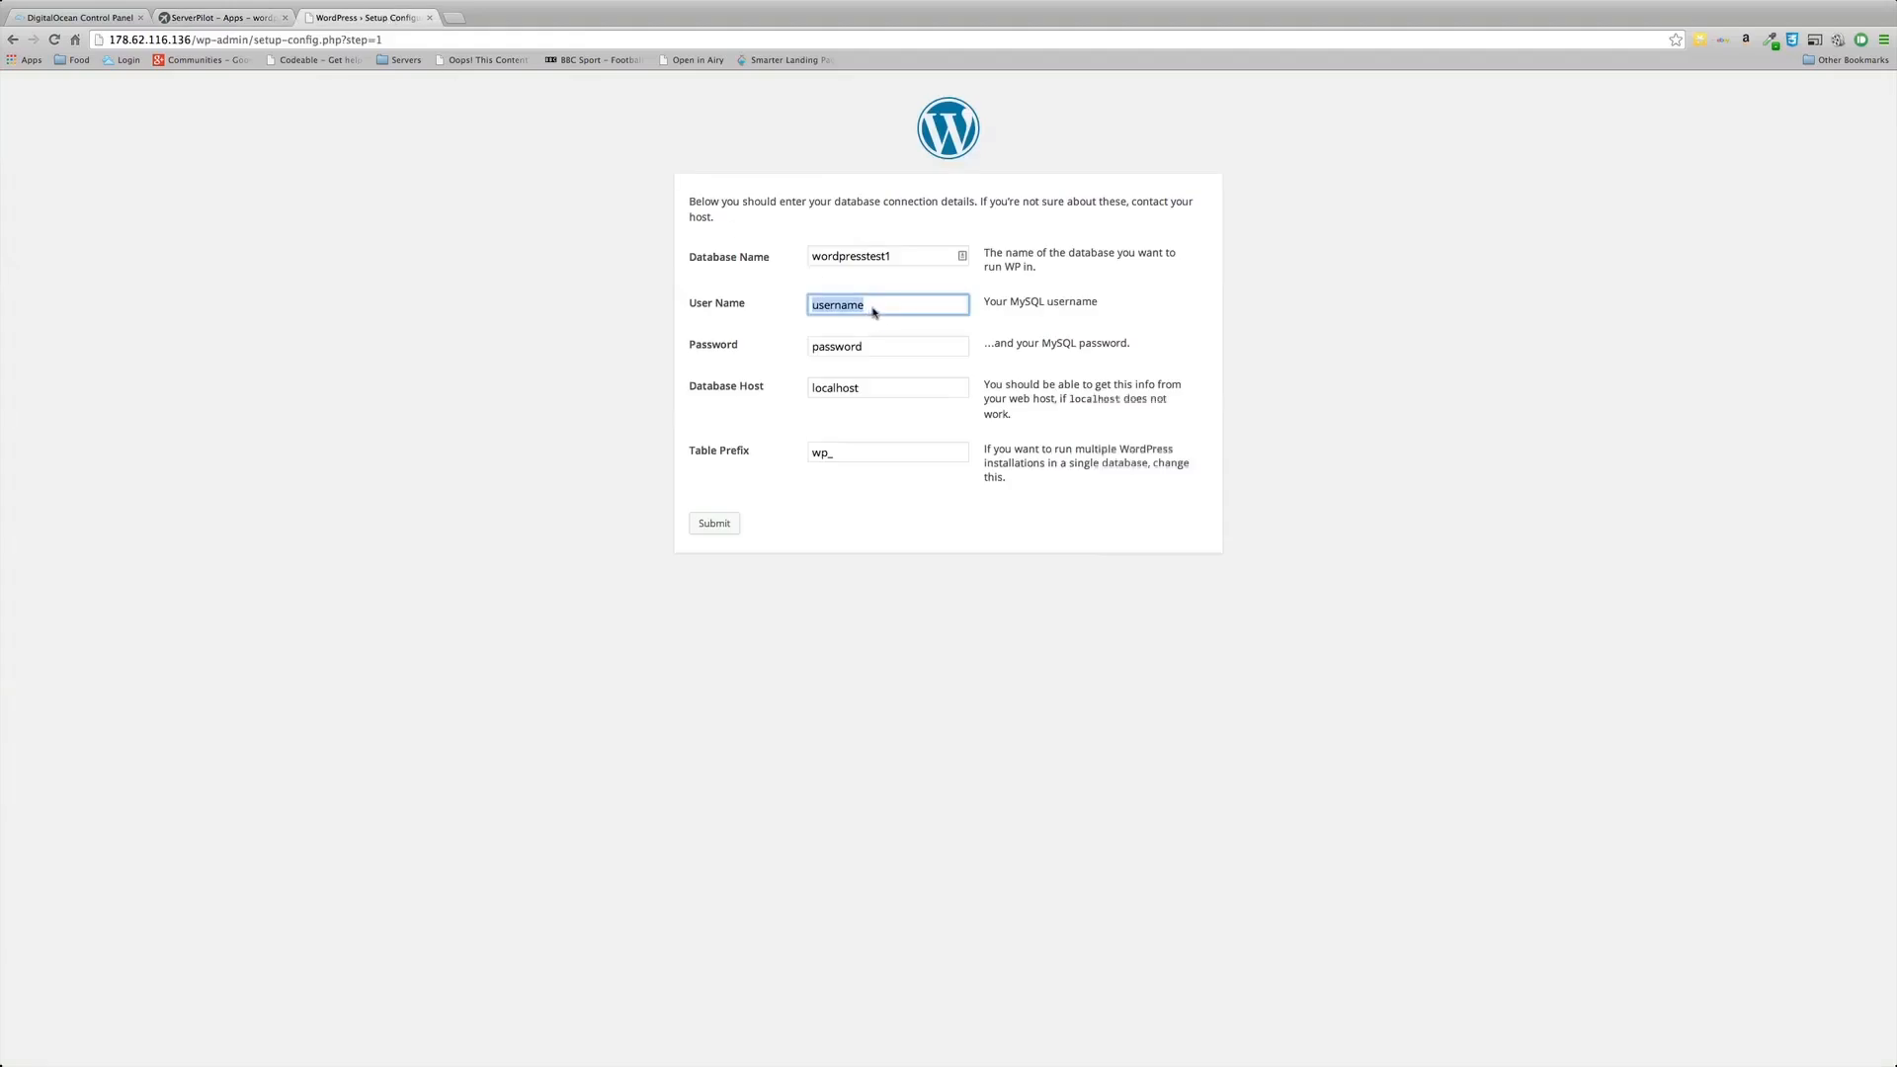
{"action": "key", "text": "super+v"}
{"action": "left_click", "coordinate": [254, 27]}
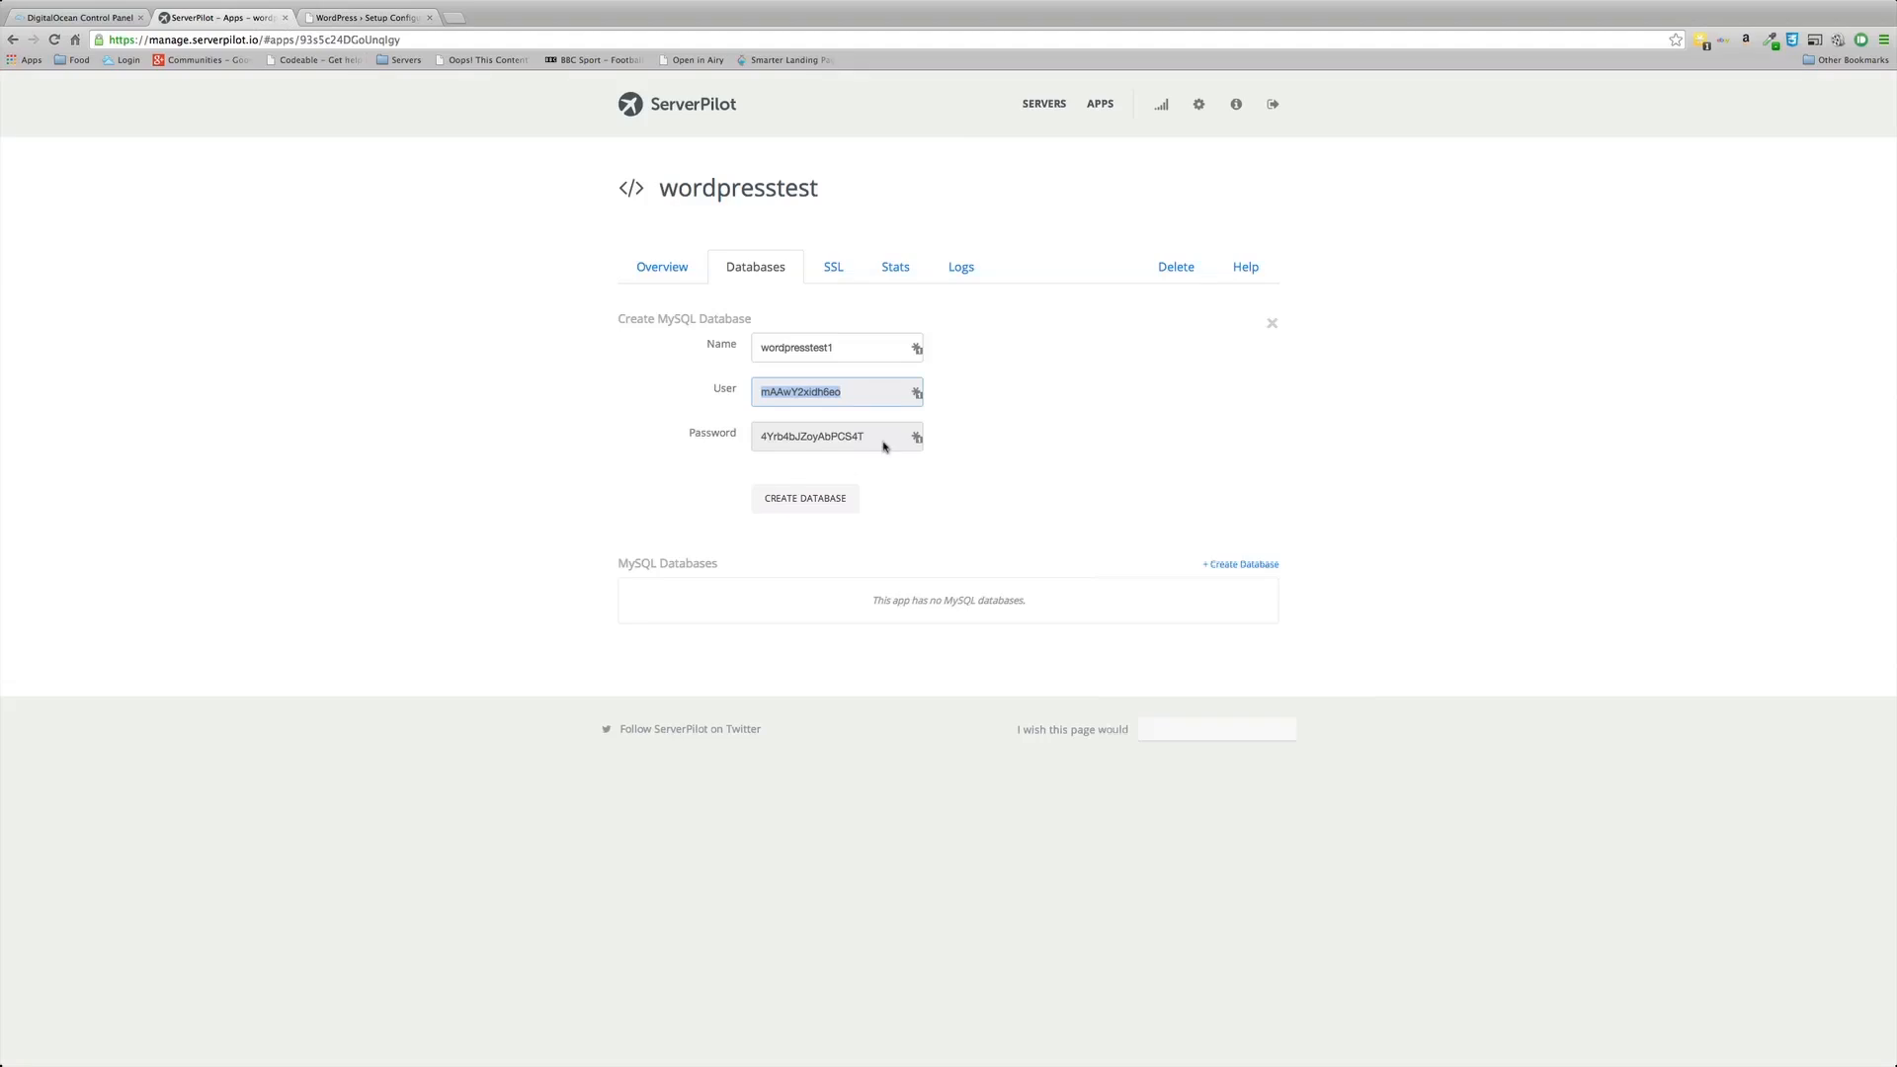
{"action": "left_click_drag", "start_coordinate": [879, 438], "coordinate": [747, 438]}
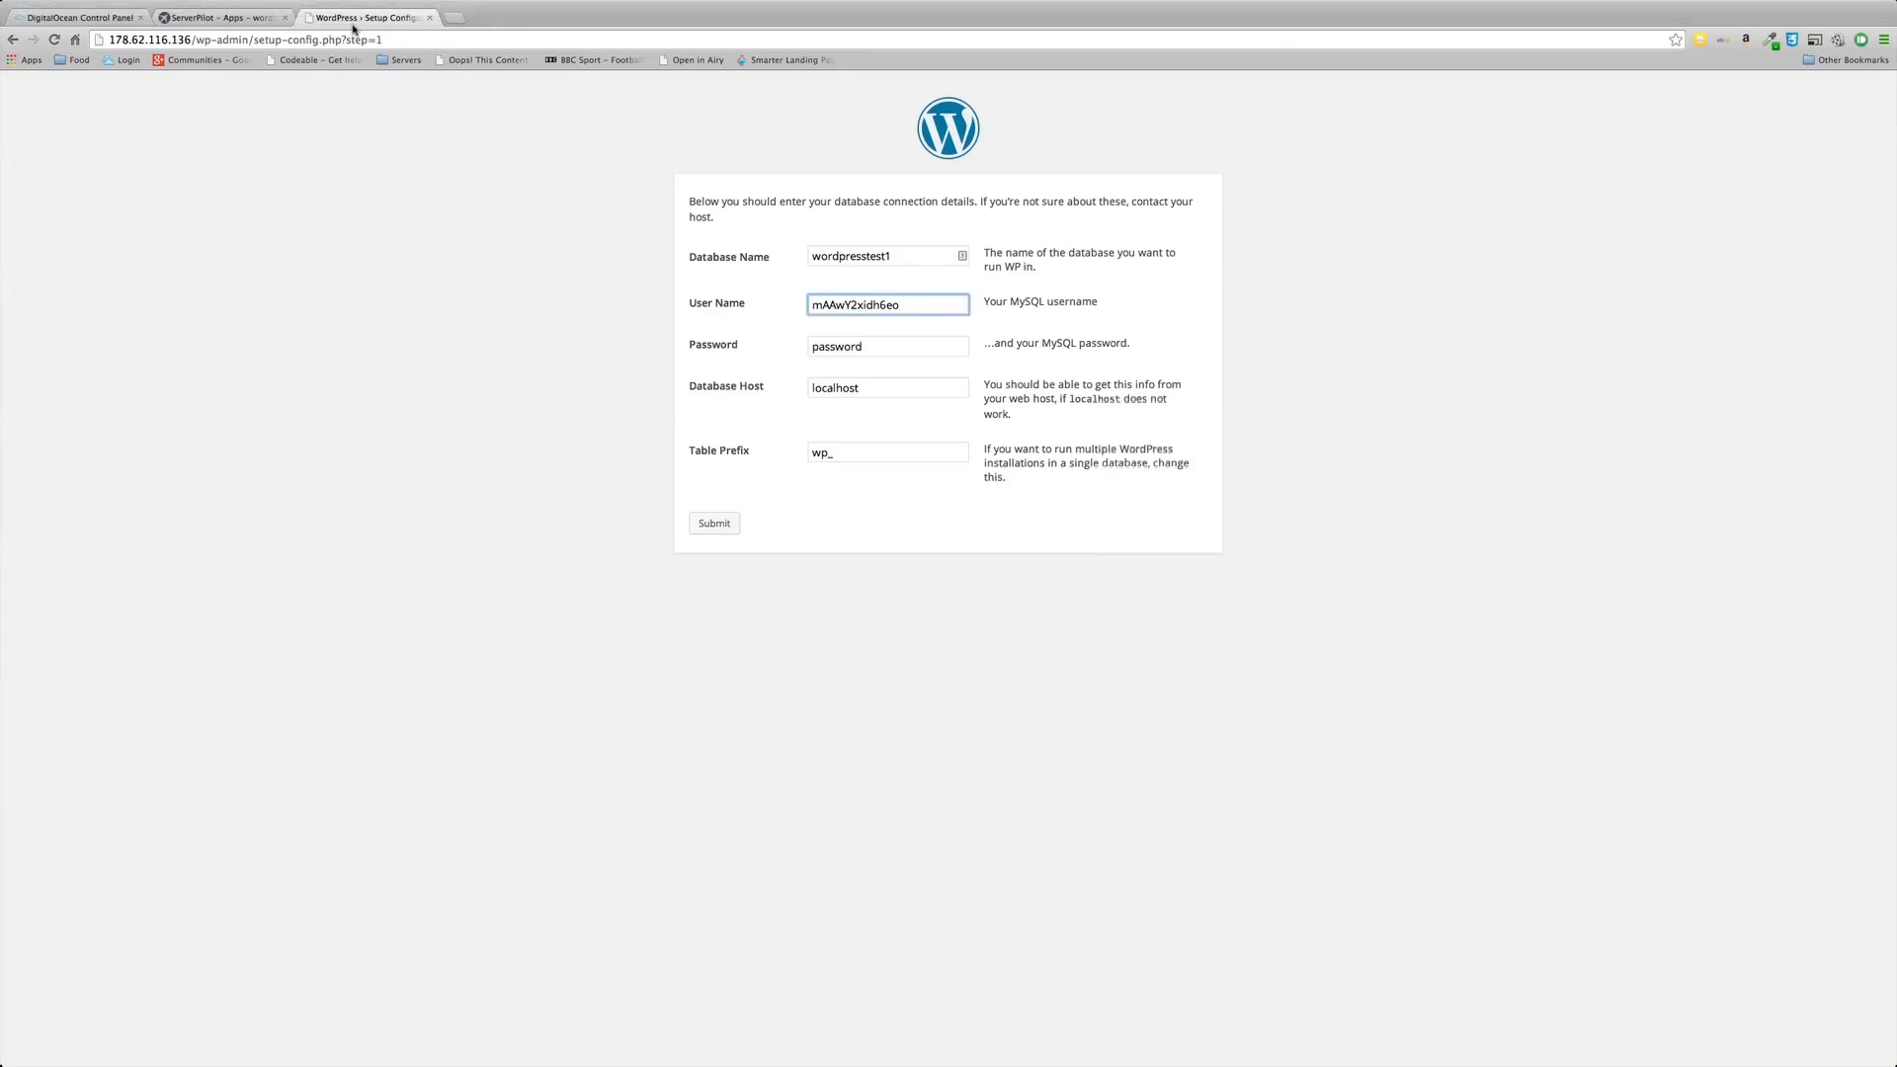
{"action": "key", "text": "Tab"}
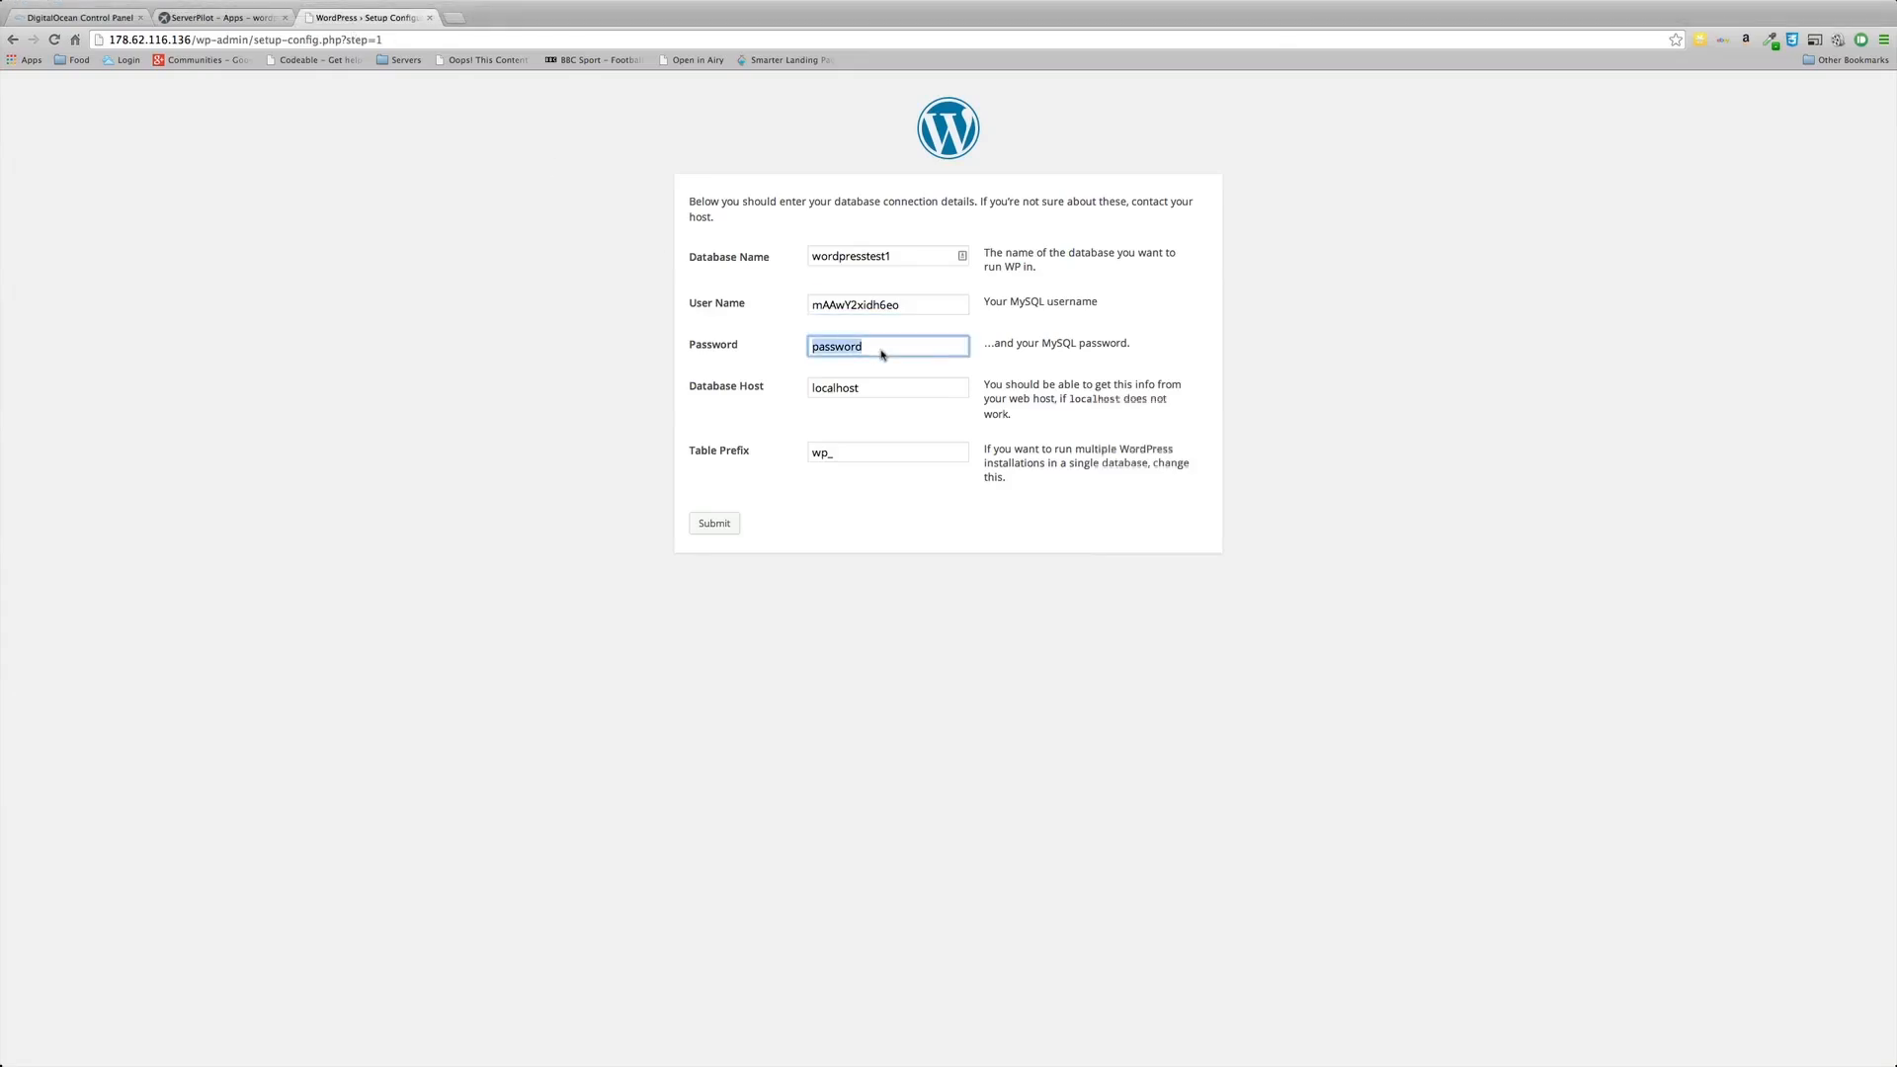
{"action": "key", "text": "super+v"}
Step: Extend the table prefix to wp_wordpresstest
{"action": "left_click", "coordinate": [851, 458]}
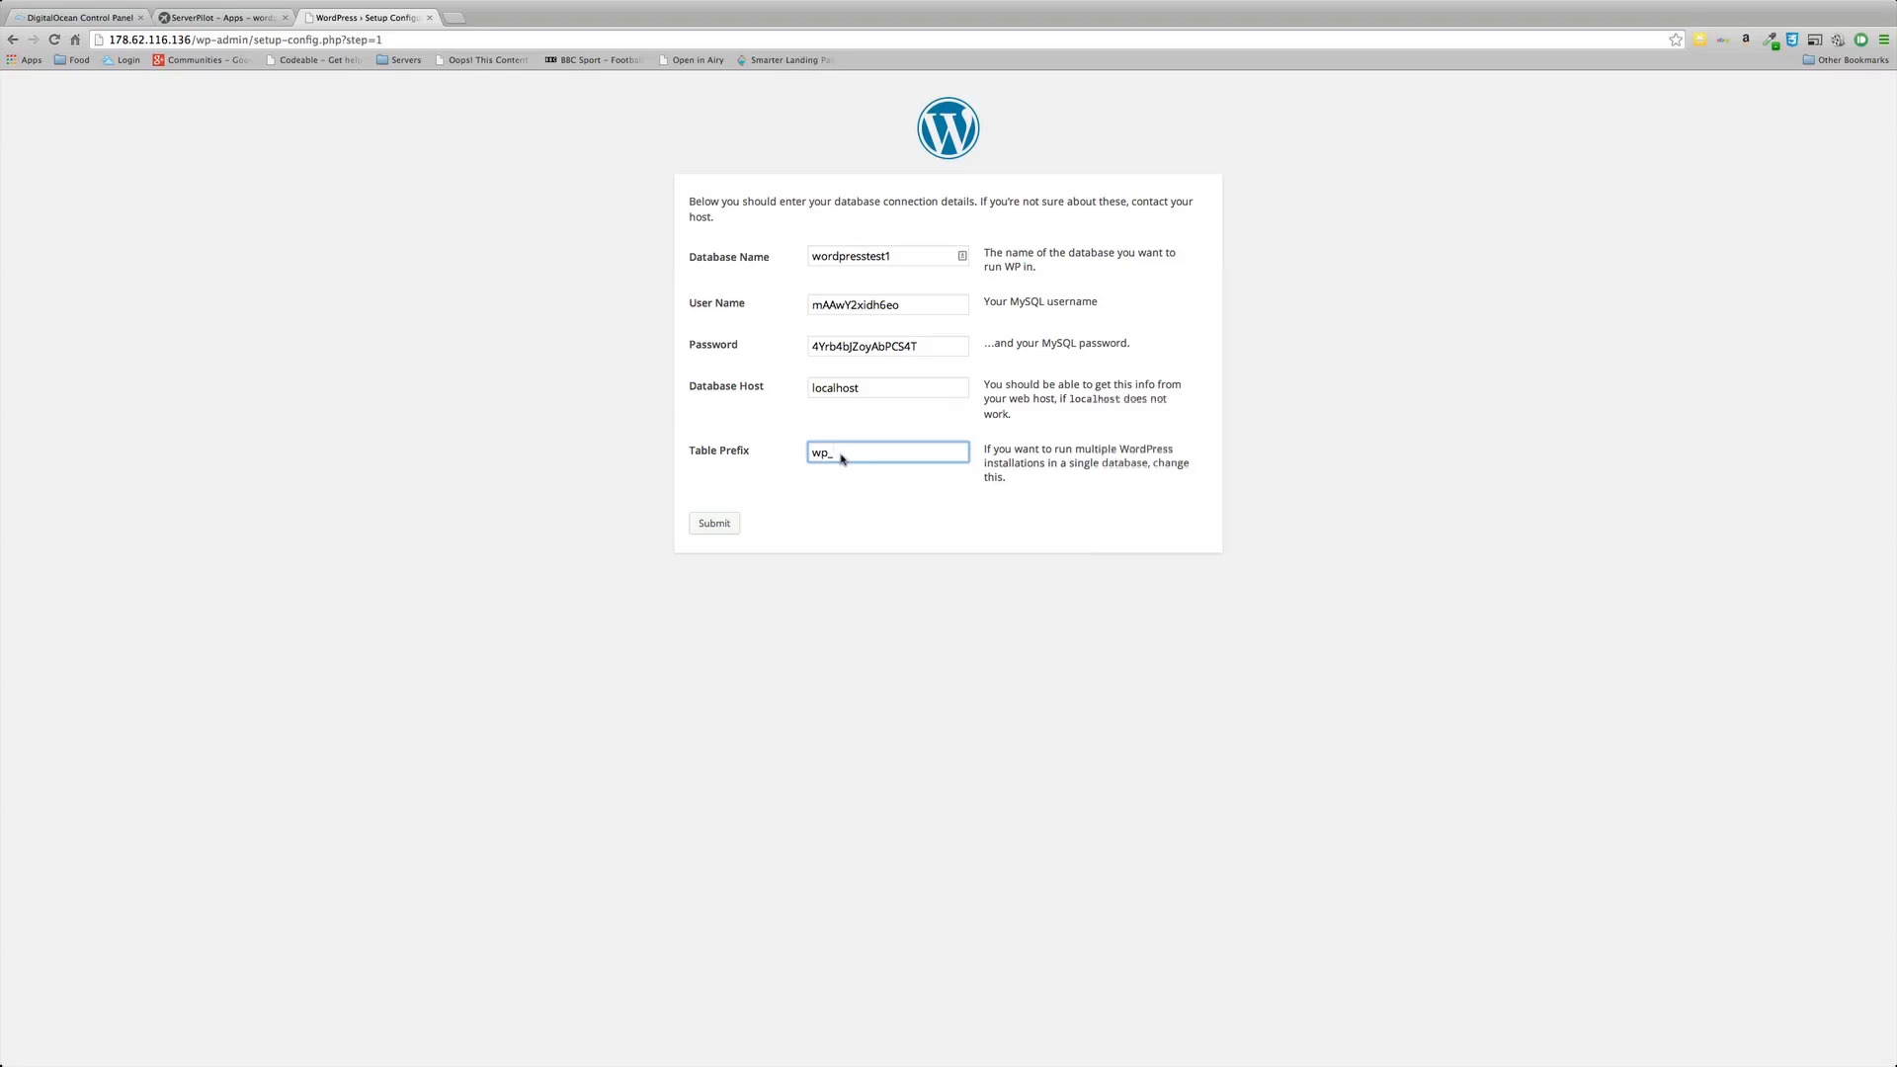
{"action": "type", "text": "wordpress"}
{"action": "type", "text": "test"}
Step: Create the wordpresstest1 database in ServerPilot and confirm it appears under Databases
{"action": "left_click", "coordinate": [237, 17]}
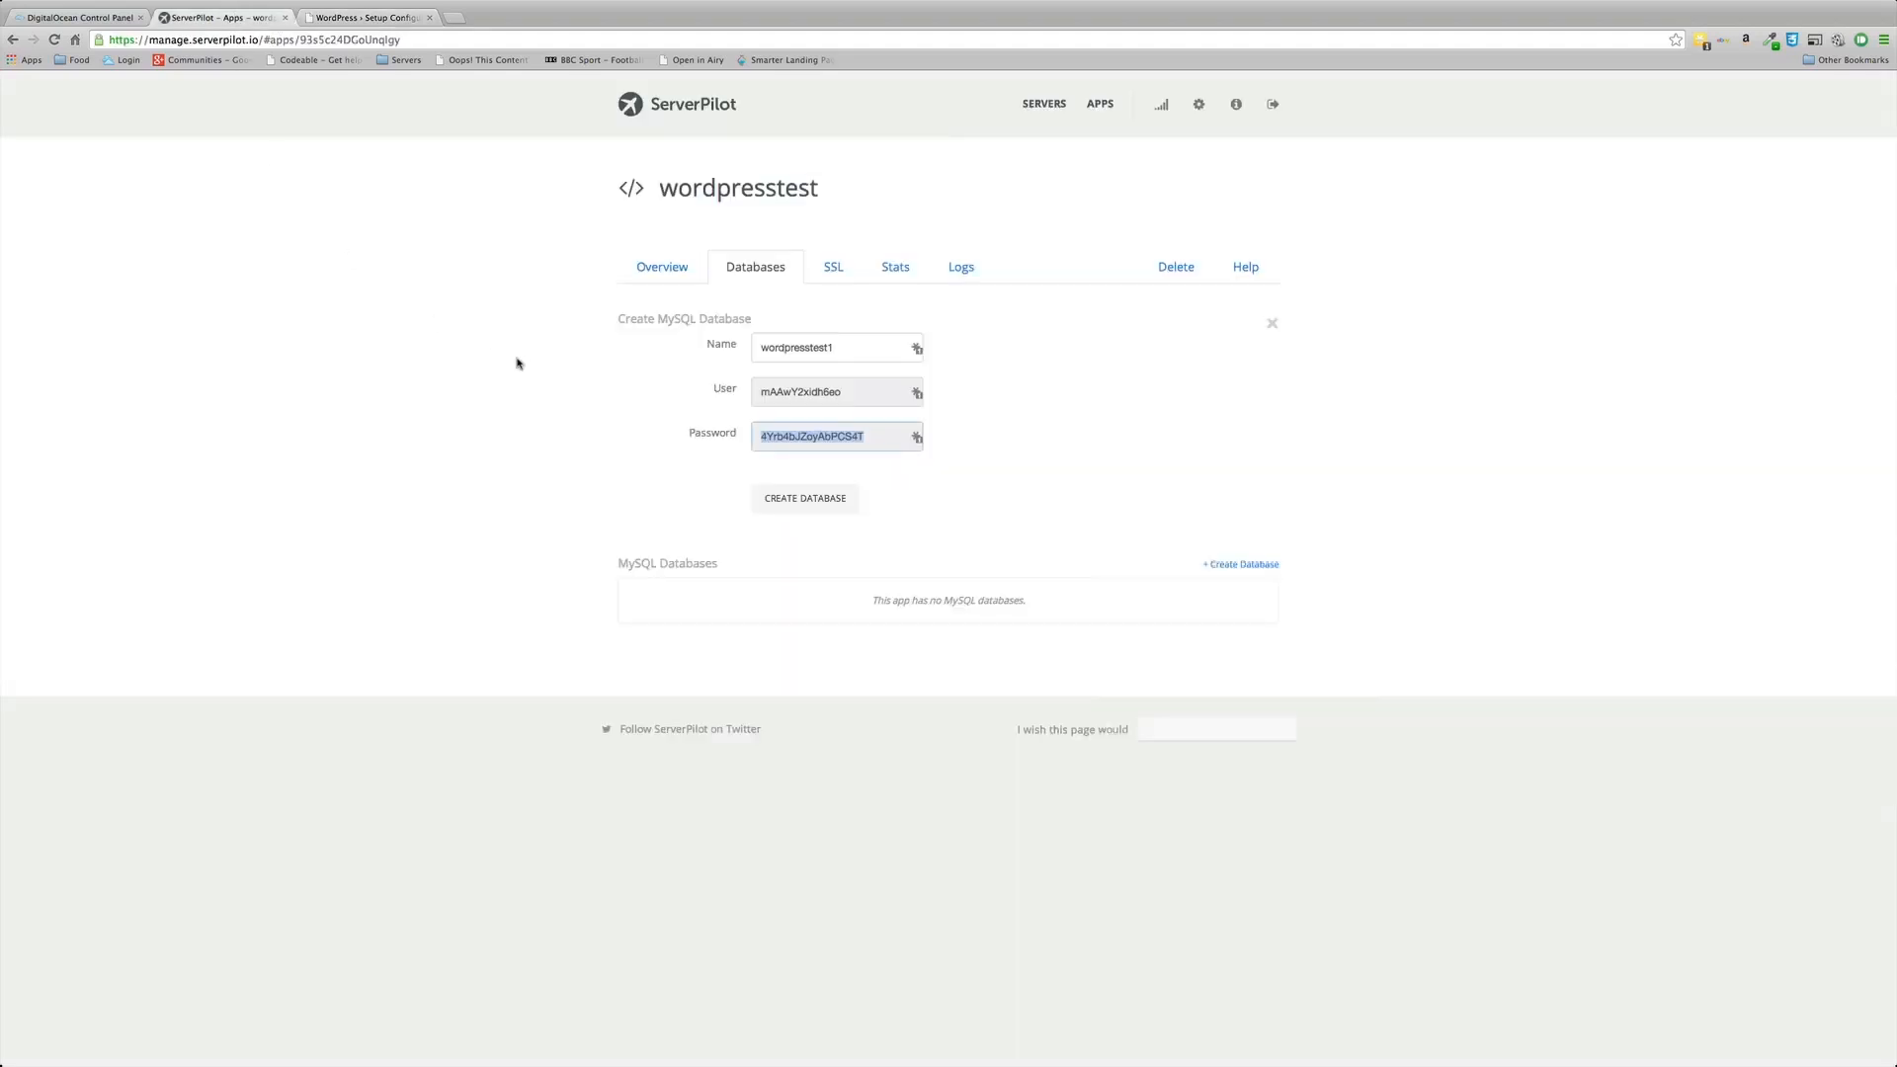
{"action": "left_click", "coordinate": [805, 499]}
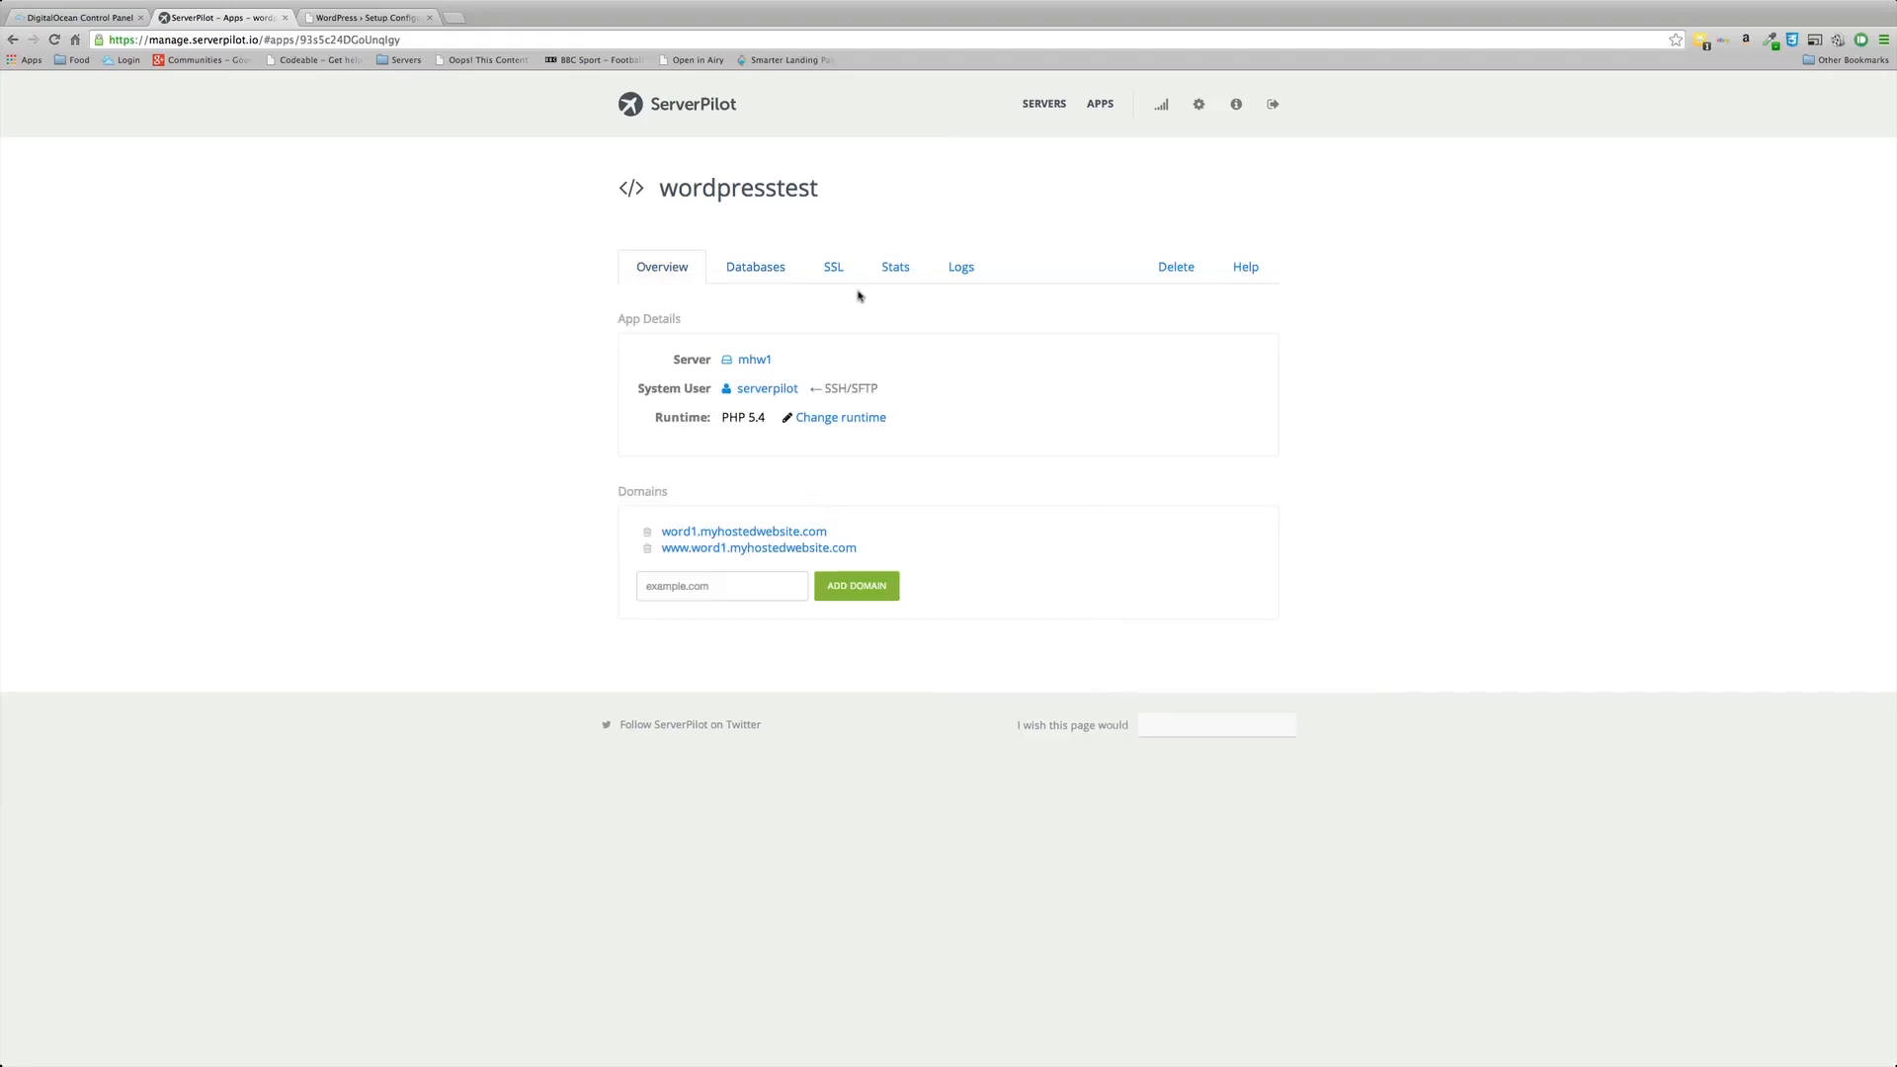
{"action": "left_click", "coordinate": [755, 271]}
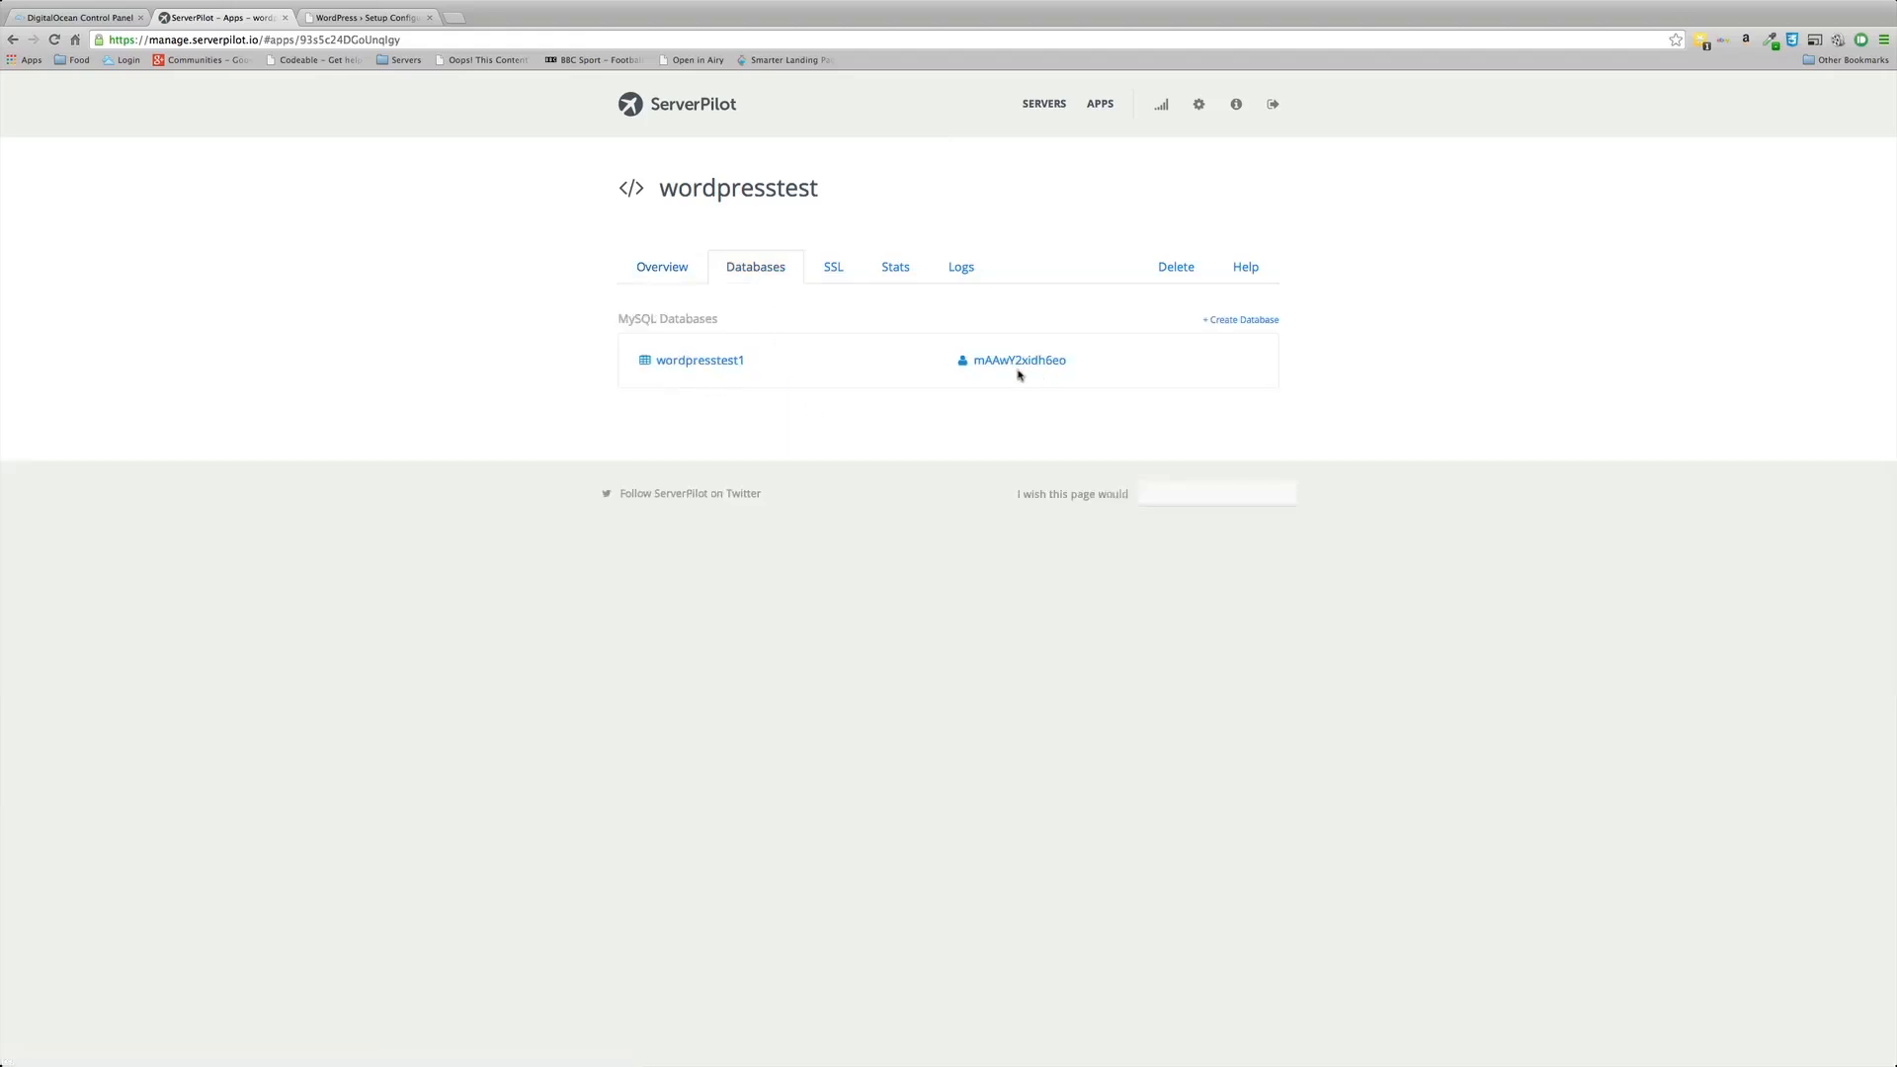
Step: Submit the WordPress database details and run the install
{"action": "left_click", "coordinate": [352, 18]}
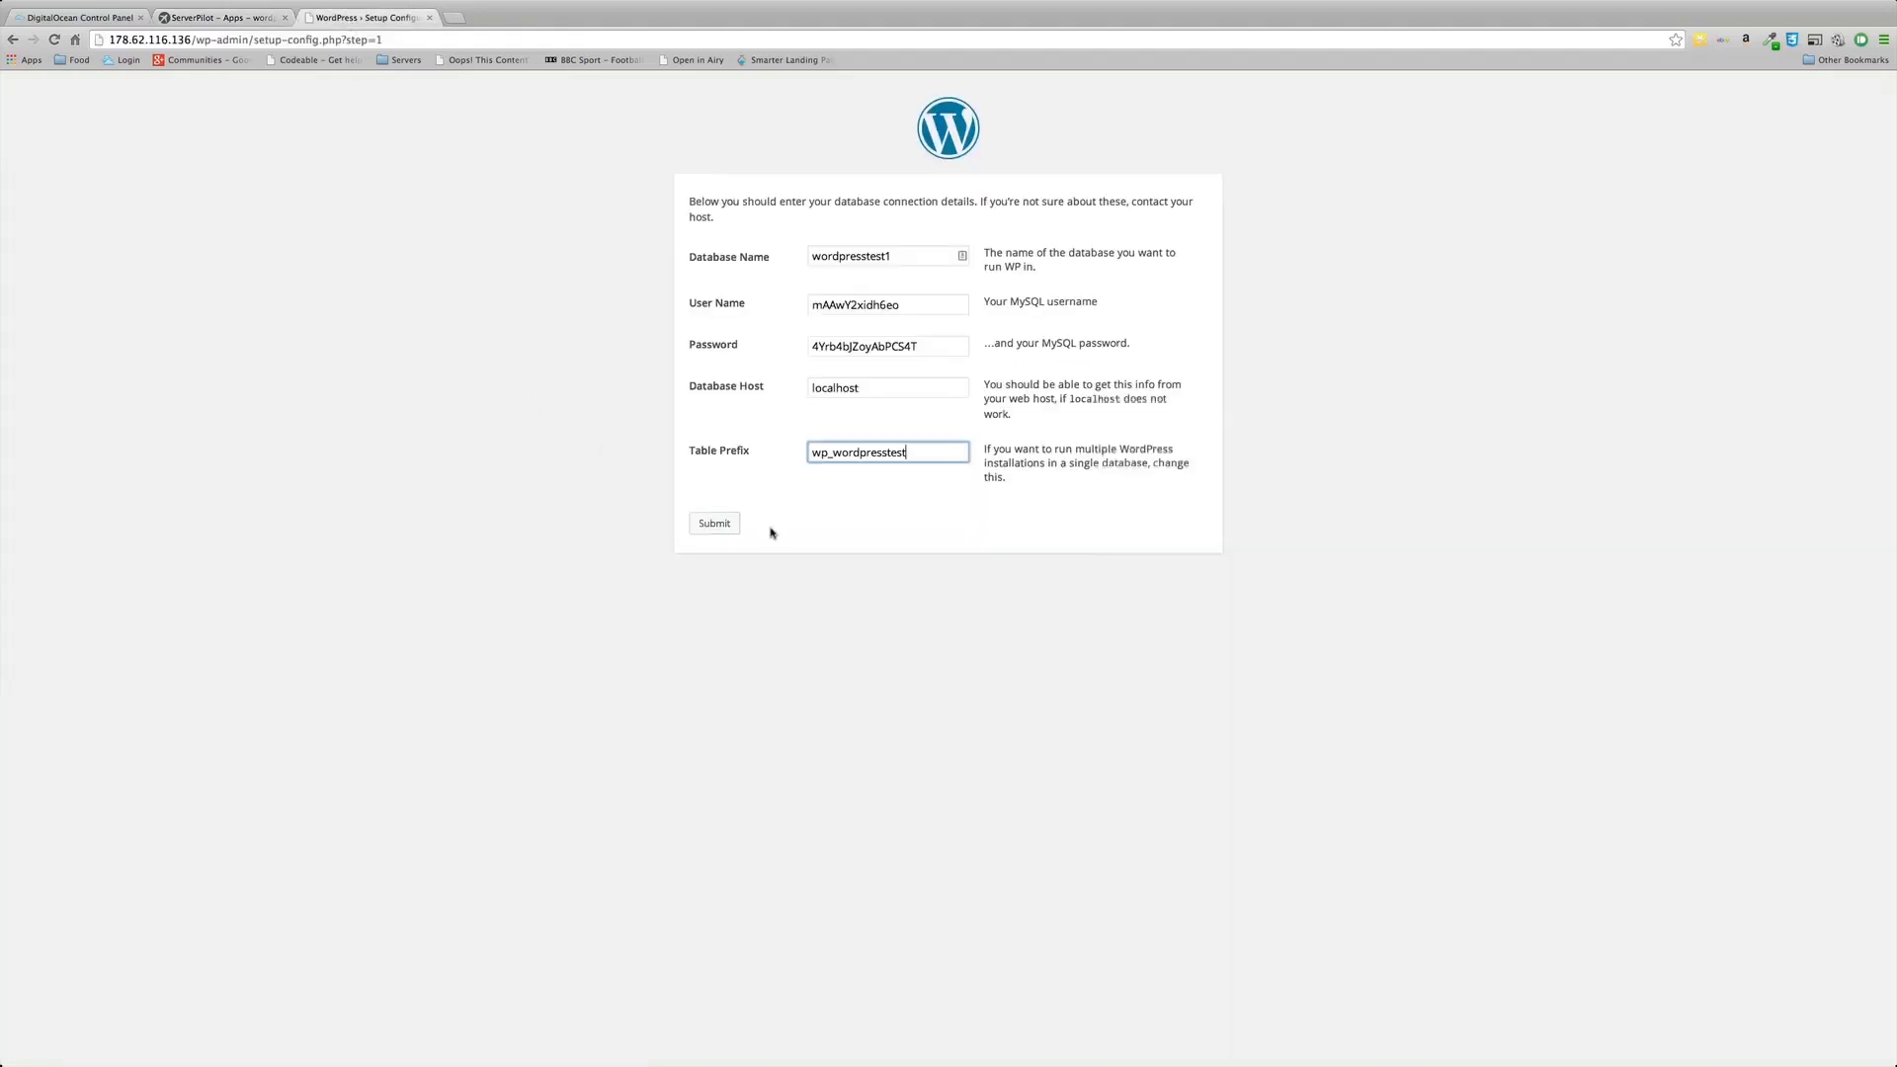
{"action": "left_click", "coordinate": [721, 527]}
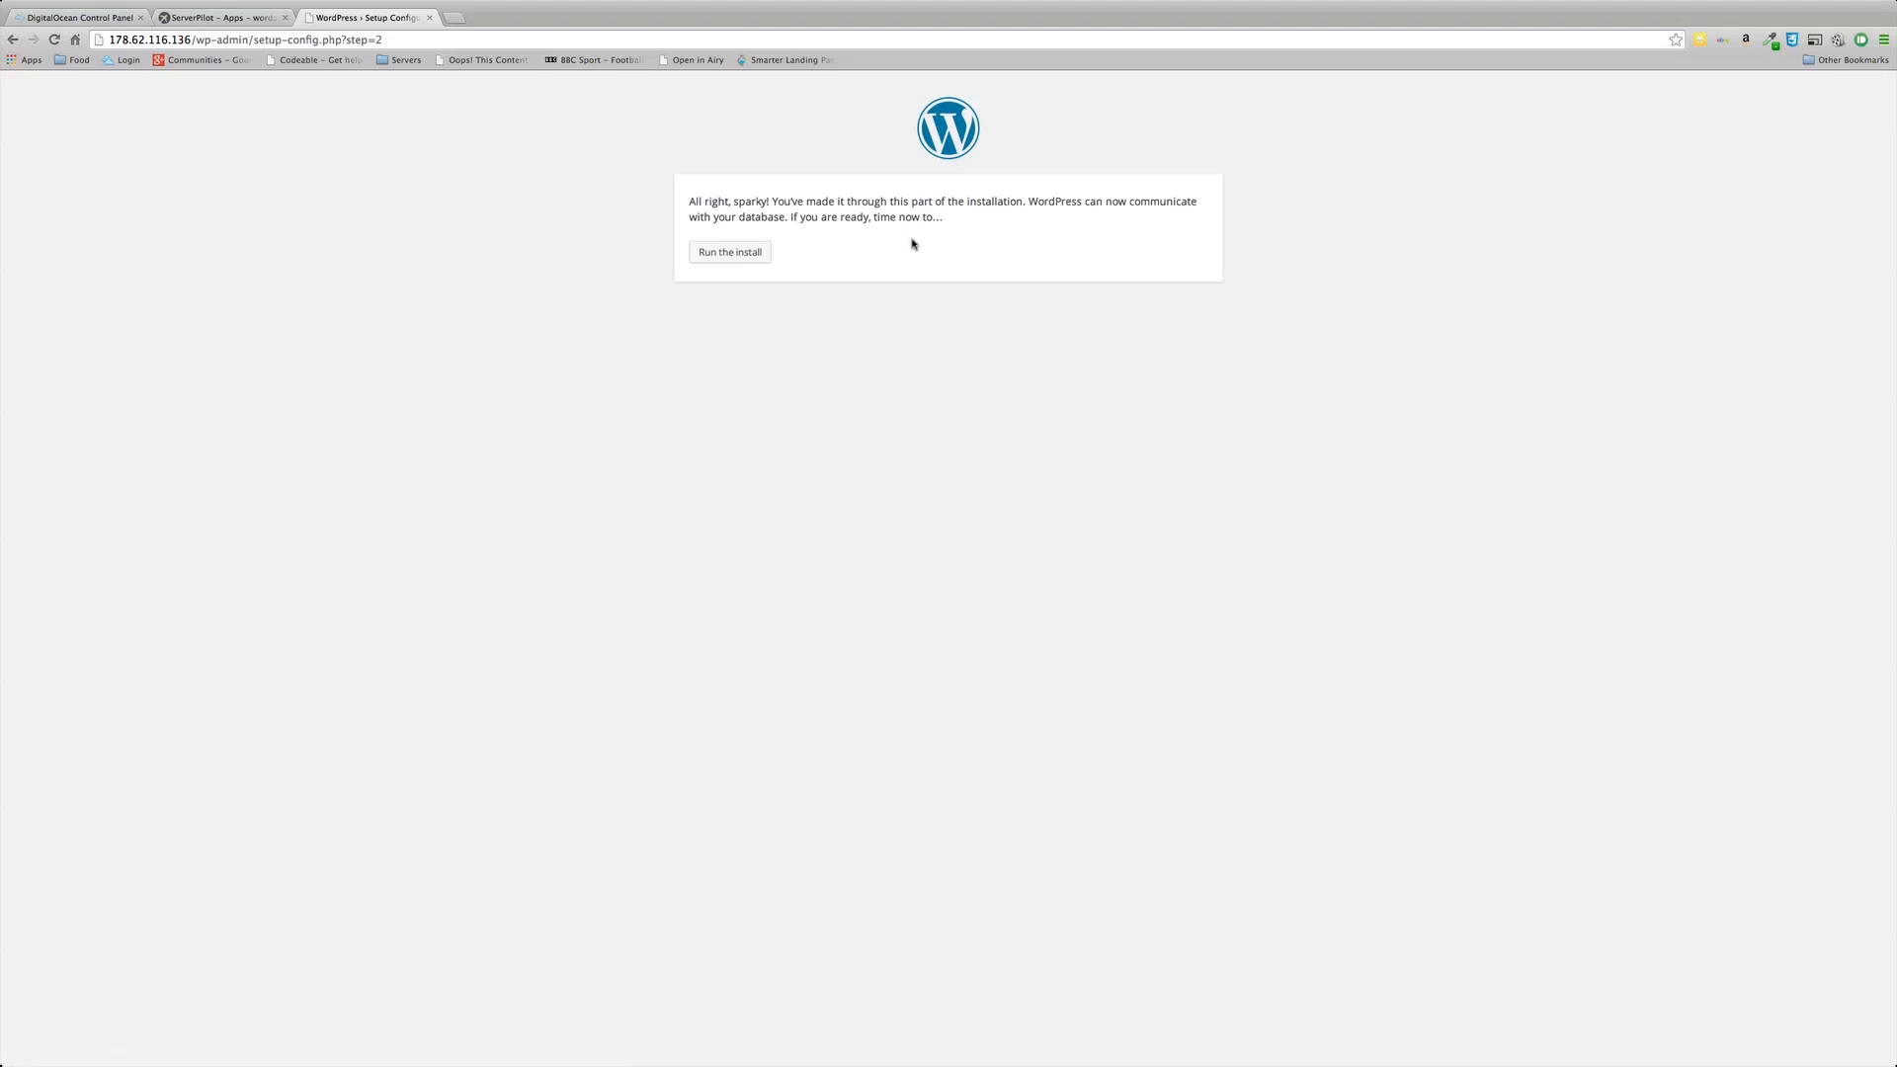
{"action": "left_click", "coordinate": [732, 253]}
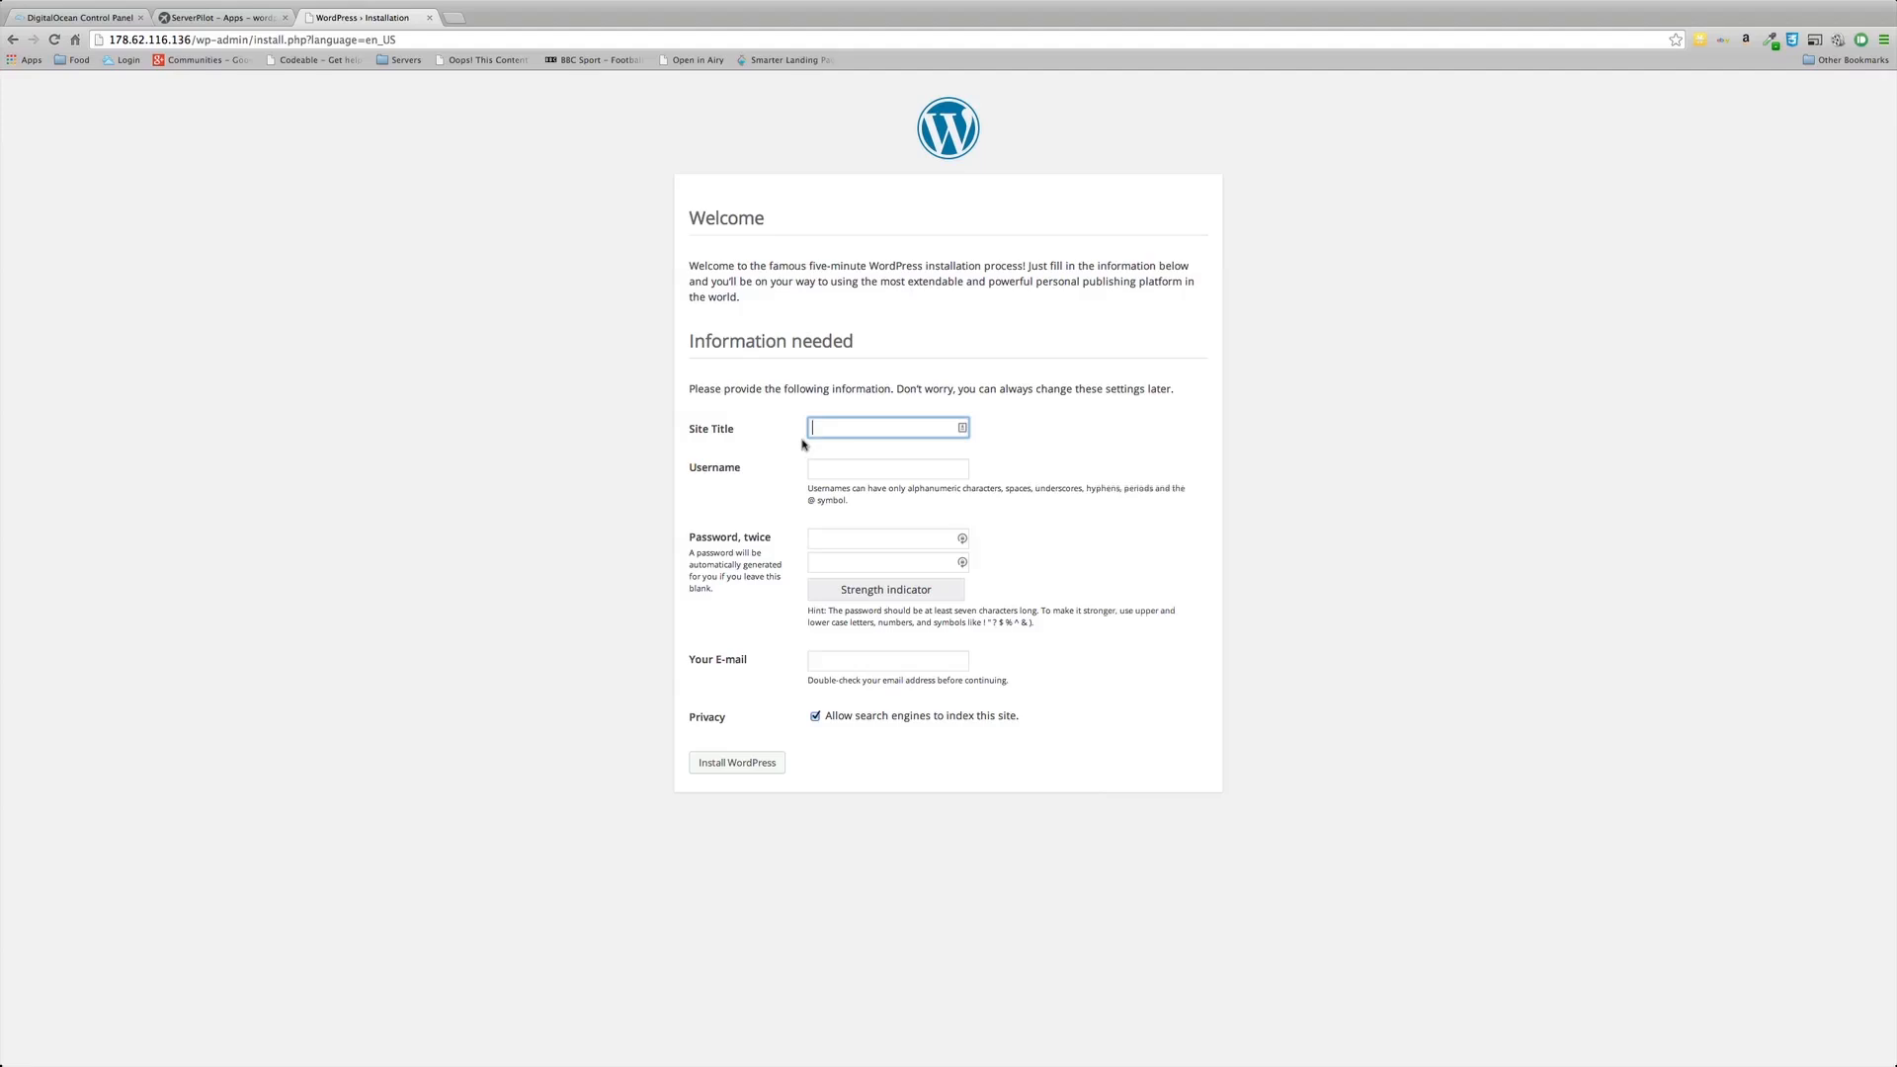
Step: Enter site title 'Wordpress Server Pilot Test', admin username serverpilot, and the admin password twice
{"action": "type", "text": "Wordpress Server Piolot Test"}
{"action": "key", "text": "BackSpace"}
{"action": "key", "text": "Tab"}
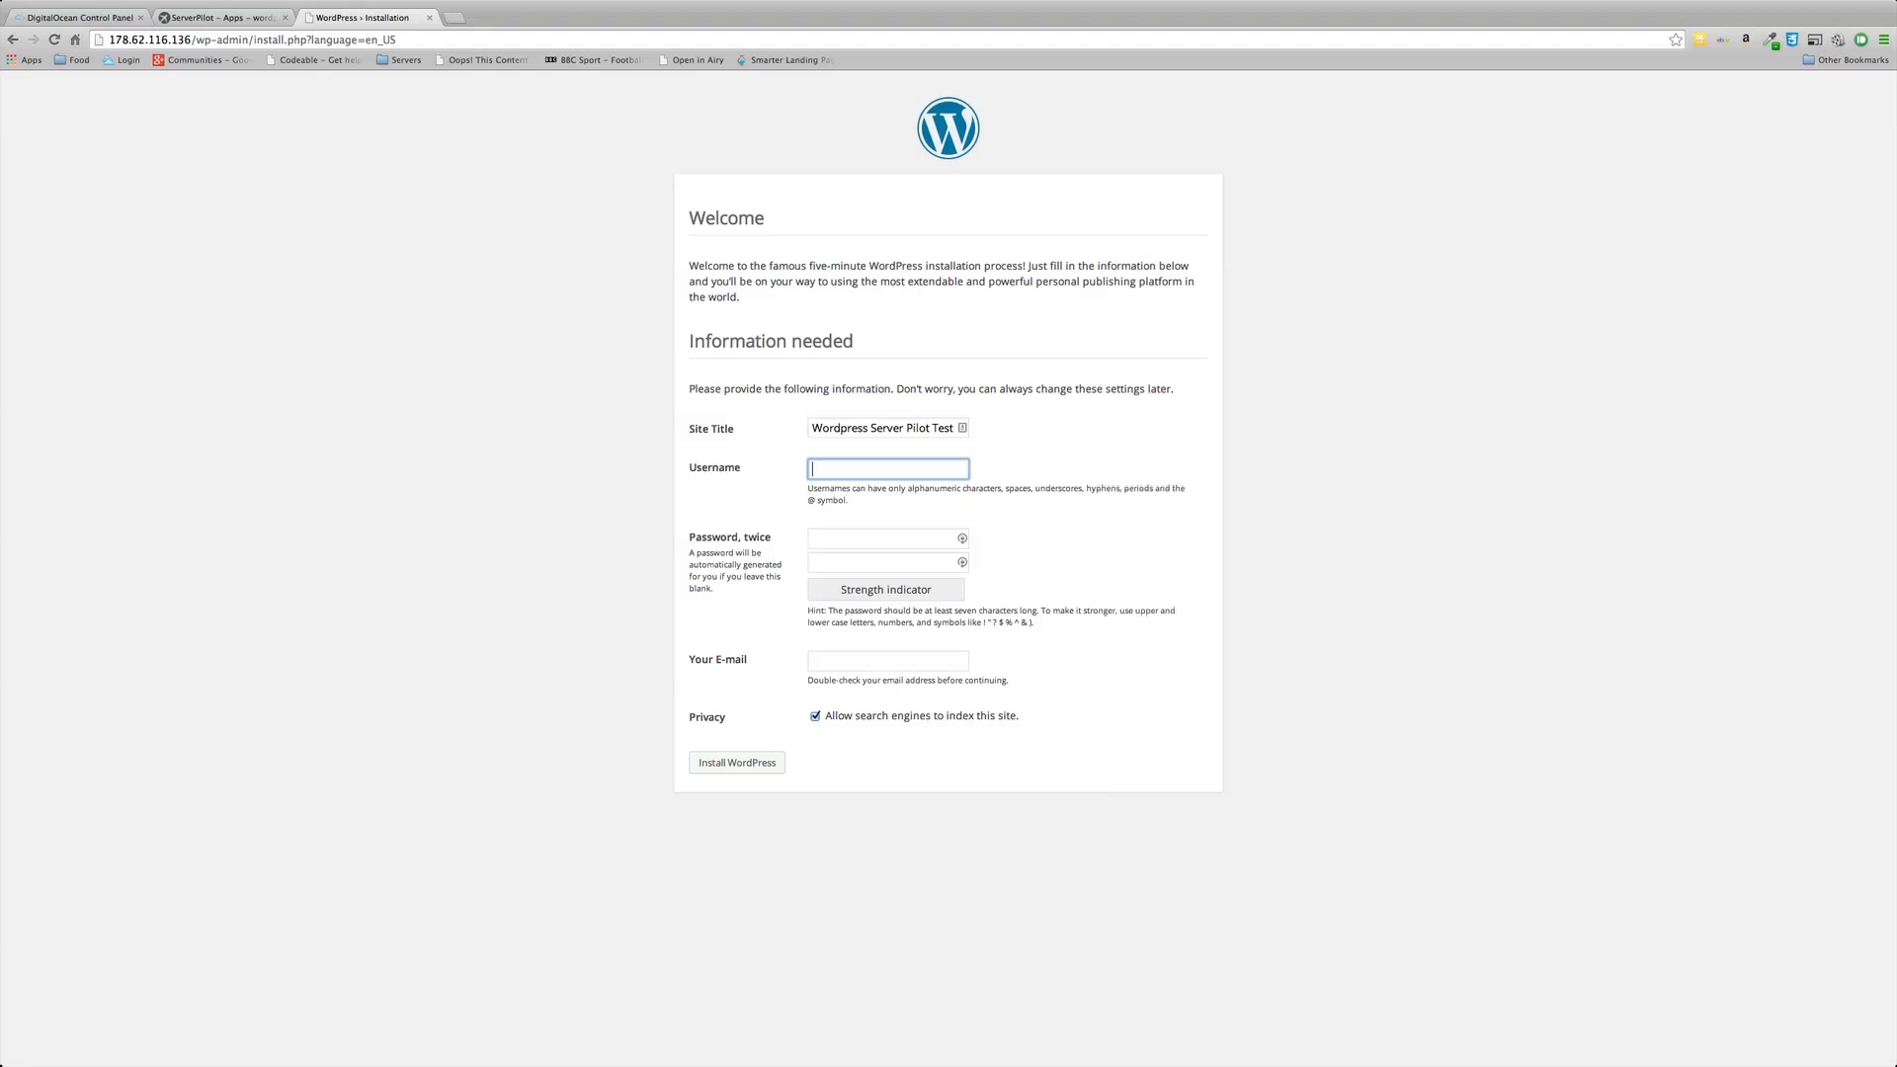
{"action": "type", "text": "serverpi"}
{"action": "type", "text": "olot"}
{"action": "key", "text": "BackSpace"}
{"action": "key", "text": "BackSpace"}
{"action": "key", "text": "BackSpace"}
{"action": "type", "text": "lot"}
{"action": "key", "text": "Tab"}
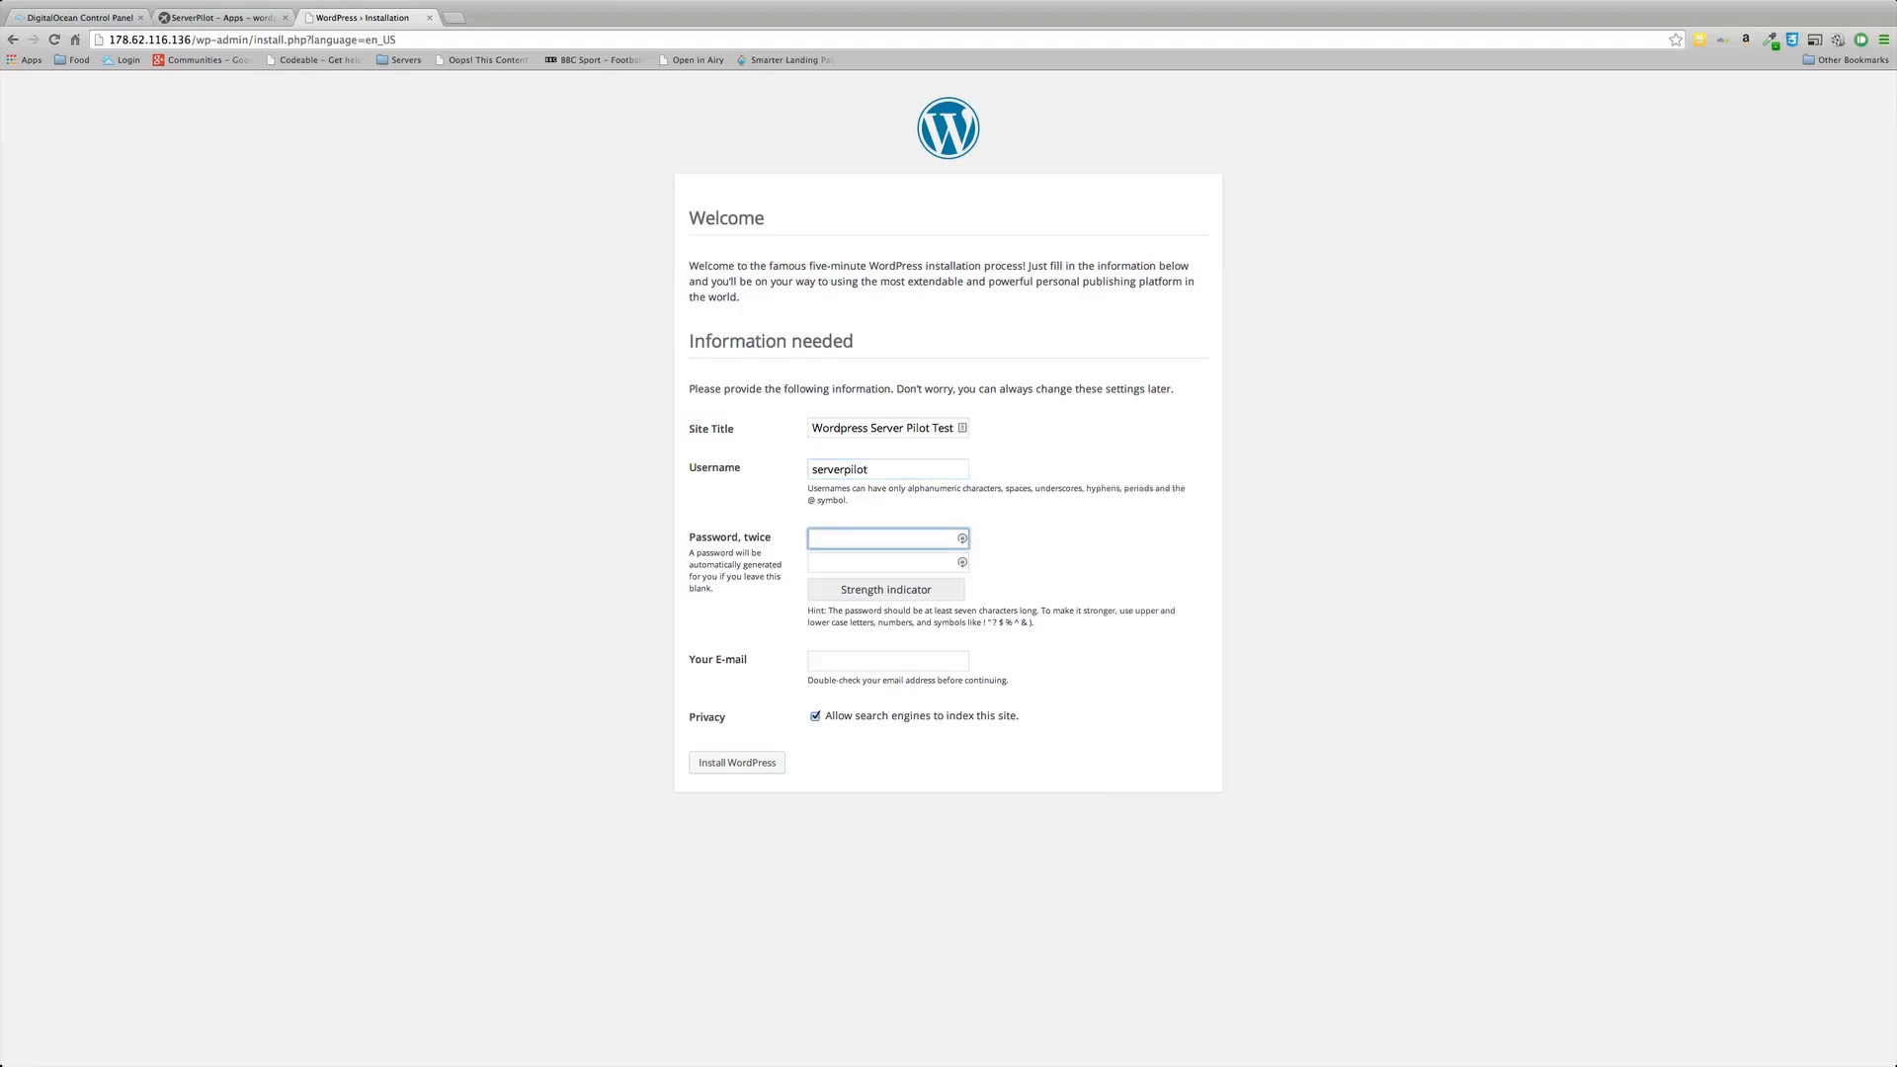
{"action": "type", "text": "pass"}
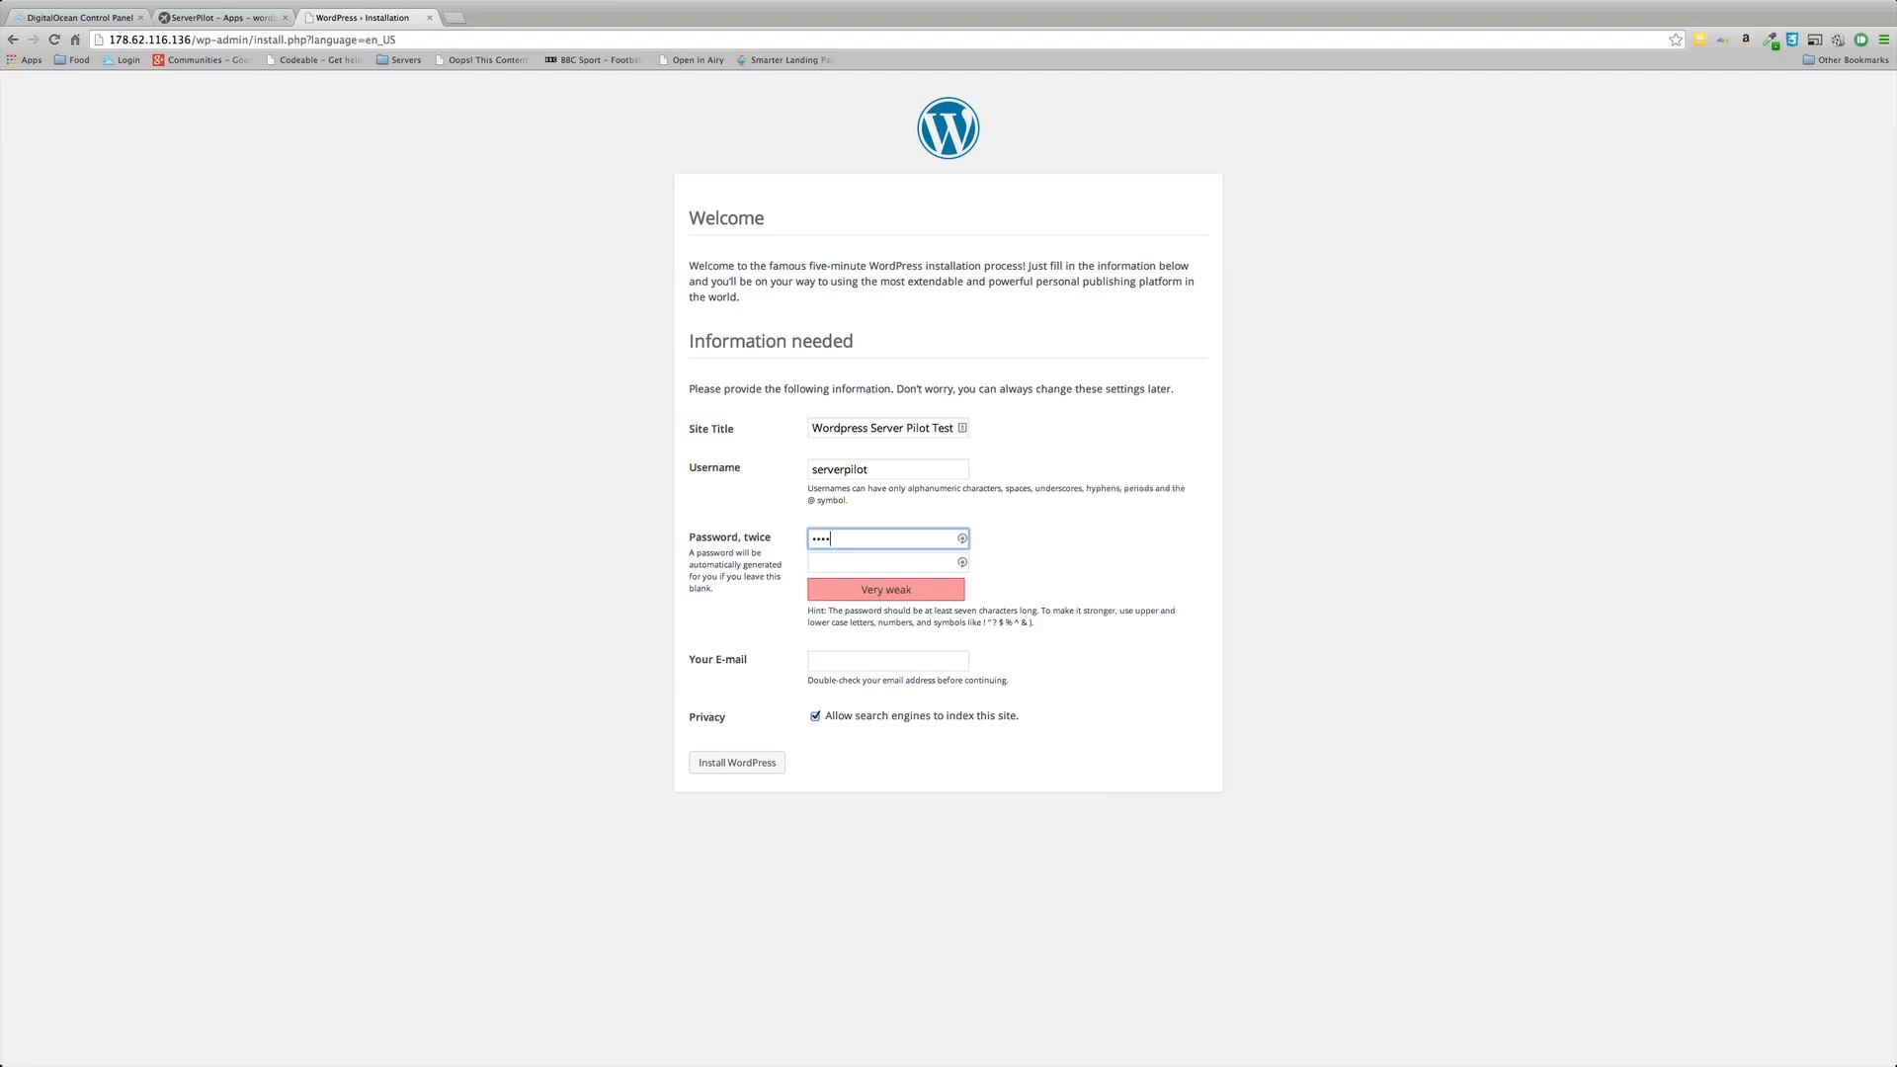
{"action": "type", "text": "word12"}
{"action": "key", "text": "Tab"}
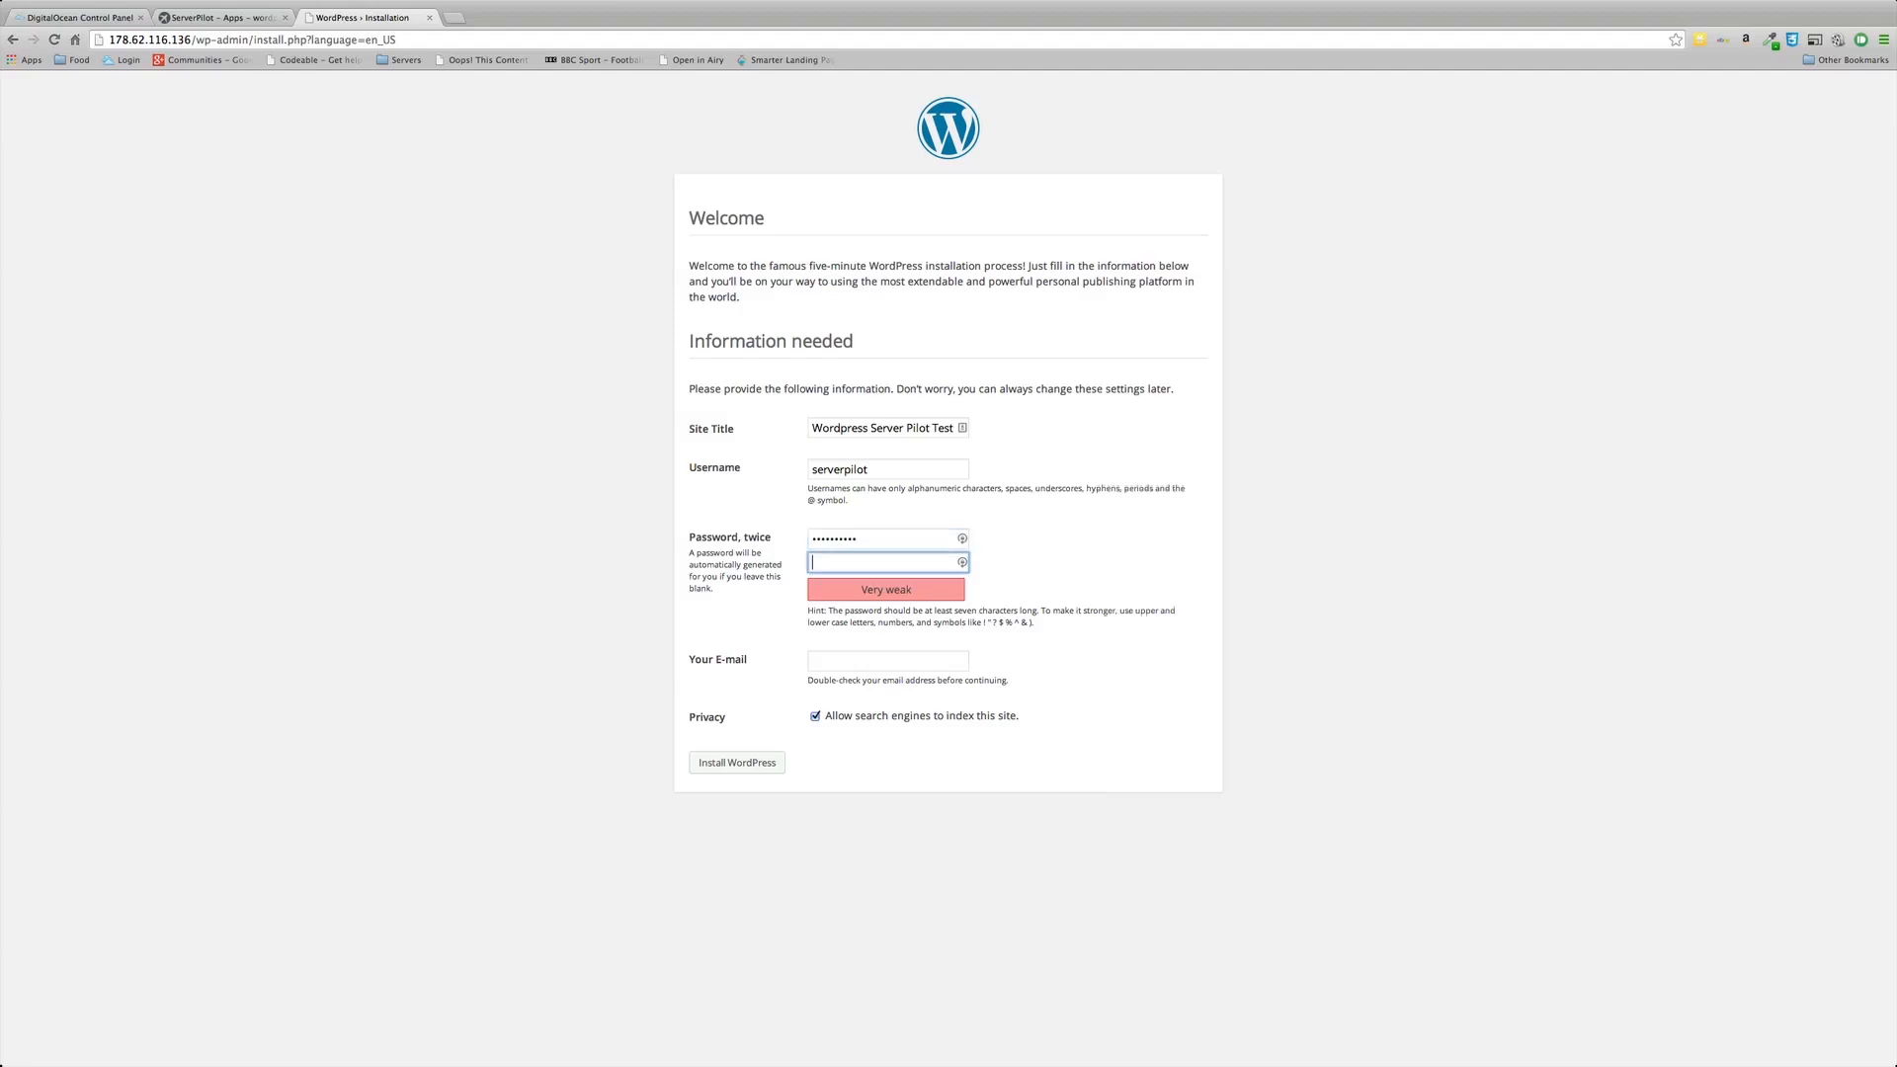
{"action": "type", "text": "password12"}
Step: Add the admin e-mail address, block search engine indexing, and install WordPress
{"action": "left_click", "coordinate": [822, 663]}
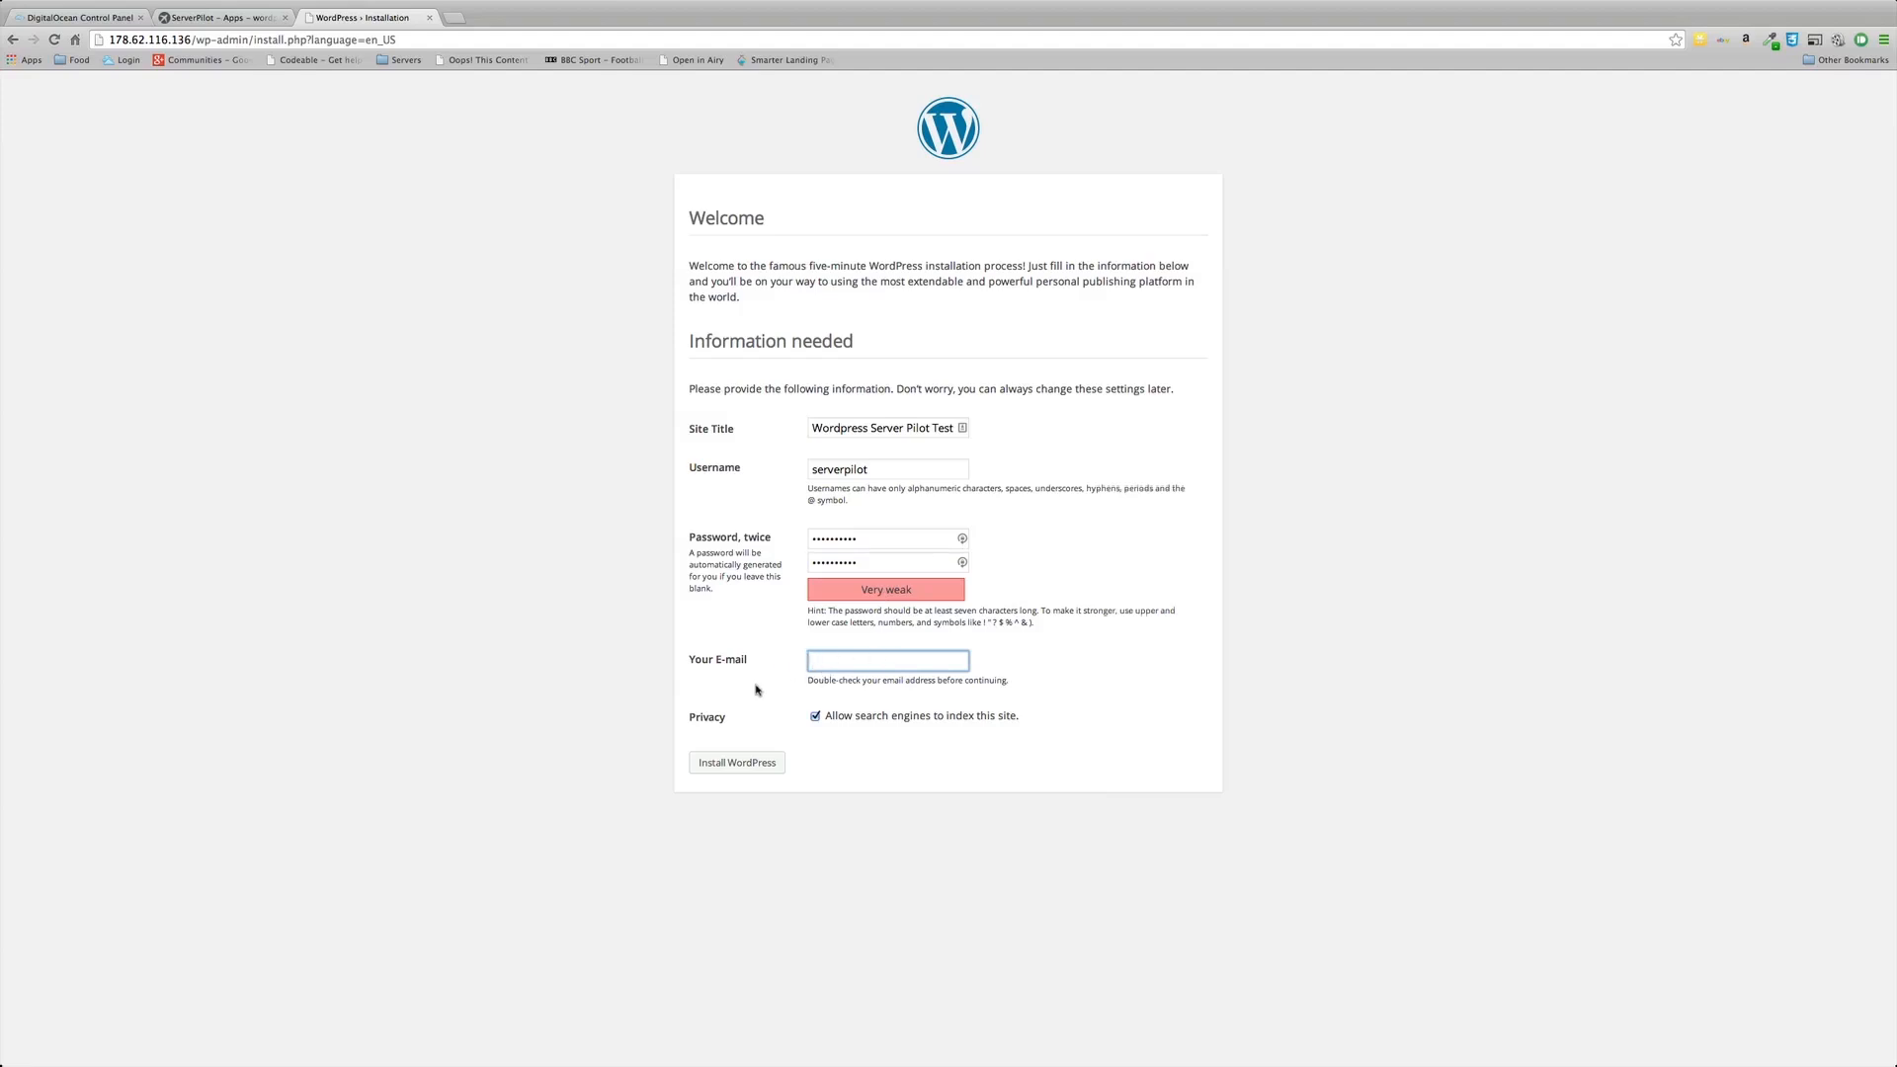
{"action": "left_click", "coordinate": [815, 718]}
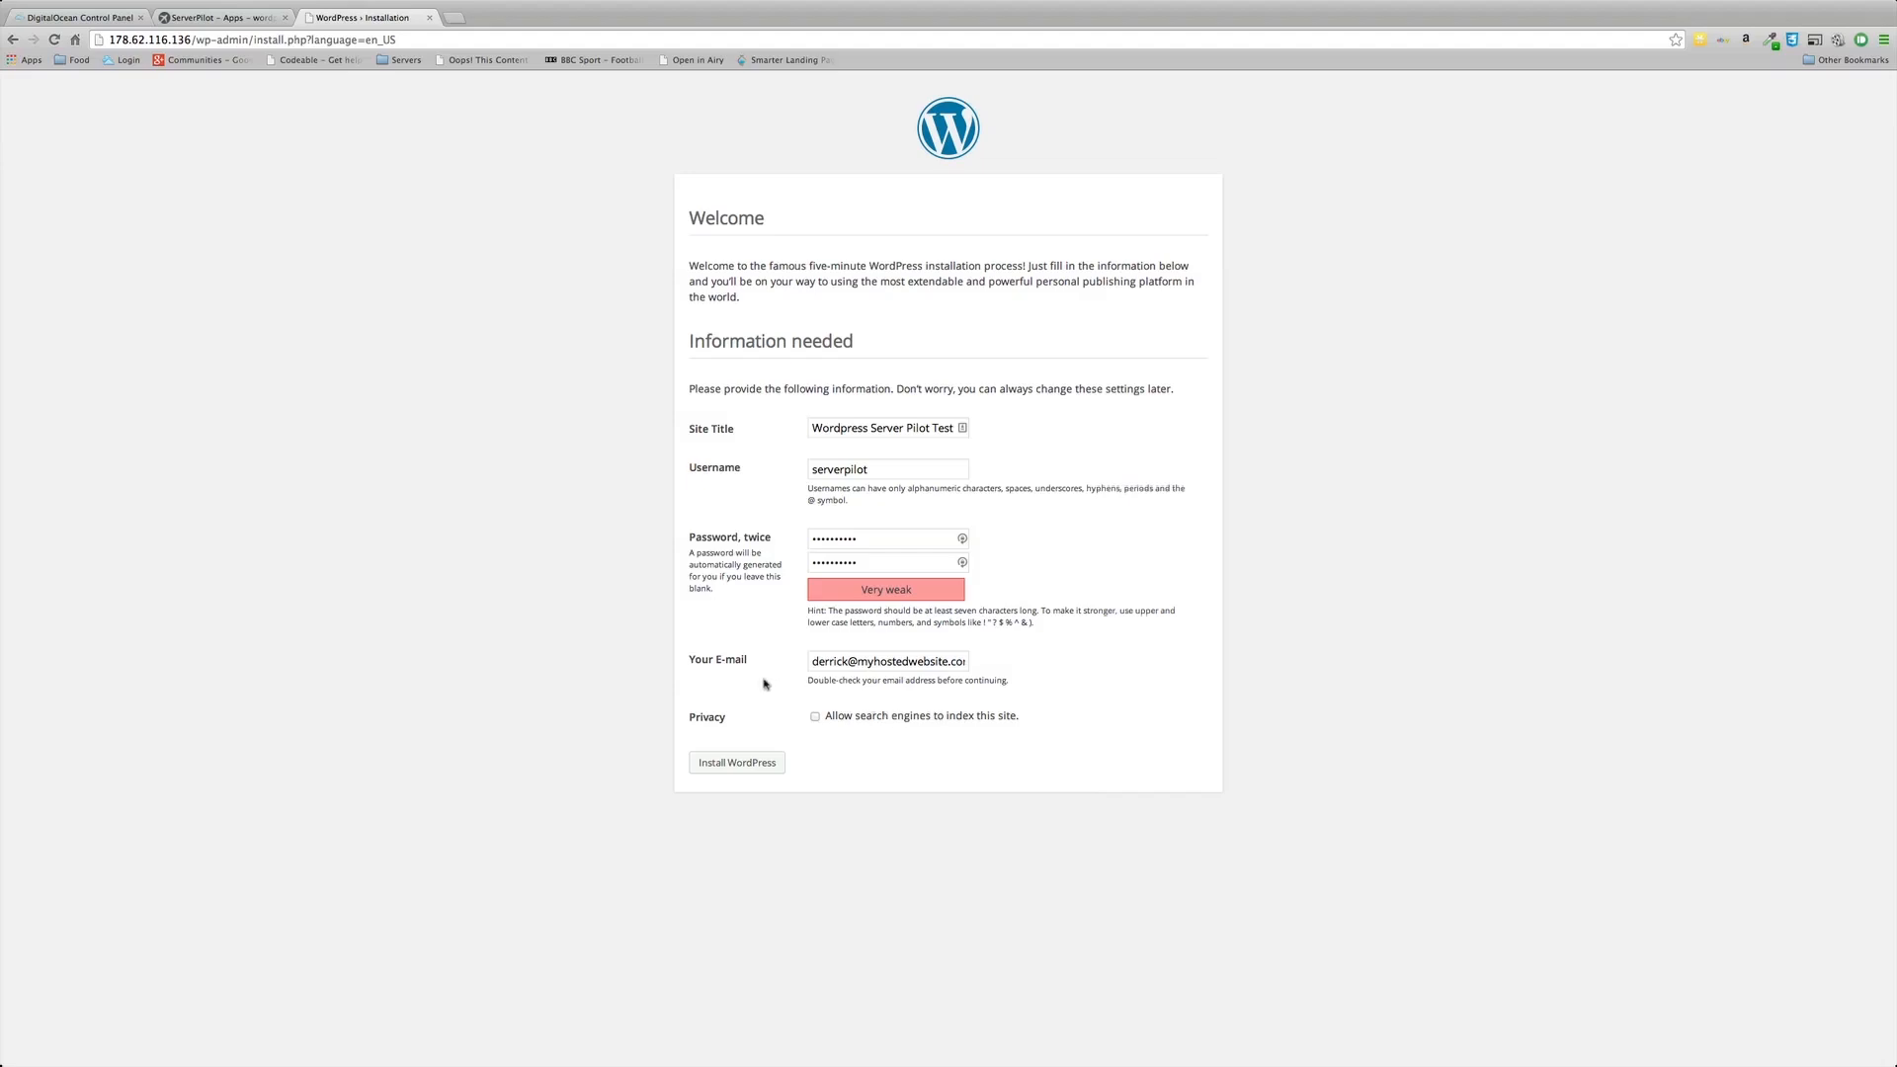
{"action": "left_click", "coordinate": [749, 763]}
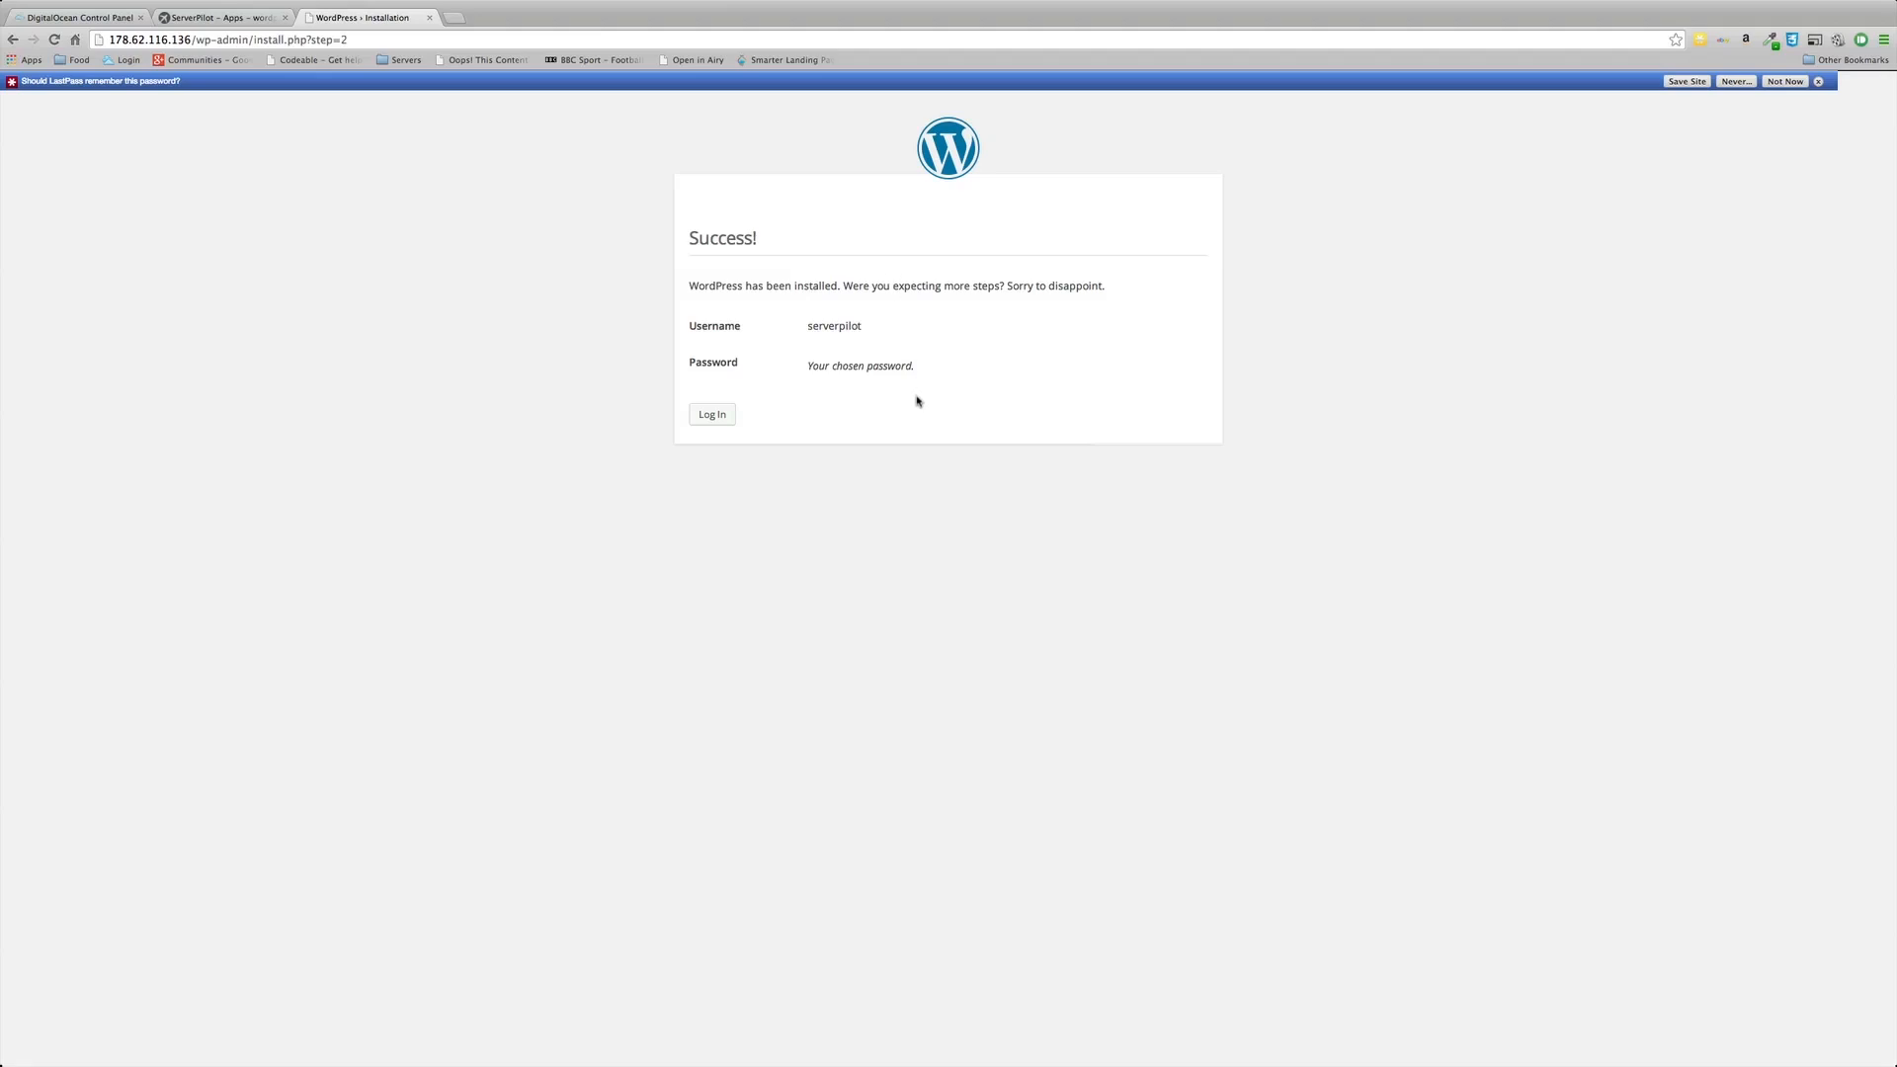
Step: Open the new WordPress site's login page, then return to the wordpresstest Databases page in ServerPilot
{"action": "left_click", "coordinate": [722, 419]}
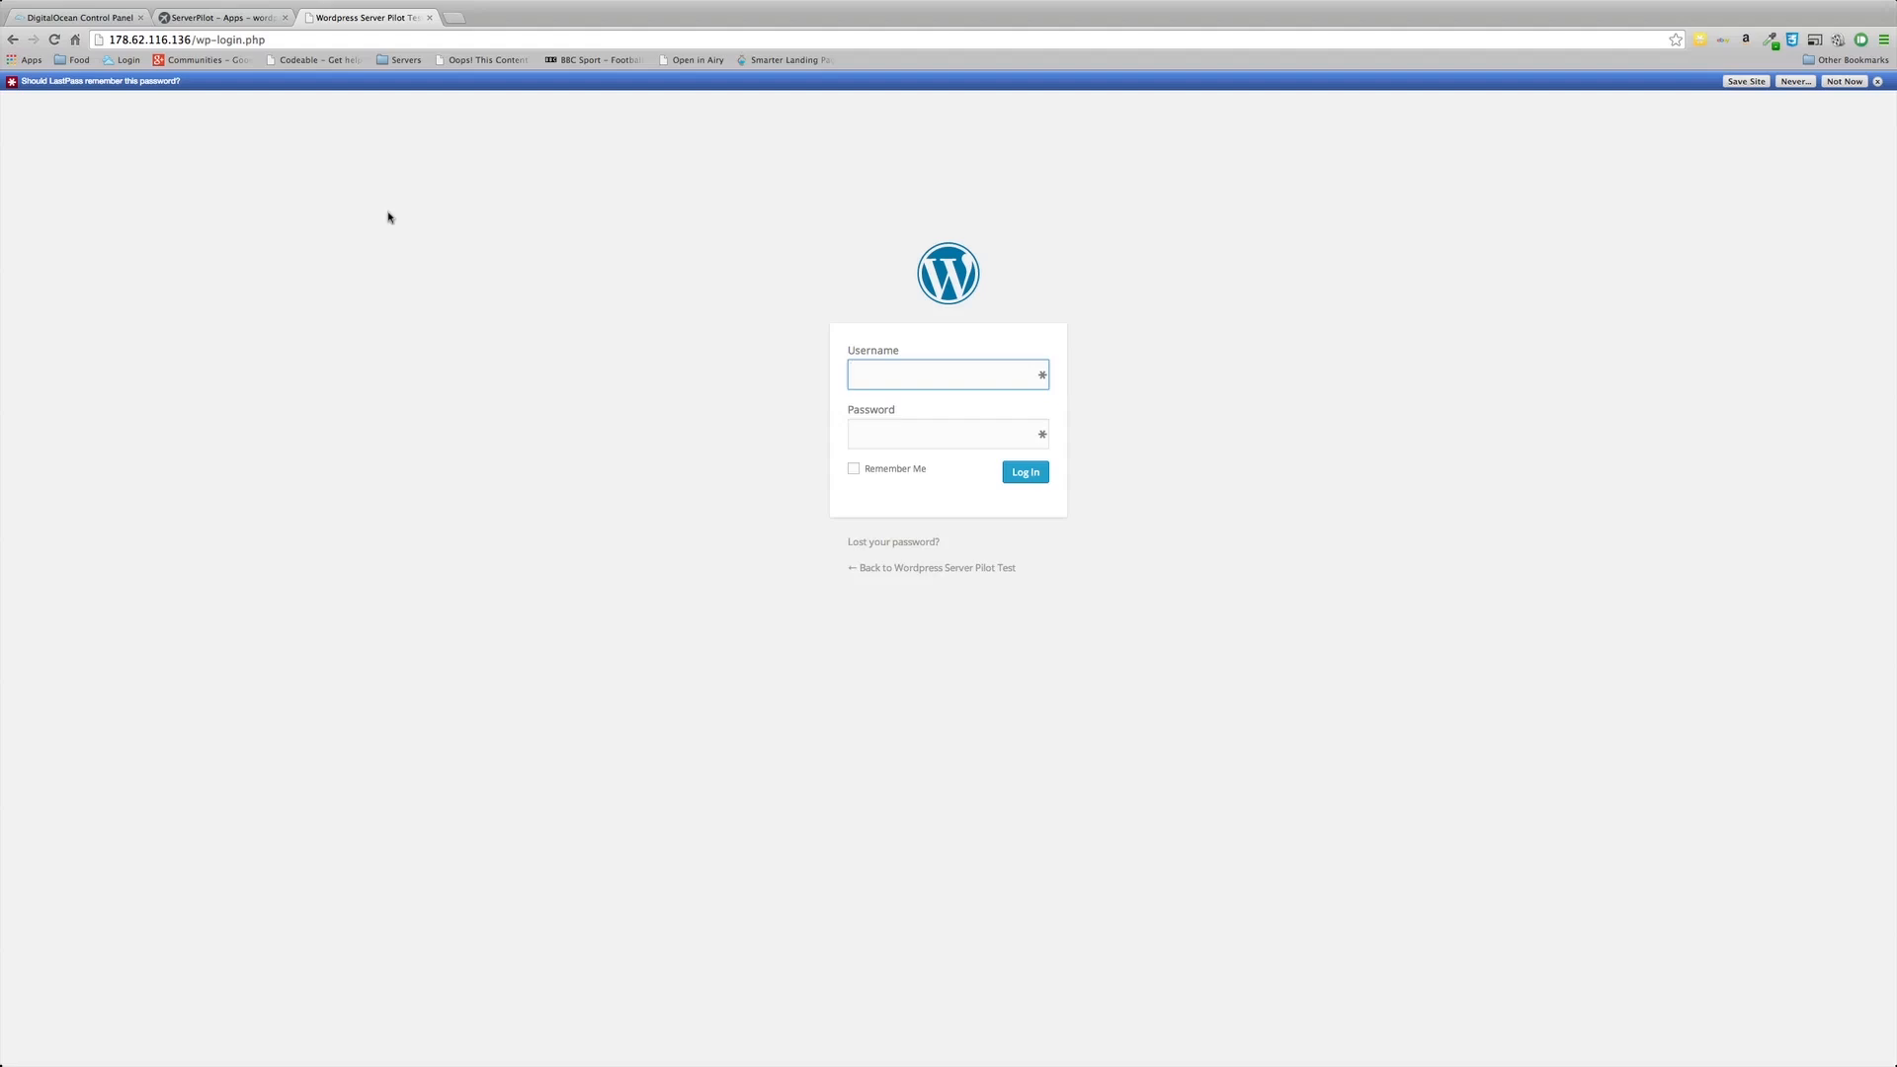
{"action": "left_click", "coordinate": [235, 23]}
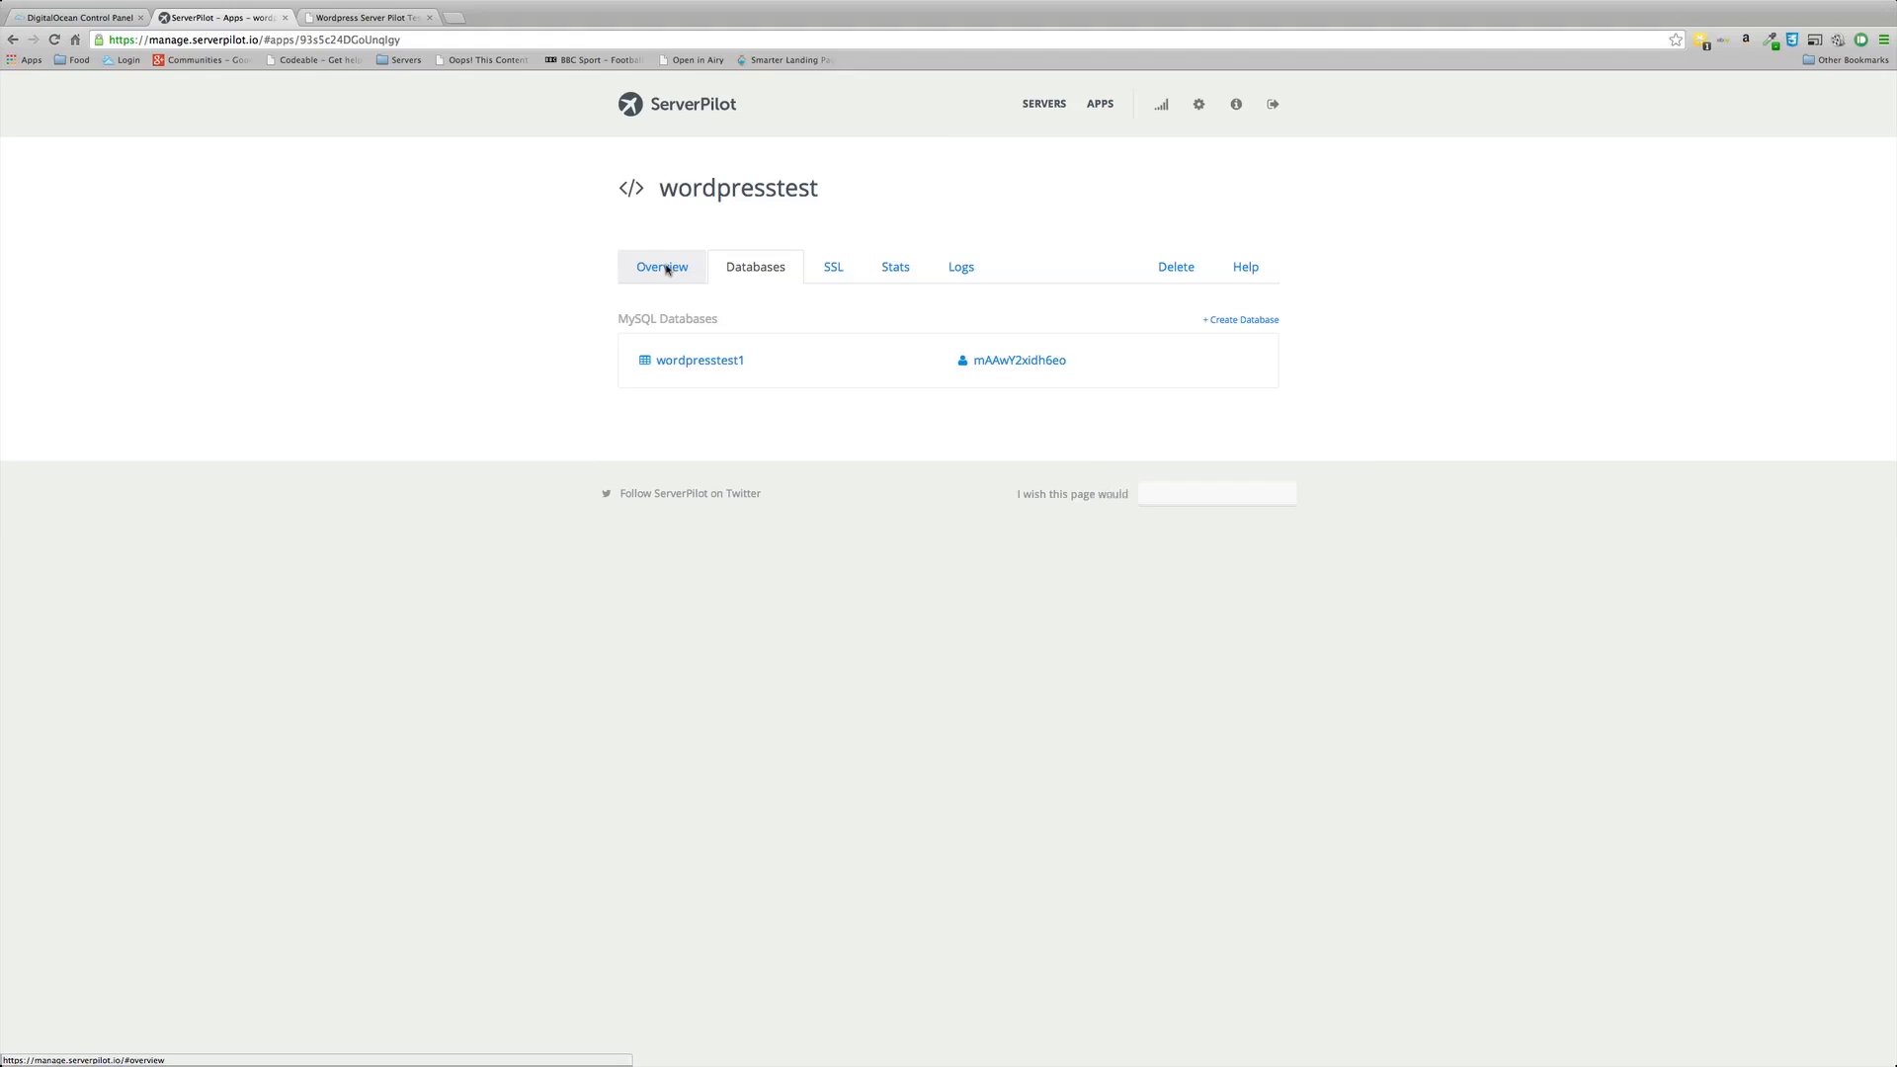
Step: Show the wordpresstest Overview with server mhw1, PHP 5.4 and both word1.myhostedwebsite.com domains
{"action": "left_click", "coordinate": [668, 269]}
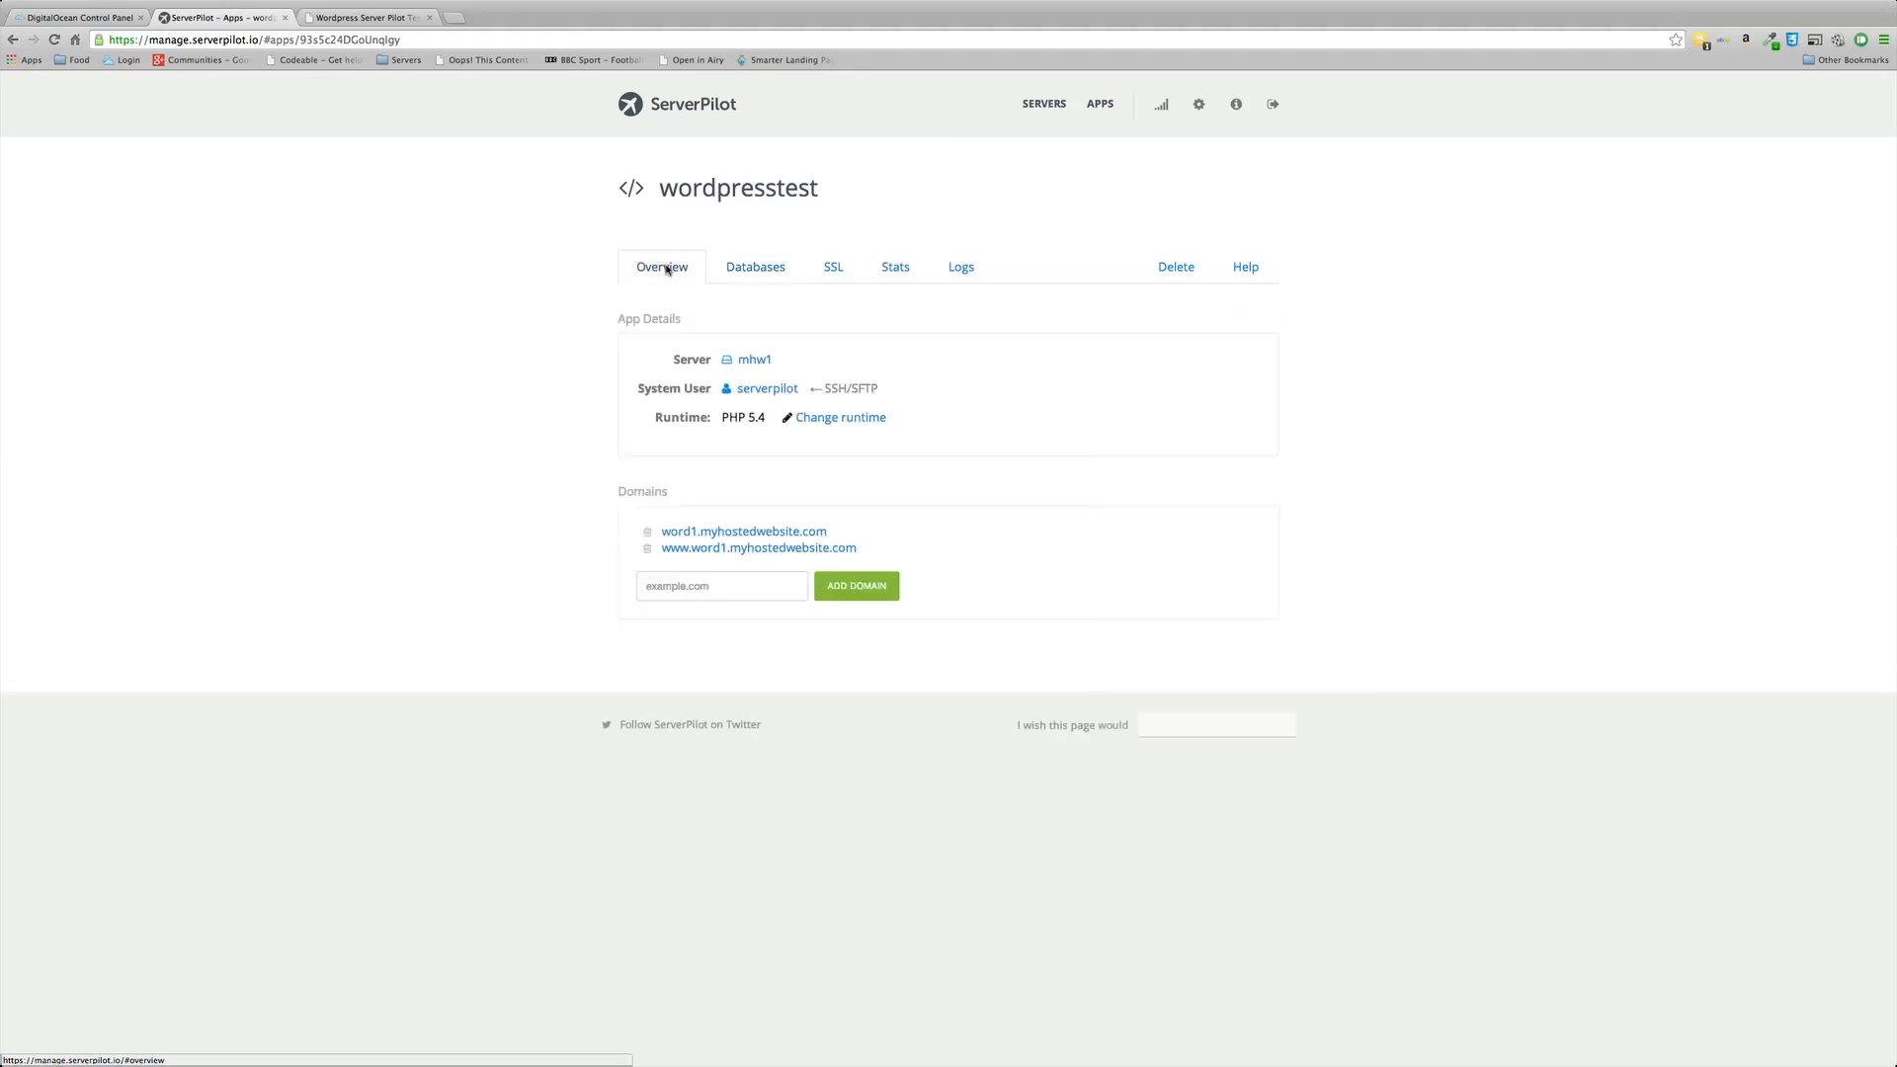